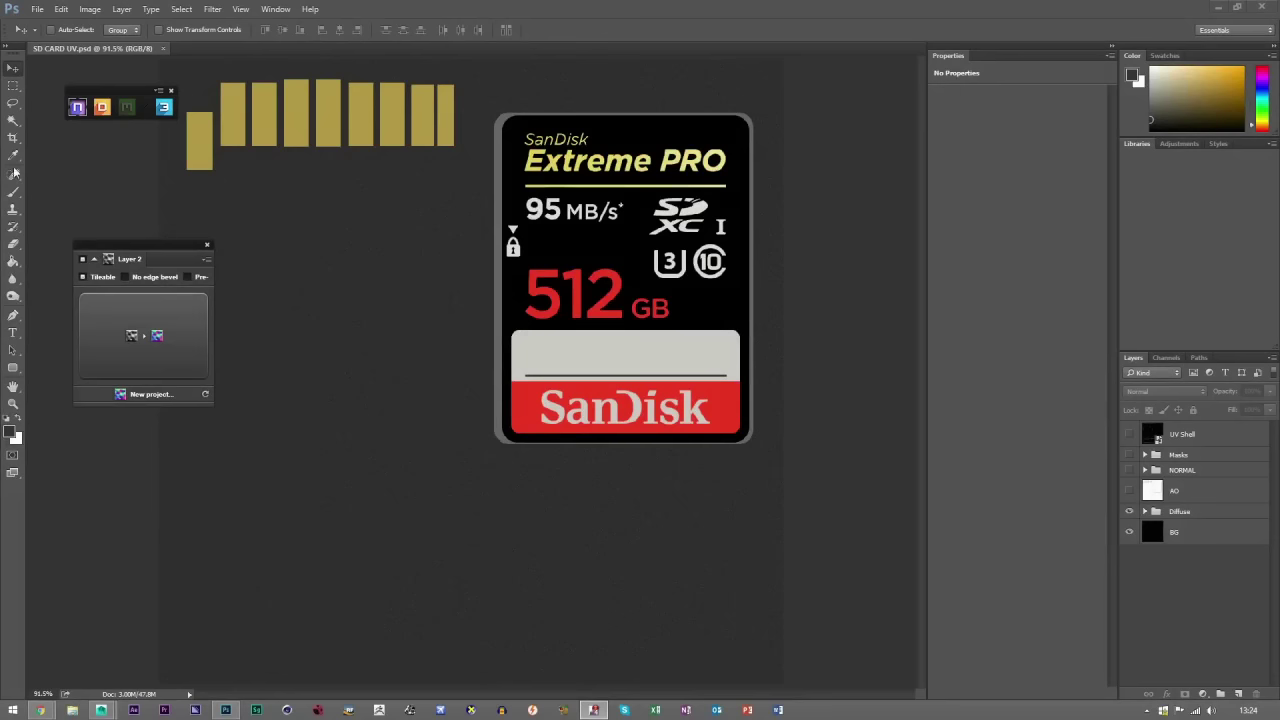
Browse the Diffuse, Masks and AO layer groups in Photoshop, then deselect all layers.
{"action": "left_click", "coordinate": [1195, 511]}
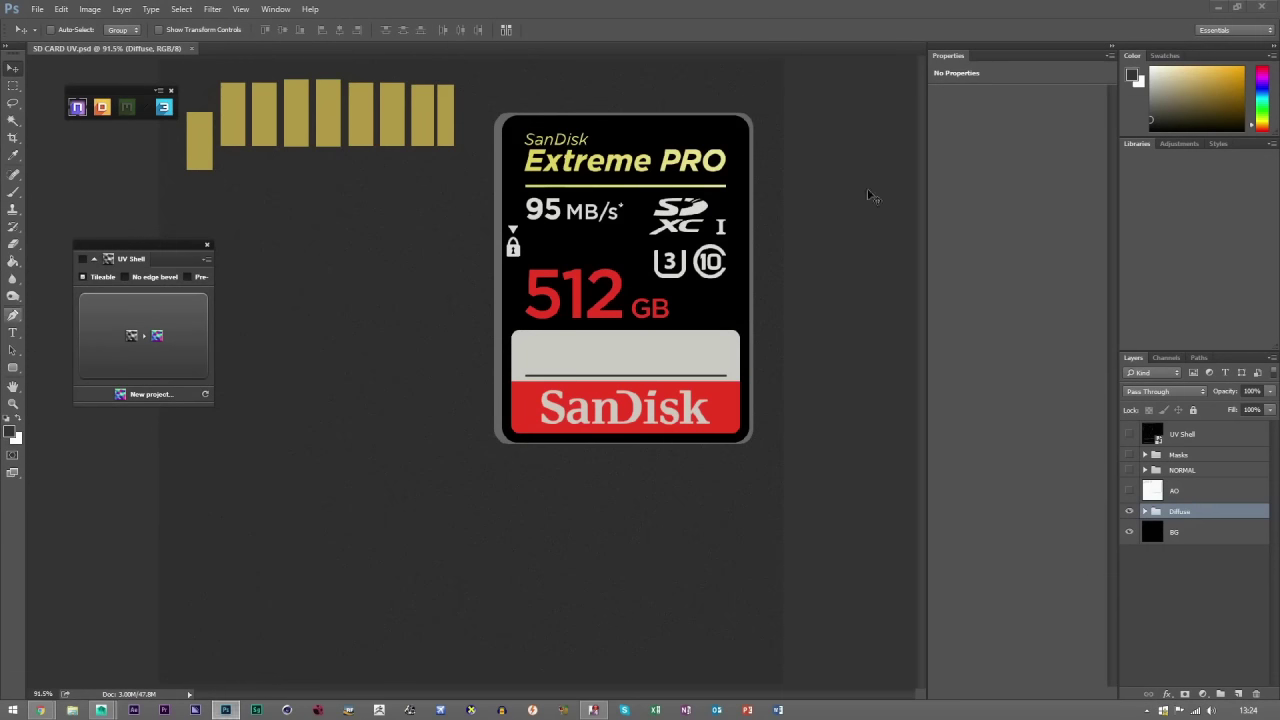
{"action": "left_click", "coordinate": [1195, 562]}
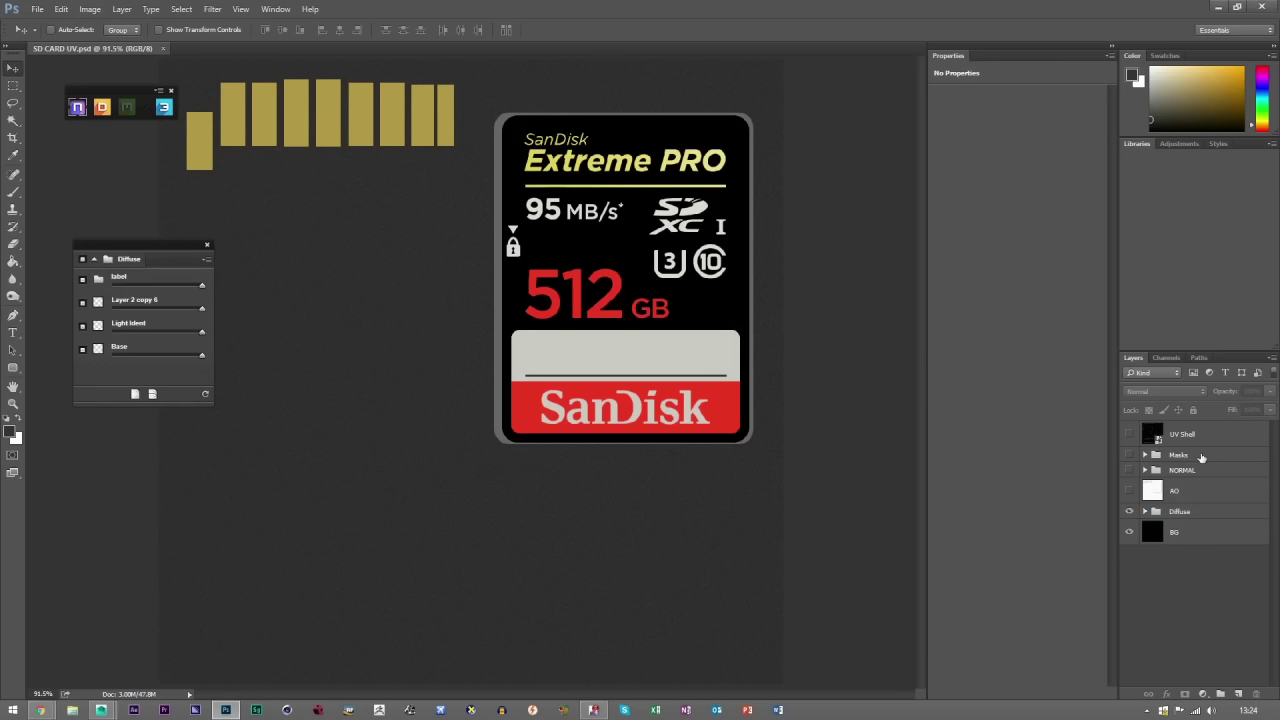
{"action": "left_click", "coordinate": [1200, 456]}
{"action": "left_click", "coordinate": [1188, 490]}
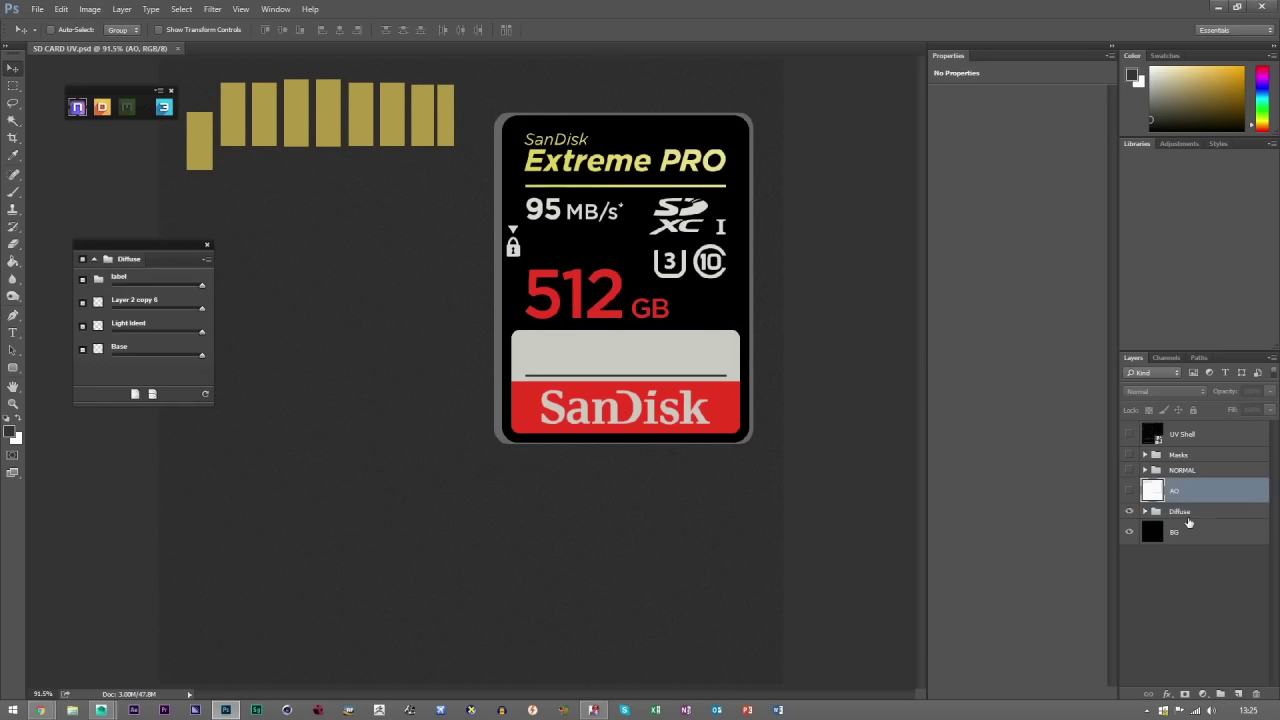
{"action": "left_click", "coordinate": [1190, 514]}
{"action": "left_click", "coordinate": [1172, 595]}
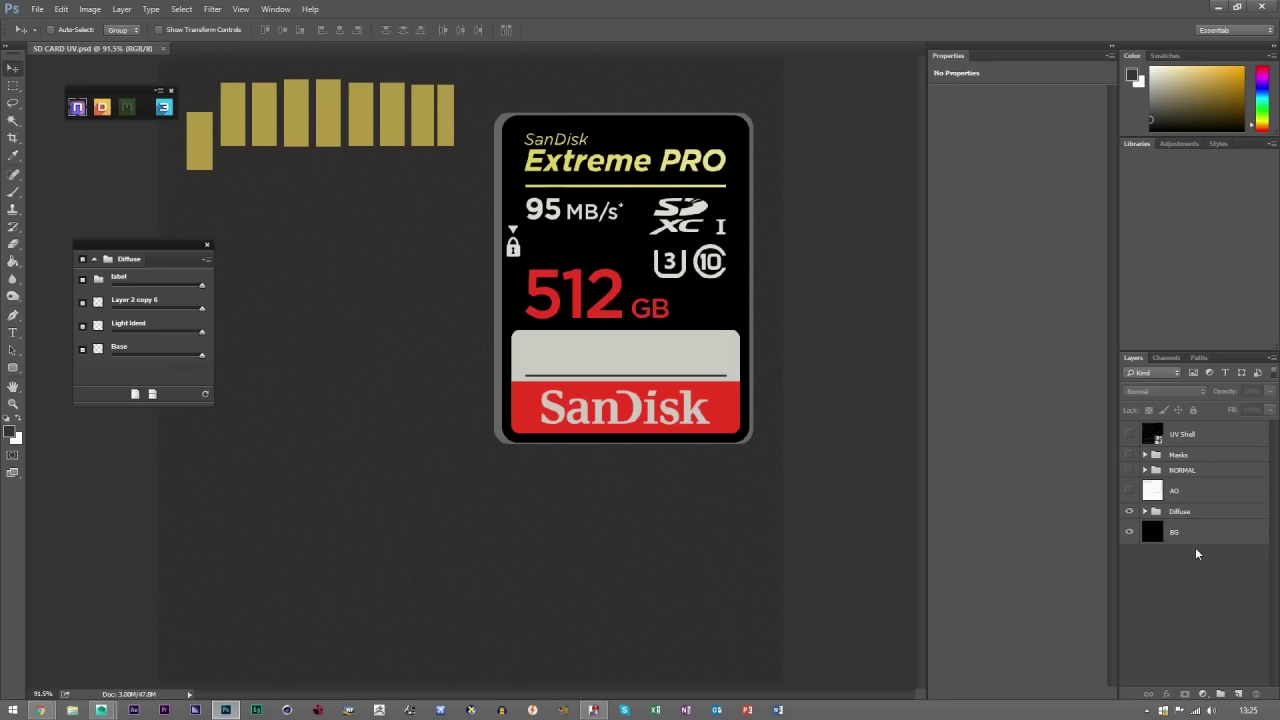
Back in Maya, select the SD card model and start File > Export Selection.
{"action": "left_click", "coordinate": [1219, 8]}
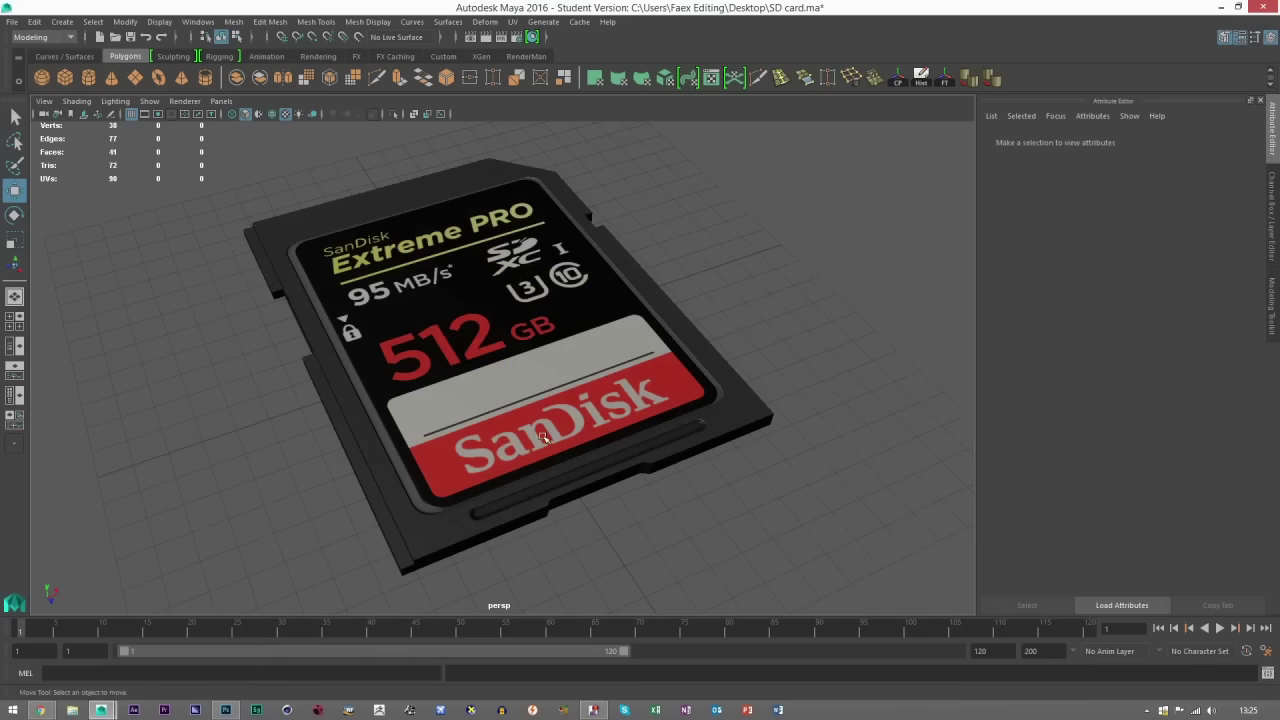
{"action": "left_click", "coordinate": [438, 334]}
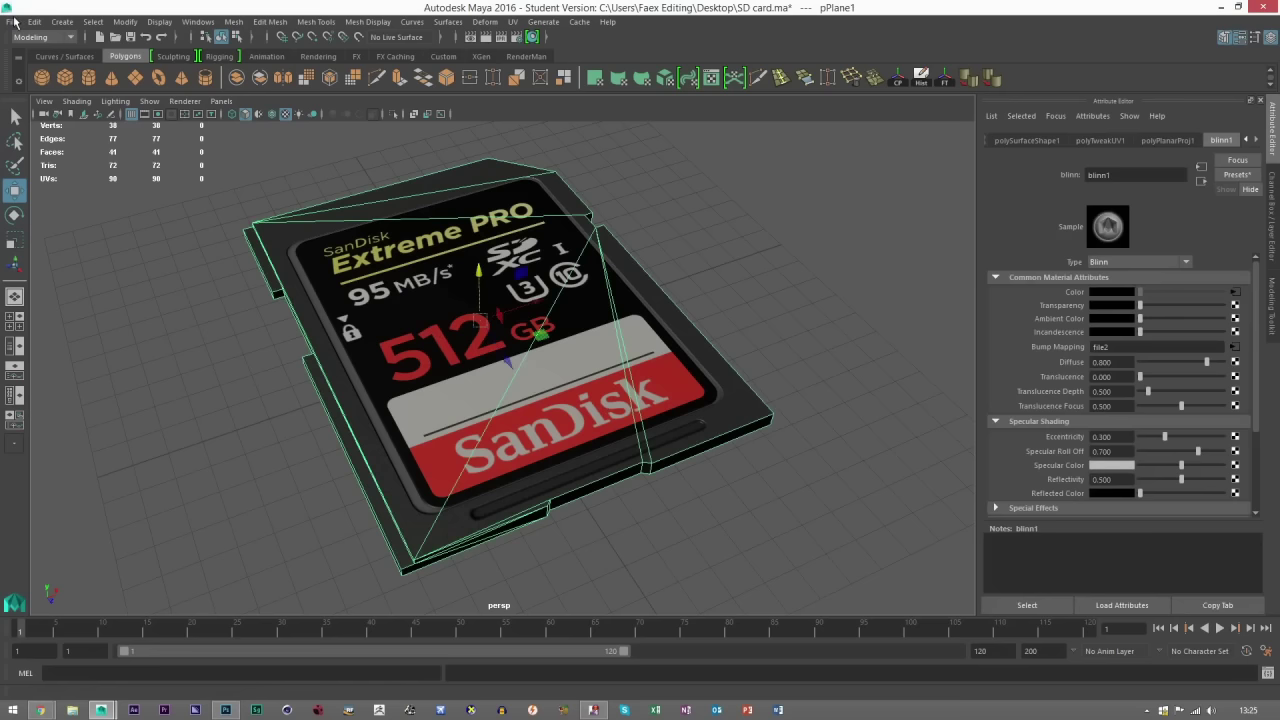
{"action": "left_click", "coordinate": [12, 21]}
{"action": "left_click", "coordinate": [50, 210]}
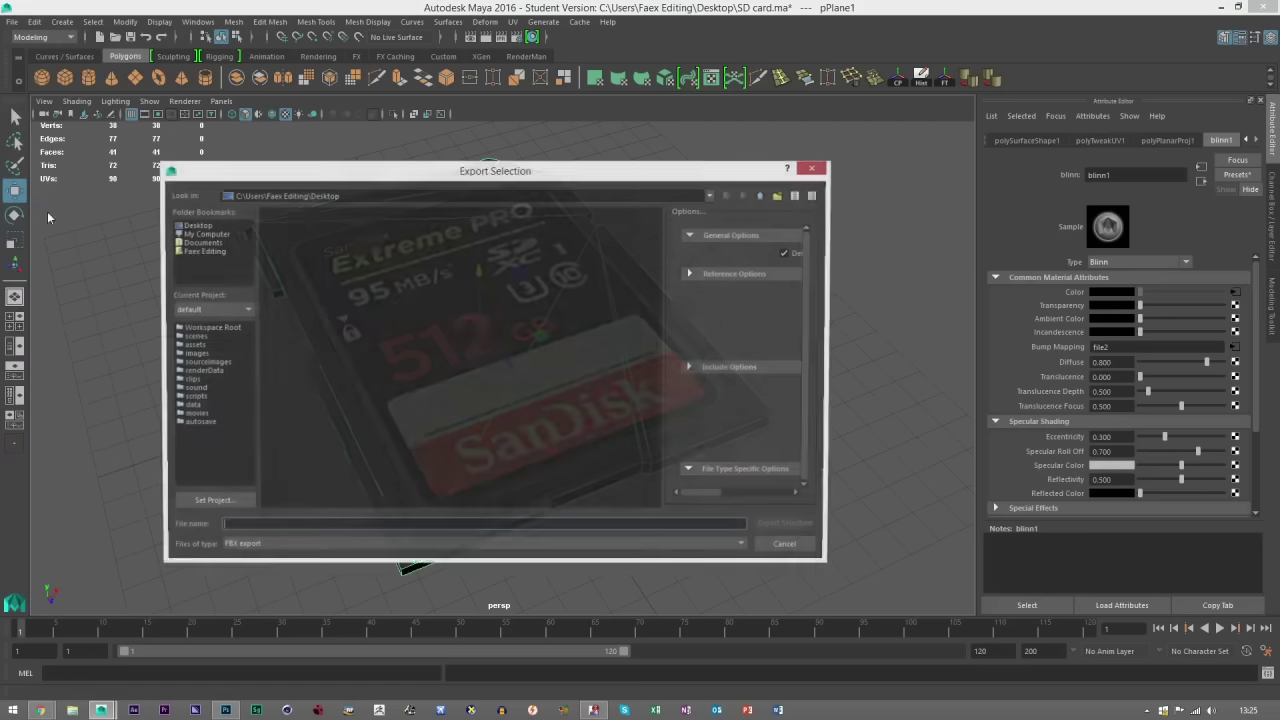
Name the export file SD CARD and enlarge the export dialog.
{"action": "left_click", "coordinate": [280, 526]}
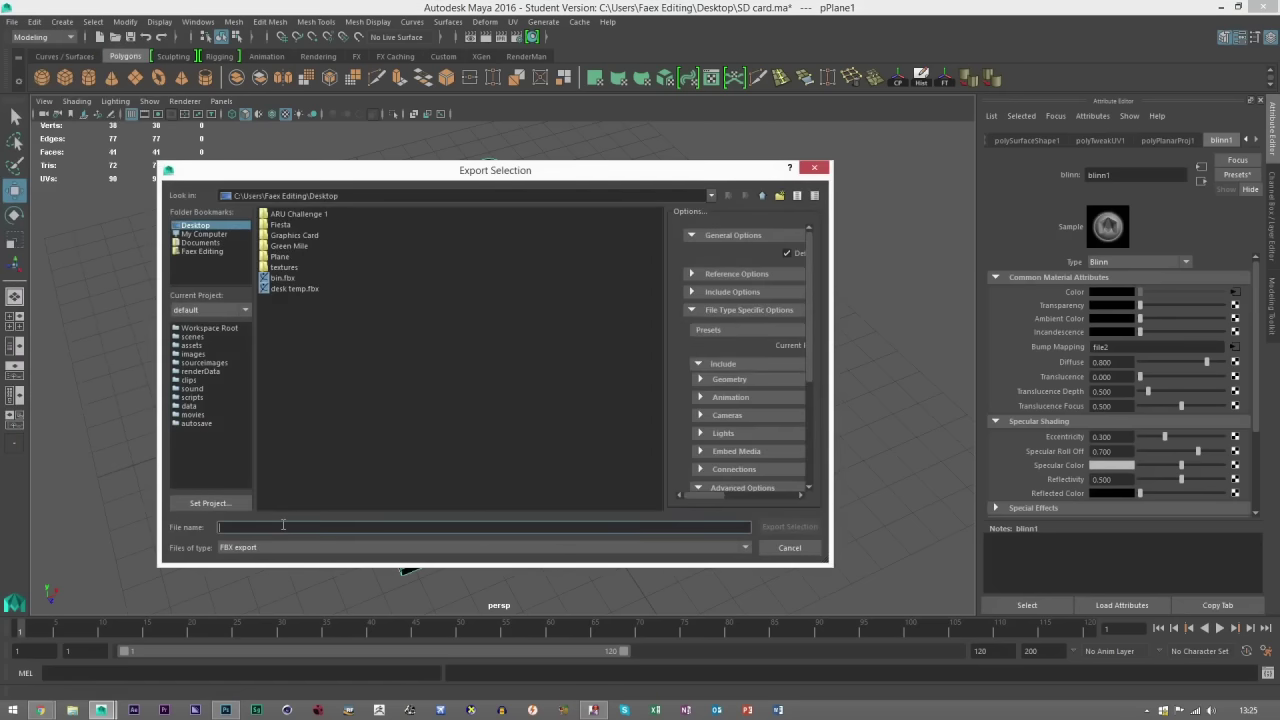
{"action": "type", "text": "SD c"}
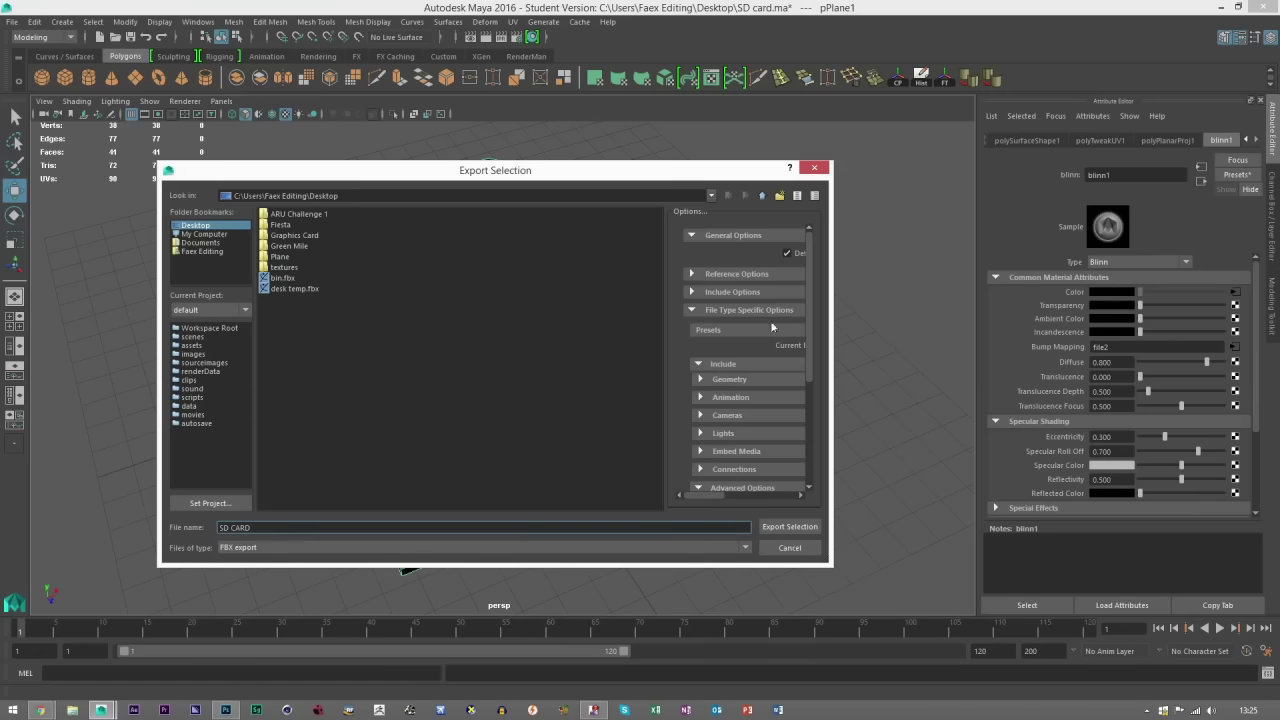
{"action": "left_click_drag", "start_coordinate": [830, 566], "coordinate": [1066, 578]}
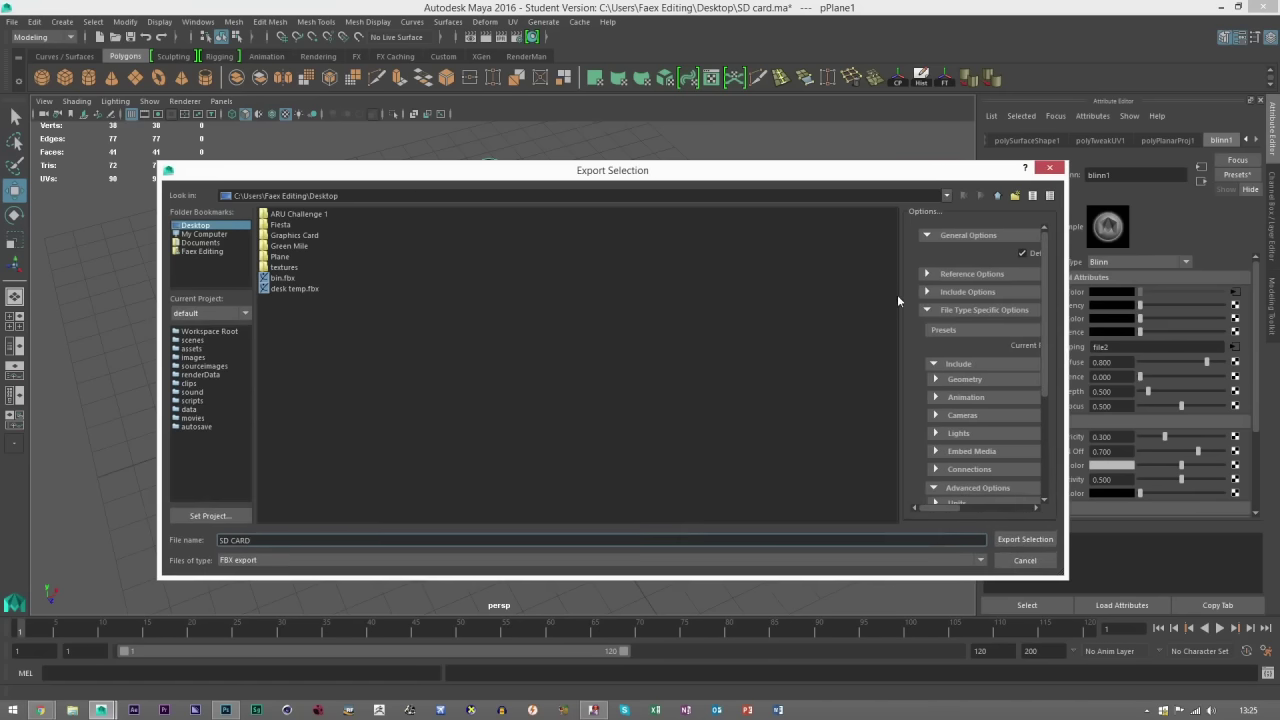
{"action": "left_click_drag", "start_coordinate": [900, 294], "coordinate": [622, 300]}
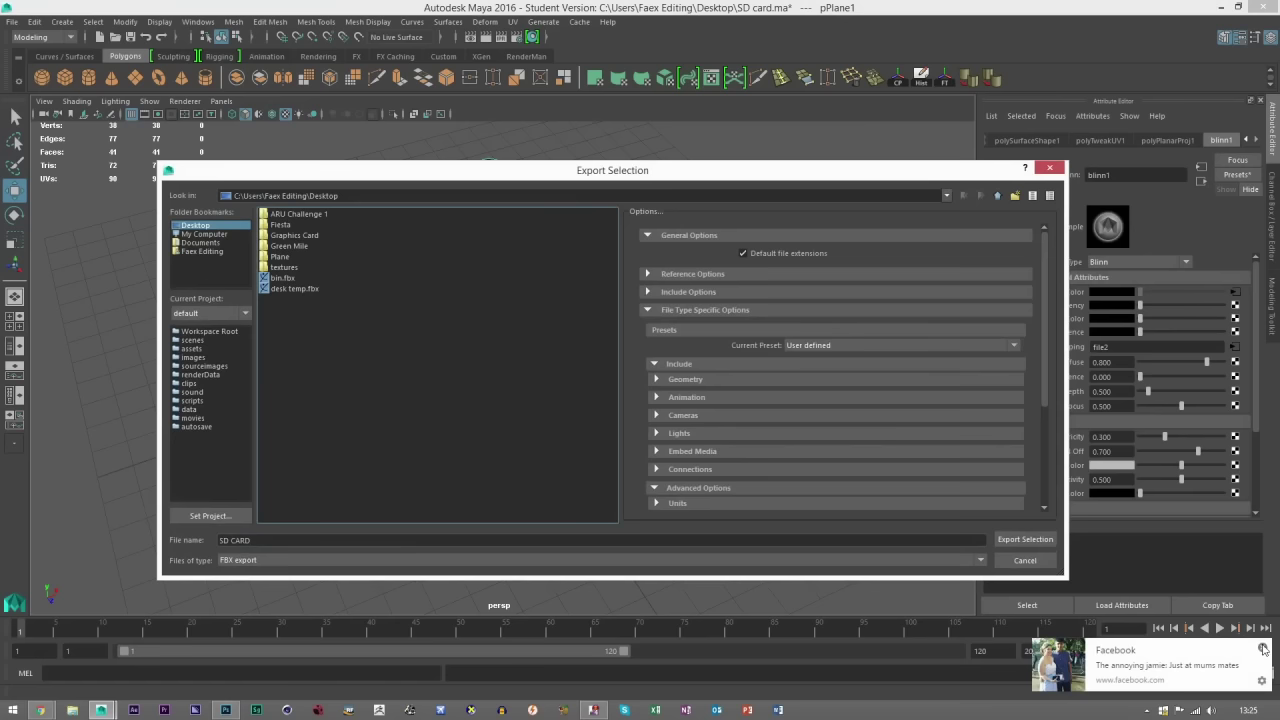
Review the Geometry, Animation and FBX format options, then export the selection as SD CARD.fbx.
{"action": "left_click", "coordinate": [1263, 648]}
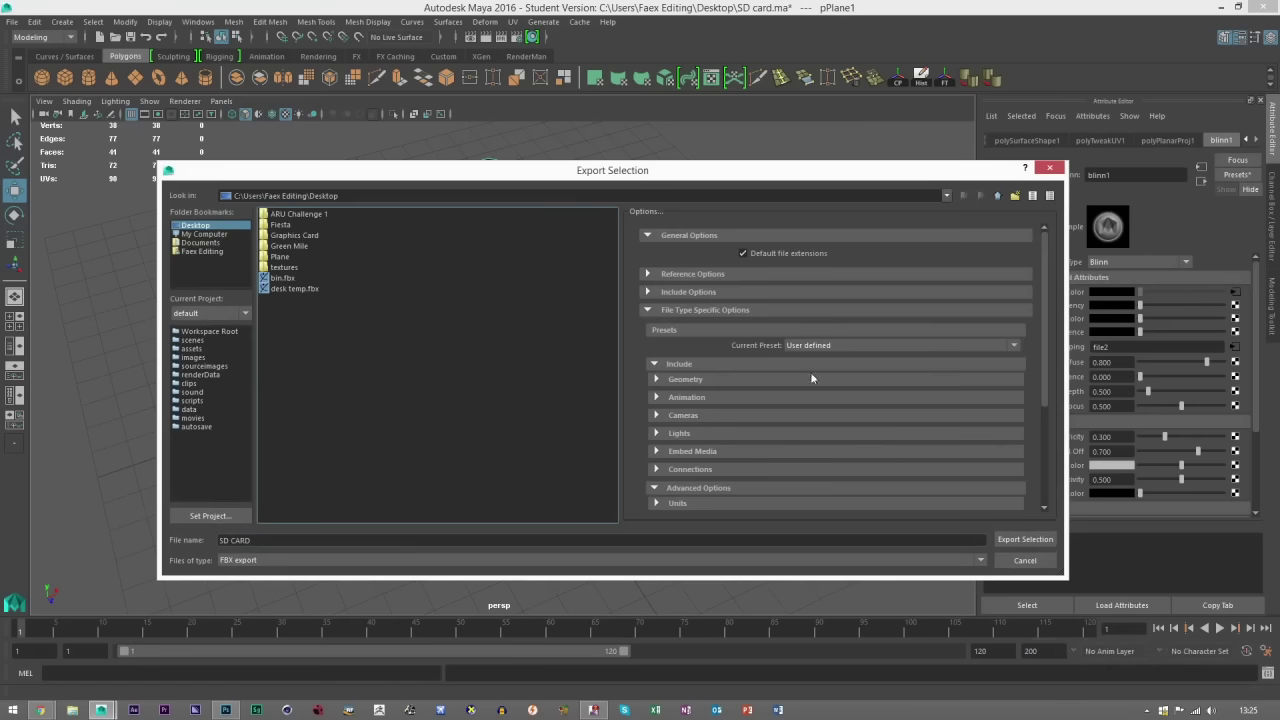
{"action": "left_click", "coordinate": [656, 380]}
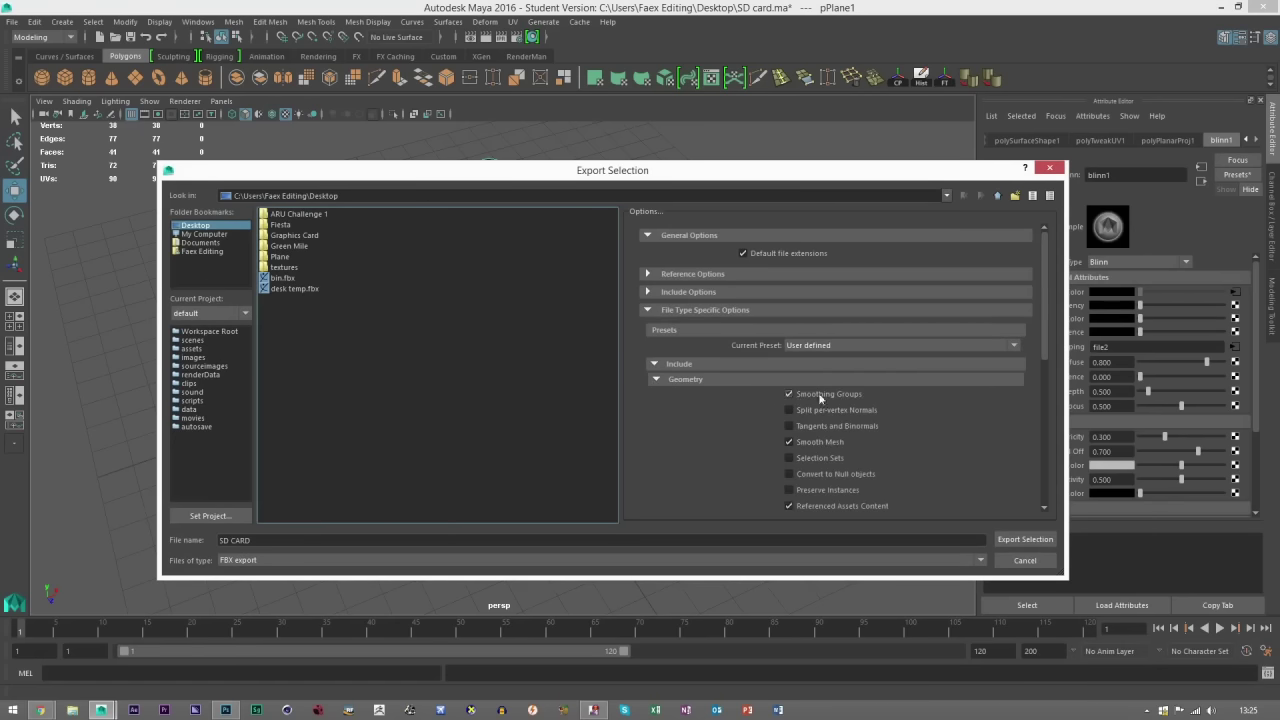
{"action": "left_click", "coordinate": [657, 379]}
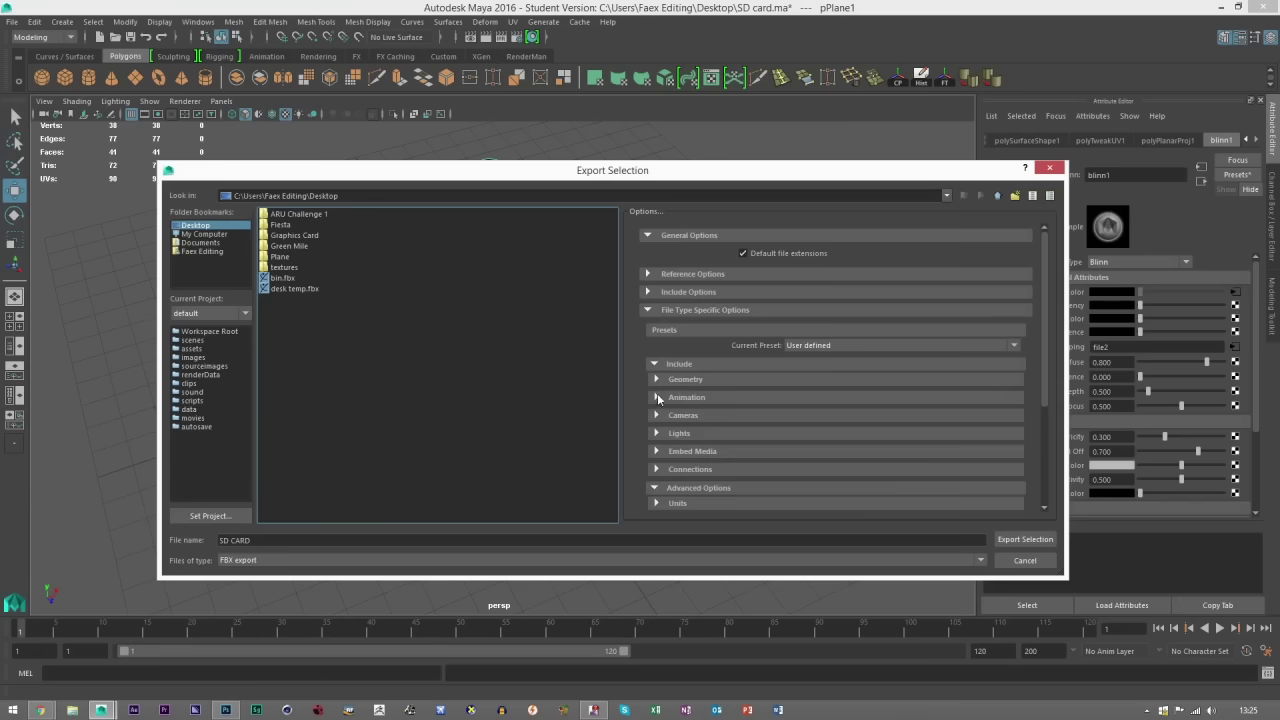
{"action": "left_click", "coordinate": [657, 397]}
{"action": "left_click", "coordinate": [656, 397]}
{"action": "scroll", "coordinate": [744, 379], "scroll_direction": "down", "scroll_amount": 2}
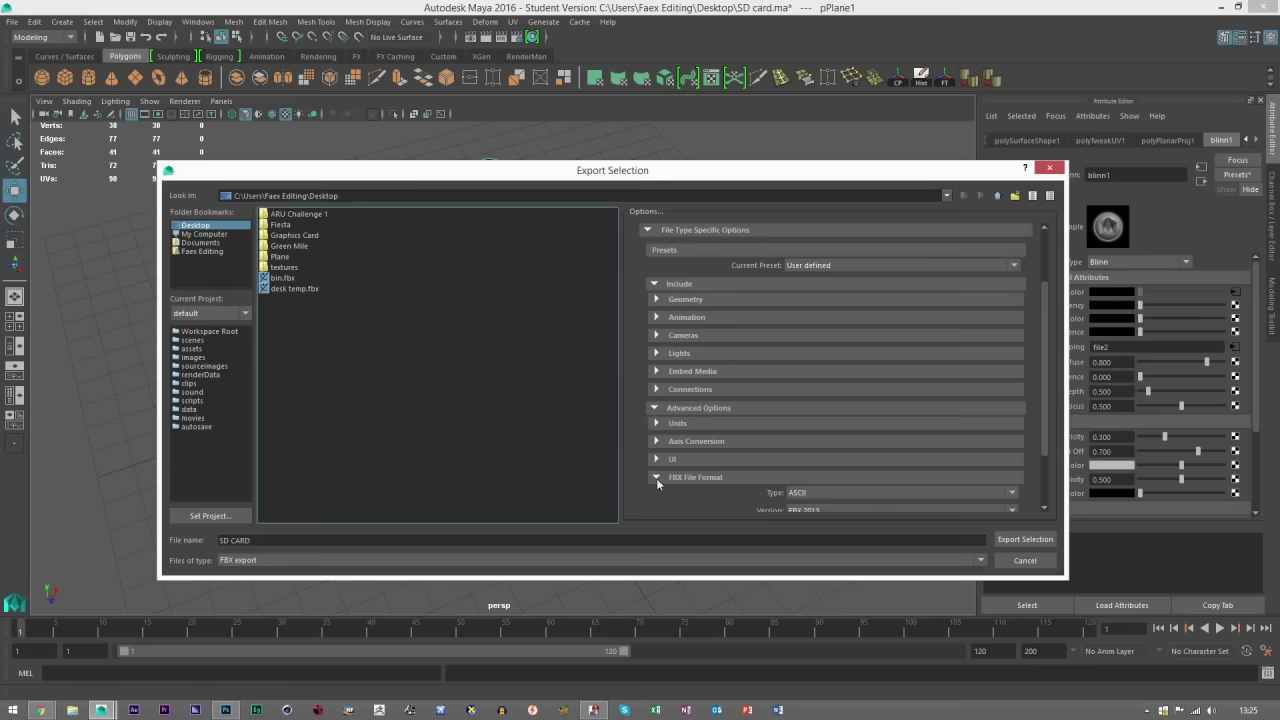
{"action": "scroll", "coordinate": [710, 473], "scroll_direction": "down", "scroll_amount": 1}
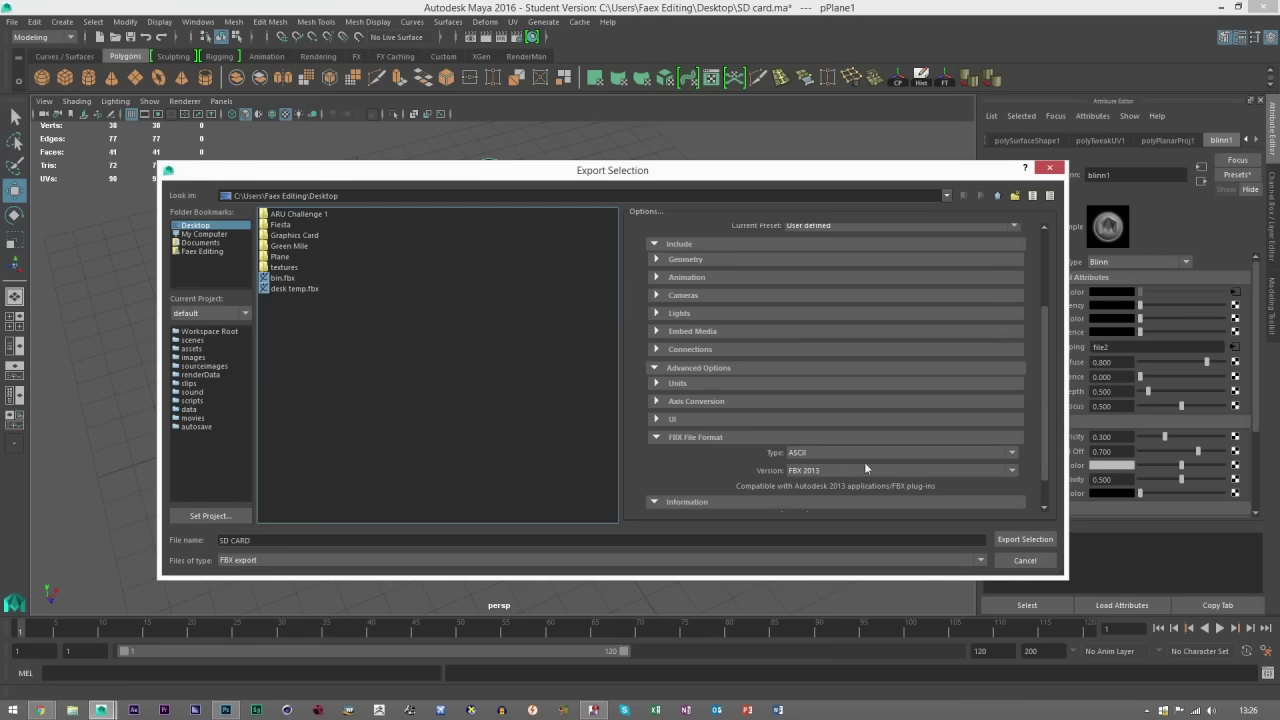
{"action": "left_click", "coordinate": [1022, 539]}
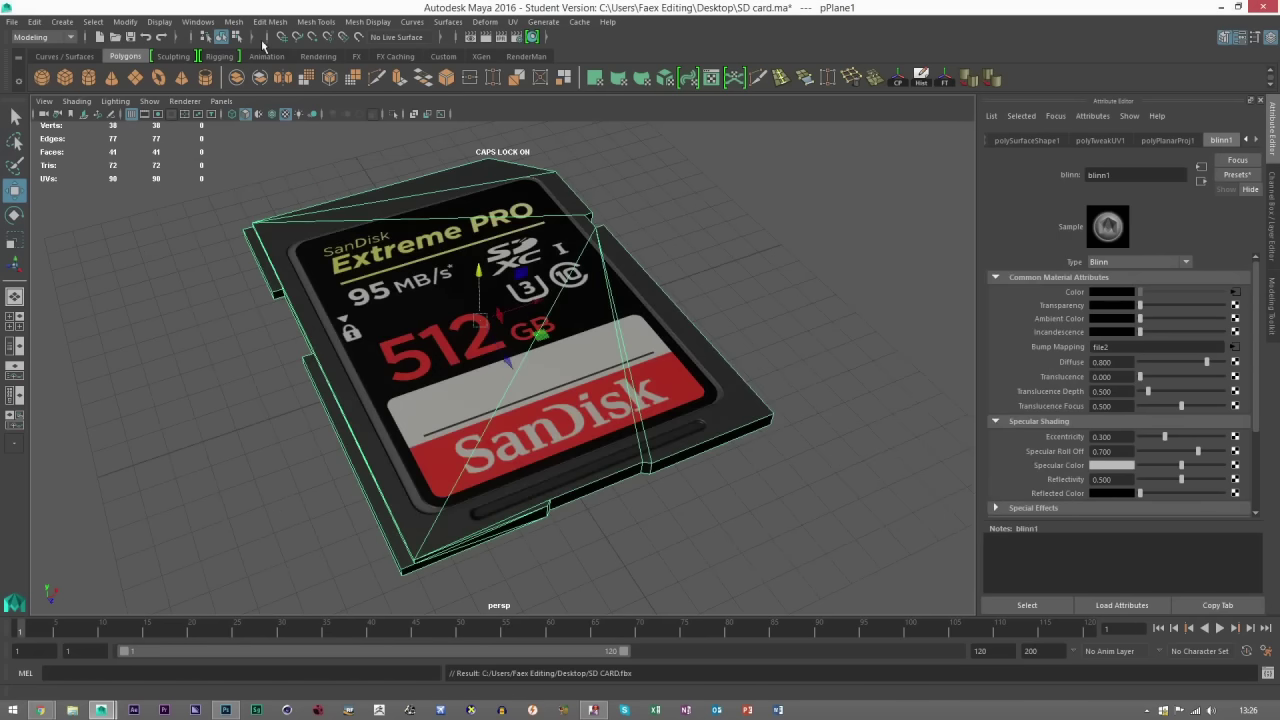
{"action": "left_click", "coordinate": [198, 21]}
{"action": "mouse_move", "coordinate": [226, 109]}
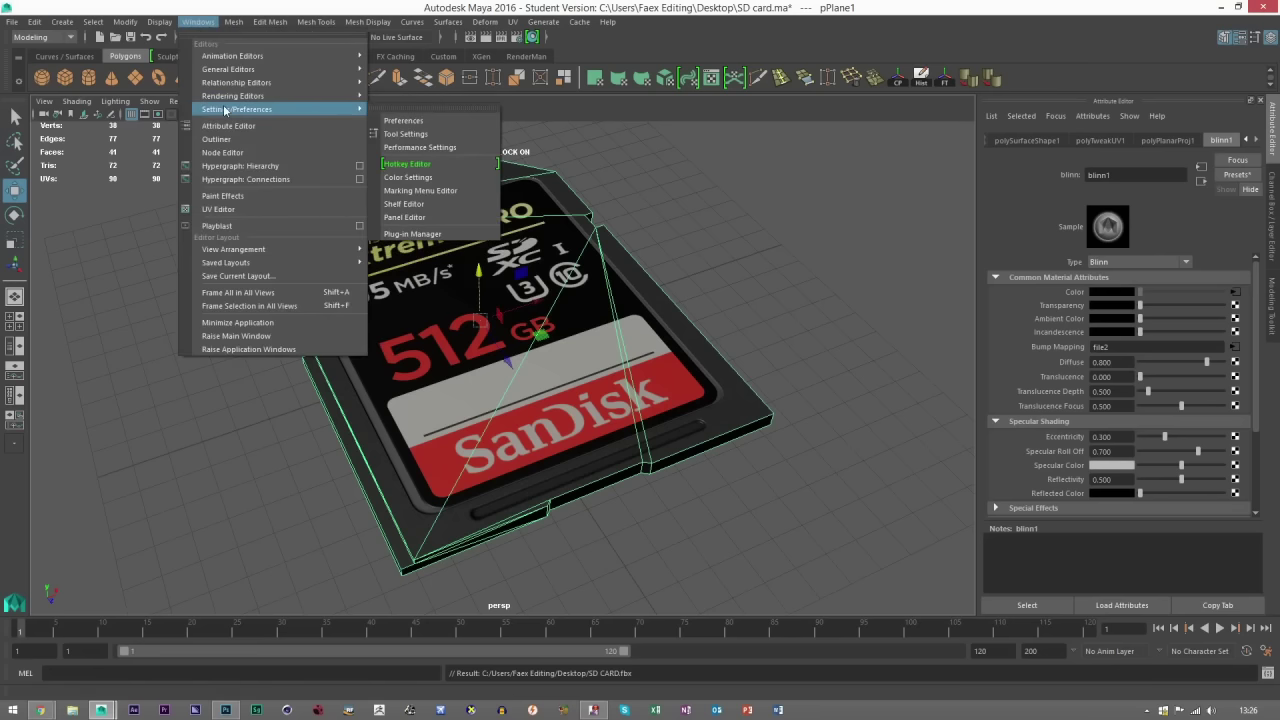
{"action": "left_click", "coordinate": [424, 236]}
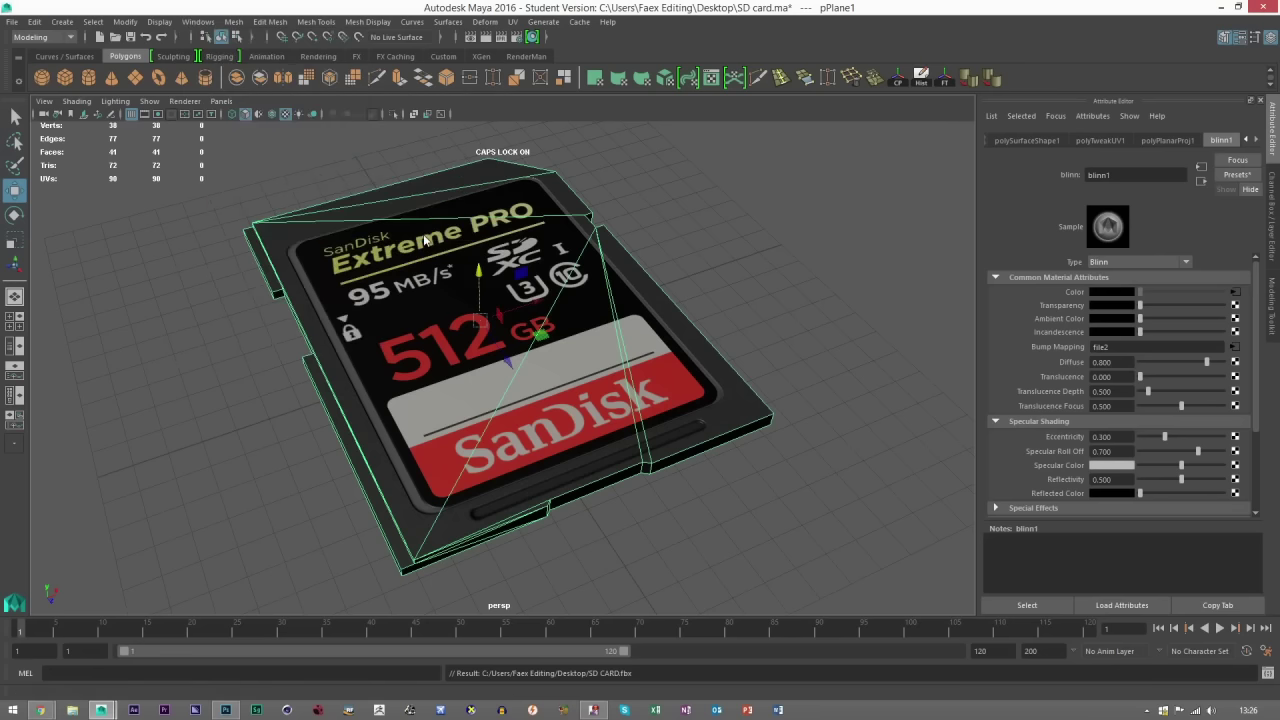
{"action": "left_click_drag", "start_coordinate": [726, 308], "coordinate": [720, 488]}
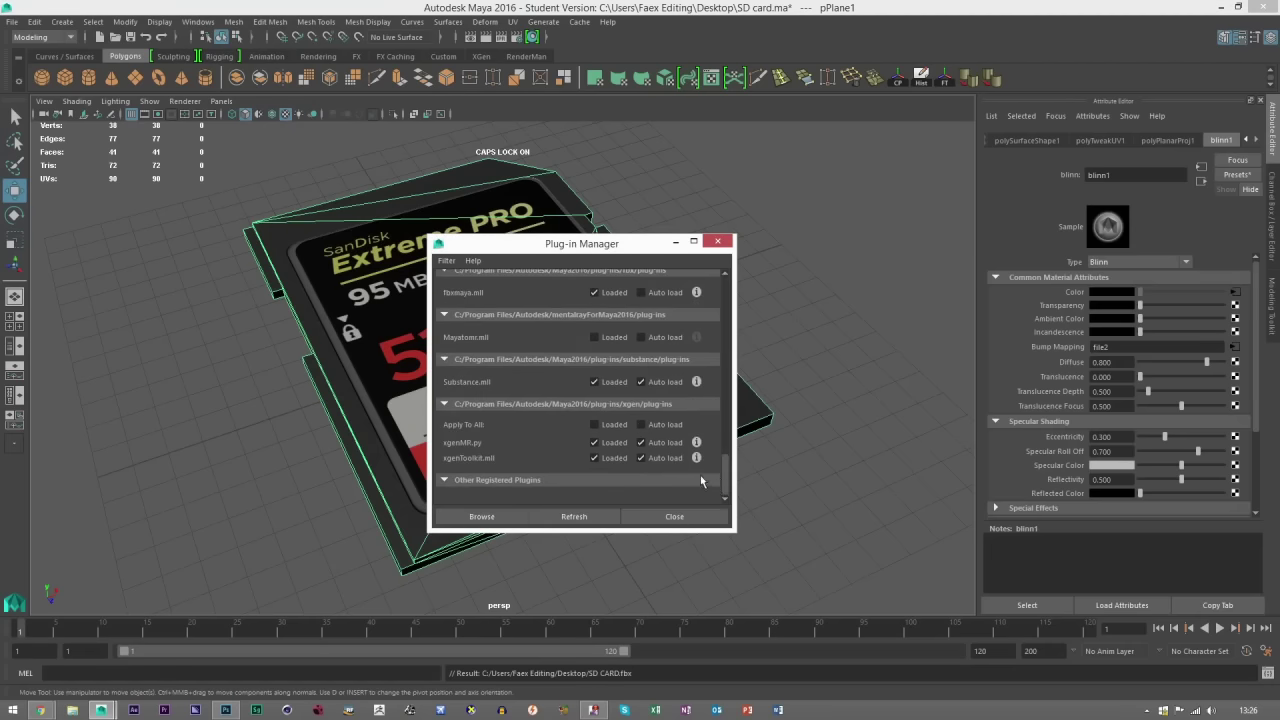
{"action": "left_click_drag", "start_coordinate": [731, 474], "coordinate": [746, 374]}
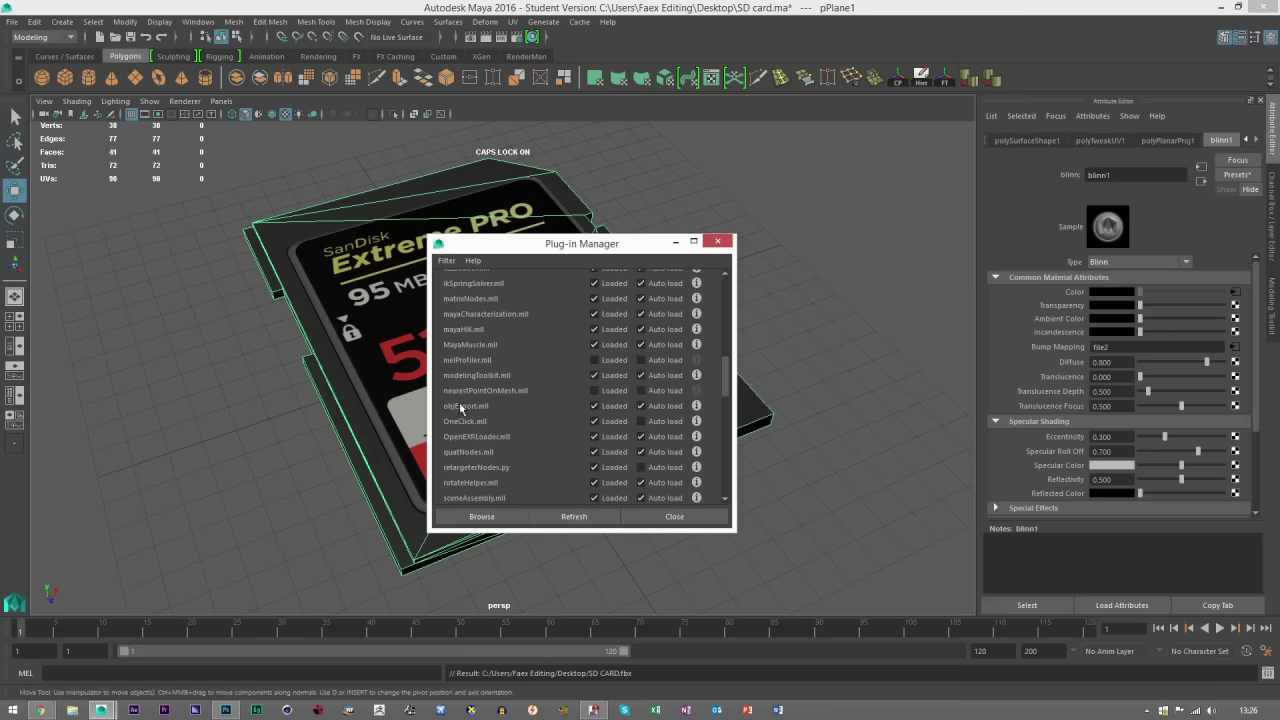
{"action": "left_click", "coordinate": [666, 517]}
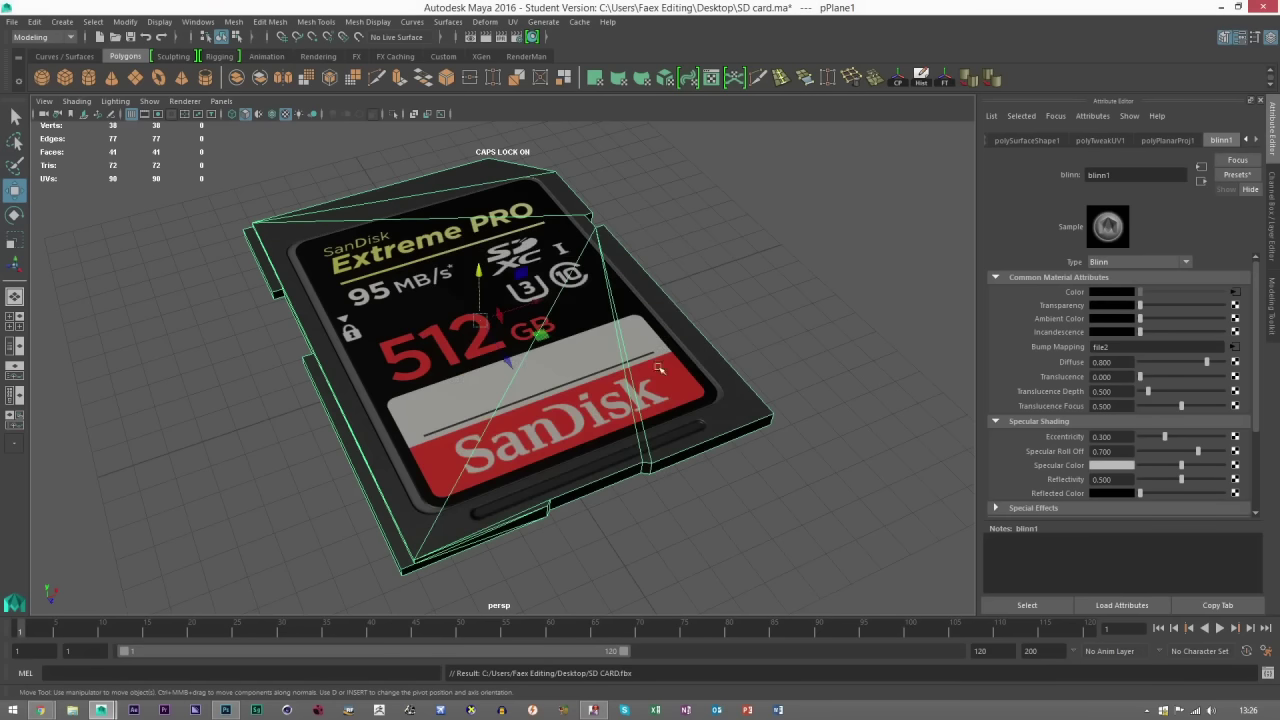
{"action": "left_click", "coordinate": [758, 297]}
{"action": "left_click_drag", "start_coordinate": [572, 445], "coordinate": [526, 446], "text": "alt"}
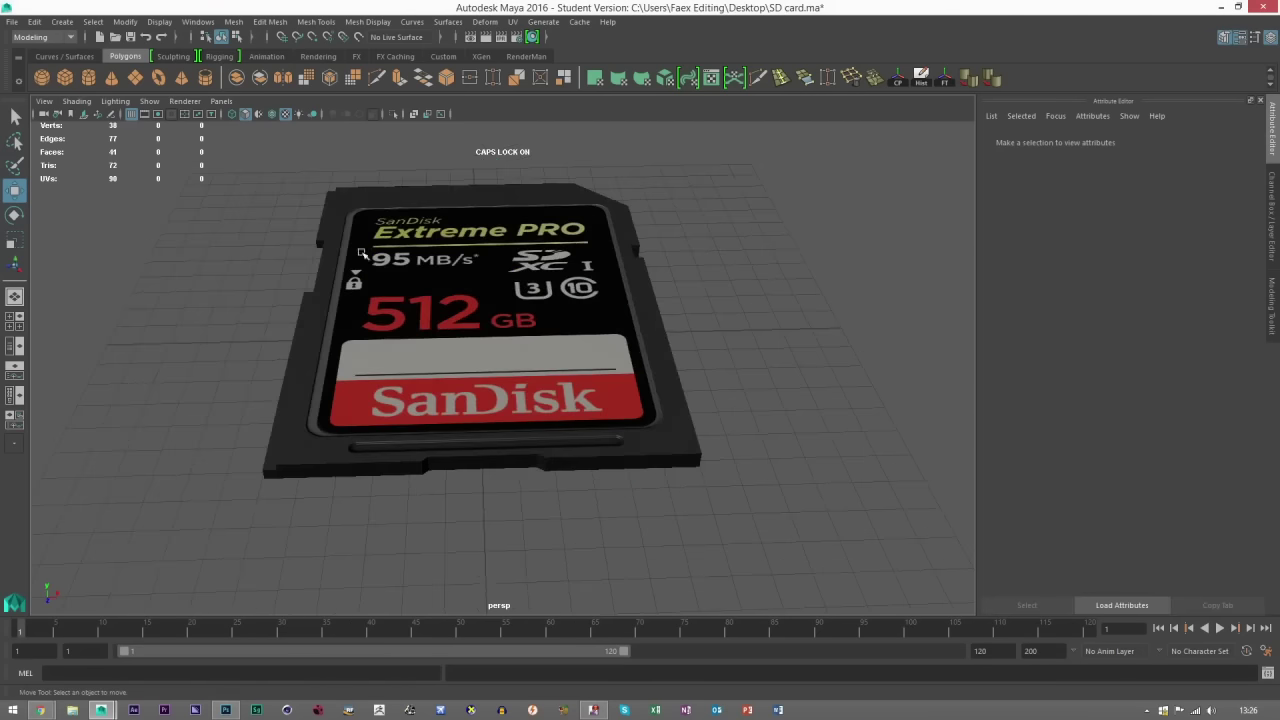
Launch Marmoset Toolbag and import SD CARD.fbx from the Desktop into the scene.
{"action": "left_click", "coordinate": [1222, 7]}
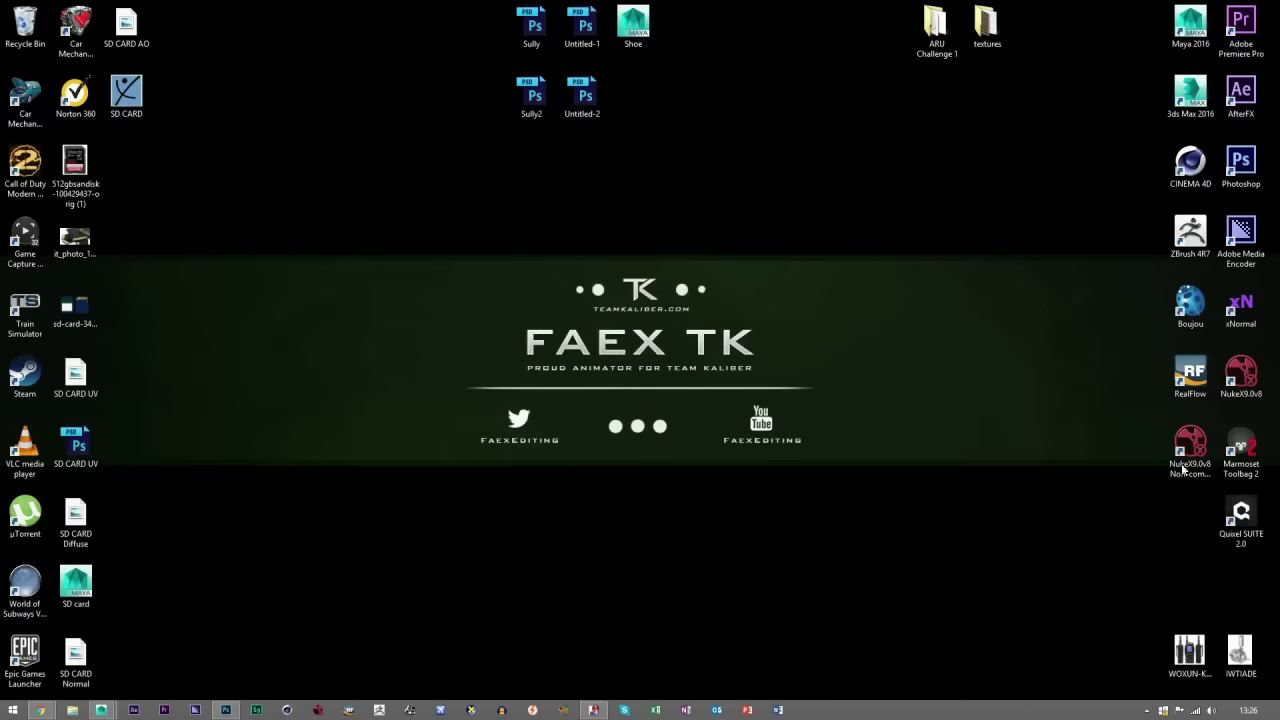
{"action": "double_click", "coordinate": [1238, 462]}
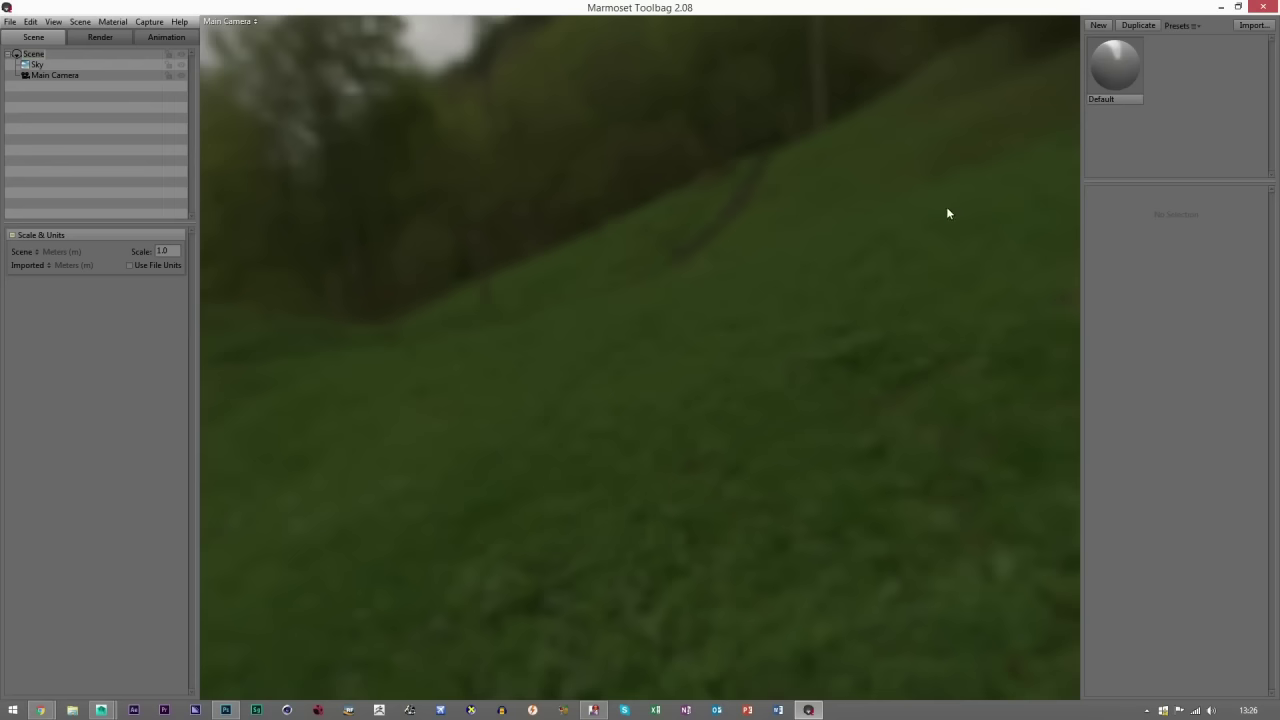
{"action": "left_click", "coordinate": [121, 148]}
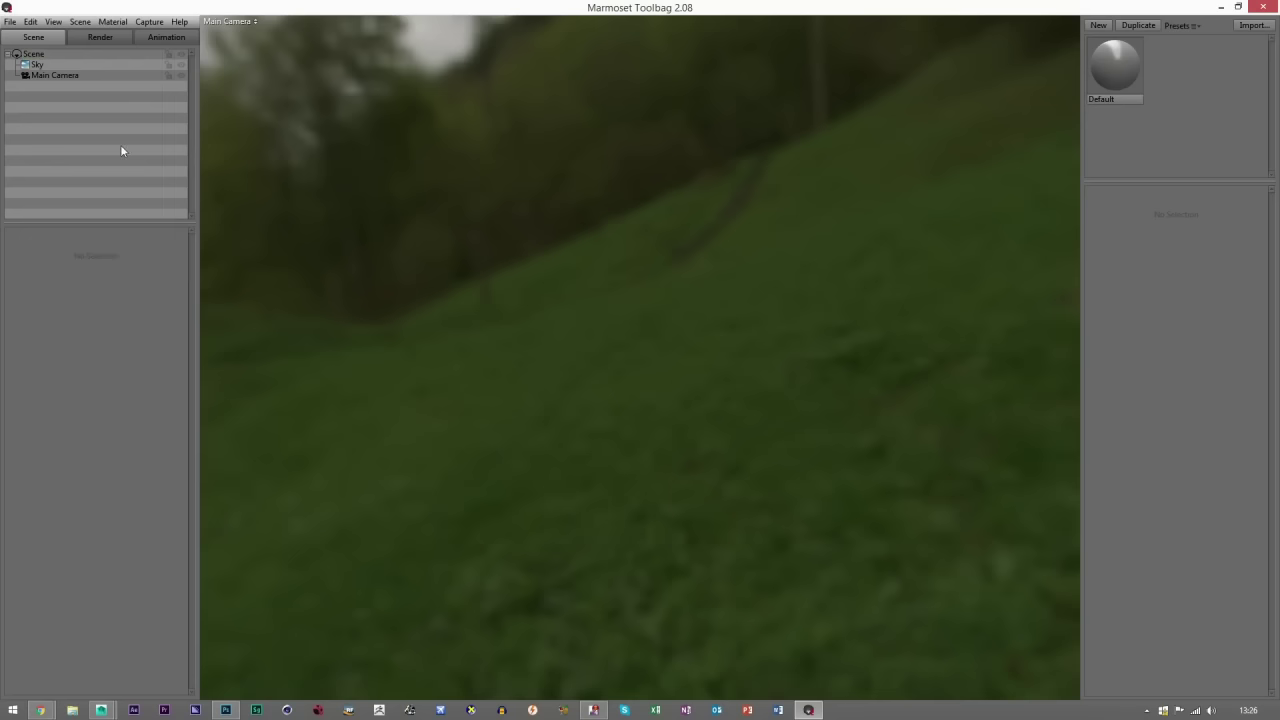
{"action": "left_click", "coordinate": [9, 21]}
{"action": "left_click", "coordinate": [31, 118]}
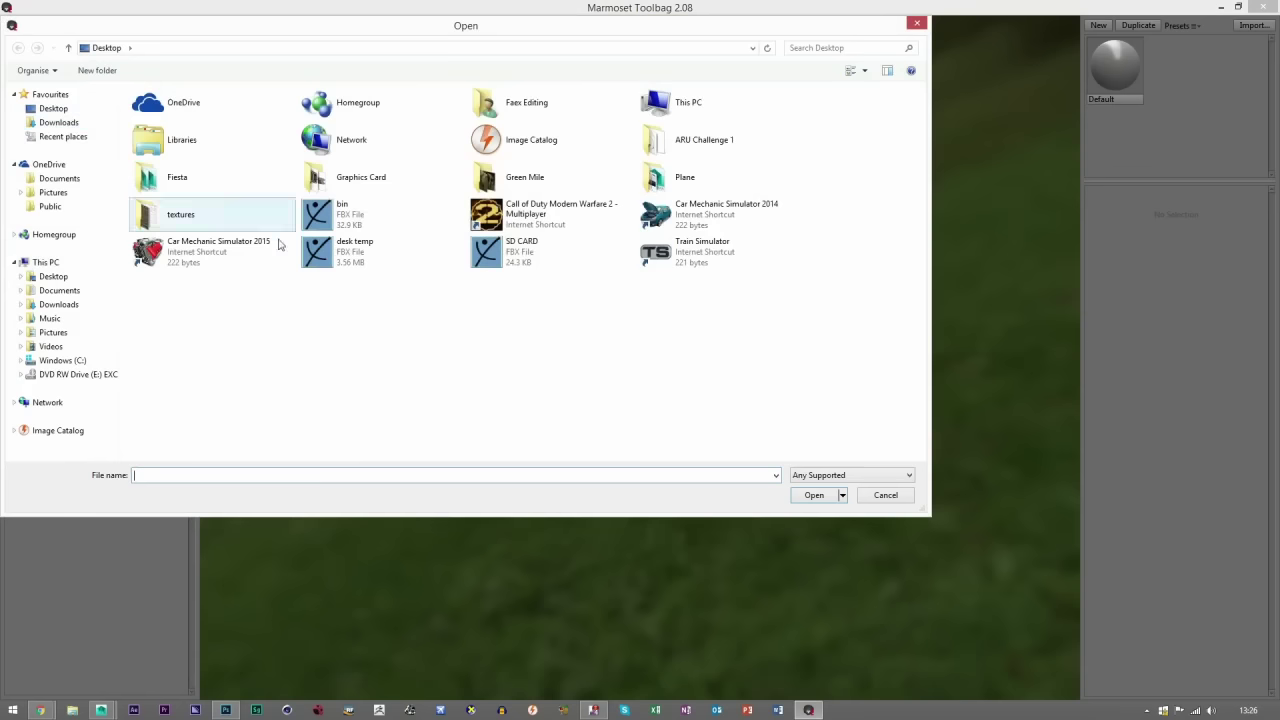
{"action": "double_click", "coordinate": [549, 258]}
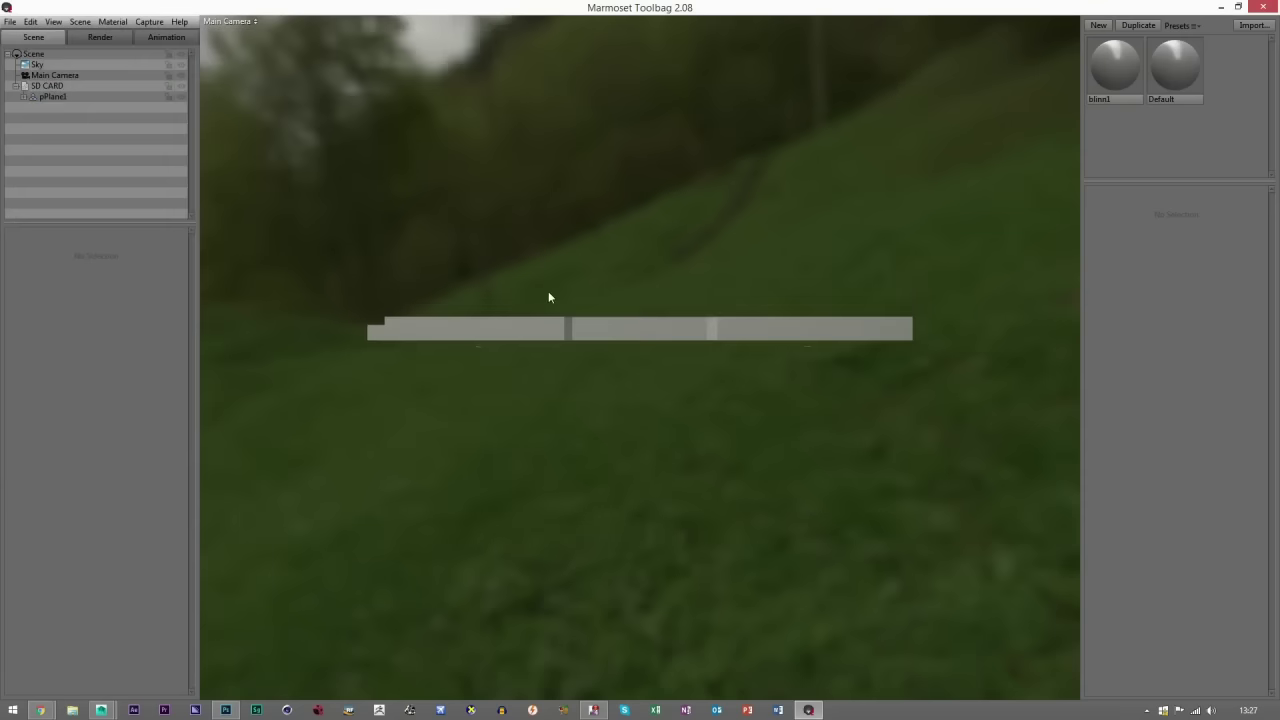
{"action": "left_click_drag", "start_coordinate": [643, 332], "coordinate": [594, 423]}
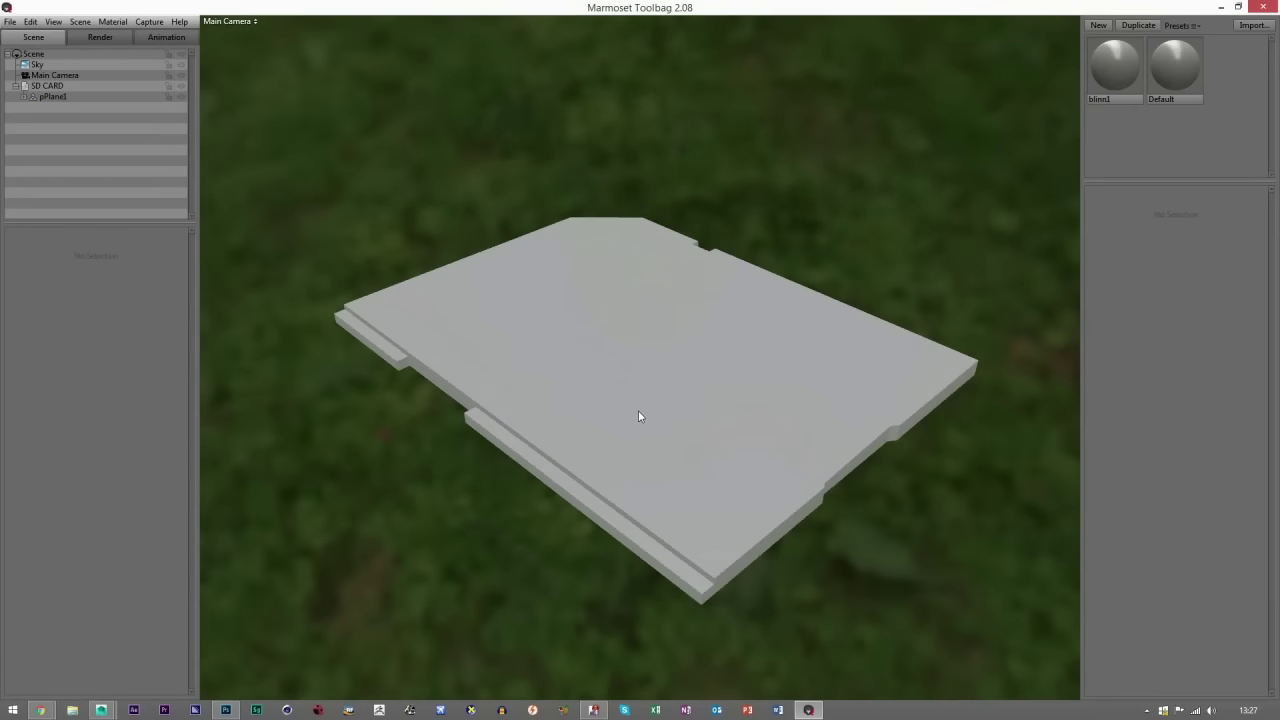
Delete the blinn1 material and create a new material named SD CARD.
{"action": "left_click", "coordinate": [1115, 72]}
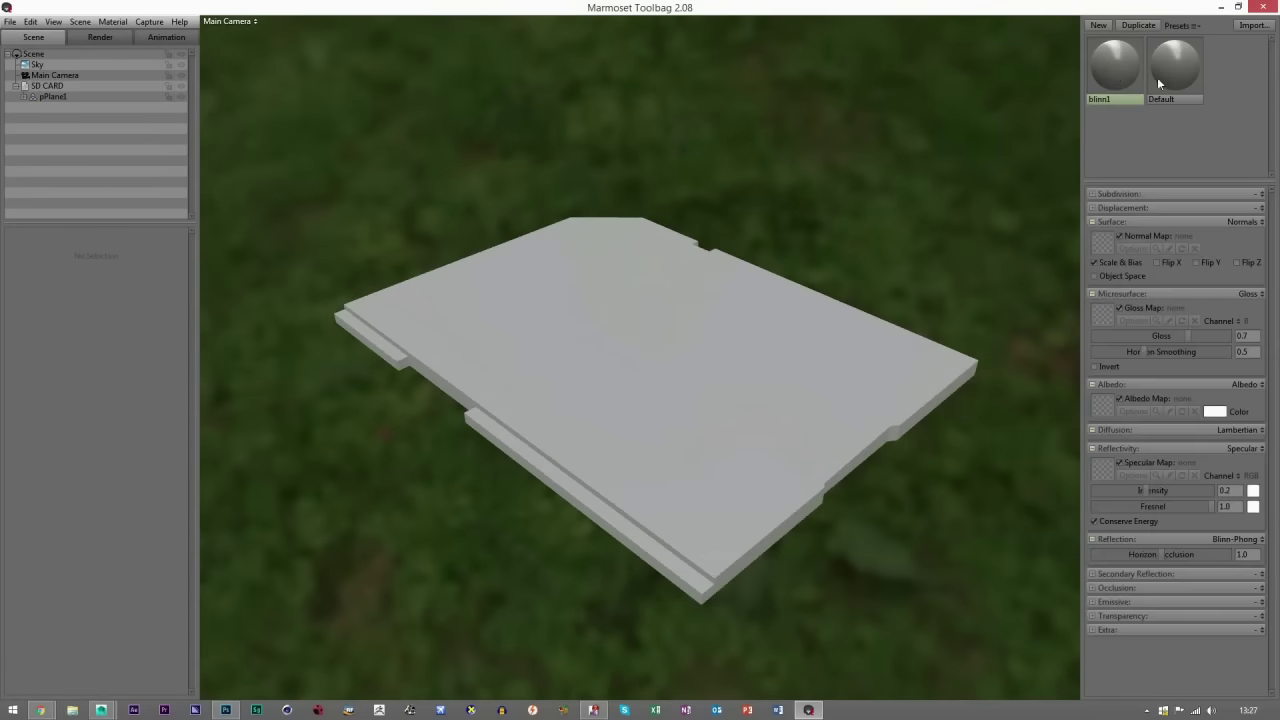
{"action": "key", "text": "Delete"}
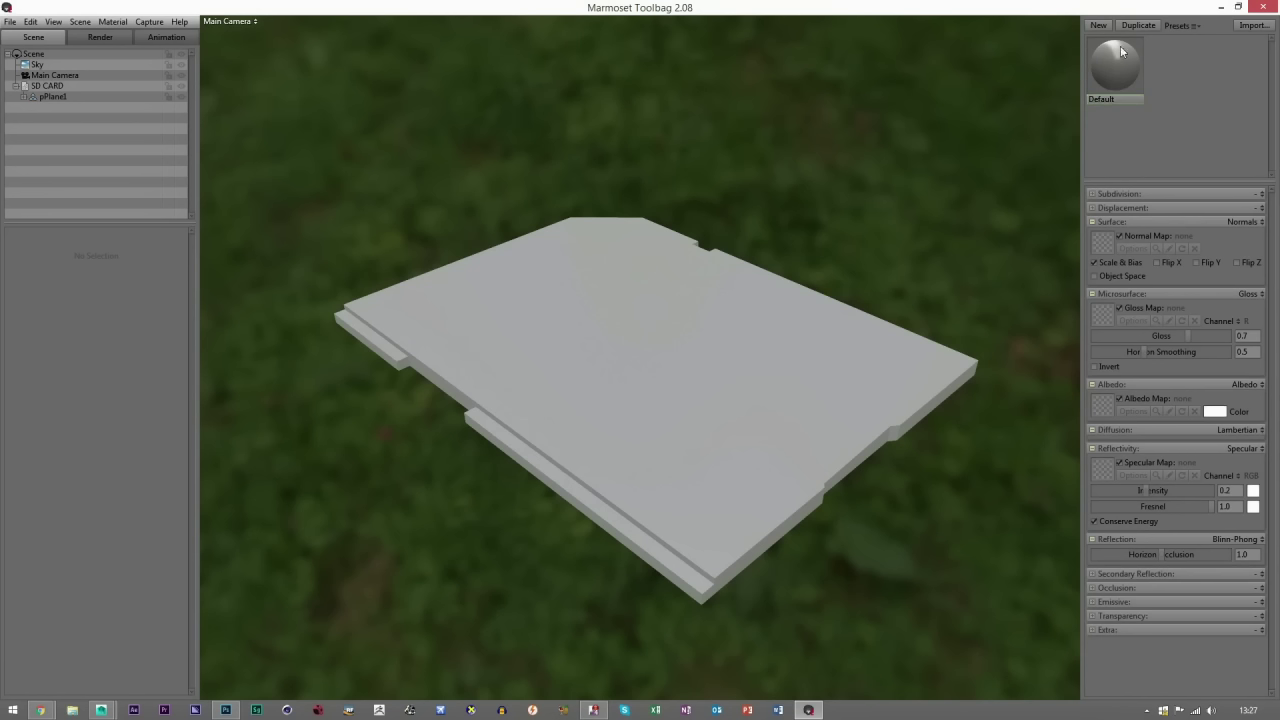
{"action": "left_click", "coordinate": [1098, 25]}
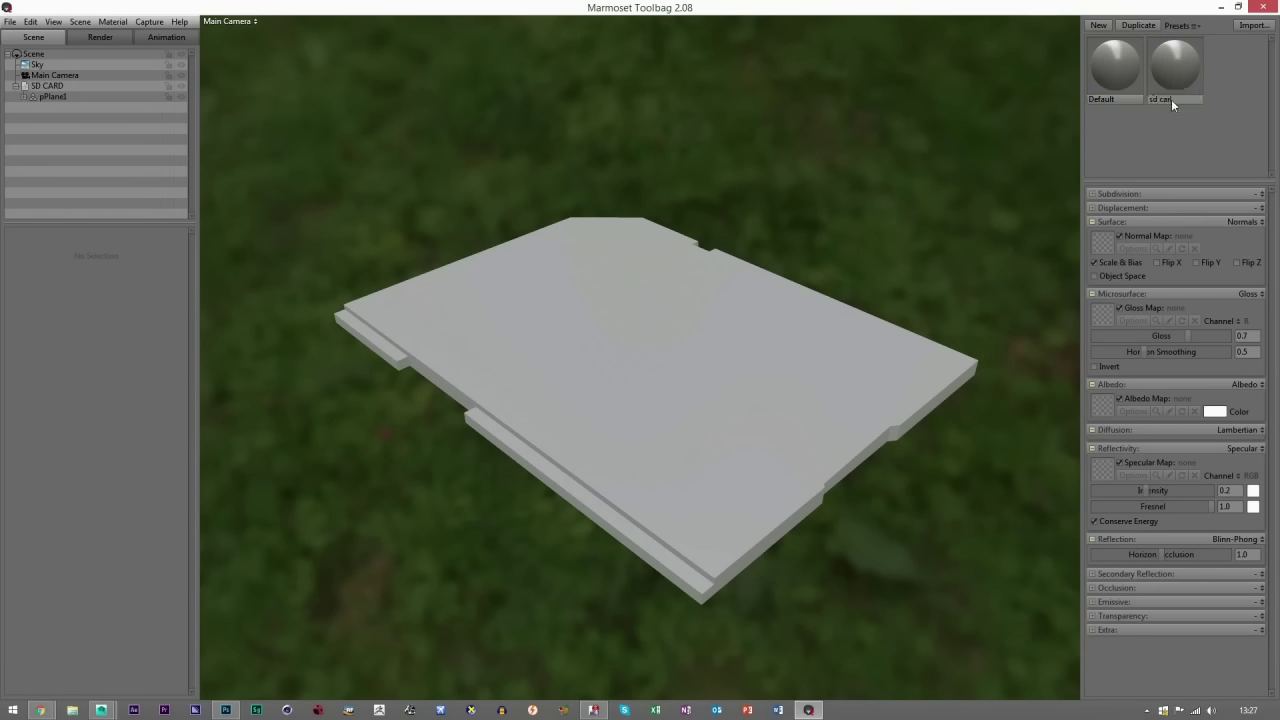
{"action": "key", "text": "ctrl+a"}
{"action": "type", "text": "SD CARD"}
{"action": "key", "text": "Return"}
Load SD CARD Diffuse as albedo and SD CARD Normal as normal map, applying it to the card.
{"action": "left_click", "coordinate": [1100, 408]}
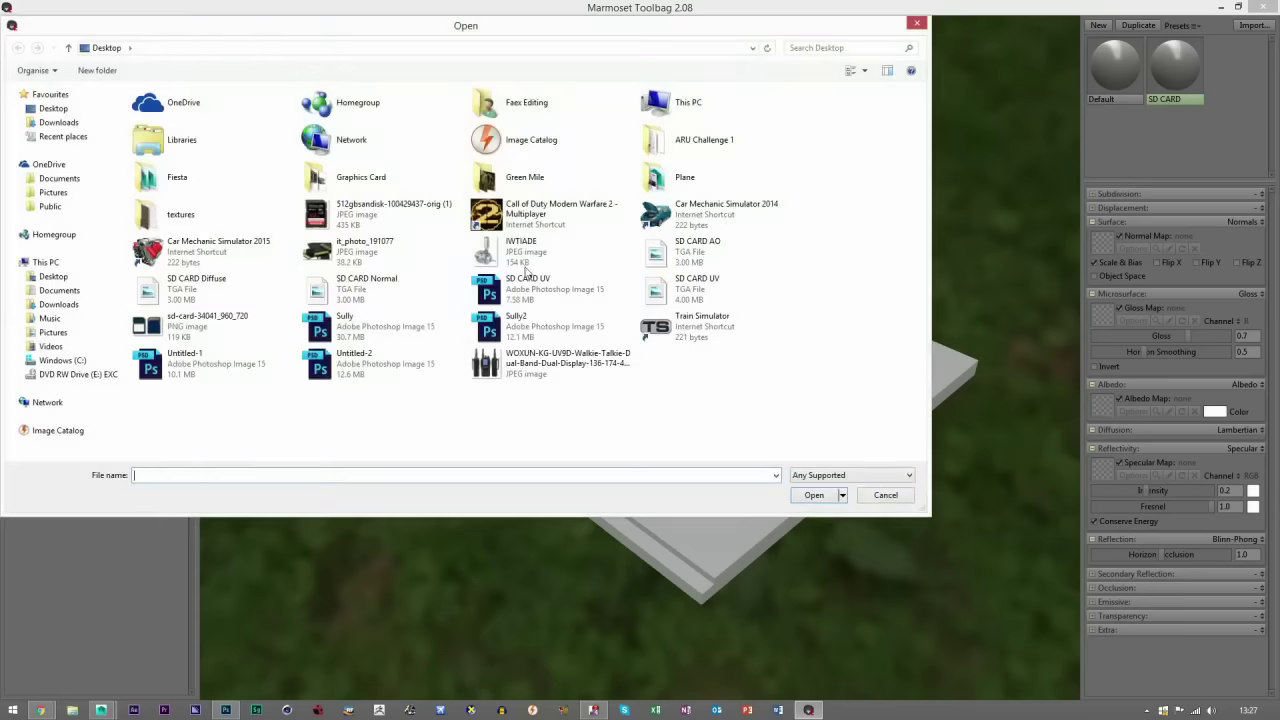
{"action": "double_click", "coordinate": [192, 285]}
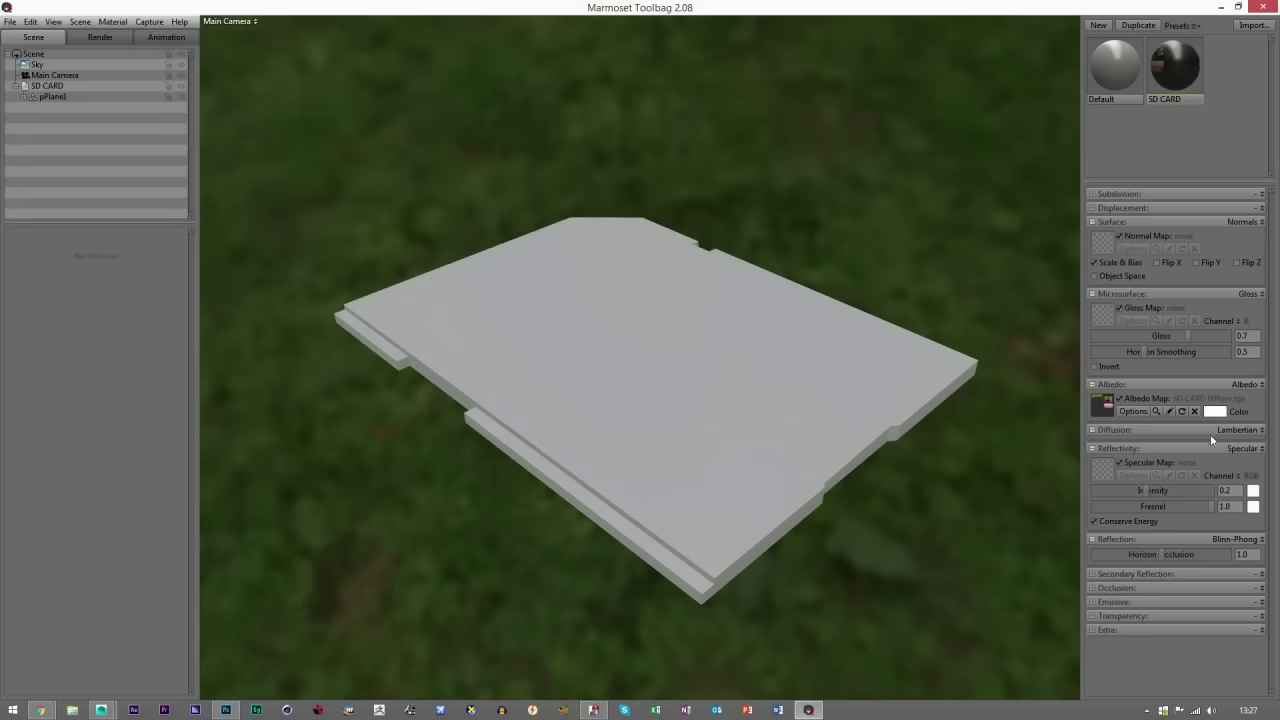
{"action": "left_click_drag", "start_coordinate": [1172, 72], "coordinate": [688, 356]}
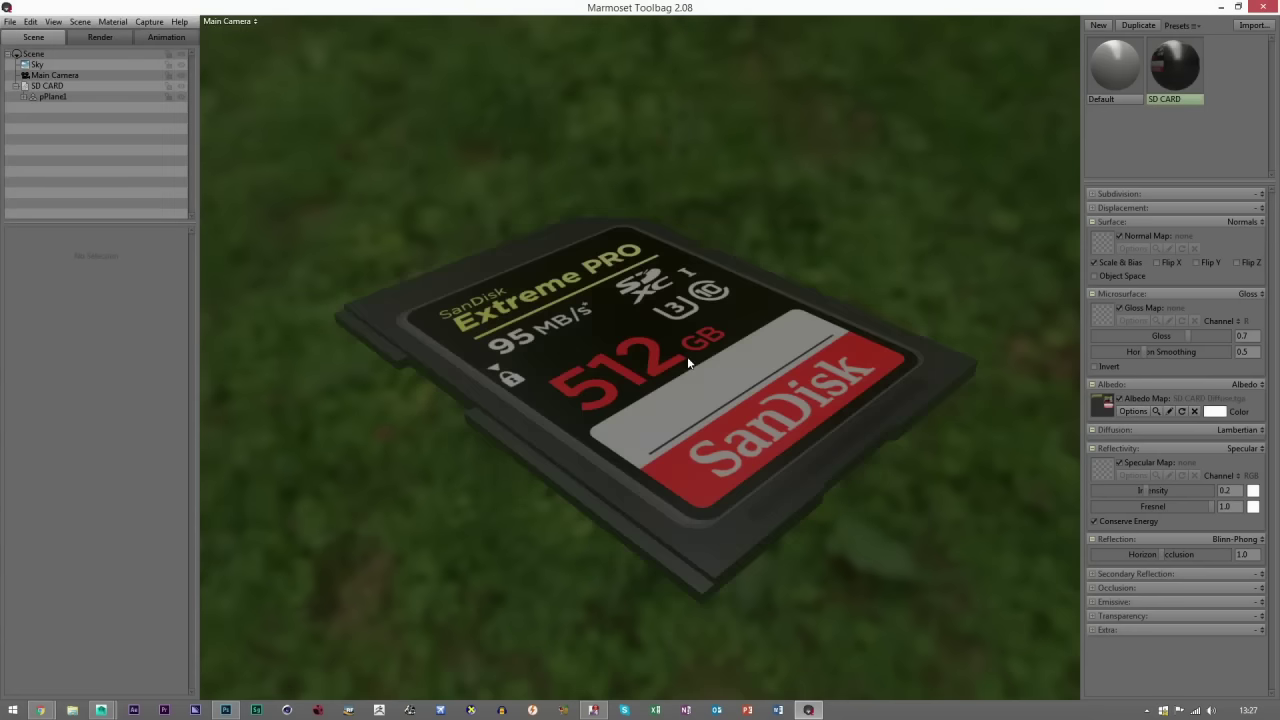
{"action": "left_click_drag", "start_coordinate": [795, 352], "coordinate": [585, 305]}
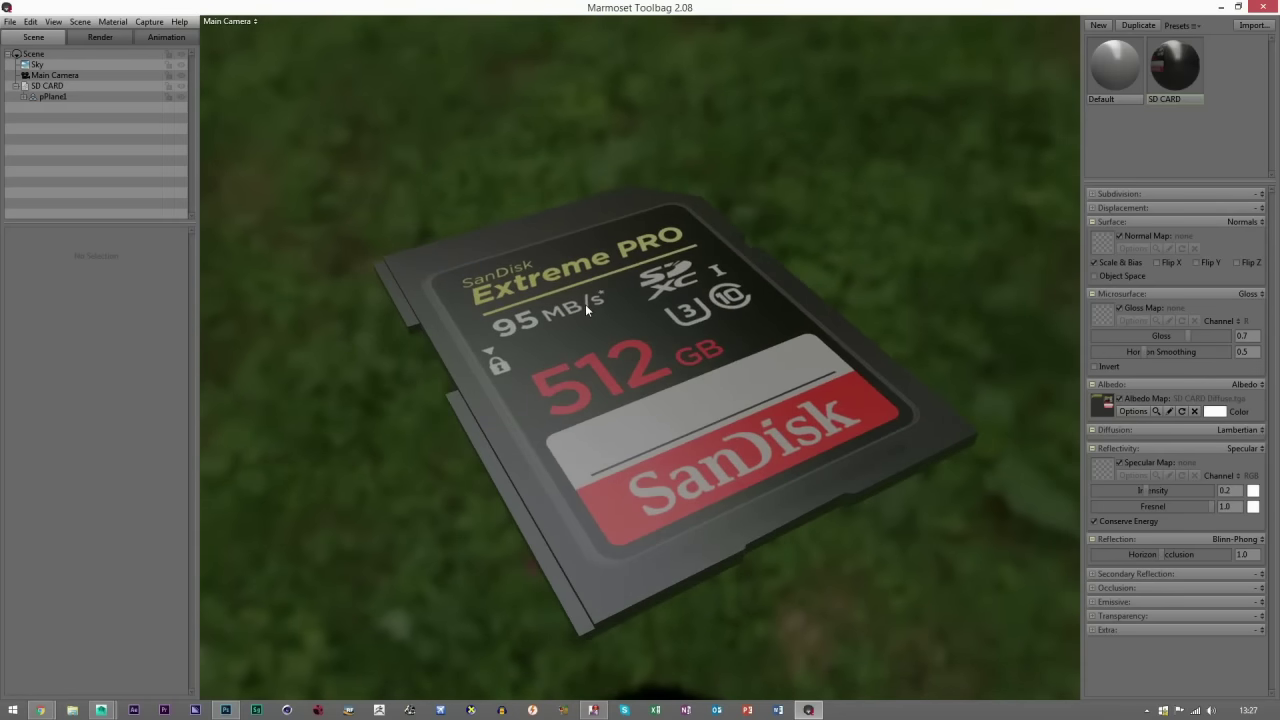
{"action": "left_click", "coordinate": [1102, 244]}
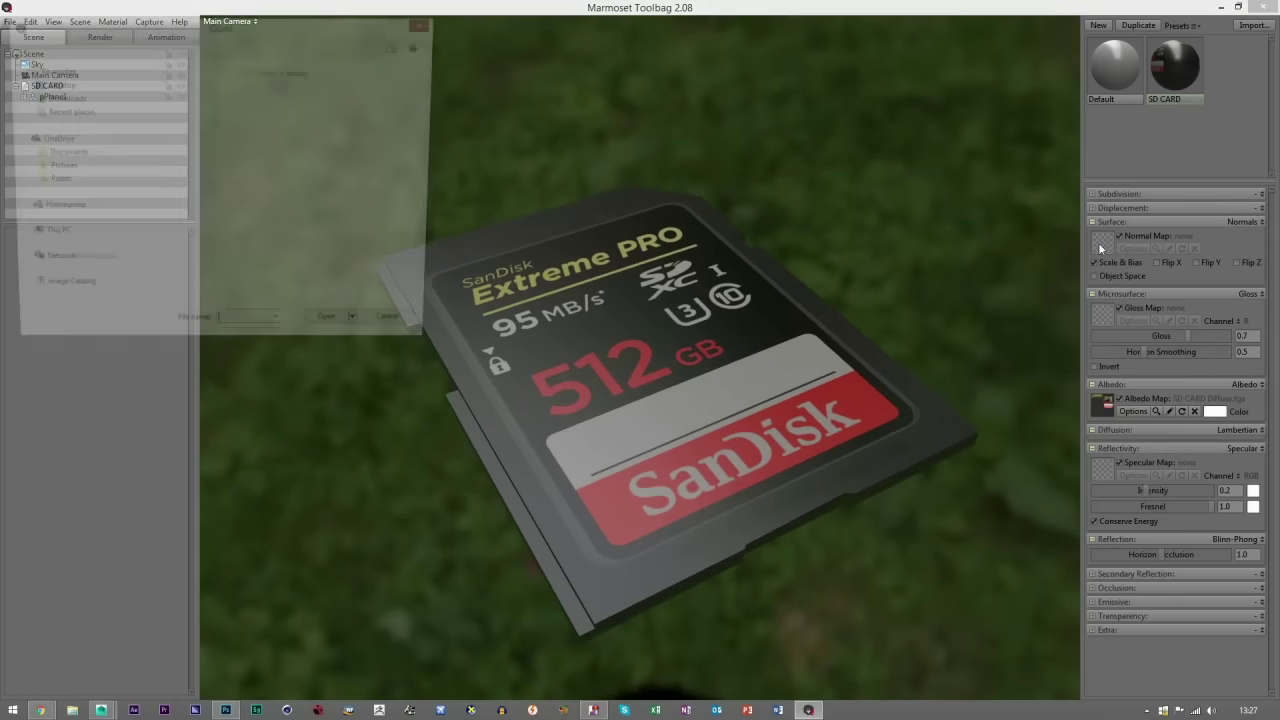
{"action": "double_click", "coordinate": [352, 290]}
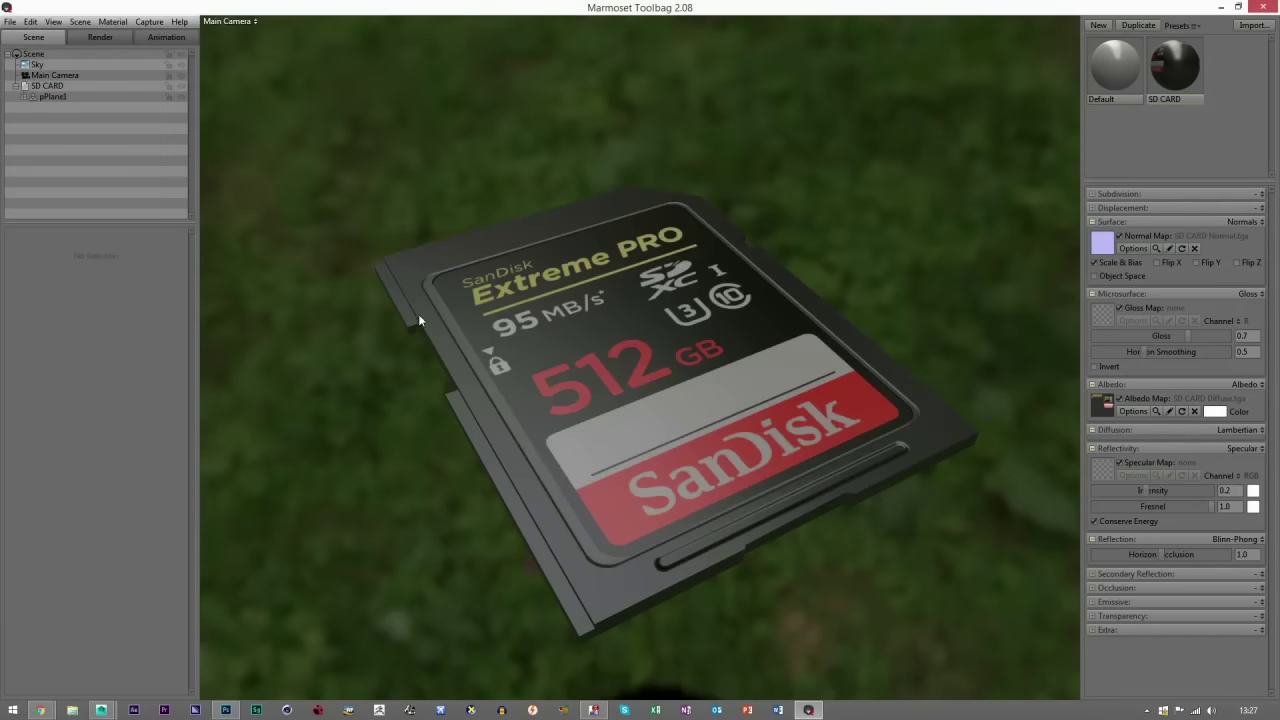
{"action": "left_click", "coordinate": [230, 711]}
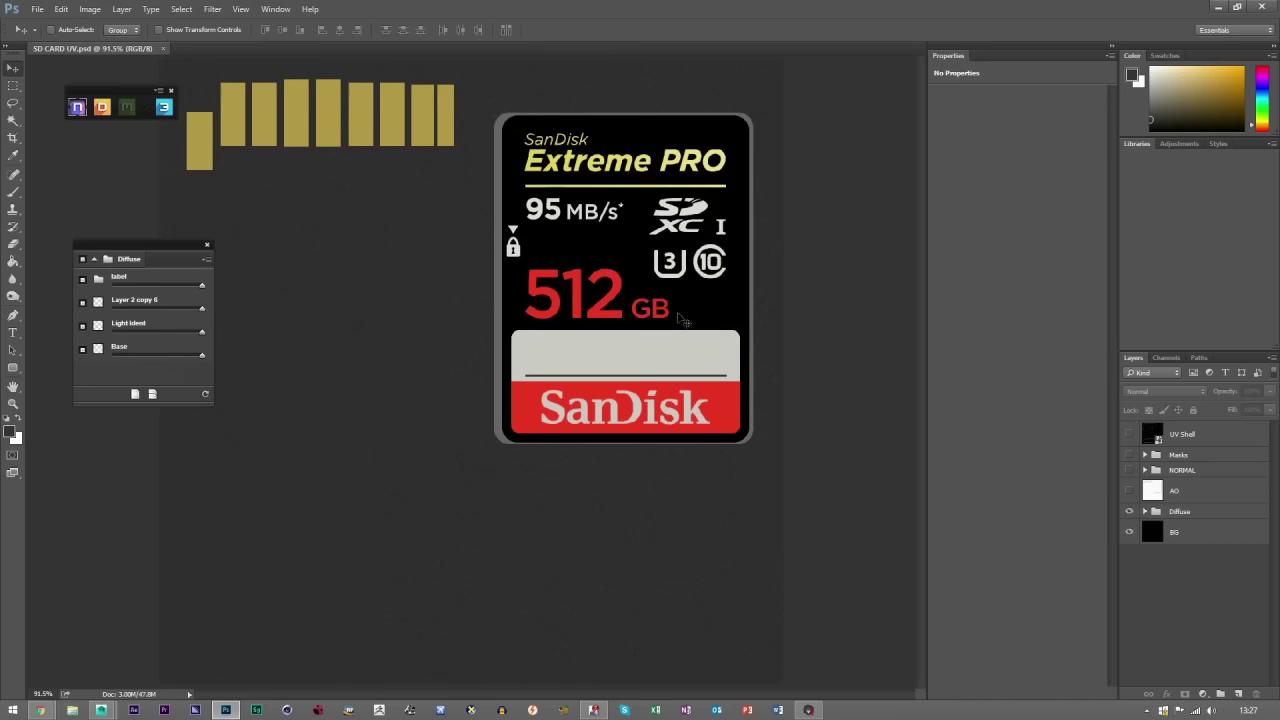
Save the texture in Targa format, overwriting SD CARD Diffuse.tga and accepting the Targa options.
{"action": "left_click", "coordinate": [37, 9]}
{"action": "left_click", "coordinate": [100, 157]}
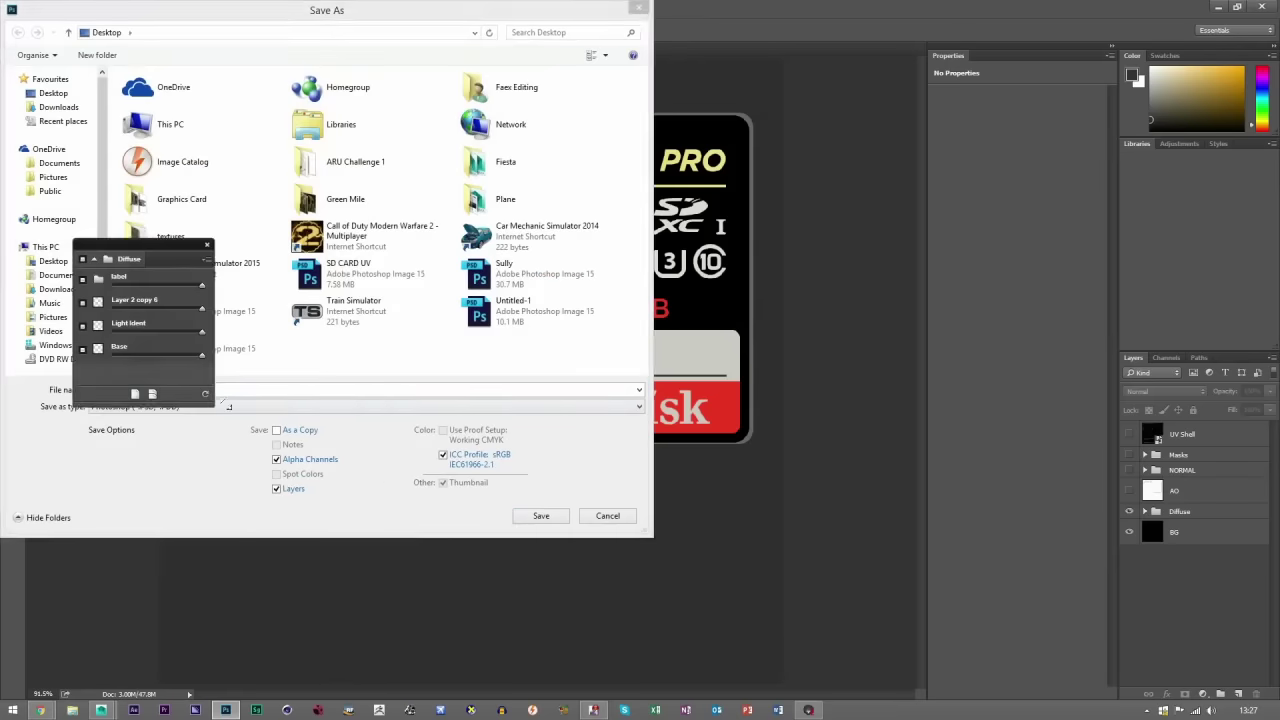
{"action": "left_click", "coordinate": [266, 406]}
{"action": "left_click", "coordinate": [118, 610]}
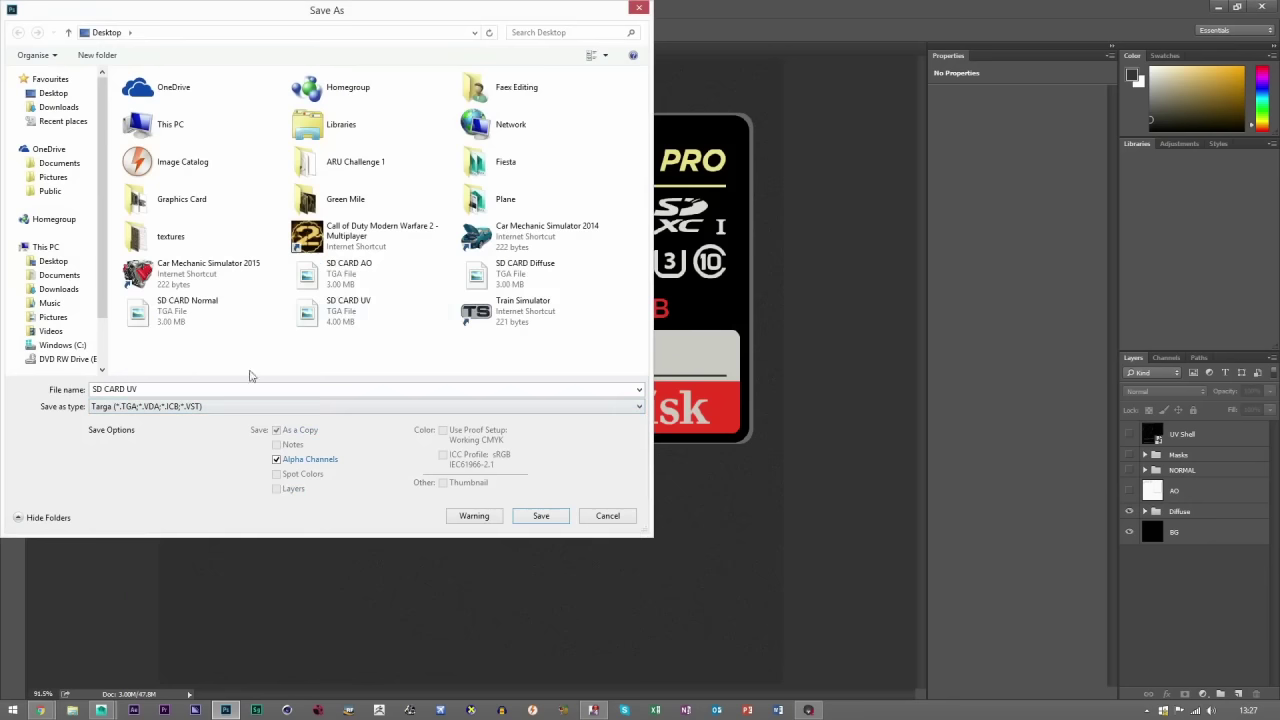
{"action": "double_click", "coordinate": [529, 268]}
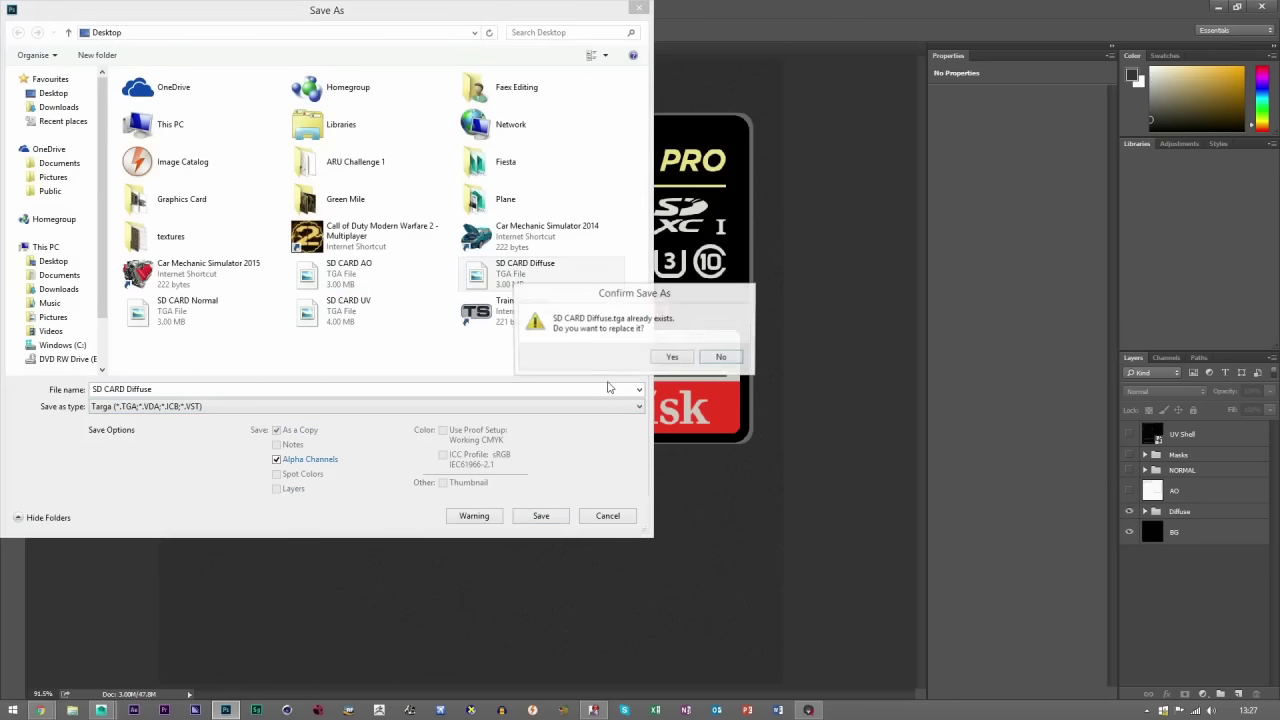
{"action": "left_click", "coordinate": [666, 357]}
{"action": "left_click", "coordinate": [401, 289]}
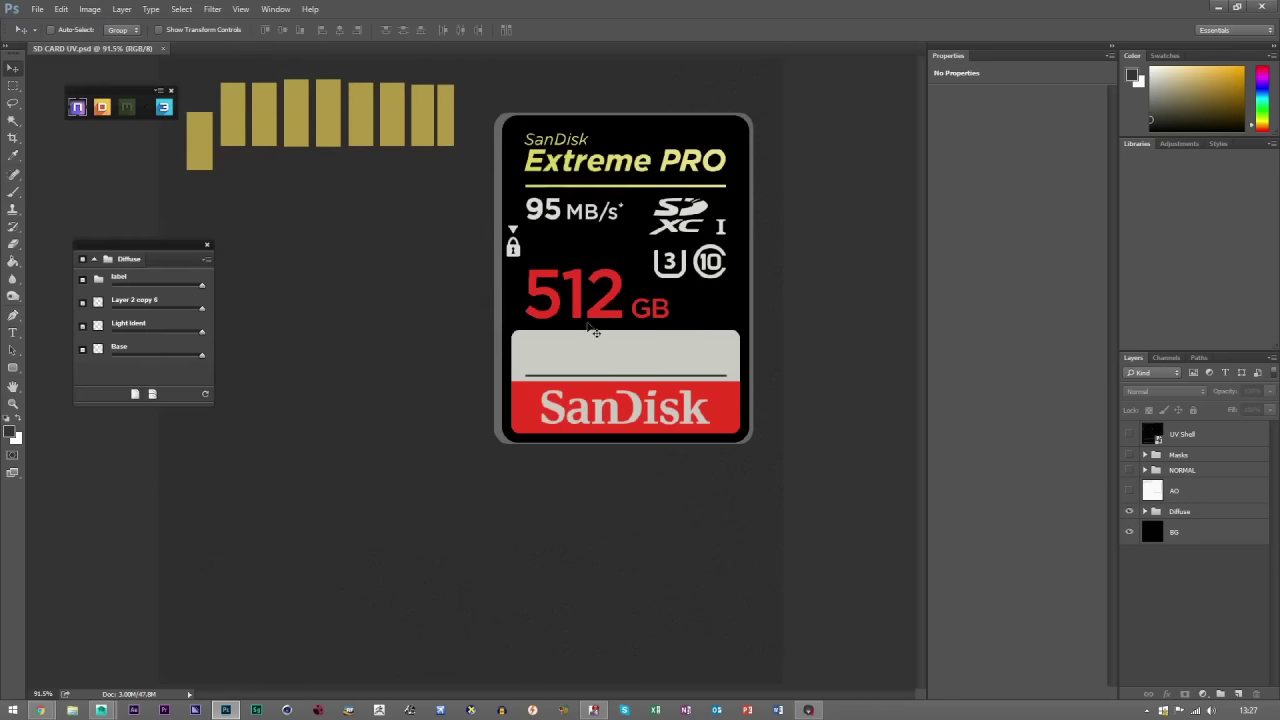
{"action": "left_click", "coordinate": [808, 710]}
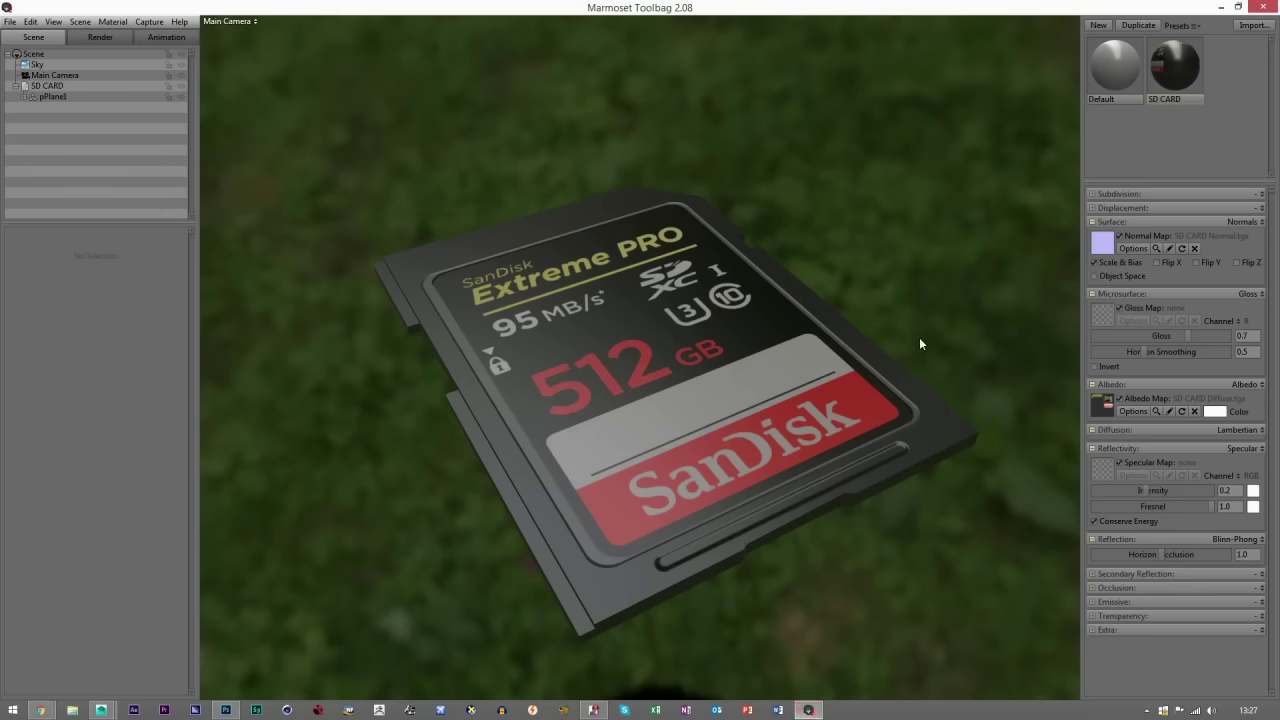
Set the SD CARD material's occlusion mode to Occlusion and load SD CARD AO.tga as its map.
{"action": "left_click", "coordinate": [1100, 405]}
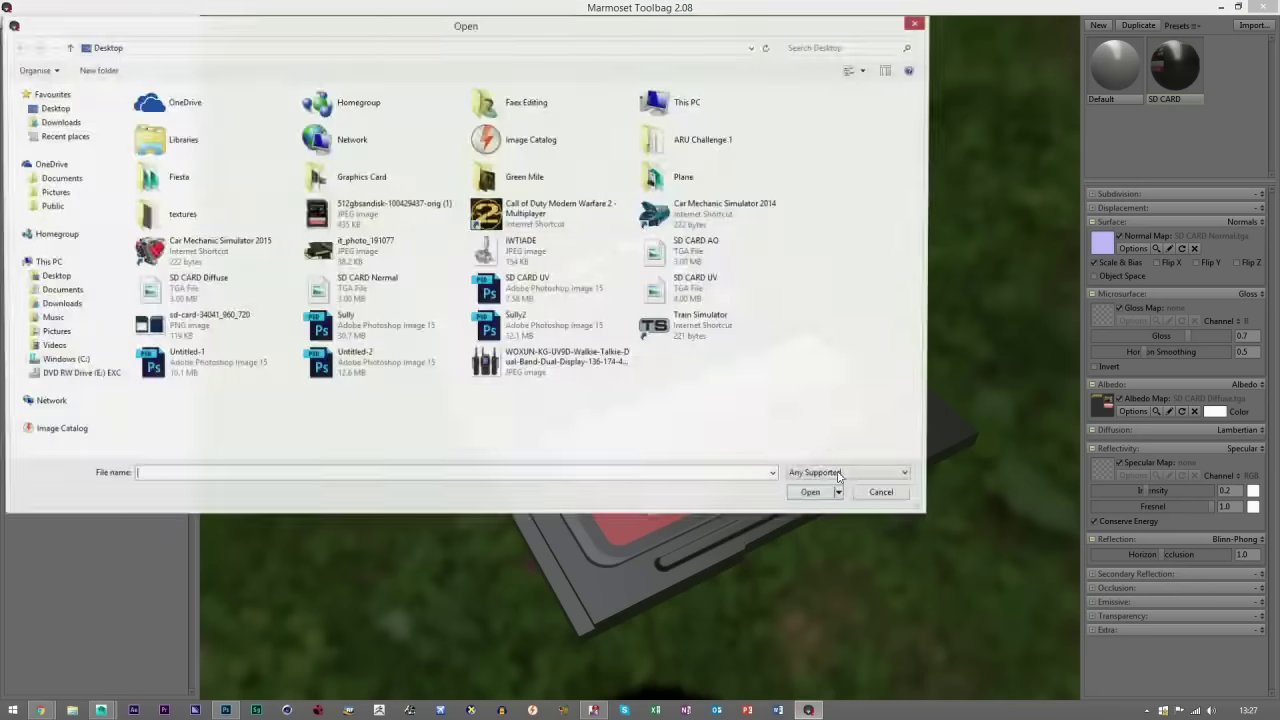
{"action": "left_click", "coordinate": [882, 494]}
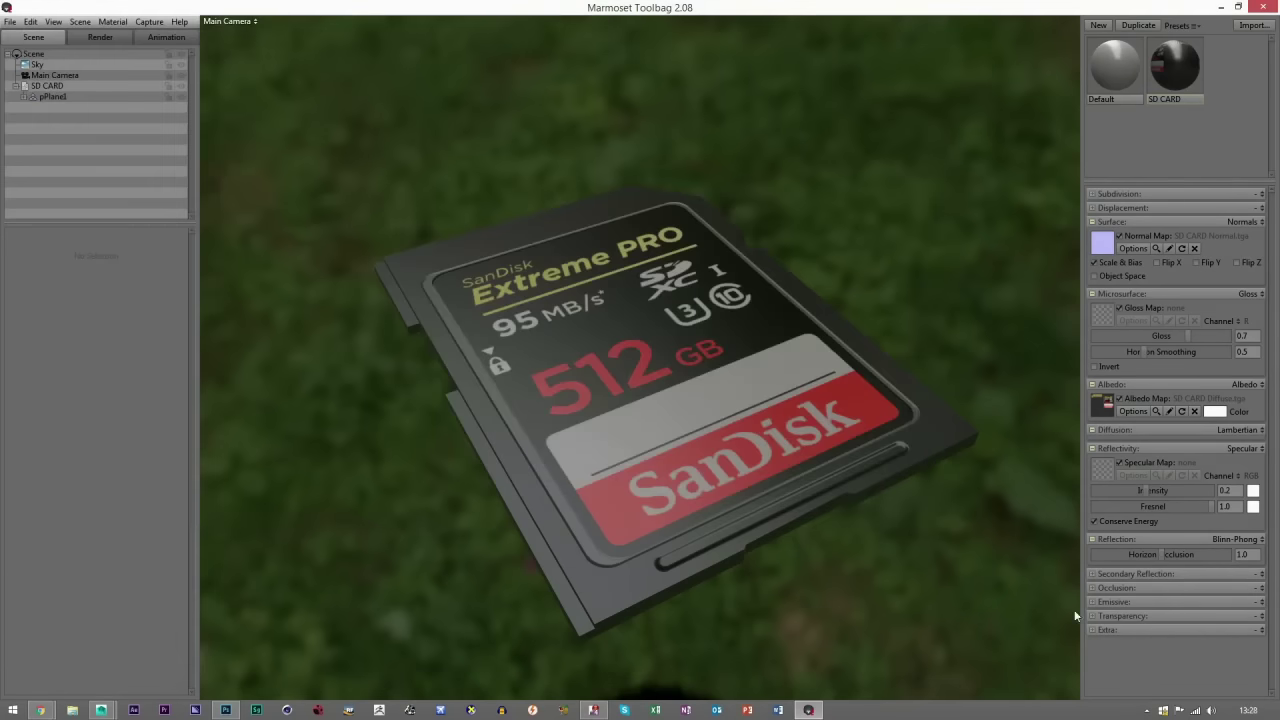
{"action": "left_click", "coordinate": [1262, 589]}
{"action": "left_click", "coordinate": [1226, 618]}
{"action": "scroll", "coordinate": [1146, 608], "scroll_direction": "down", "scroll_amount": 2}
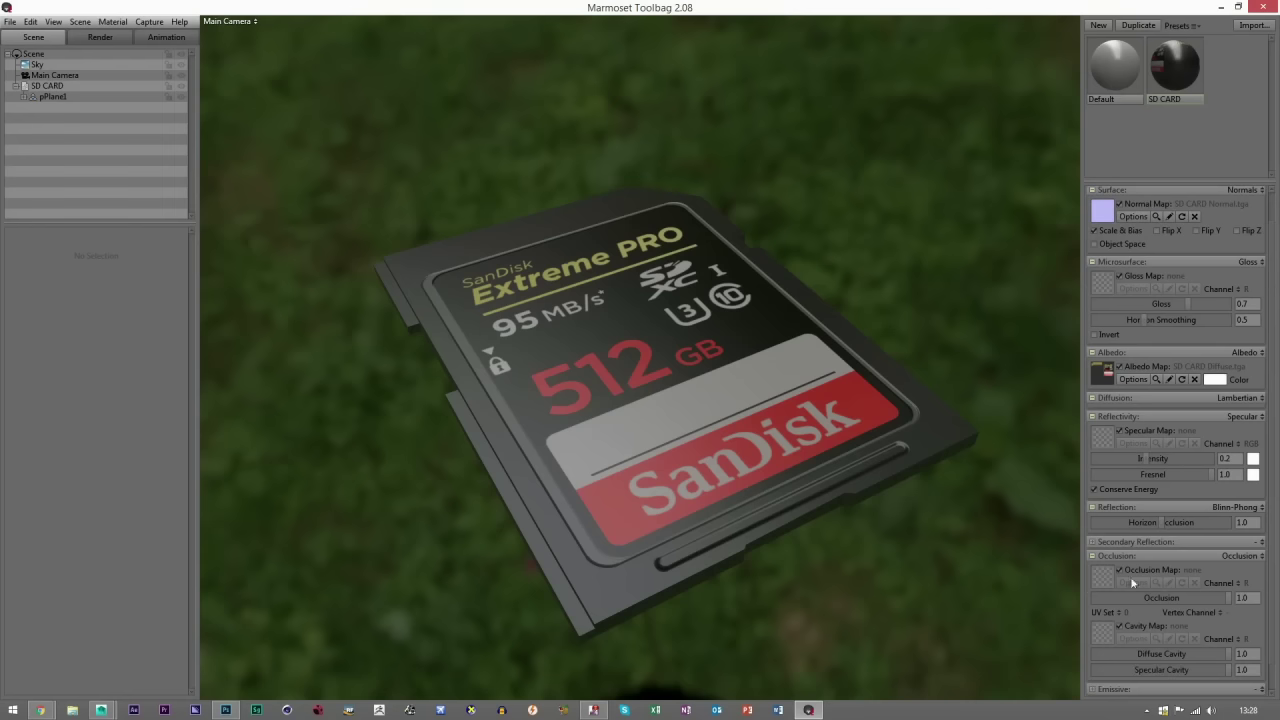
{"action": "left_click", "coordinate": [1102, 584]}
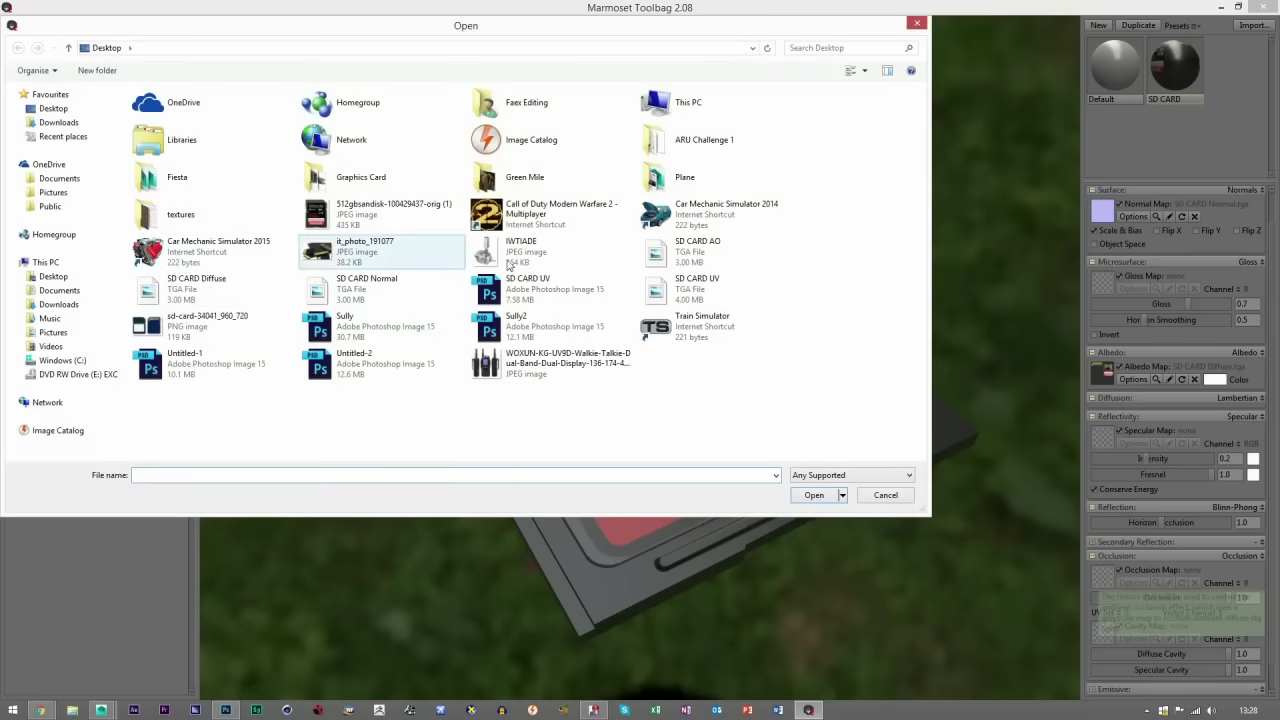
{"action": "left_click", "coordinate": [711, 258]}
{"action": "double_click", "coordinate": [740, 260]}
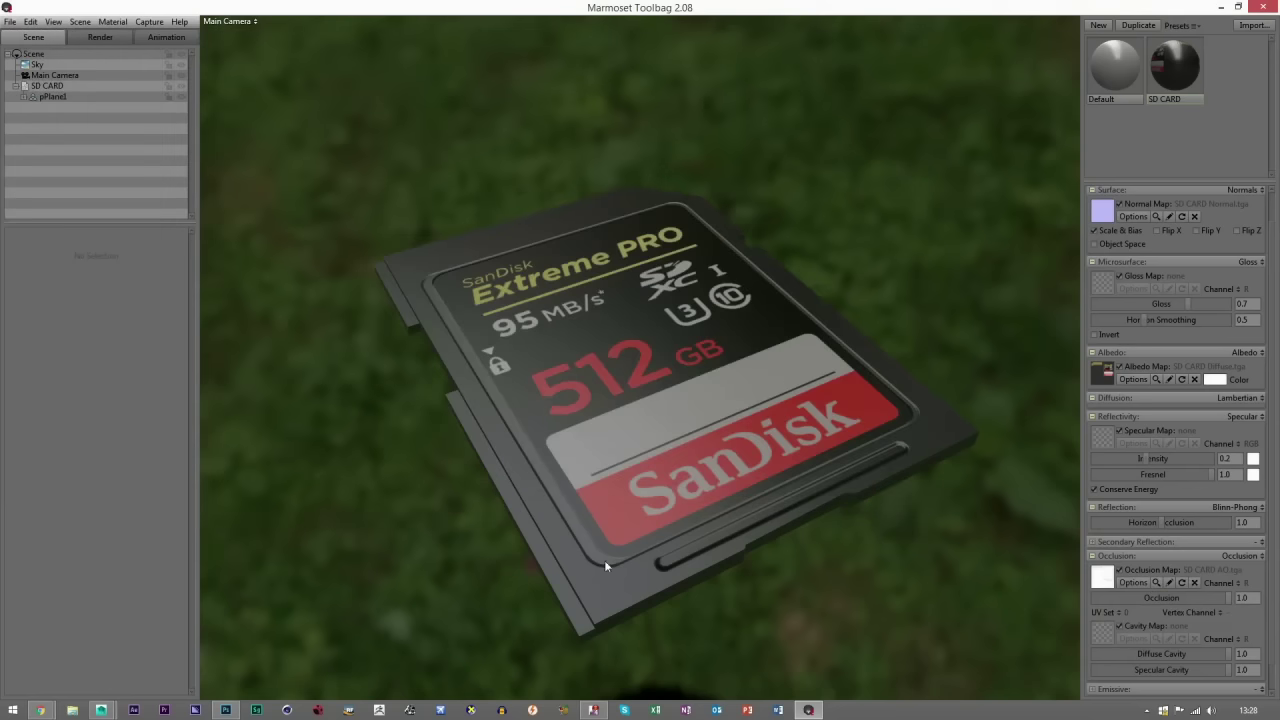
Toggle the occlusion map to compare, orbit to face-on and diagonal views, then restore the window.
{"action": "left_click", "coordinate": [1119, 570]}
{"action": "left_click_drag", "start_coordinate": [828, 513], "coordinate": [608, 497]}
{"action": "left_click_drag", "start_coordinate": [900, 500], "coordinate": [640, 438]}
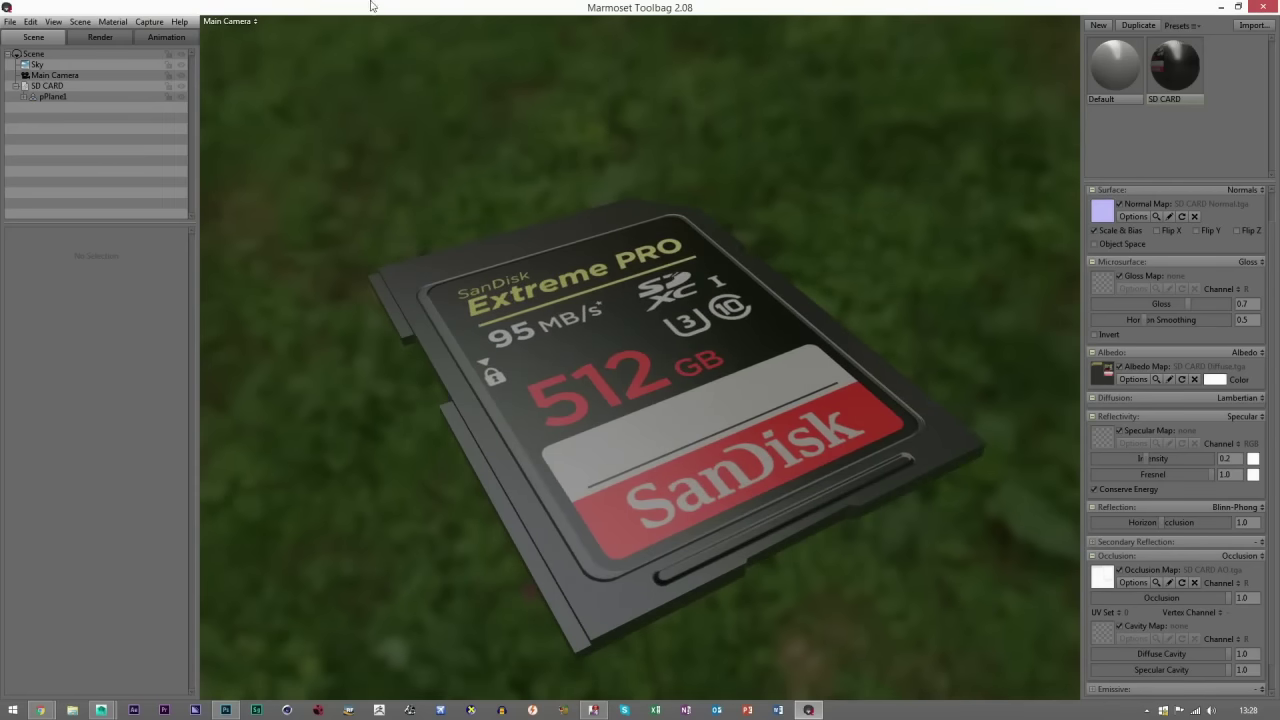
{"action": "double_click", "coordinate": [318, 6]}
{"action": "left_click", "coordinate": [1225, 20]}
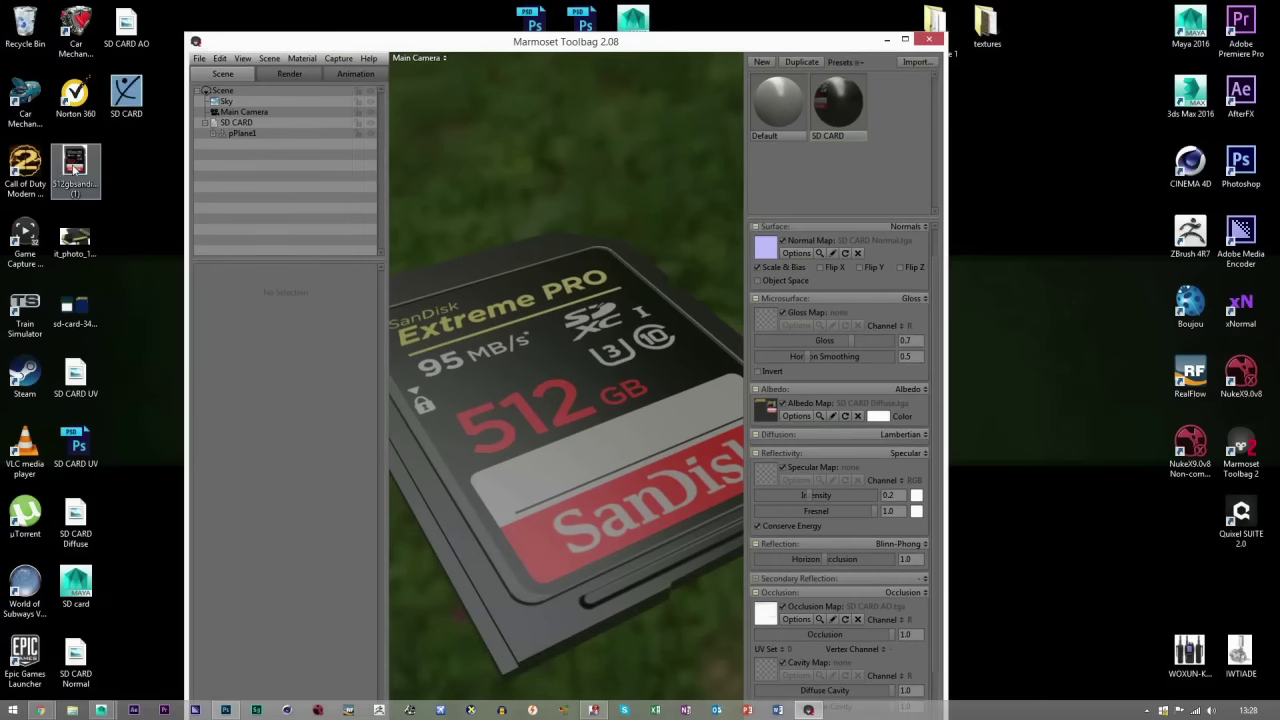
View the 512gbsandisk reference photo in Photo Viewer, close it, and maximize Marmoset Toolbag.
{"action": "double_click", "coordinate": [73, 169]}
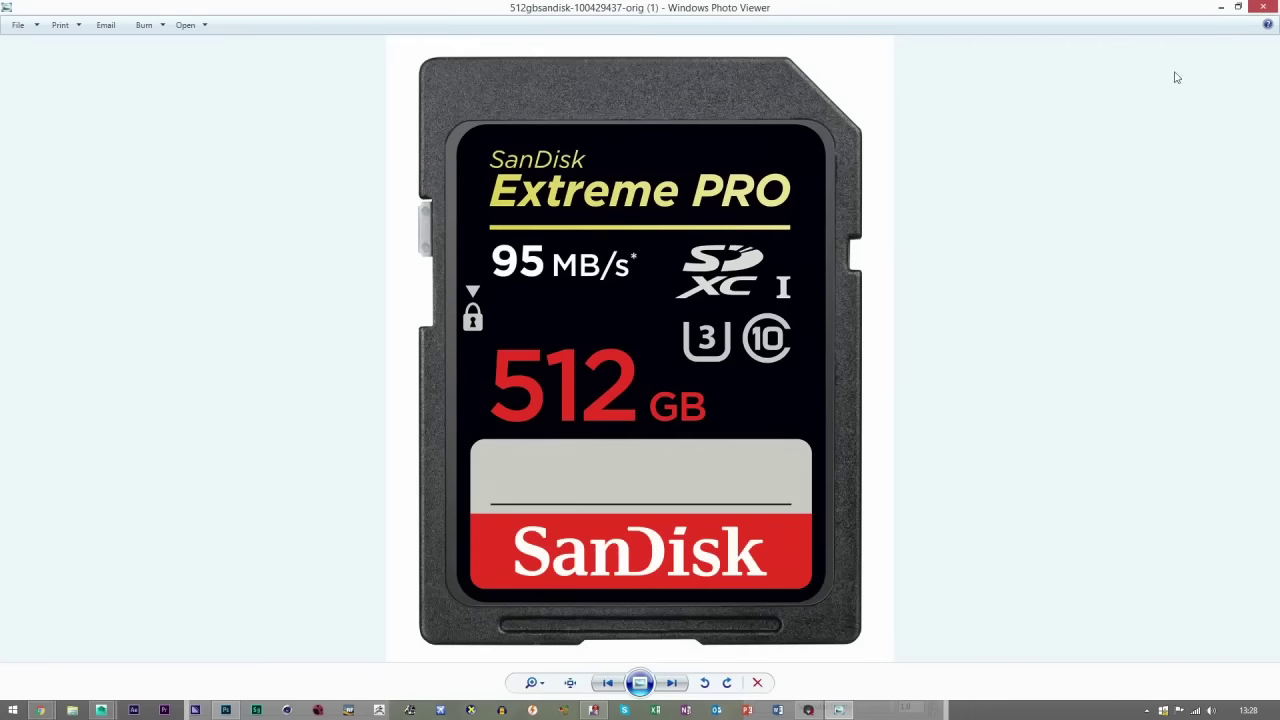
{"action": "left_click", "coordinate": [1221, 7]}
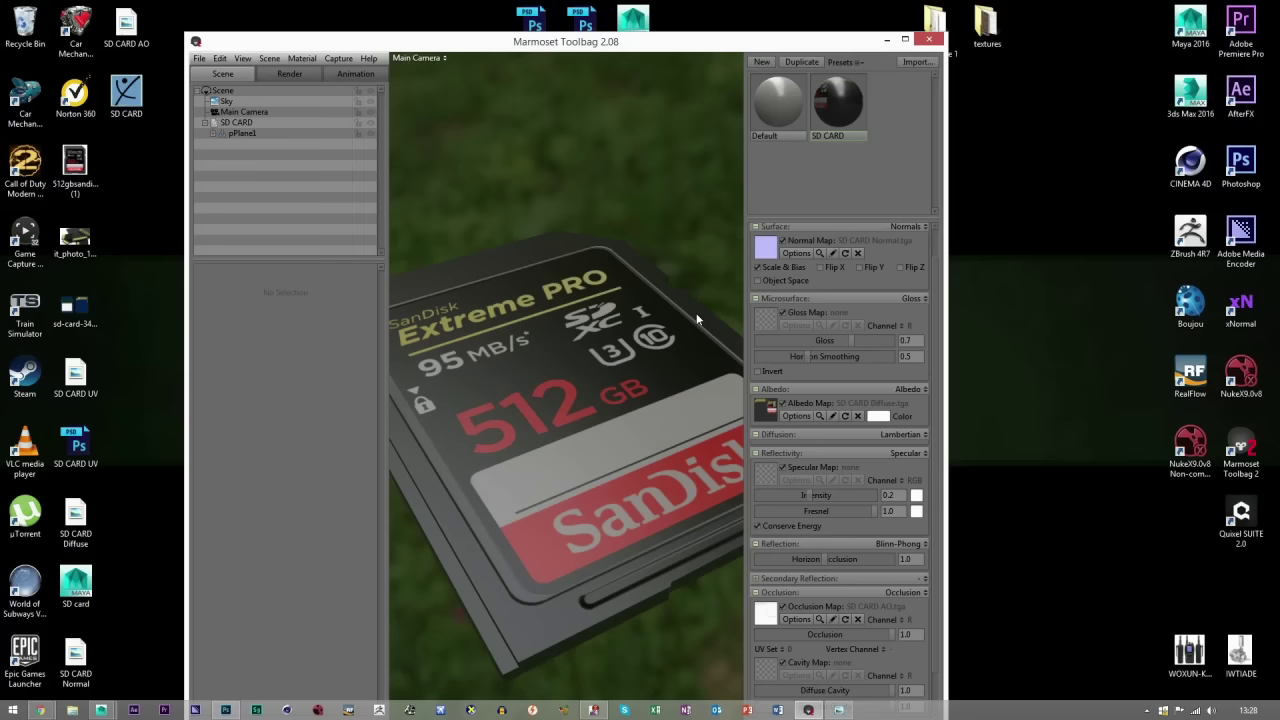
{"action": "left_click", "coordinate": [905, 40]}
Raise the SD CARD material's gloss from 0.7 to 1.0 and zoom to a frontal label close-up.
{"action": "left_click_drag", "start_coordinate": [743, 357], "coordinate": [782, 338]}
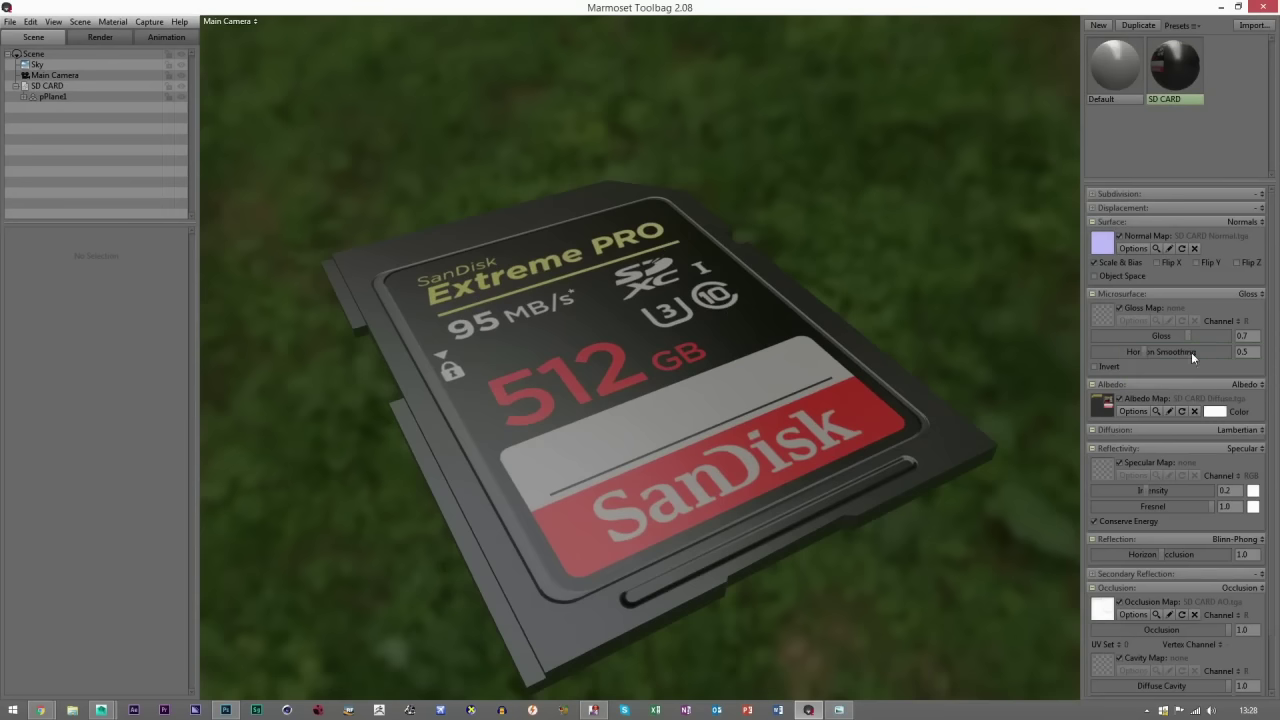
{"action": "left_click_drag", "start_coordinate": [1191, 340], "coordinate": [1229, 336]}
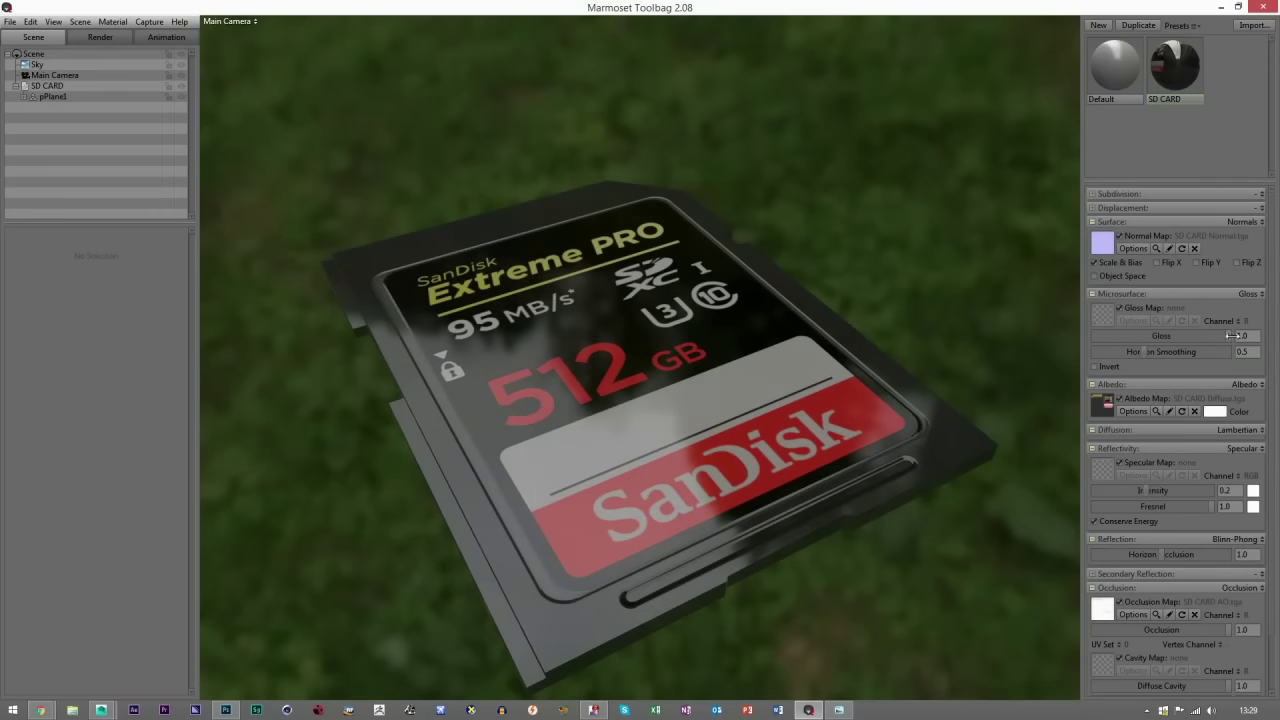
{"action": "left_click_drag", "start_coordinate": [650, 424], "coordinate": [732, 491]}
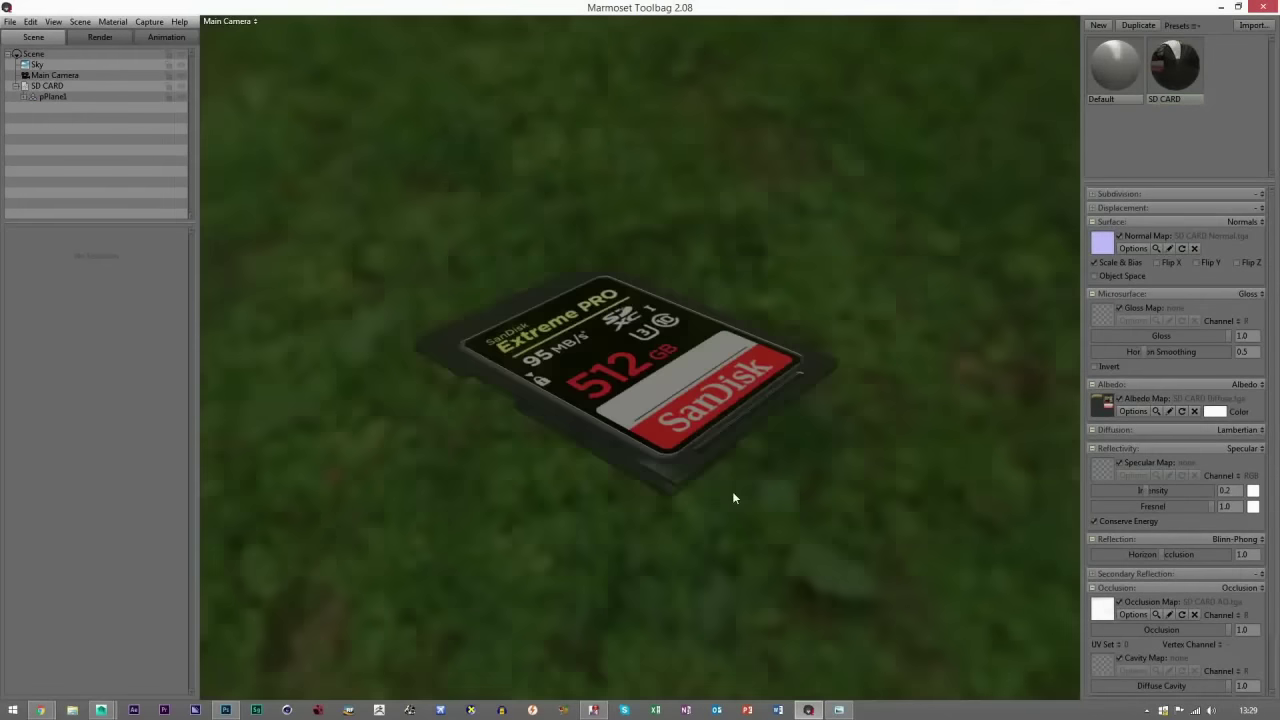
{"action": "scroll", "coordinate": [732, 491], "scroll_direction": "up", "scroll_amount": 3}
{"action": "mouse_move", "coordinate": [651, 509]}
{"action": "left_mouse_down"}
{"action": "mouse_move", "coordinate": [623, 534]}
{"action": "mouse_move", "coordinate": [664, 514]}
{"action": "left_mouse_up"}
{"action": "scroll", "coordinate": [665, 524], "scroll_direction": "up", "scroll_amount": 4}
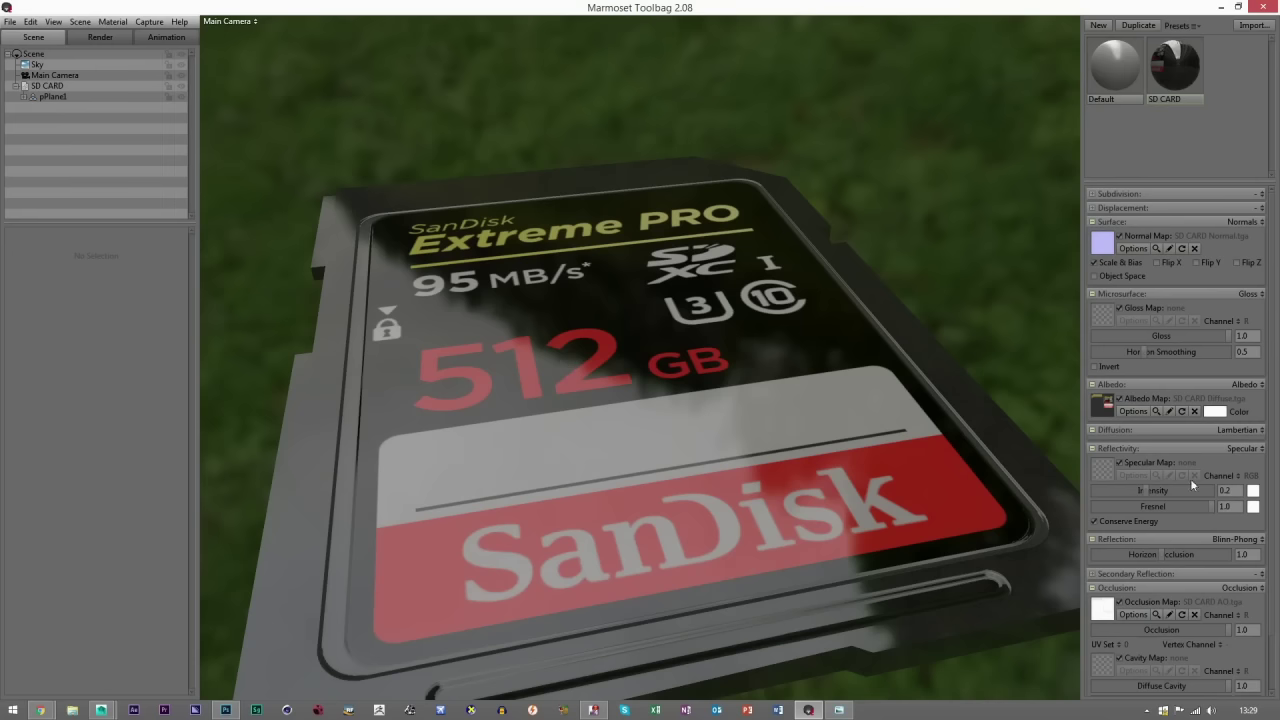
Lower the specular intensity to 0.005 and view the card from above.
{"action": "left_click_drag", "start_coordinate": [1146, 489], "coordinate": [1100, 492]}
{"action": "left_click_drag", "start_coordinate": [672, 466], "coordinate": [557, 441]}
{"action": "scroll", "coordinate": [515, 420], "scroll_direction": "down", "scroll_amount": 2}
{"action": "scroll", "coordinate": [557, 441], "scroll_direction": "up", "scroll_amount": 2}
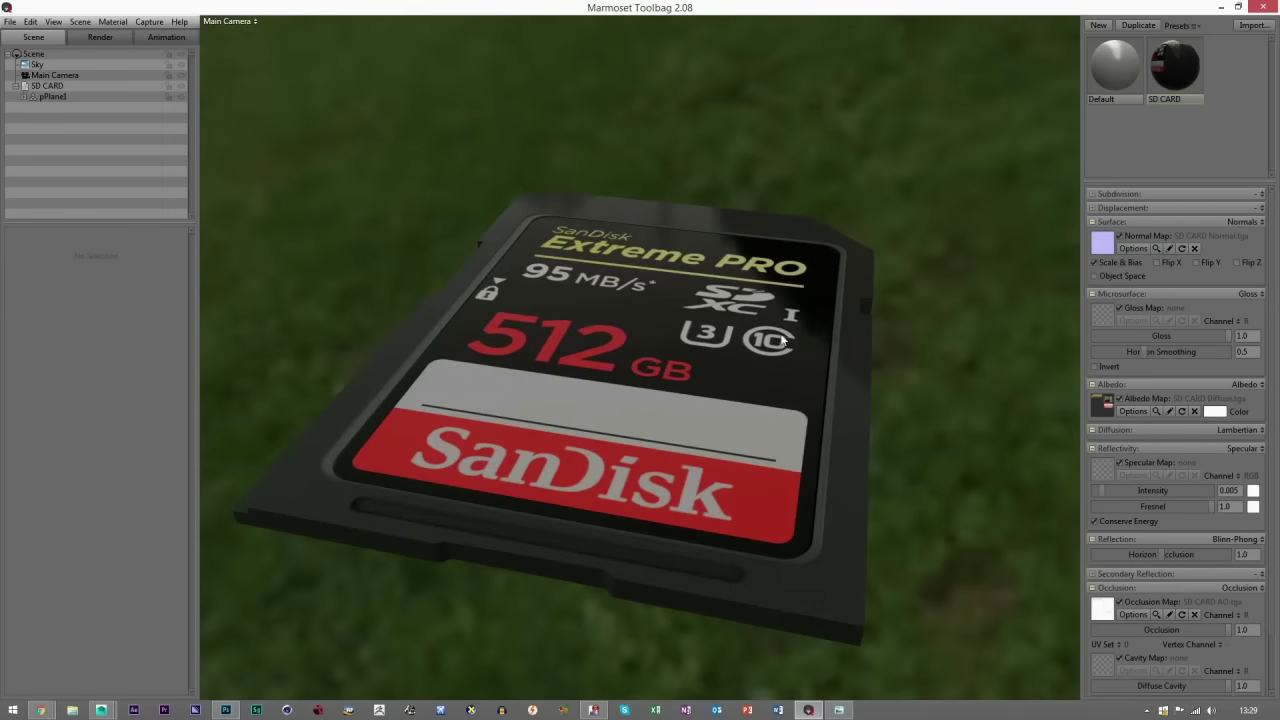
{"action": "left_click_drag", "start_coordinate": [668, 306], "coordinate": [660, 456]}
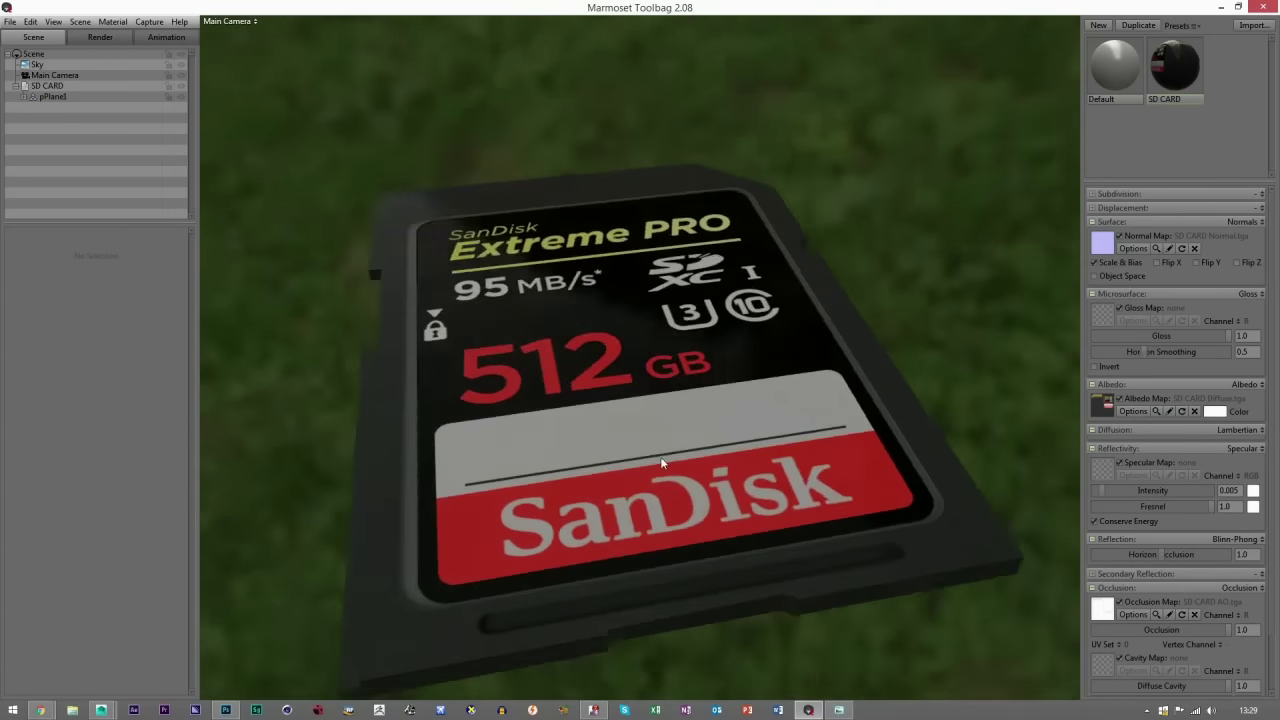
{"action": "scroll", "coordinate": [660, 456], "scroll_direction": "up", "scroll_amount": 2}
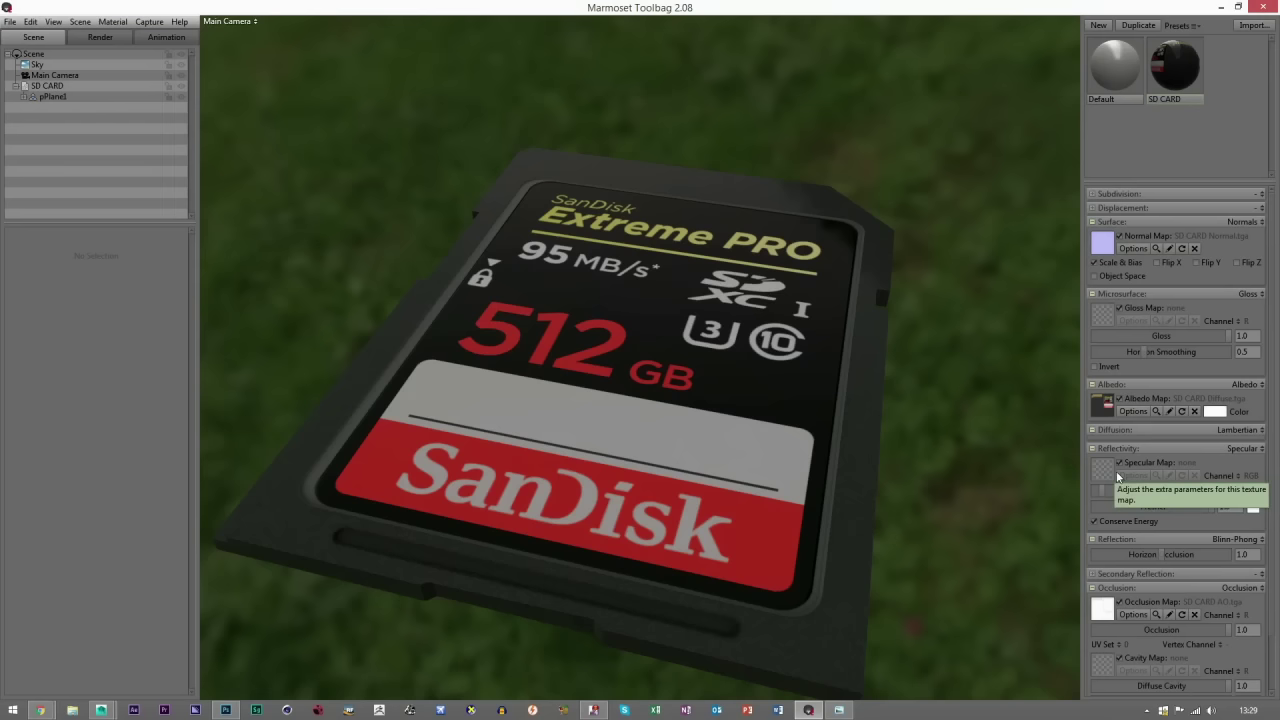
{"action": "mouse_move", "coordinate": [228, 711]}
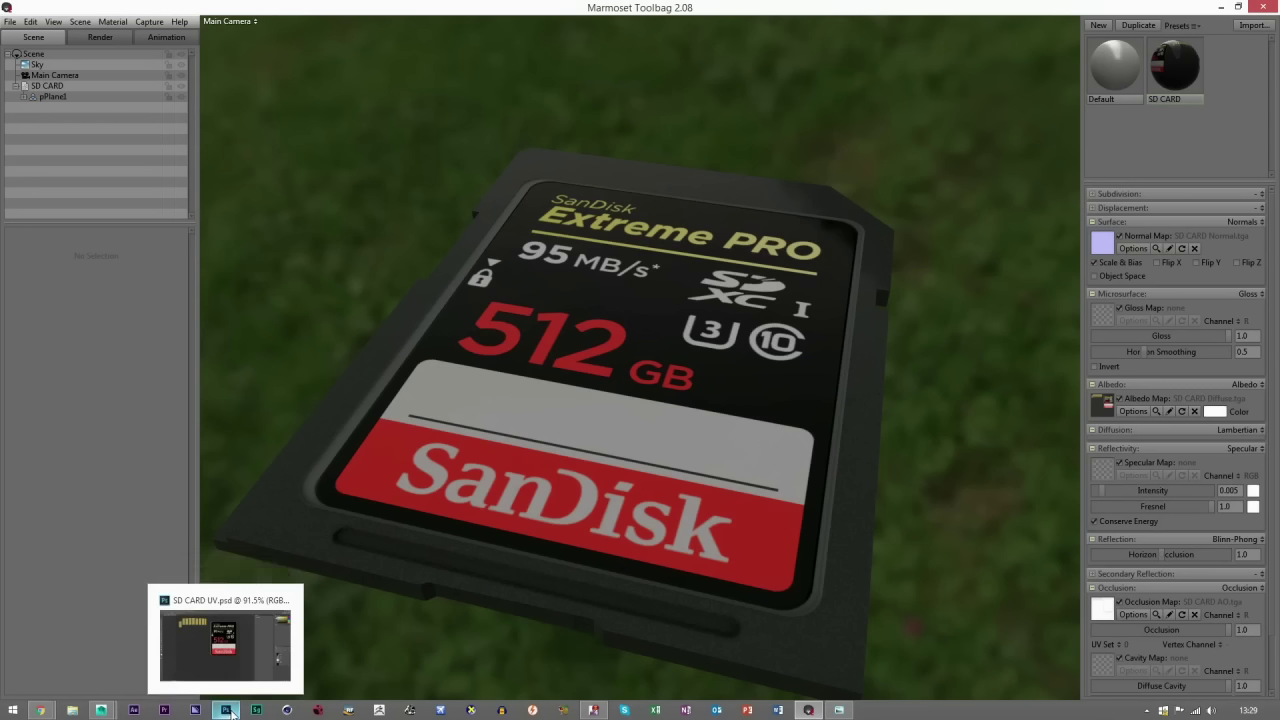
{"action": "left_click", "coordinate": [229, 712]}
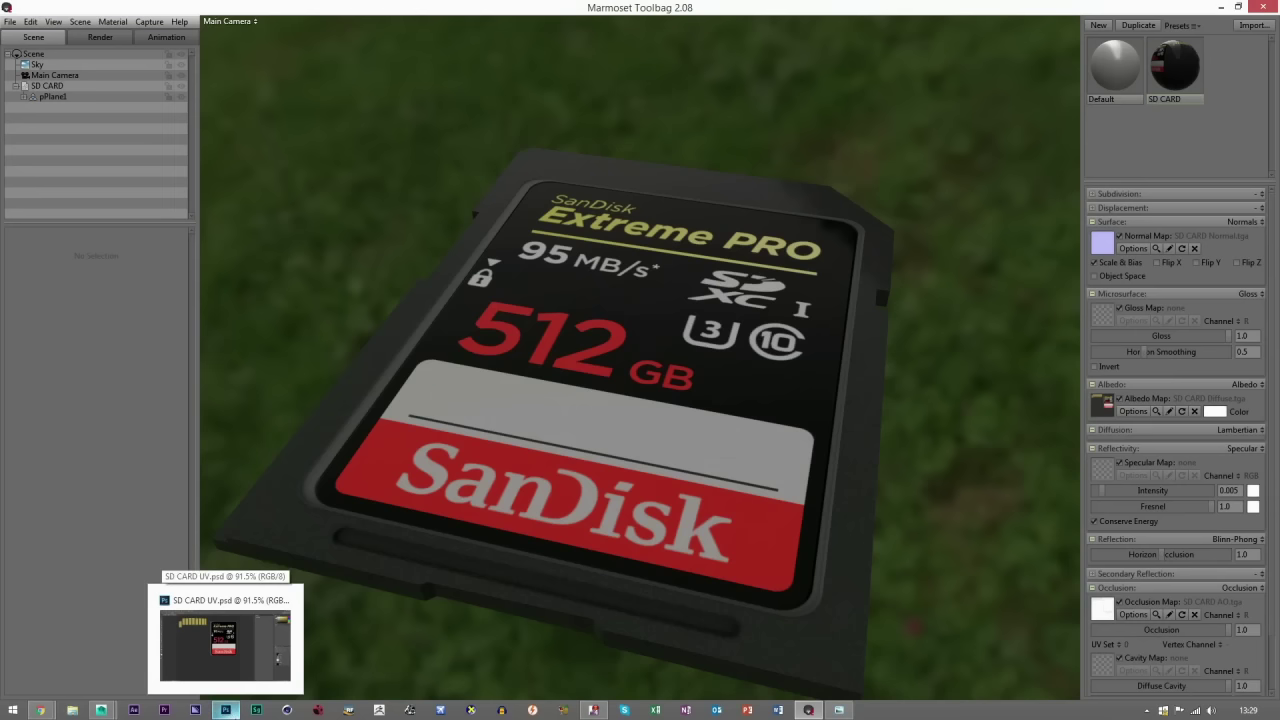
{"action": "left_click", "coordinate": [229, 711]}
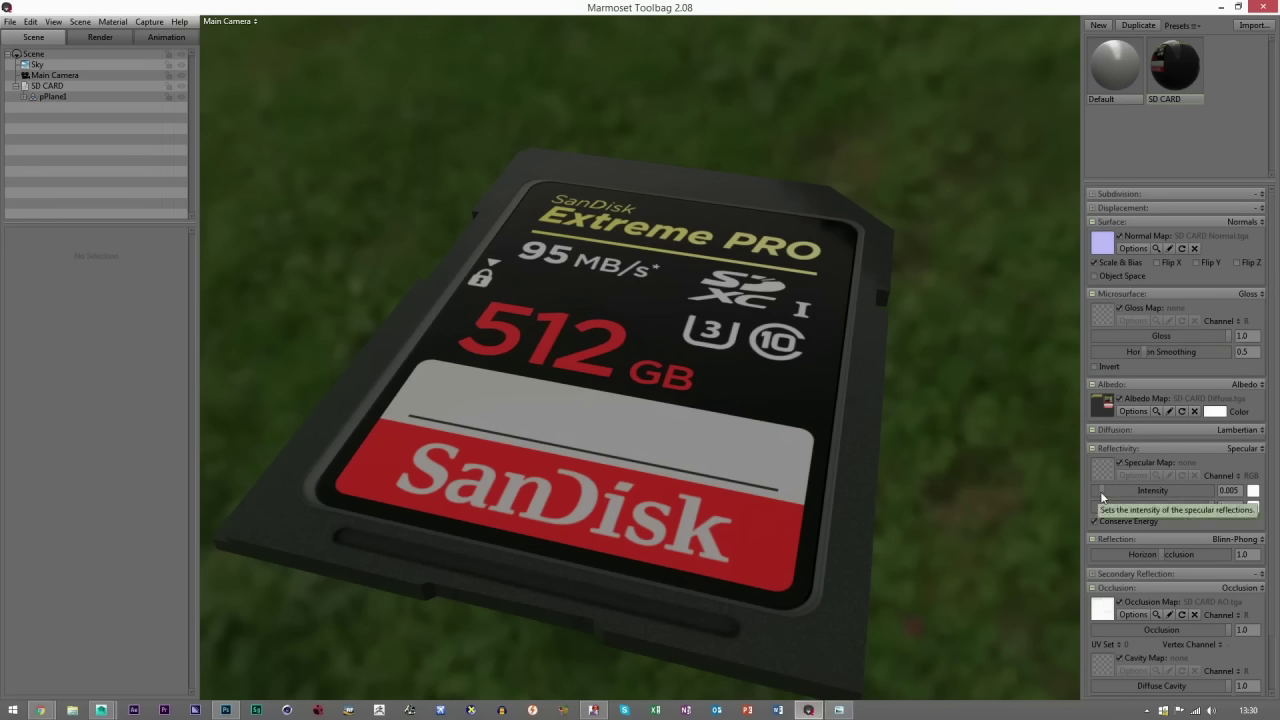
Duplicate the Diffuse group with Ctrl+J, move the copy above Masks and rename it Gloss.
{"action": "left_click", "coordinate": [226, 710]}
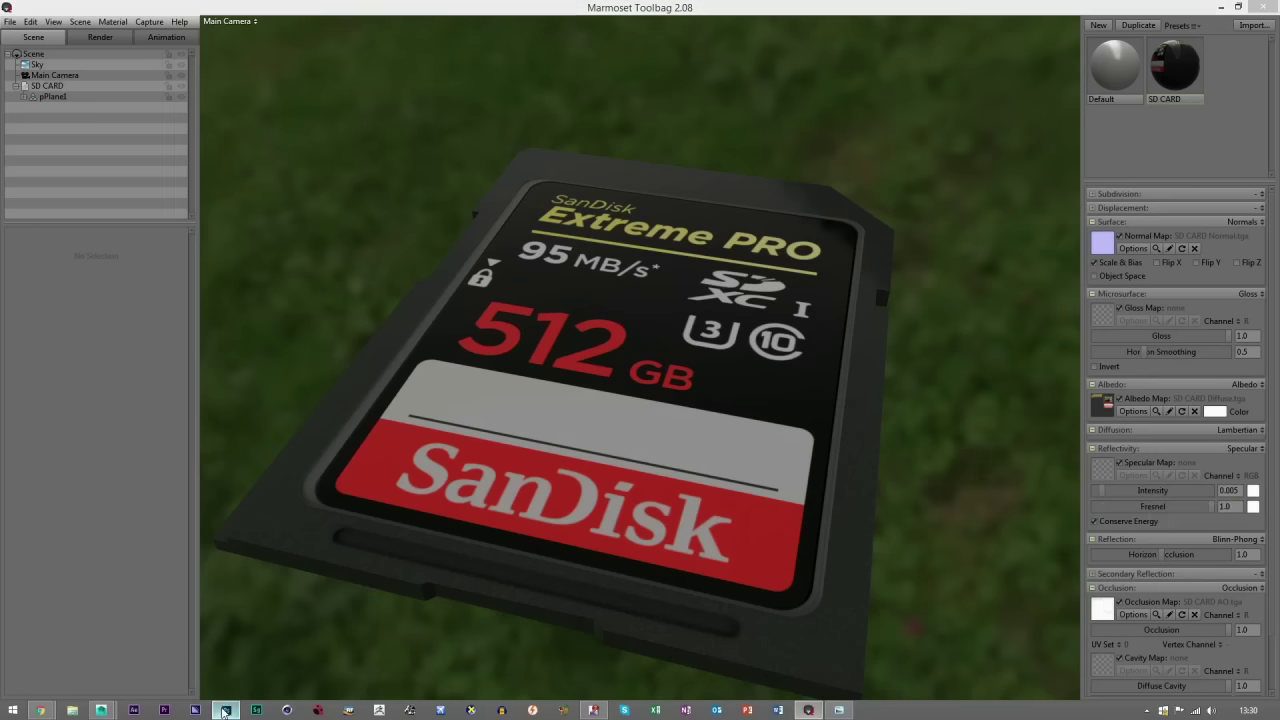
{"action": "left_click", "coordinate": [1180, 512]}
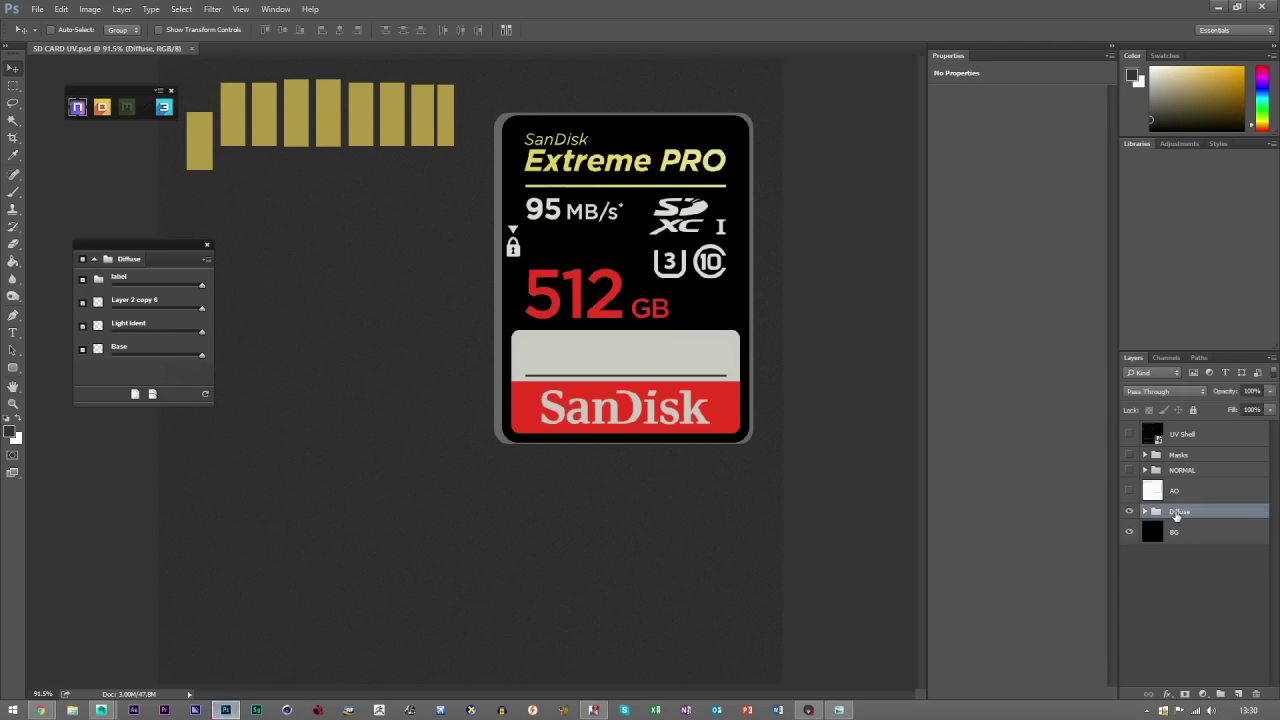
{"action": "key", "text": "ctrl+j"}
{"action": "left_click_drag", "start_coordinate": [1180, 512], "coordinate": [1185, 450]}
{"action": "double_click", "coordinate": [1188, 455]}
{"action": "type", "text": "Glo"}
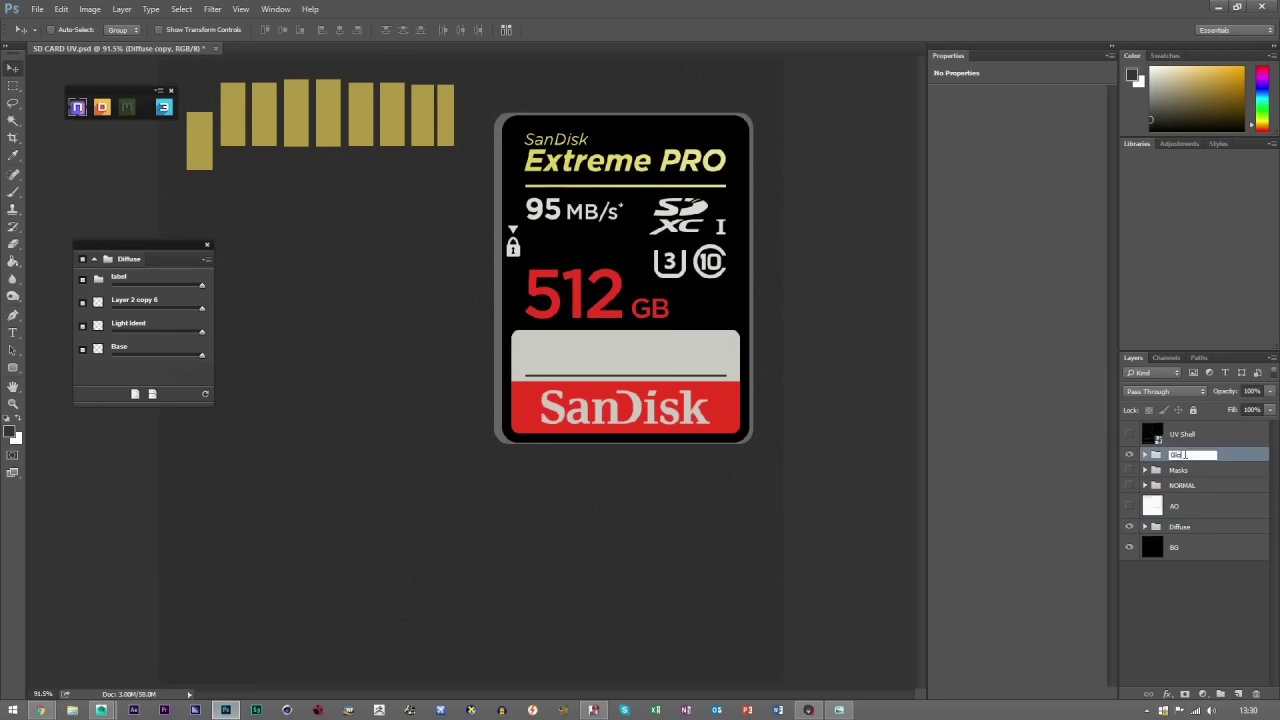
{"action": "type", "text": "ss"}
{"action": "key", "text": "Return"}
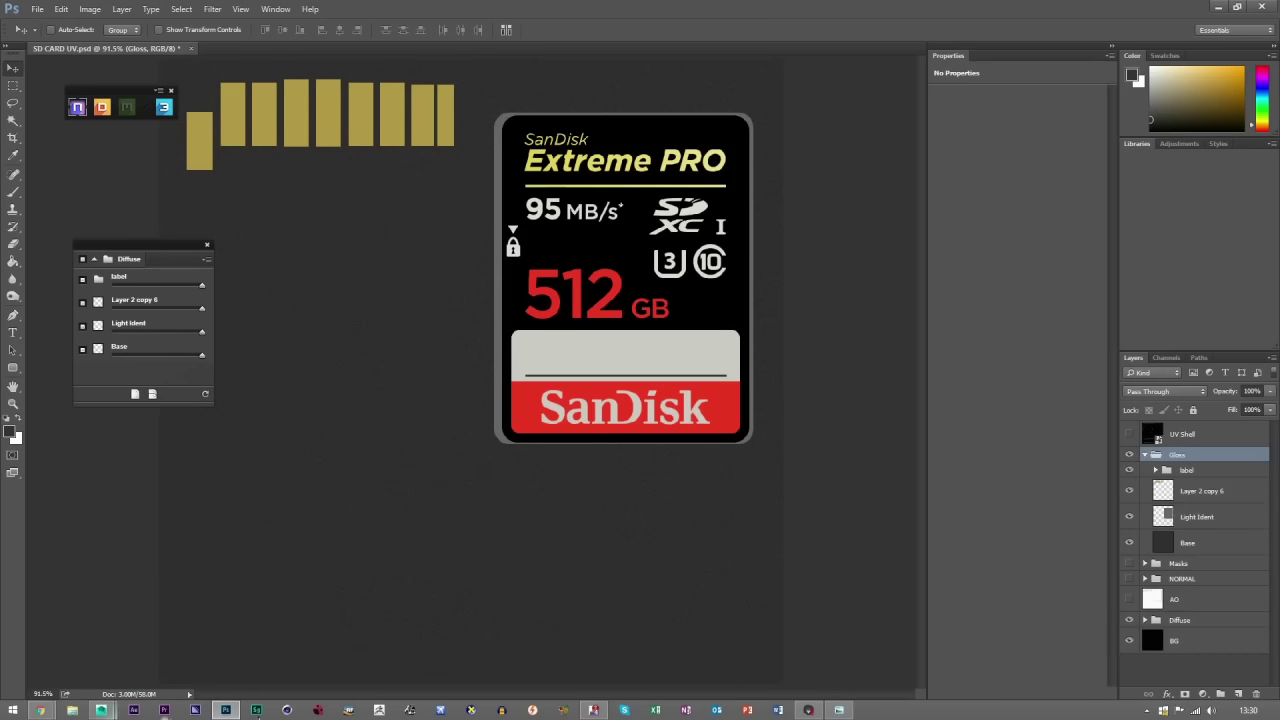
{"action": "left_click", "coordinate": [809, 710]}
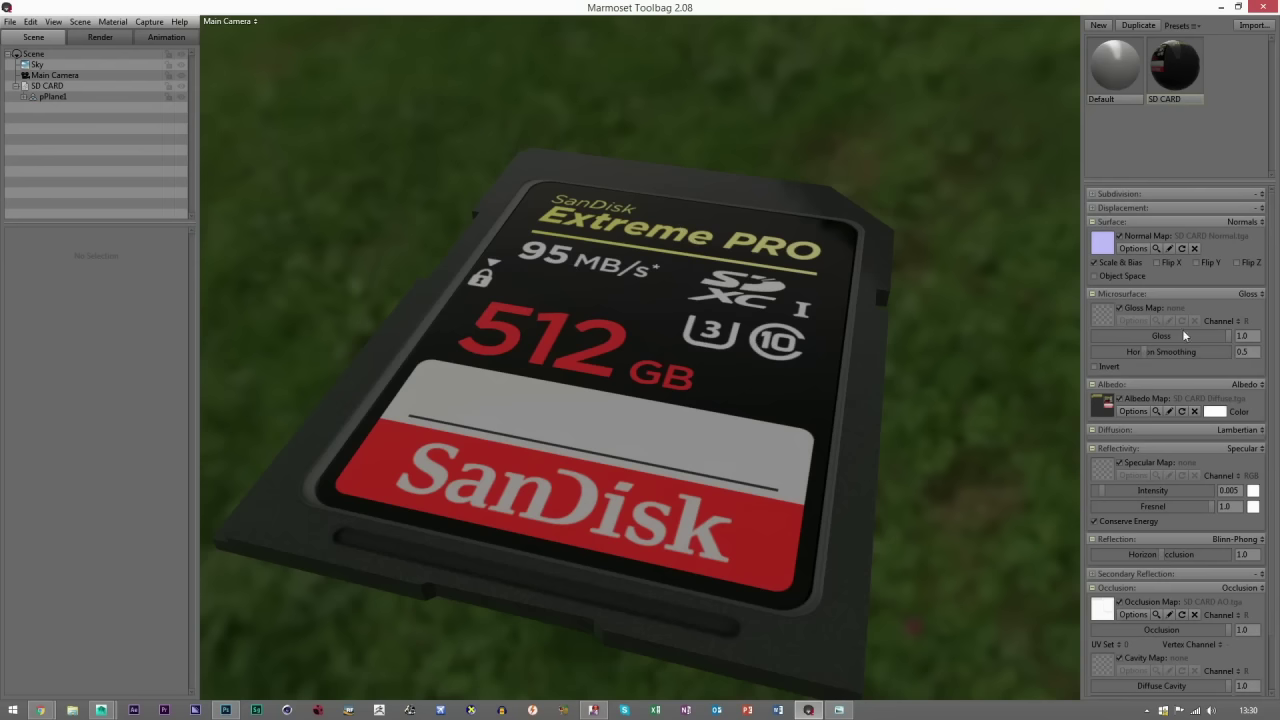
{"action": "left_click", "coordinate": [226, 710]}
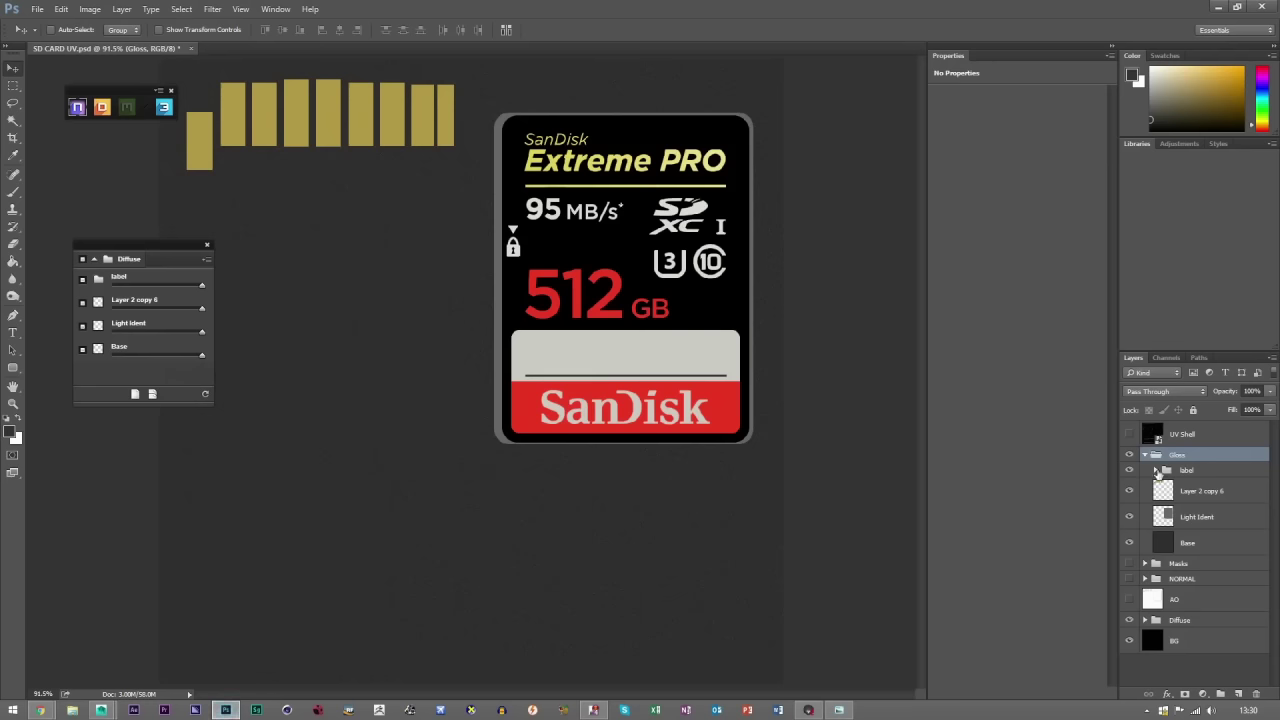
Merge the label group in Gloss into a single layer.
{"action": "left_click", "coordinate": [1129, 470]}
{"action": "left_click", "coordinate": [1129, 470]}
{"action": "left_click", "coordinate": [1186, 470]}
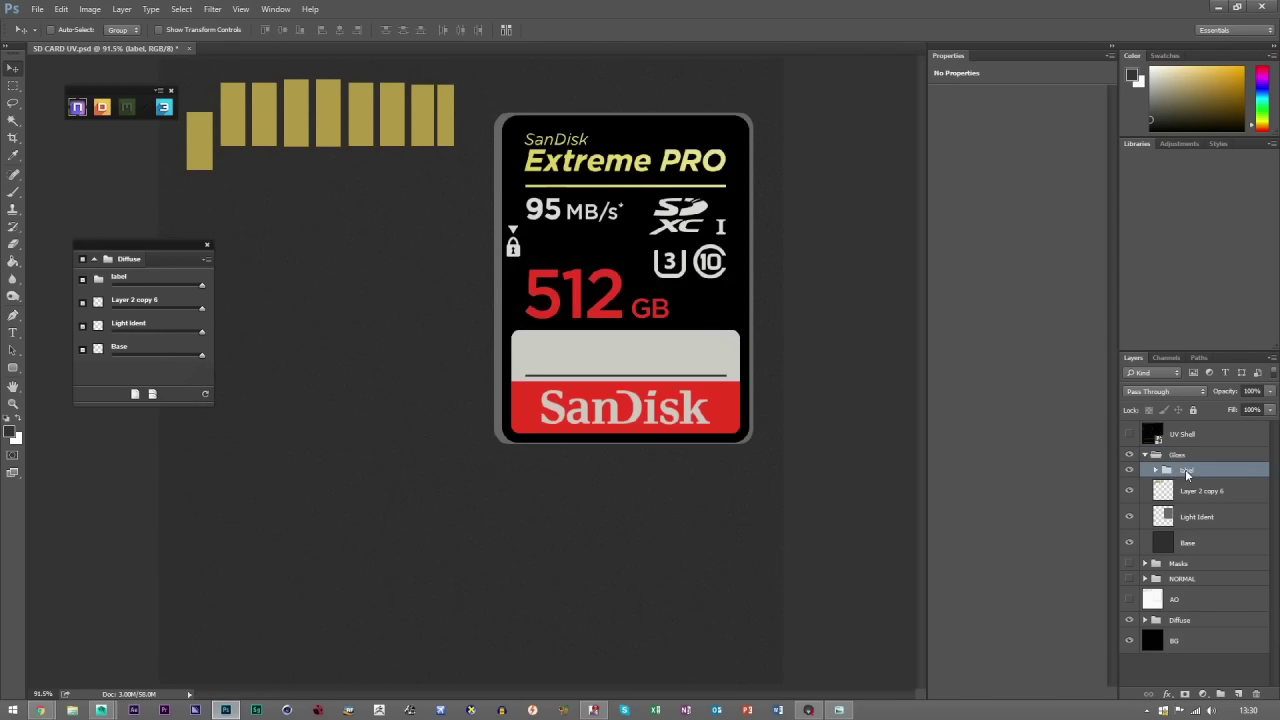
{"action": "right_click", "coordinate": [1184, 472]}
{"action": "left_click", "coordinate": [1159, 340]}
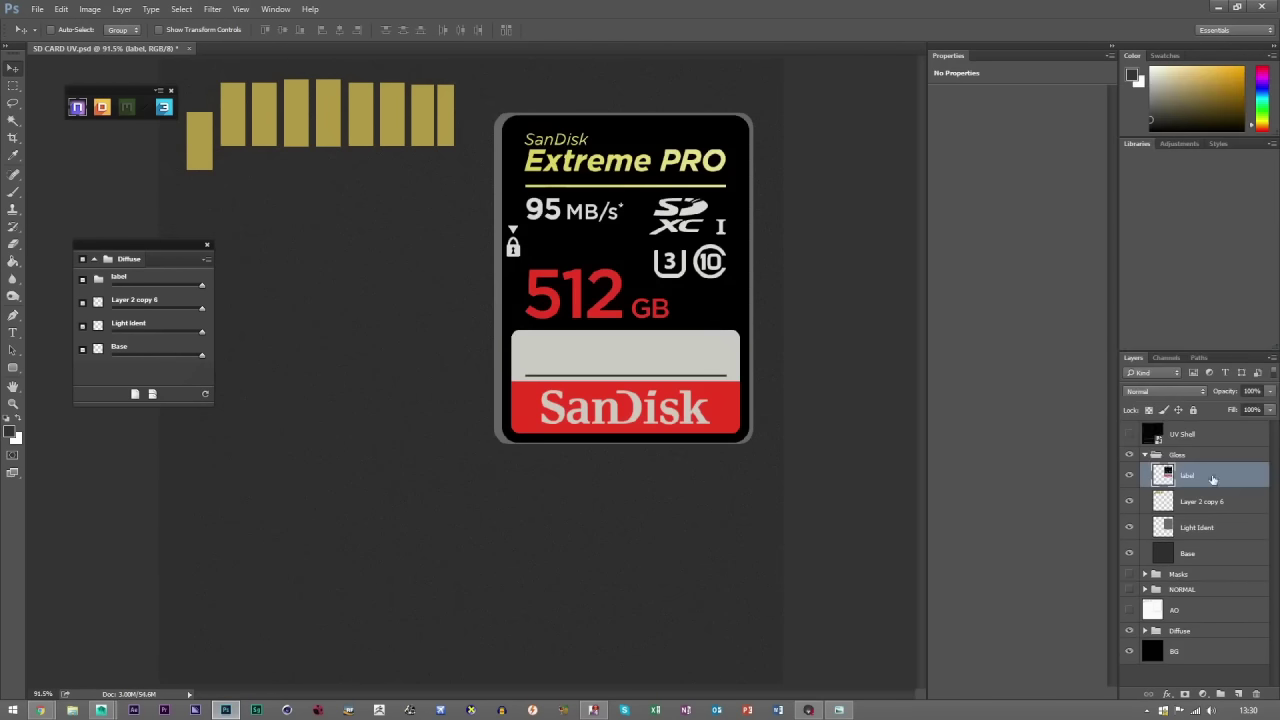
Add a flat light Color Overlay effect to the merged label layer.
{"action": "double_click", "coordinate": [1213, 479]}
{"action": "left_click", "coordinate": [755, 395]}
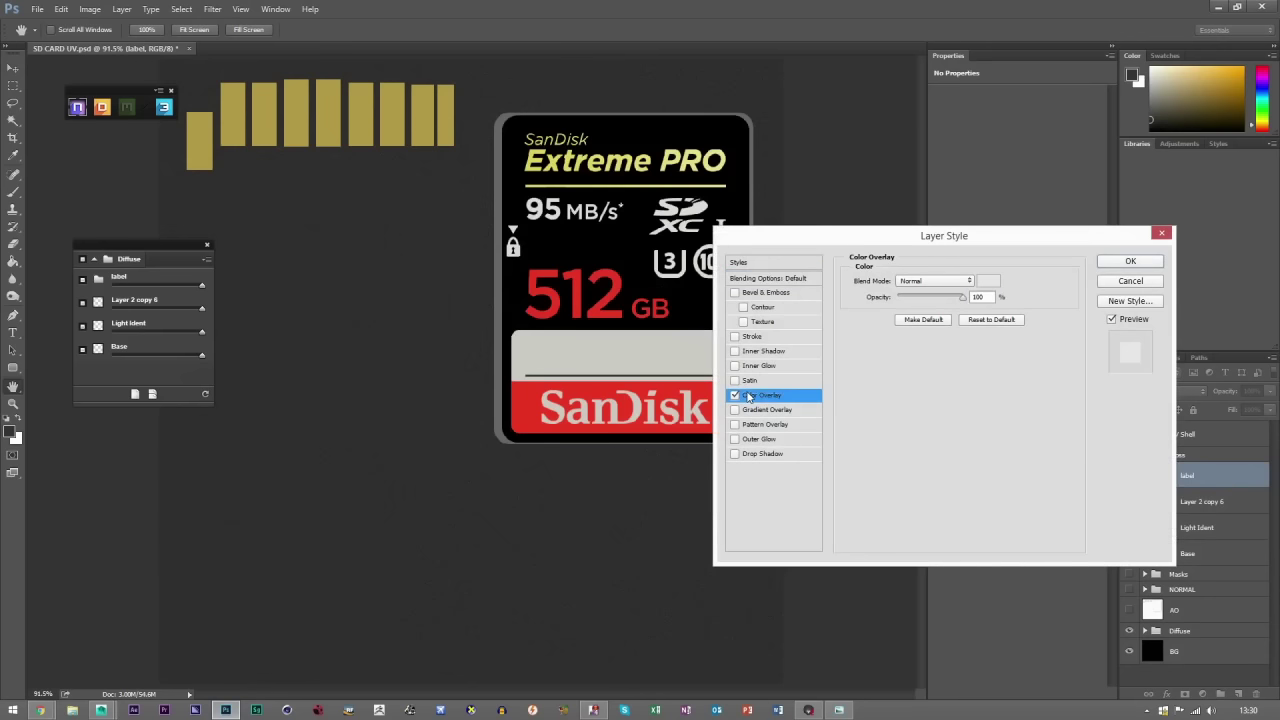
{"action": "left_click", "coordinate": [1122, 263]}
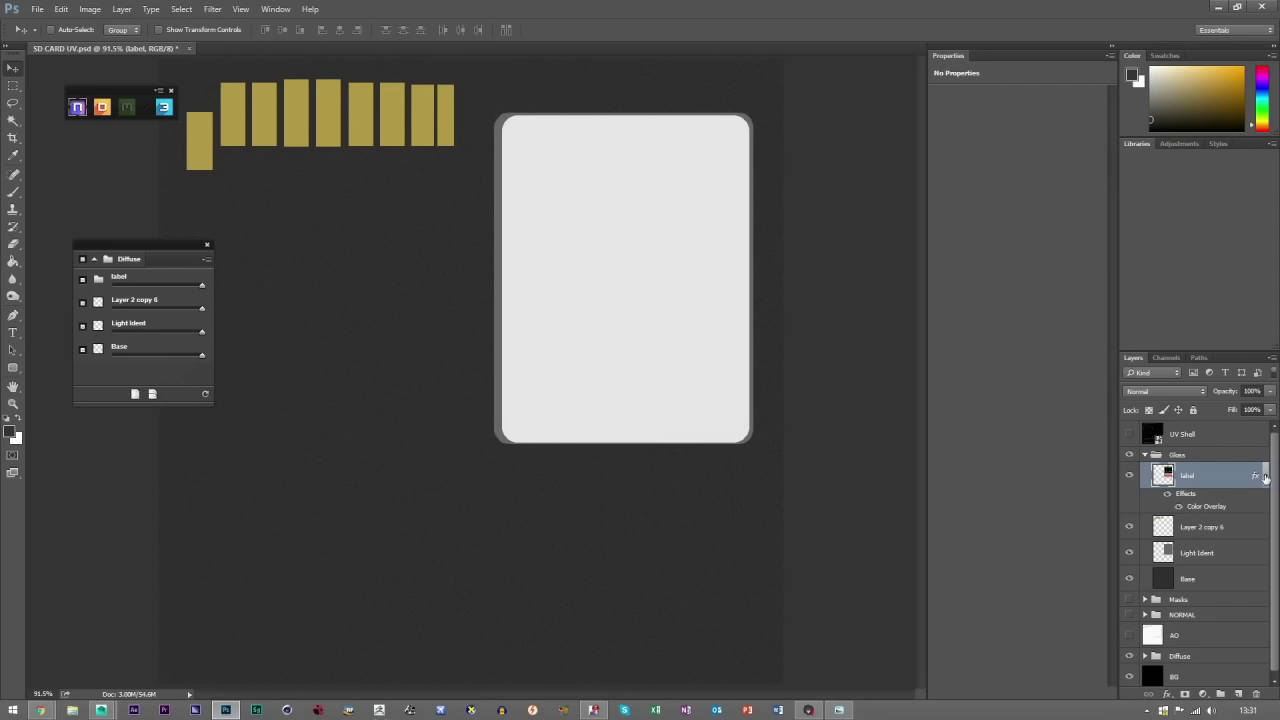
{"action": "left_click", "coordinate": [1265, 475]}
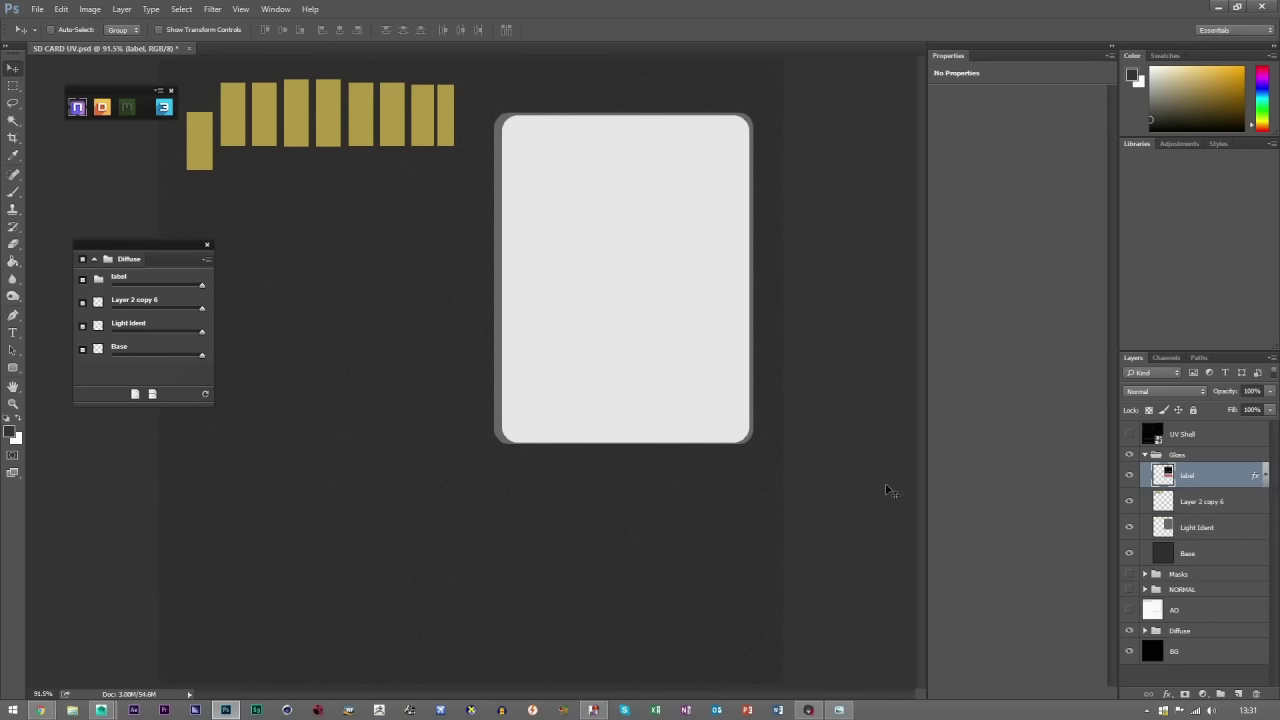
Make Layer 2 copy 6 visible again and return to the card in Toolbag.
{"action": "left_click", "coordinate": [1131, 502]}
{"action": "left_click", "coordinate": [801, 713]}
{"action": "left_click_drag", "start_coordinate": [837, 423], "coordinate": [645, 385]}
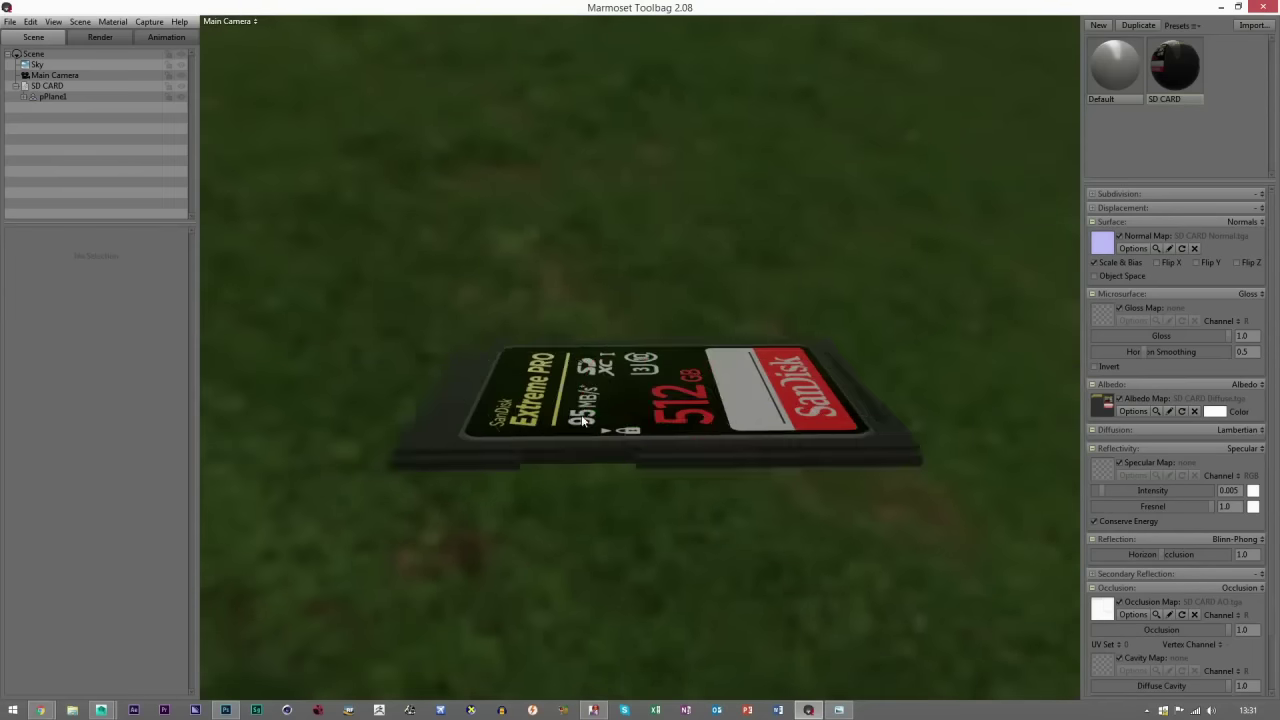
Rotate the SD card to stand upright and orbit to its back.
{"action": "left_click", "coordinate": [645, 385]}
{"action": "left_click_drag", "start_coordinate": [636, 342], "coordinate": [777, 378]}
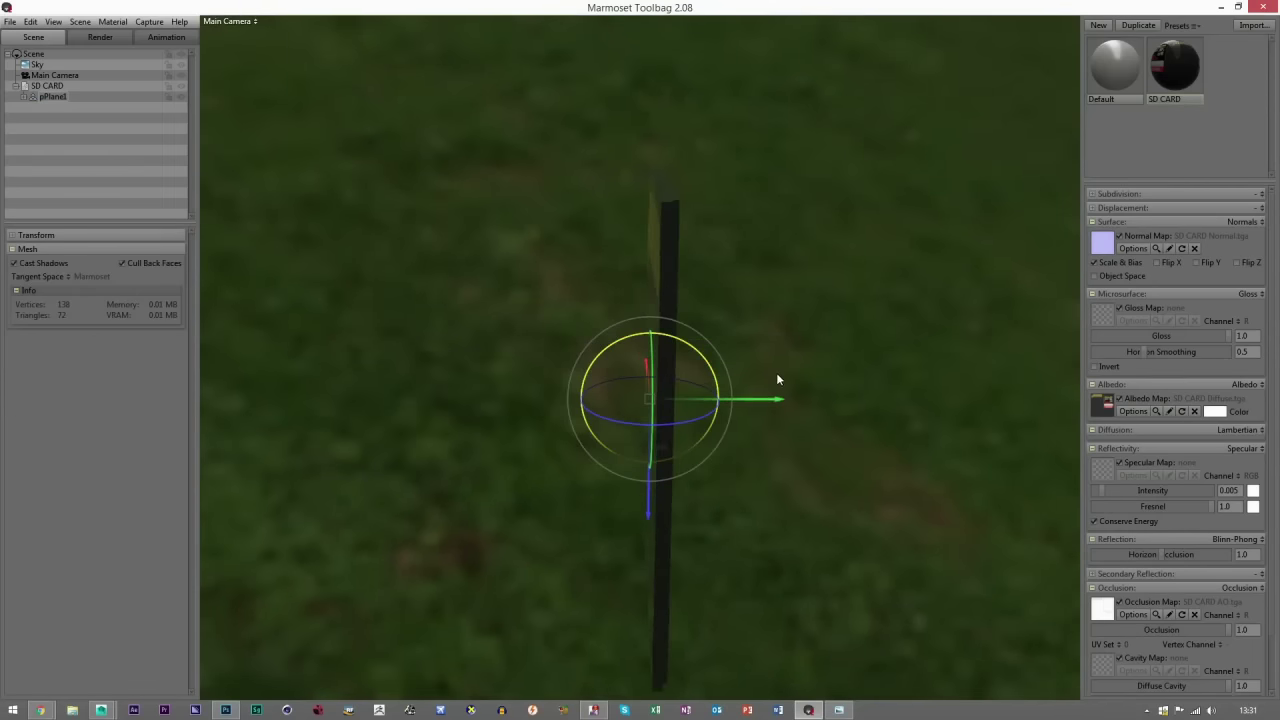
{"action": "left_click", "coordinate": [776, 373]}
{"action": "left_click_drag", "start_coordinate": [820, 426], "coordinate": [669, 463]}
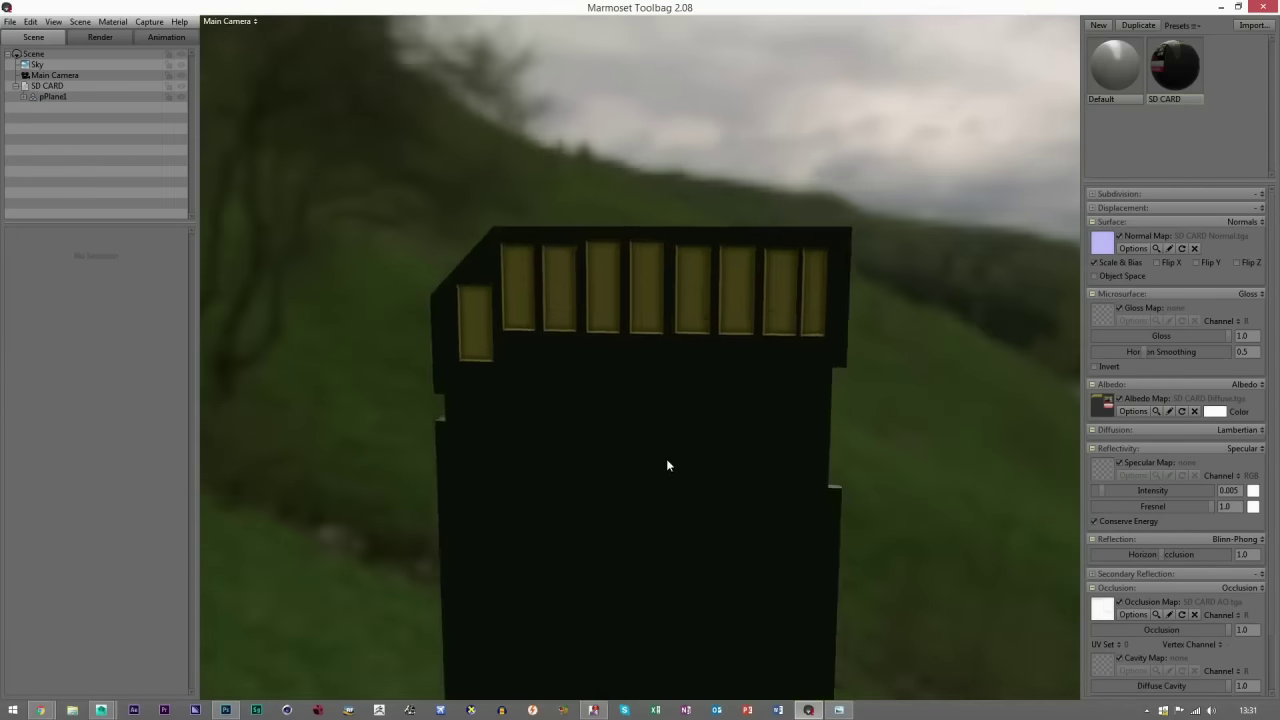
Raise specular intensity to 0.579, then view the SD/microSD reference photo.
{"action": "left_click_drag", "start_coordinate": [1112, 489], "coordinate": [1183, 497]}
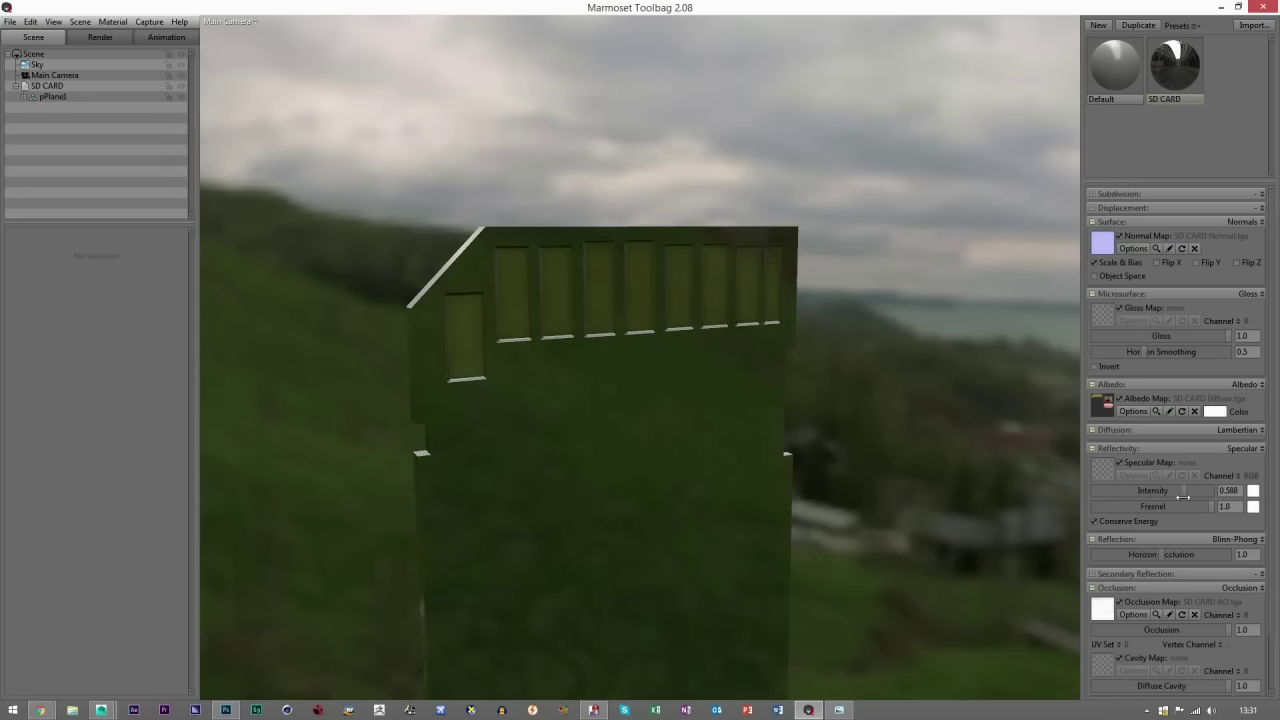
{"action": "left_click_drag", "start_coordinate": [711, 310], "coordinate": [679, 371]}
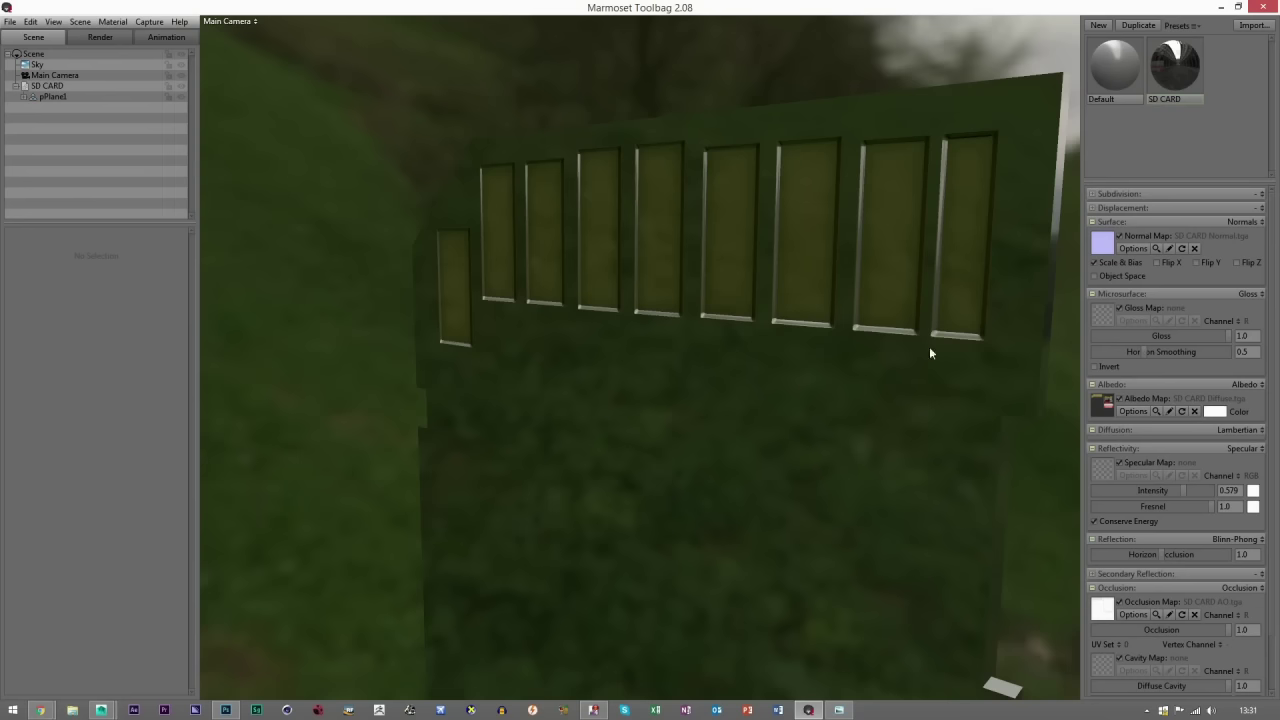
{"action": "left_click", "coordinate": [839, 710]}
{"action": "key", "text": "Right"}
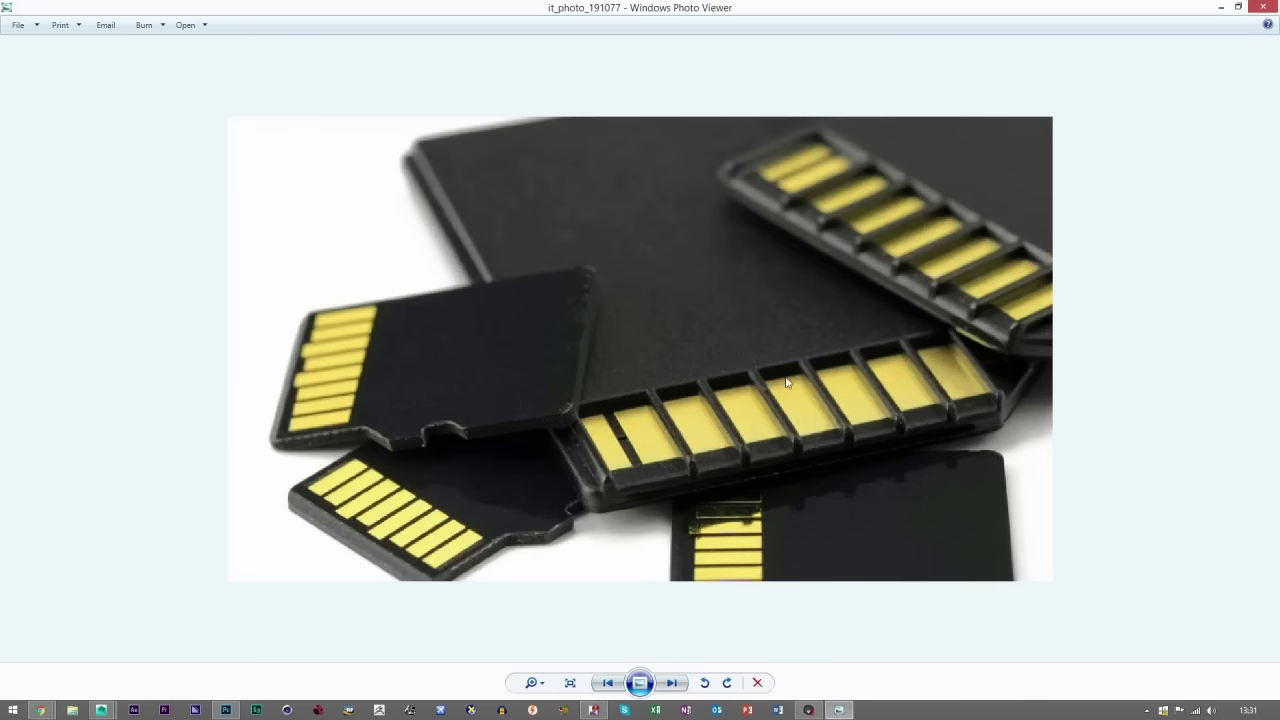
Drop the SD CARD material's gloss to 0.717 and specular intensity to 0.279.
{"action": "left_click", "coordinate": [808, 710]}
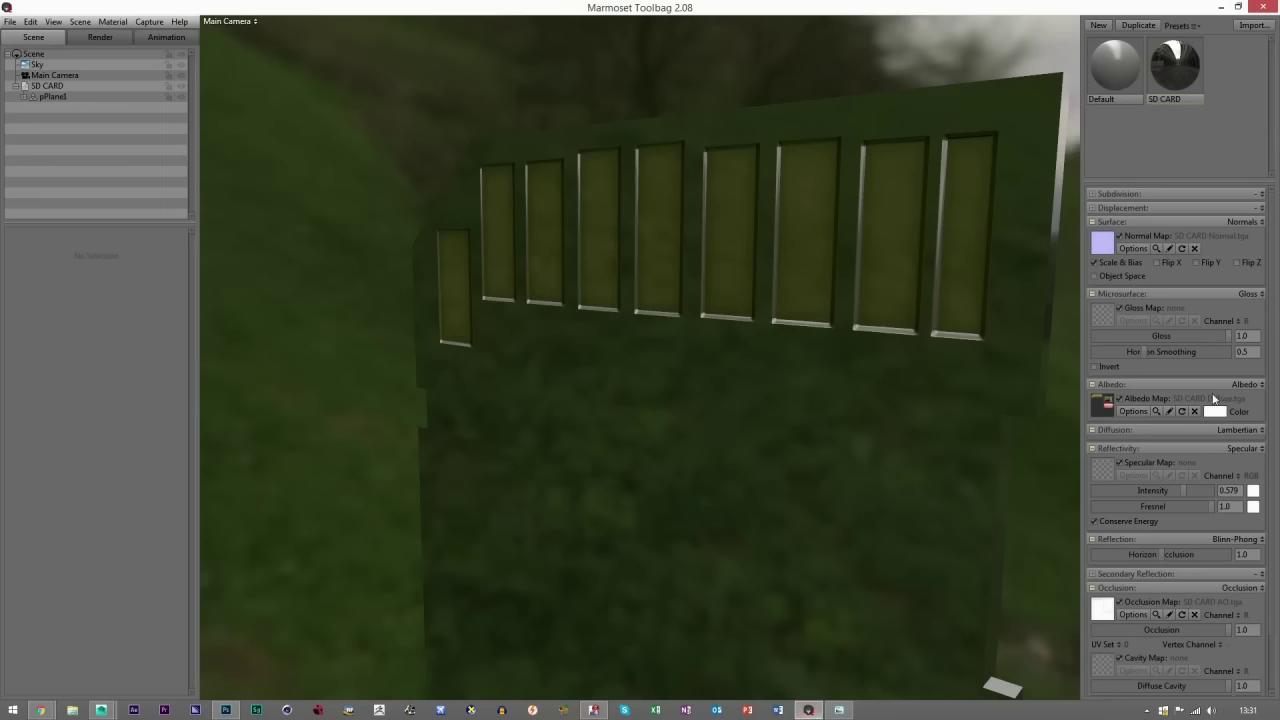
{"action": "left_click", "coordinate": [1199, 336]}
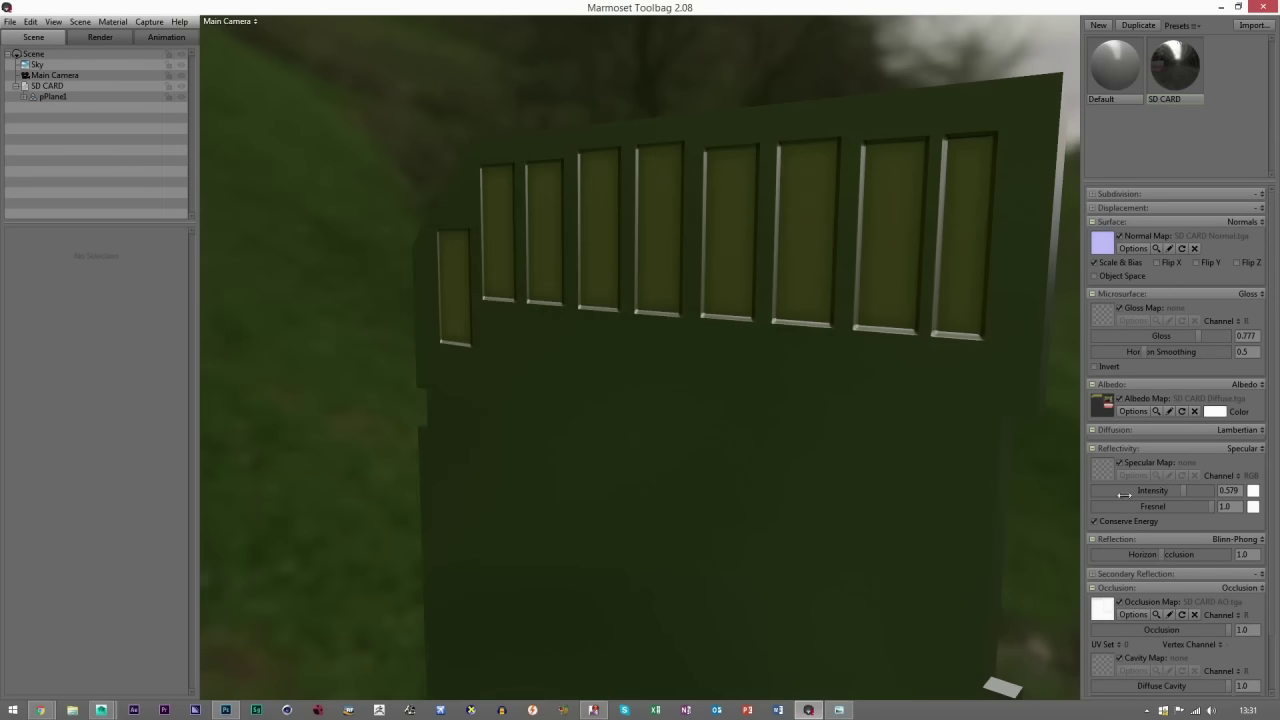
{"action": "left_click_drag", "start_coordinate": [1124, 495], "coordinate": [1155, 491]}
{"action": "left_click", "coordinate": [1190, 339]}
{"action": "mouse_move", "coordinate": [677, 394]}
{"action": "left_mouse_down"}
{"action": "mouse_move", "coordinate": [834, 435]}
{"action": "mouse_move", "coordinate": [842, 426]}
{"action": "mouse_move", "coordinate": [646, 388]}
{"action": "mouse_move", "coordinate": [794, 366]}
{"action": "mouse_move", "coordinate": [674, 380]}
{"action": "left_mouse_up"}
Try preset skies like Bologna Portico, Castle Sunset and Grace Cathedral, settling on Garage.
{"action": "left_click", "coordinate": [35, 66]}
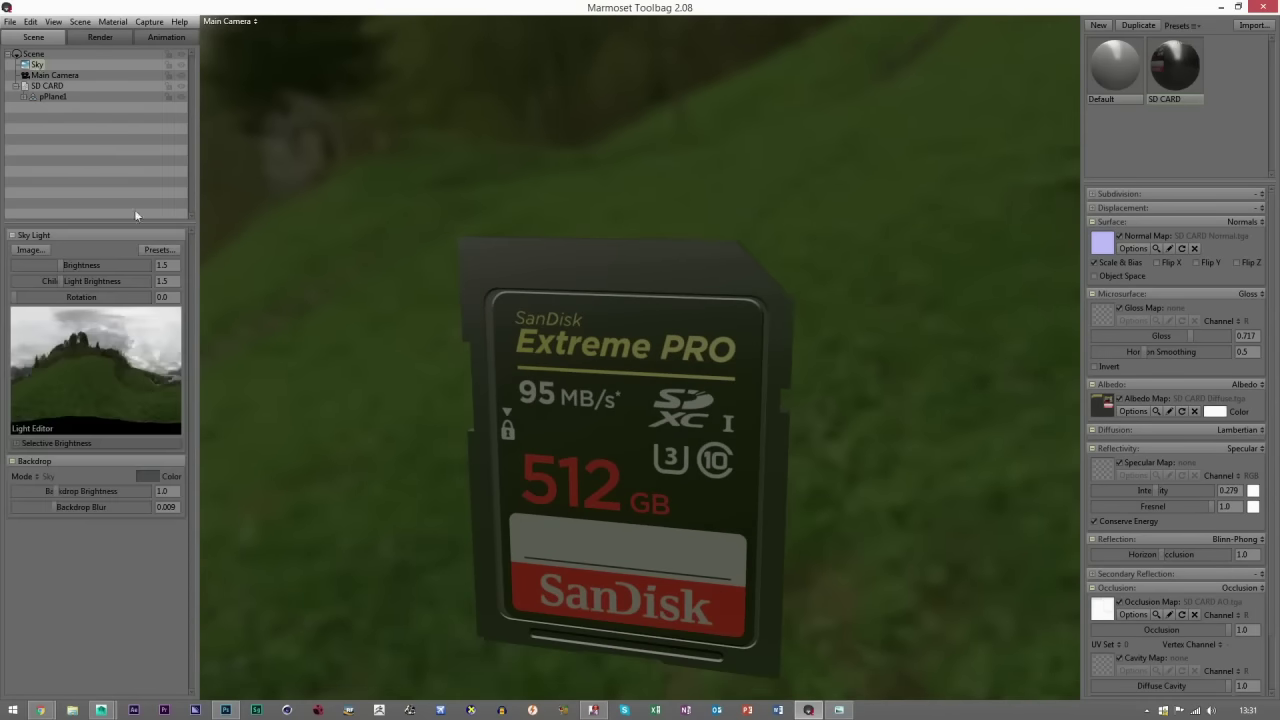
{"action": "left_click", "coordinate": [148, 248]}
{"action": "left_click", "coordinate": [256, 483]}
{"action": "left_click", "coordinate": [323, 490]}
{"action": "left_click", "coordinate": [414, 488]}
{"action": "left_click", "coordinate": [285, 522]}
{"action": "left_click", "coordinate": [318, 525]}
{"action": "scroll", "coordinate": [335, 555], "scroll_direction": "down", "scroll_amount": 1}
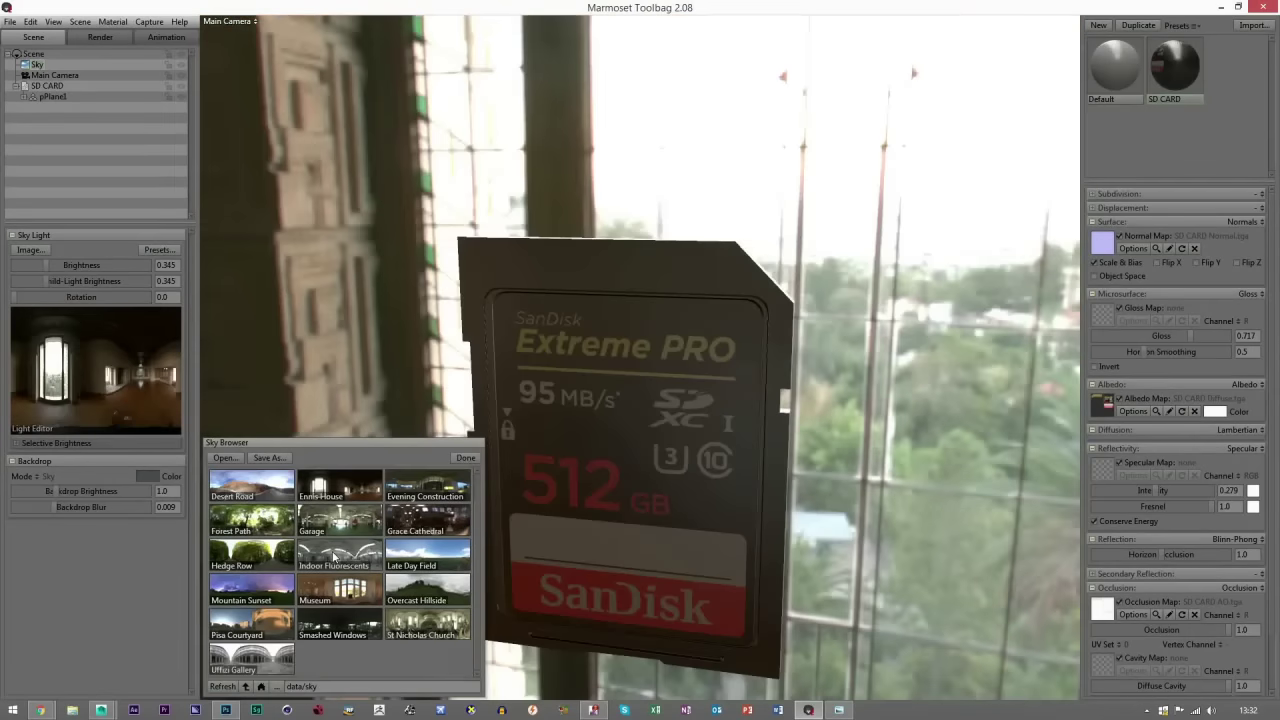
{"action": "left_click", "coordinate": [420, 490]}
{"action": "left_click", "coordinate": [422, 522]}
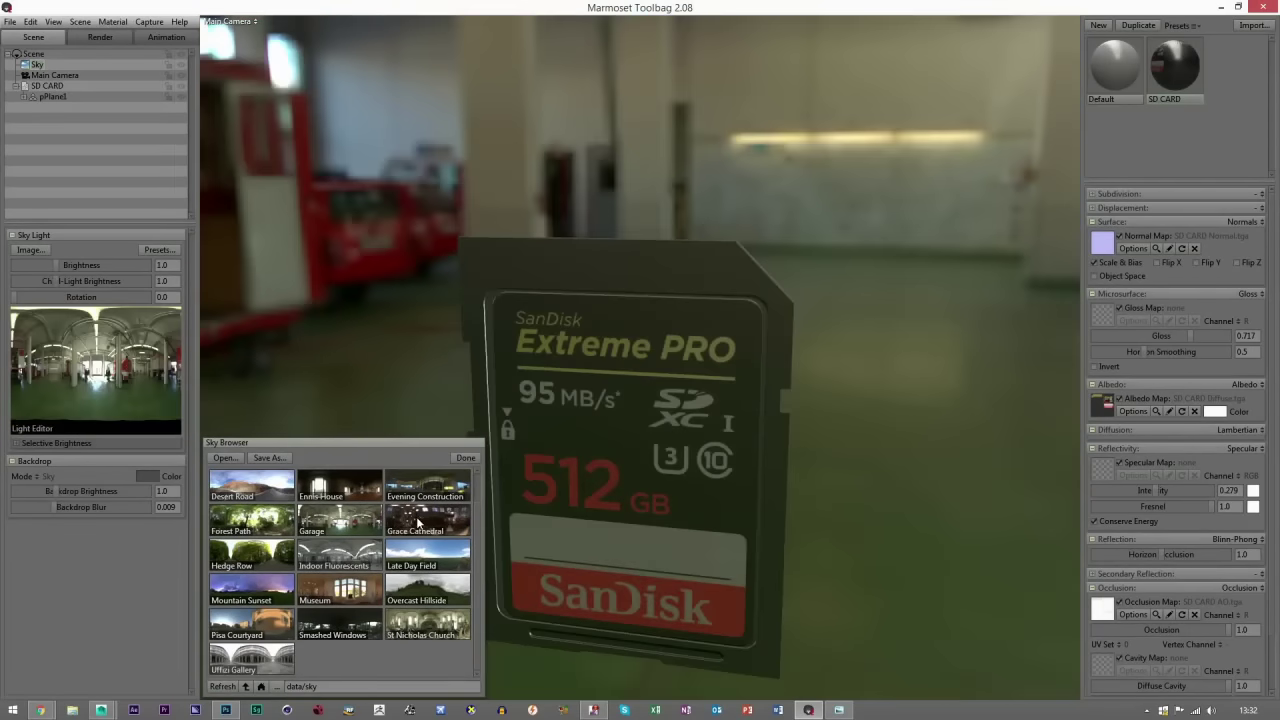
{"action": "left_click", "coordinate": [340, 521]}
{"action": "left_click", "coordinate": [463, 458]}
Lower the card material's gloss to 0.534 and specular intensity to 0.211.
{"action": "left_click_drag", "start_coordinate": [788, 436], "coordinate": [698, 539]}
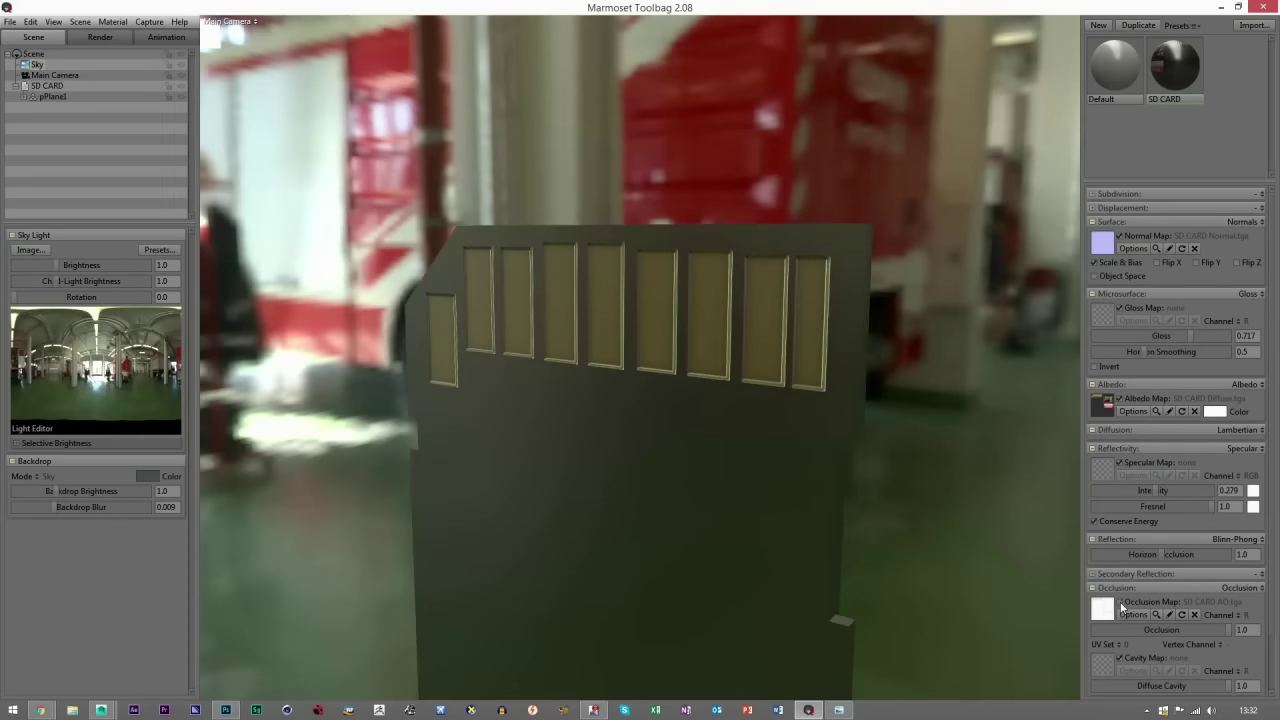
{"action": "left_click_drag", "start_coordinate": [615, 340], "coordinate": [643, 368]}
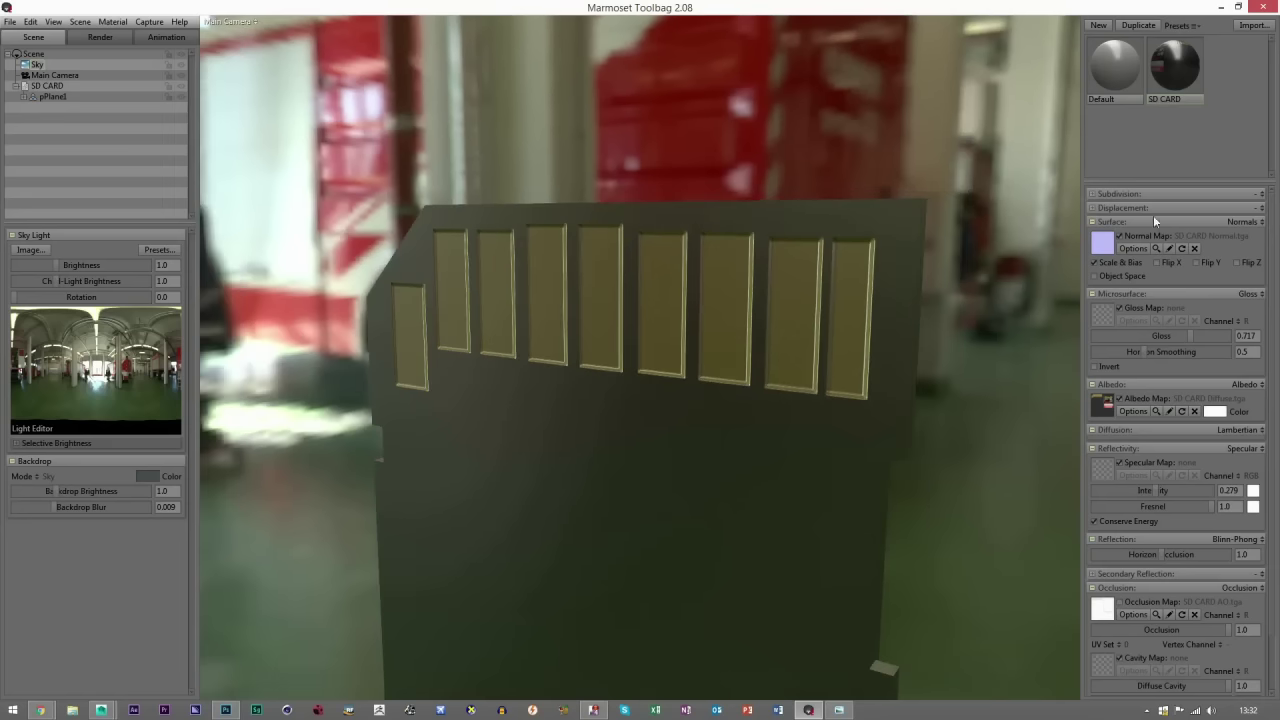
{"action": "mouse_move", "coordinate": [1163, 334]}
{"action": "left_mouse_down"}
{"action": "mouse_move", "coordinate": [1108, 336]}
{"action": "mouse_move", "coordinate": [1177, 344]}
{"action": "left_mouse_up"}
{"action": "mouse_move", "coordinate": [1145, 492]}
{"action": "left_mouse_down"}
{"action": "mouse_move", "coordinate": [1125, 490]}
{"action": "mouse_move", "coordinate": [1151, 483]}
{"action": "mouse_move", "coordinate": [1118, 486]}
{"action": "mouse_move", "coordinate": [1142, 485]}
{"action": "left_mouse_up"}
{"action": "left_click_drag", "start_coordinate": [718, 381], "coordinate": [612, 328]}
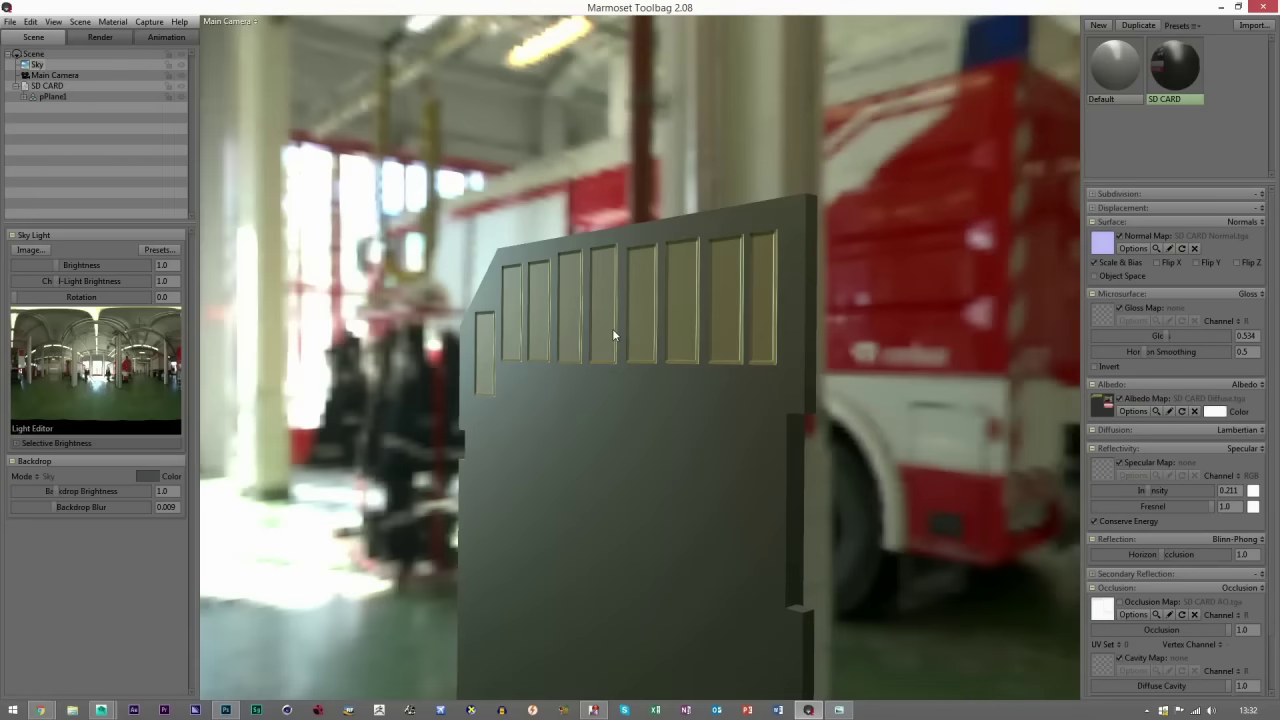
Back in Photoshop, check the label layer's style settings.
{"action": "left_click", "coordinate": [226, 710]}
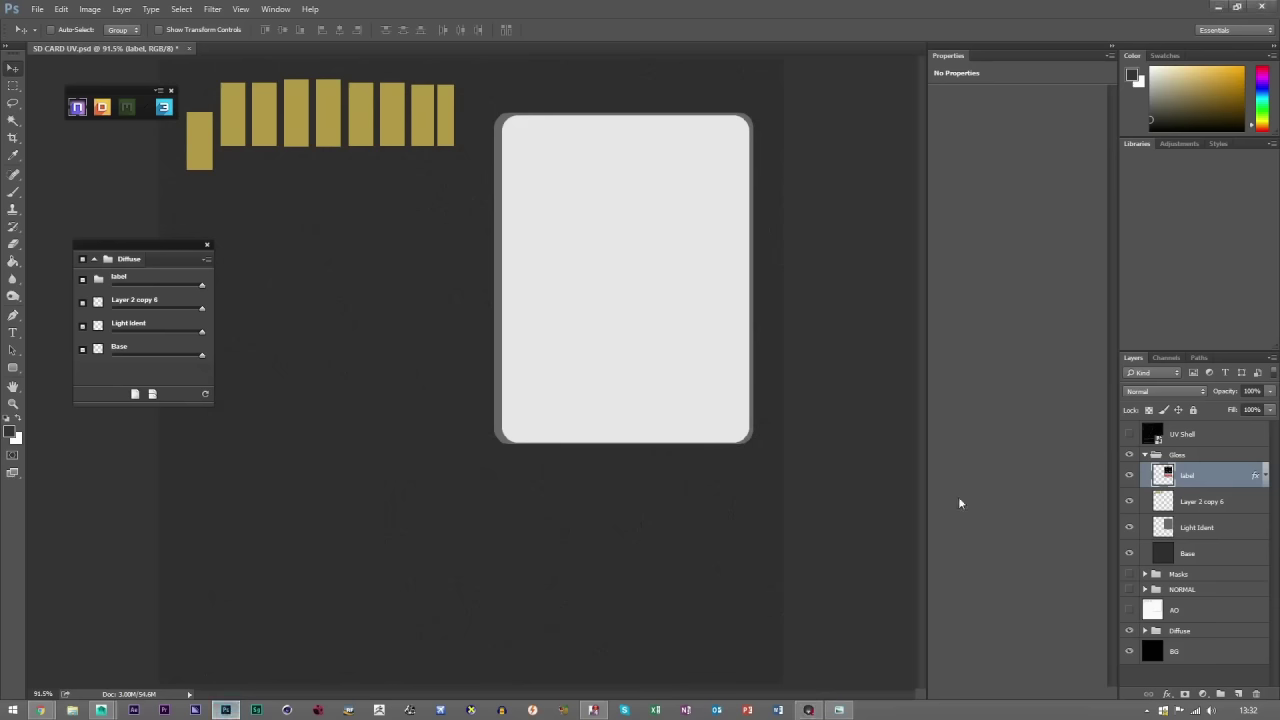
{"action": "double_click", "coordinate": [1230, 481]}
{"action": "left_click", "coordinate": [1131, 283]}
Give Layer 2 copy 6 a grey 808080 Color Overlay.
{"action": "left_click", "coordinate": [1200, 501]}
{"action": "double_click", "coordinate": [1252, 510]}
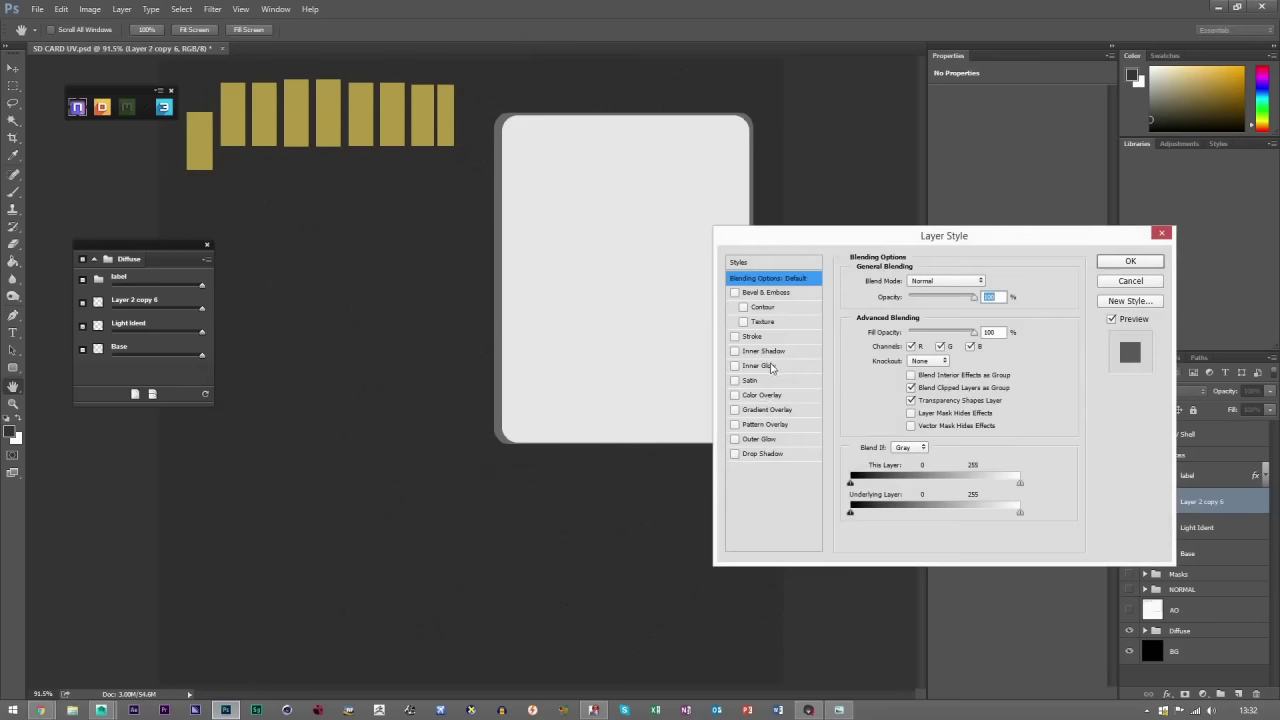
{"action": "left_click", "coordinate": [735, 395]}
{"action": "left_click", "coordinate": [997, 281]}
{"action": "type", "text": "808080"}
{"action": "key", "text": "Return"}
{"action": "key", "text": "Return"}
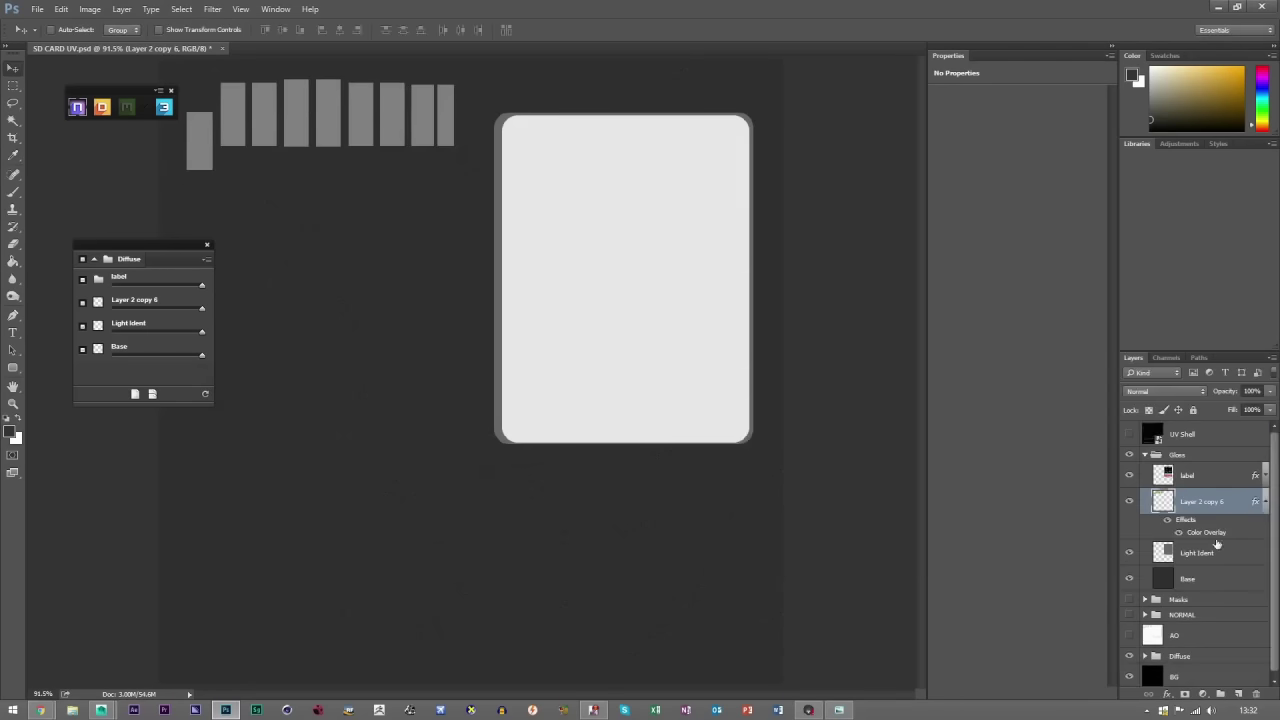
Toggle the Light Ident layer to compare, then select the Base layer.
{"action": "left_click", "coordinate": [1129, 552]}
{"action": "left_click", "coordinate": [1129, 552]}
{"action": "left_click", "coordinate": [1205, 586]}
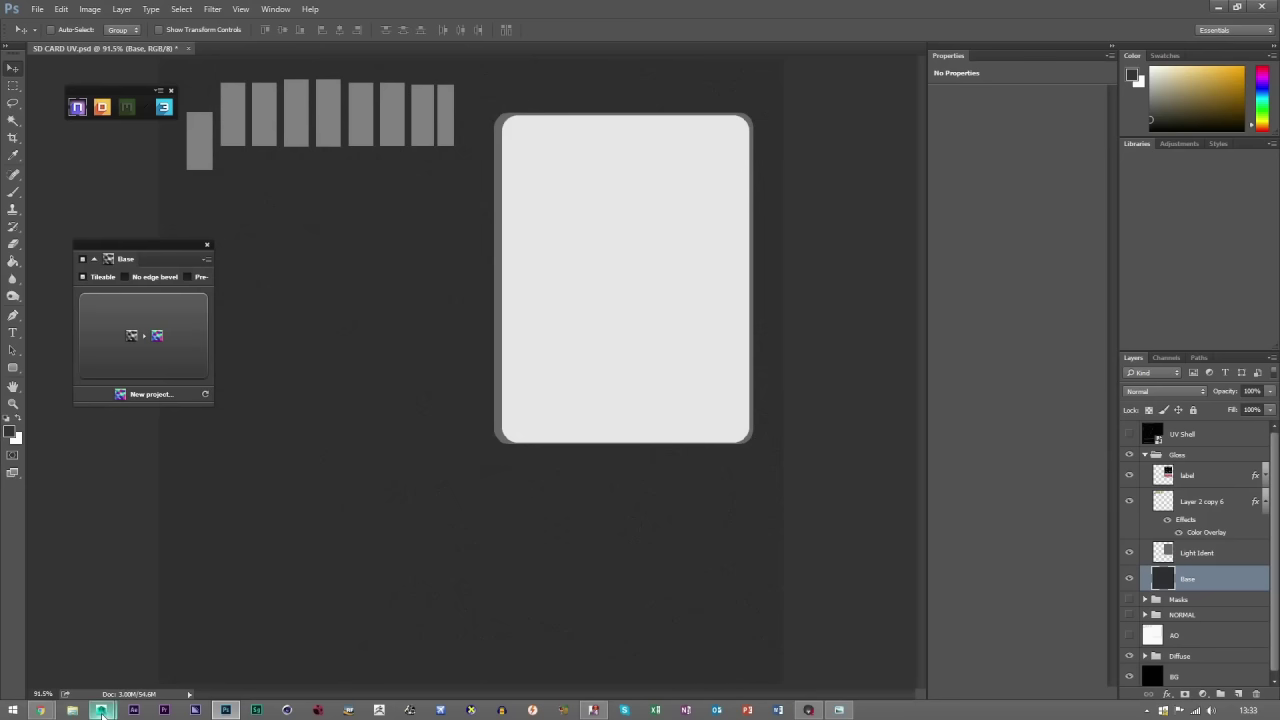
Back in Toolbag, frame the card's front up close and select it.
{"action": "left_click", "coordinate": [225, 645]}
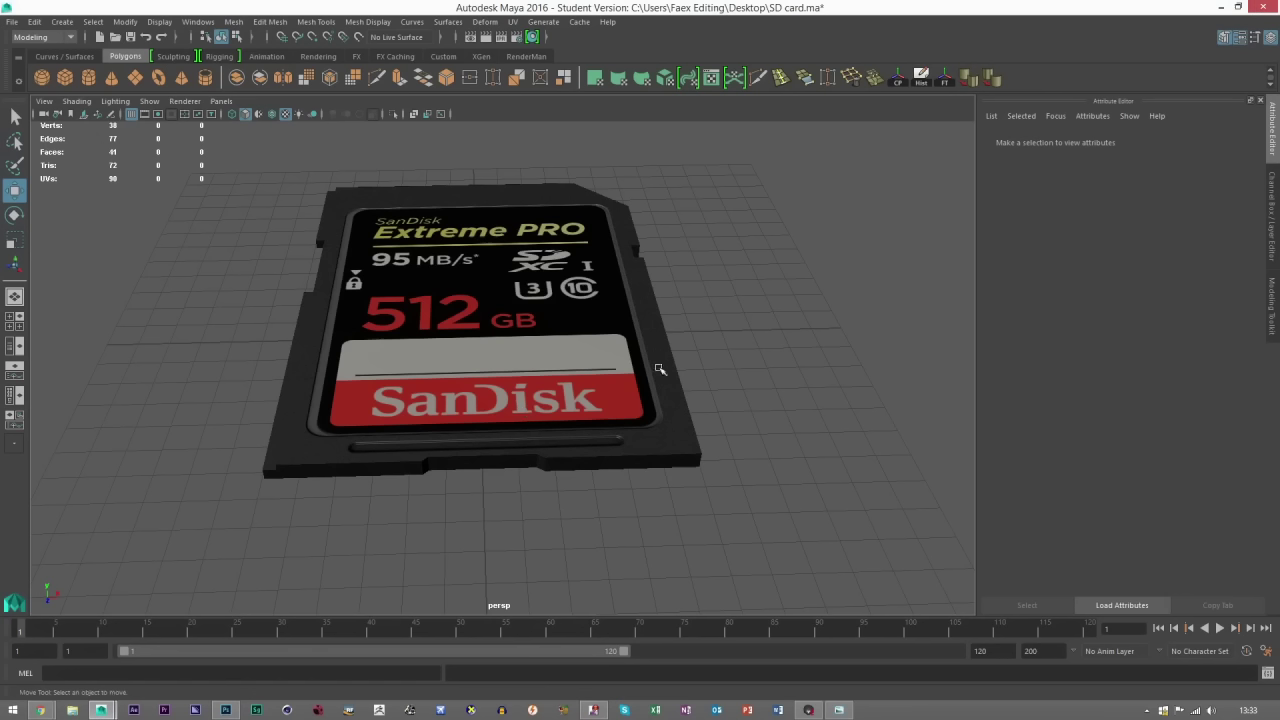
{"action": "left_click", "coordinate": [838, 709]}
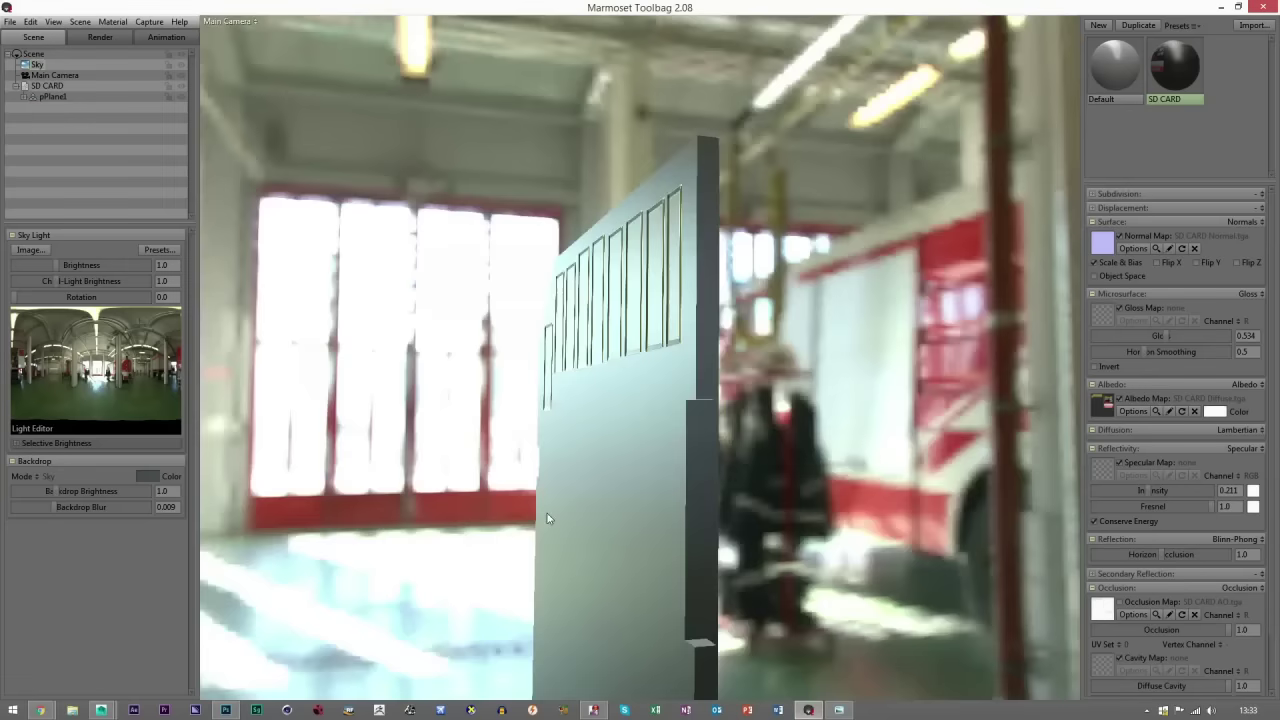
{"action": "left_click_drag", "start_coordinate": [547, 518], "coordinate": [708, 594]}
{"action": "right_click_drag", "start_coordinate": [708, 594], "coordinate": [646, 253]}
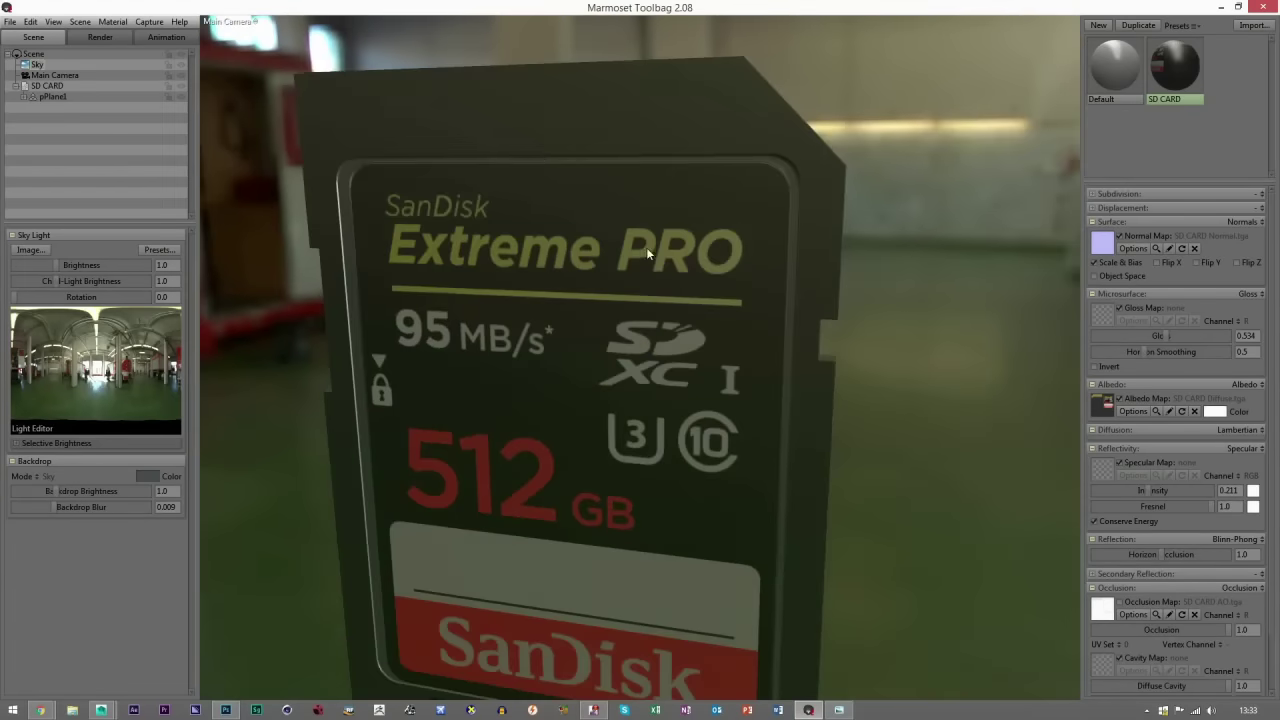
{"action": "left_click", "coordinate": [724, 322]}
Tune gloss to 0.351 and specular intensity to 0.01, checking from several angles.
{"action": "left_click_drag", "start_coordinate": [1147, 335], "coordinate": [1108, 334]}
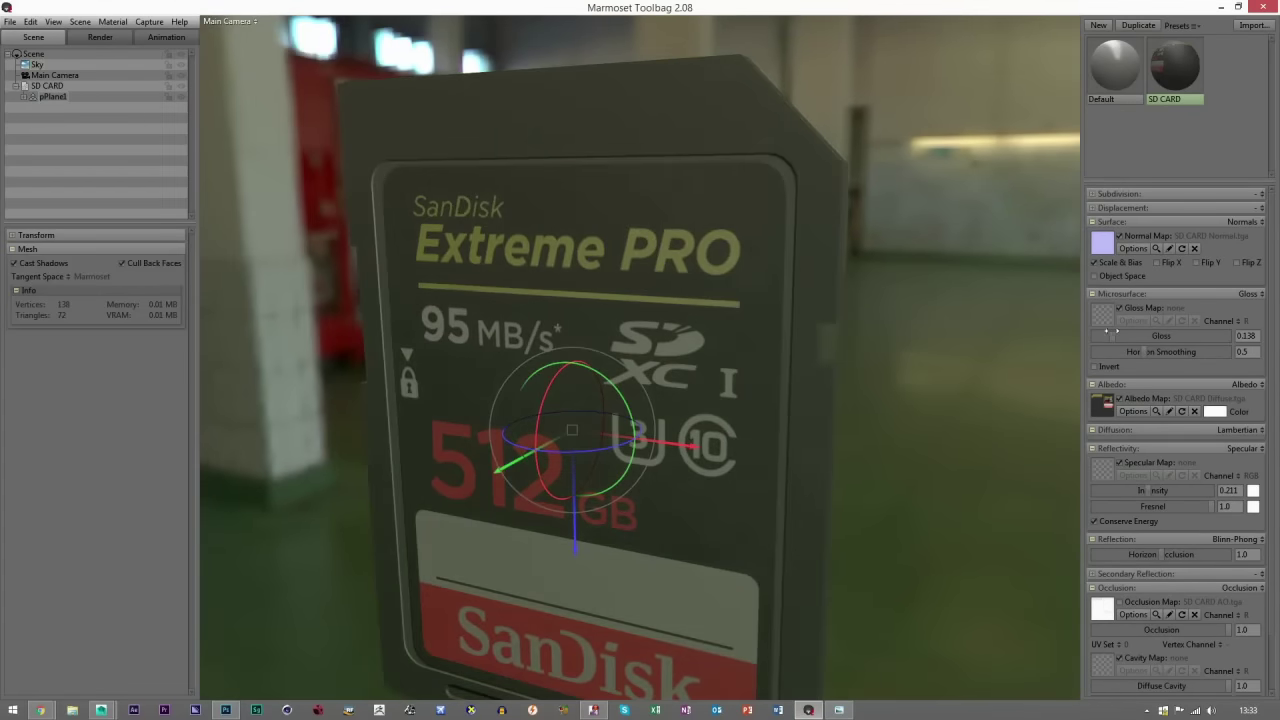
{"action": "mouse_move", "coordinate": [1118, 488]}
{"action": "left_mouse_down"}
{"action": "mouse_move", "coordinate": [1102, 489]}
{"action": "mouse_move", "coordinate": [1124, 491]}
{"action": "left_mouse_up"}
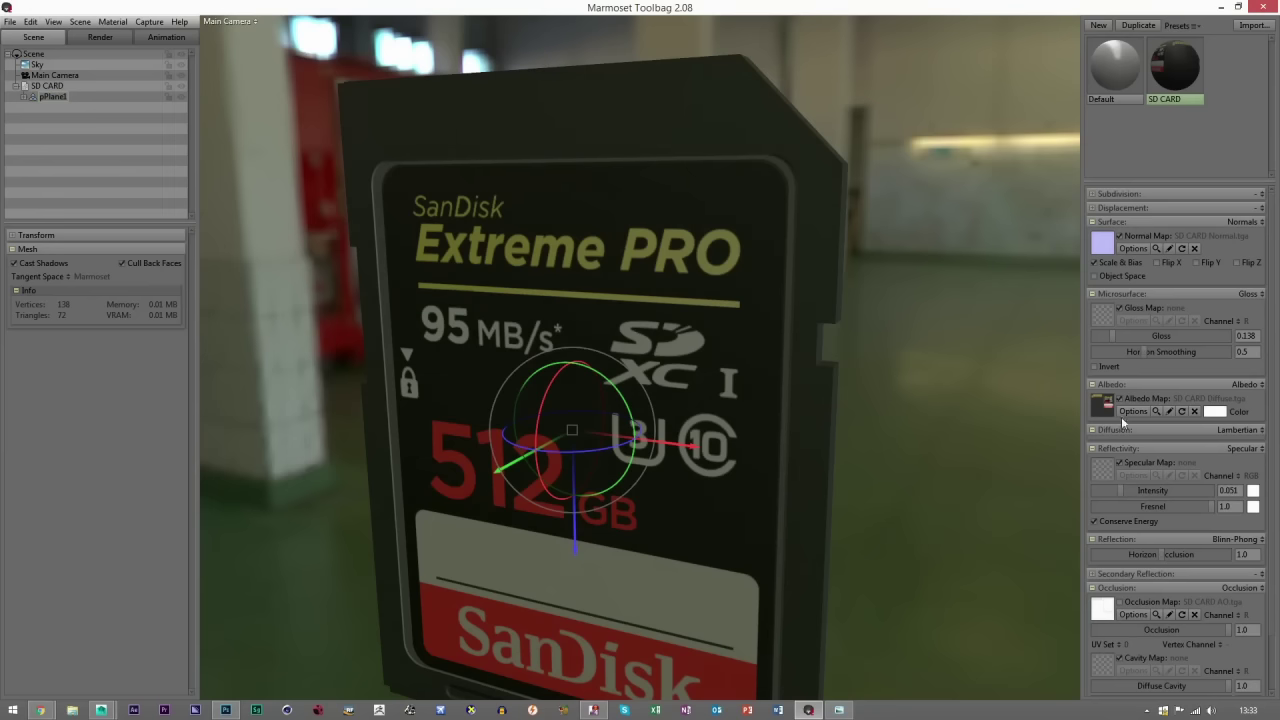
{"action": "left_click_drag", "start_coordinate": [1118, 336], "coordinate": [1141, 336]}
{"action": "left_click_drag", "start_coordinate": [1125, 490], "coordinate": [1116, 490]}
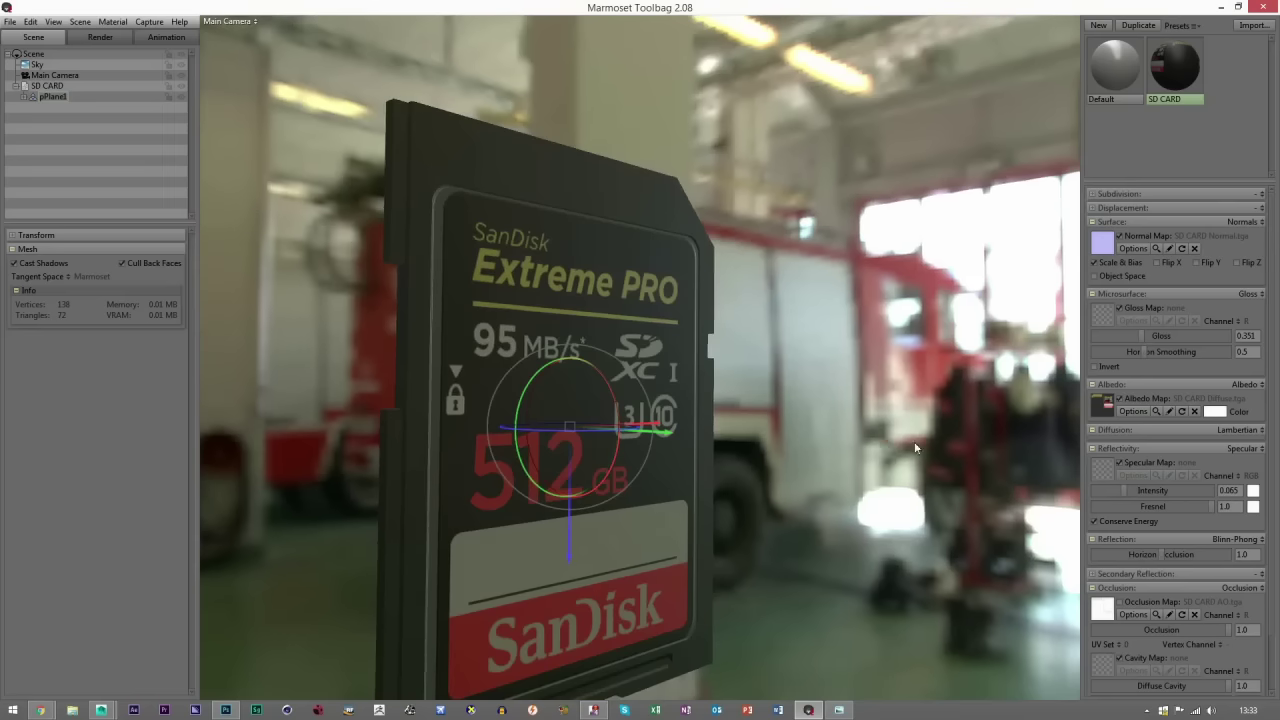
{"action": "left_click_drag", "start_coordinate": [914, 441], "coordinate": [700, 340]}
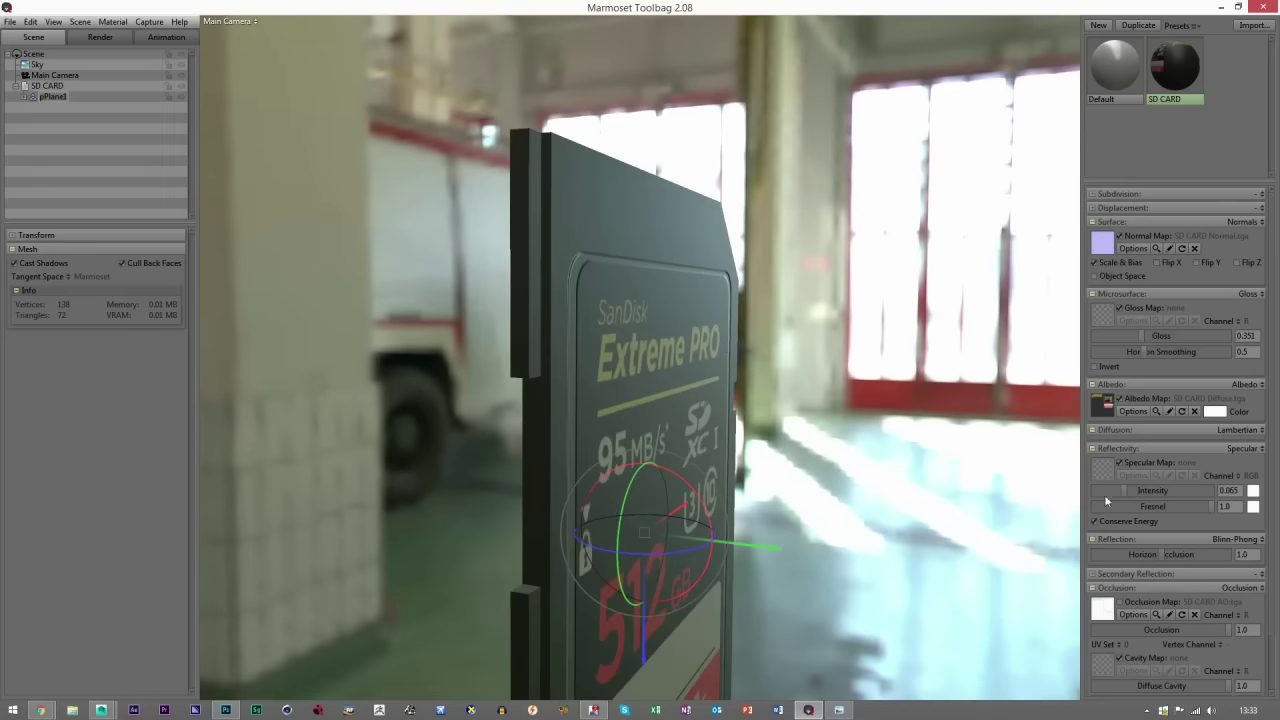
{"action": "left_click_drag", "start_coordinate": [1124, 494], "coordinate": [1108, 497]}
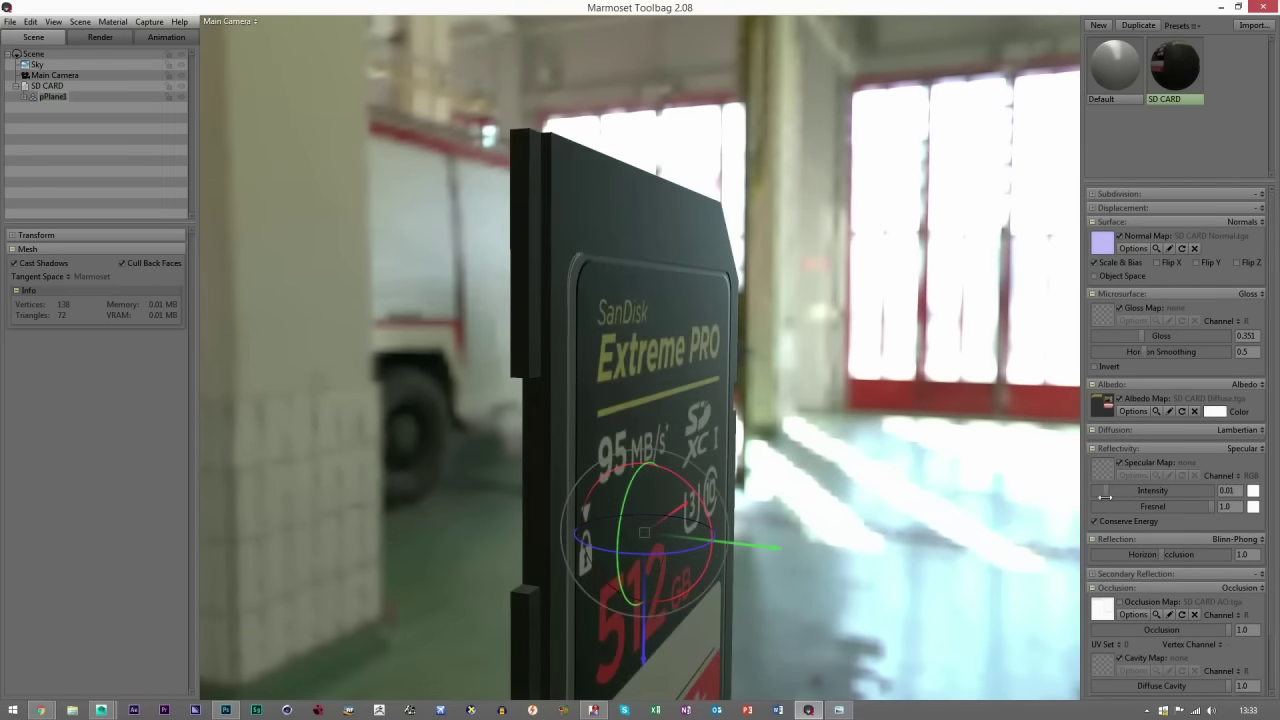
{"action": "left_click_drag", "start_coordinate": [860, 467], "coordinate": [930, 525]}
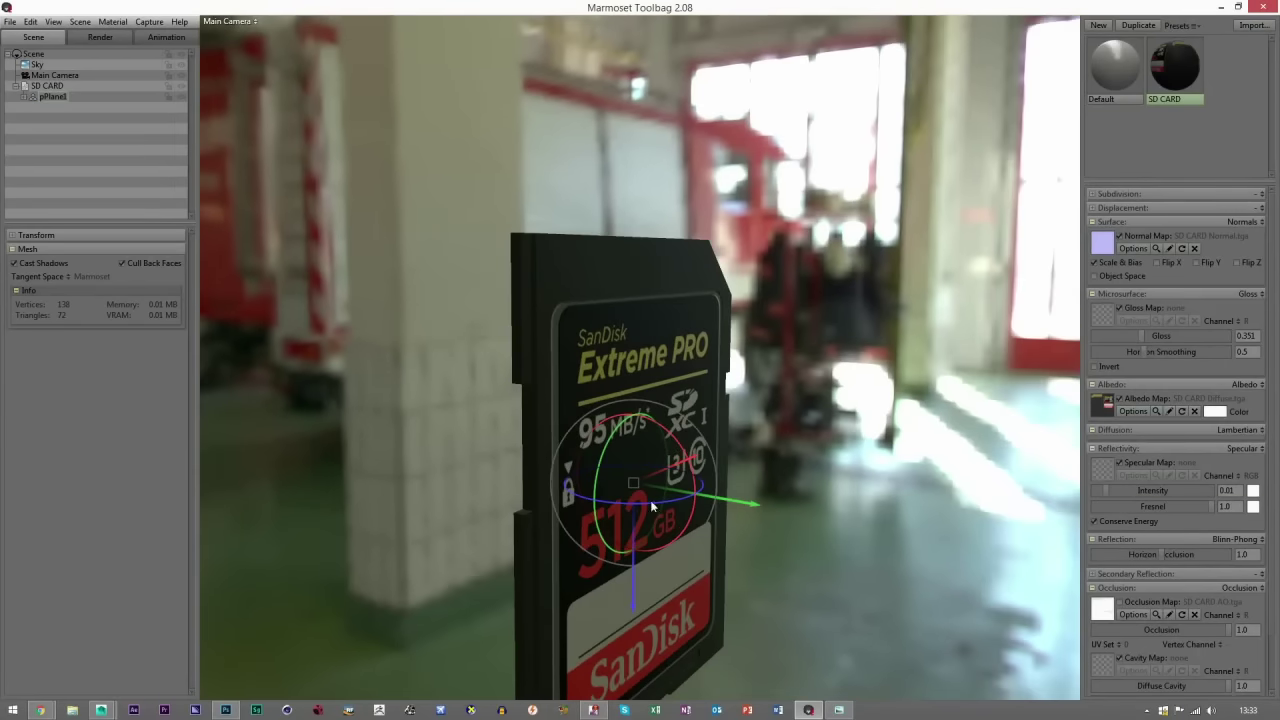
Raise the Base layer's brightness by 35 with Image > Adjustments > Brightness/Contrast.
{"action": "left_click", "coordinate": [226, 710]}
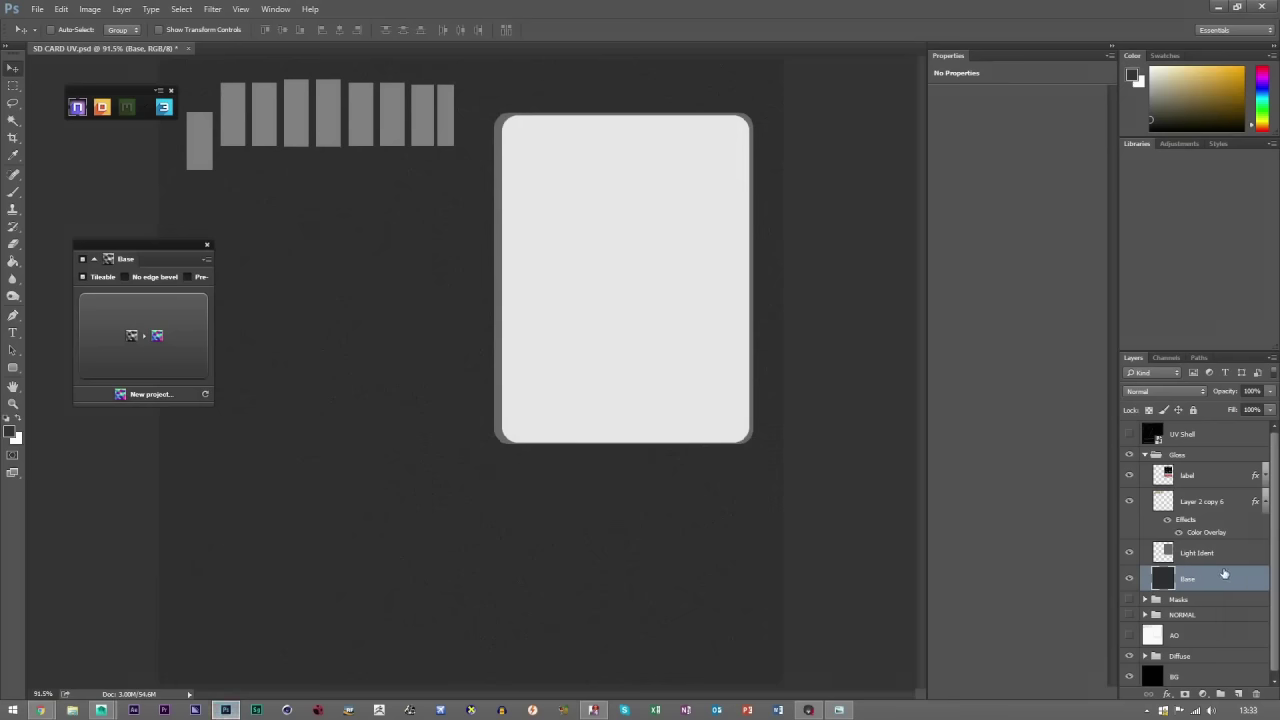
{"action": "double_click", "coordinate": [1226, 578]}
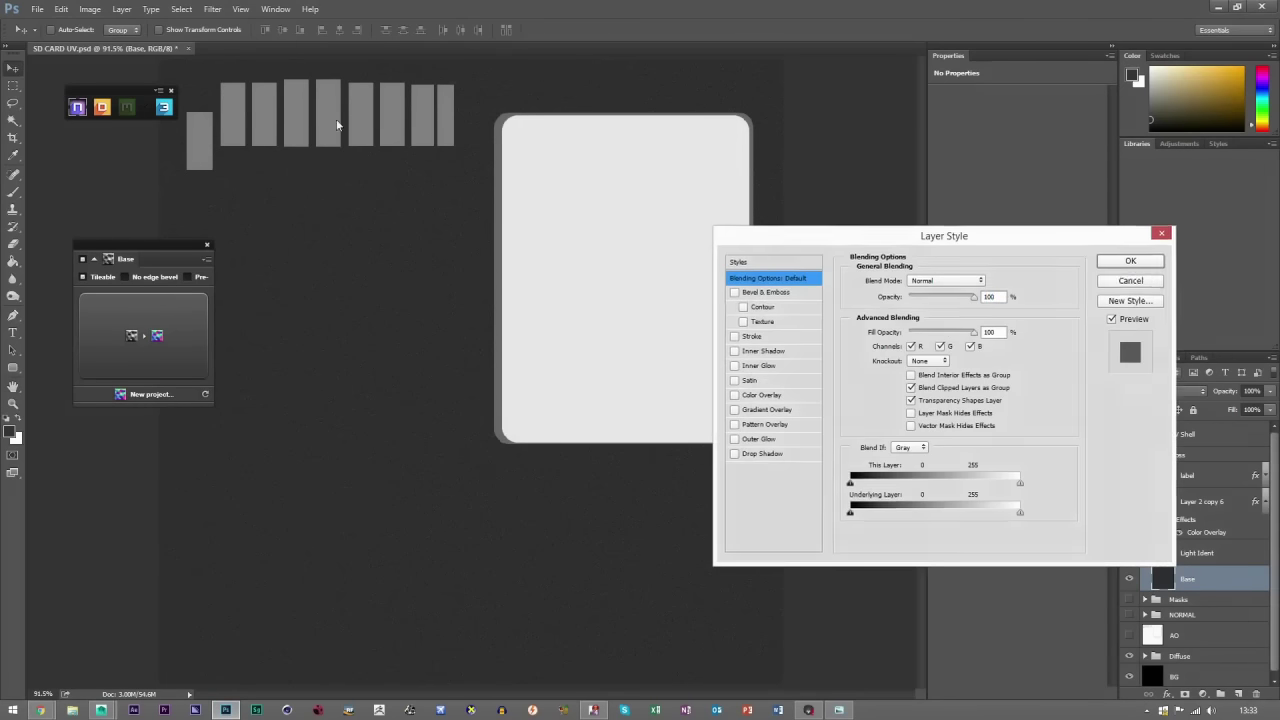
{"action": "key", "text": "Escape"}
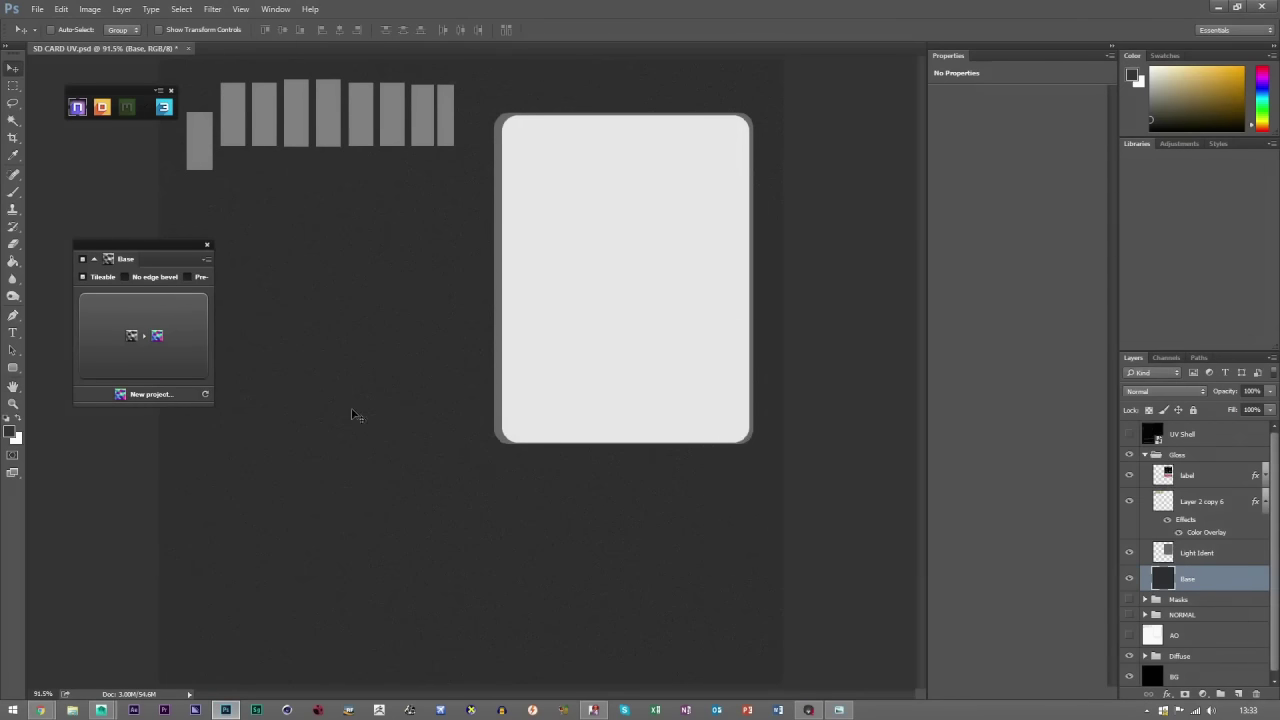
{"action": "left_click", "coordinate": [90, 9]}
{"action": "mouse_move", "coordinate": [115, 42]}
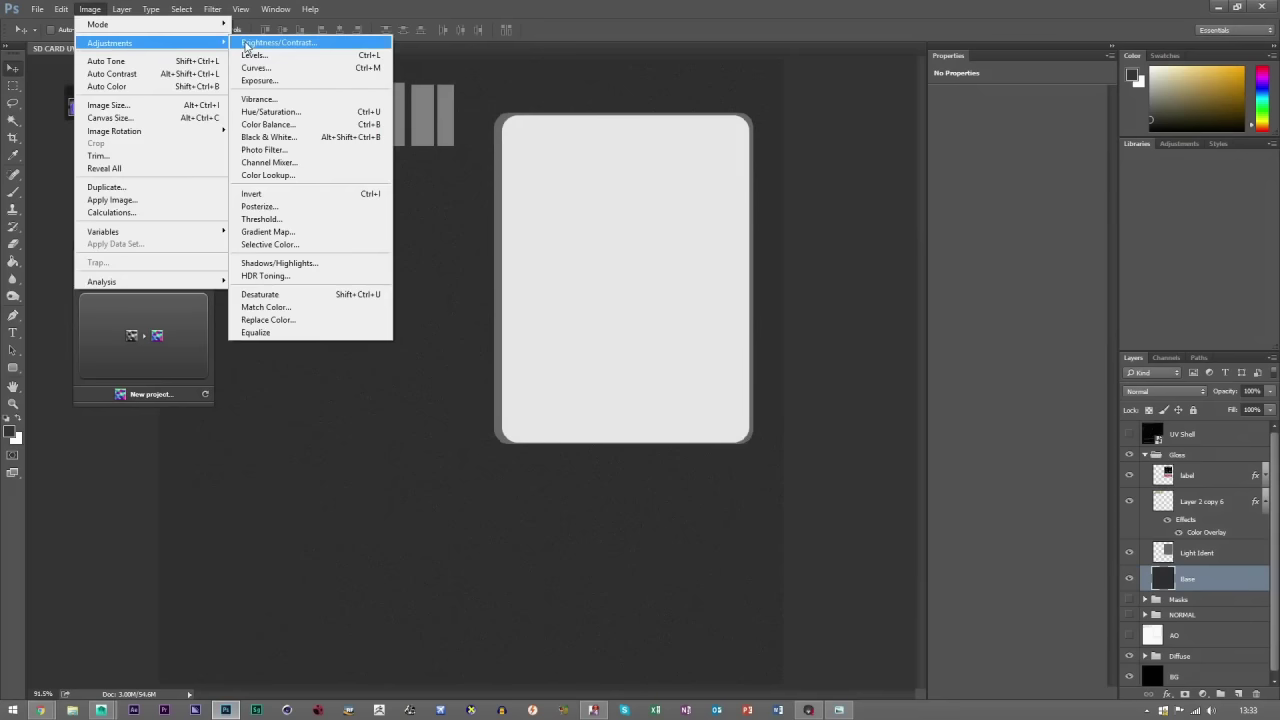
{"action": "left_click", "coordinate": [245, 45]}
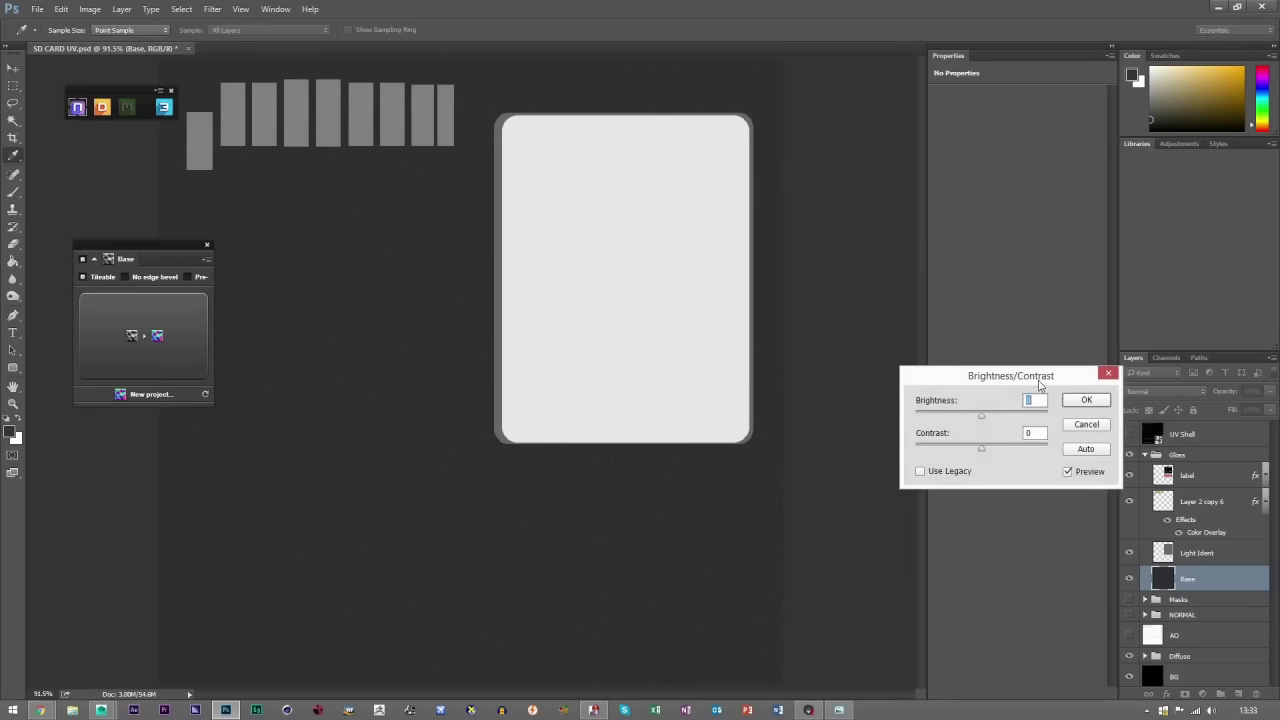
{"action": "left_click_drag", "start_coordinate": [736, 386], "coordinate": [783, 385]}
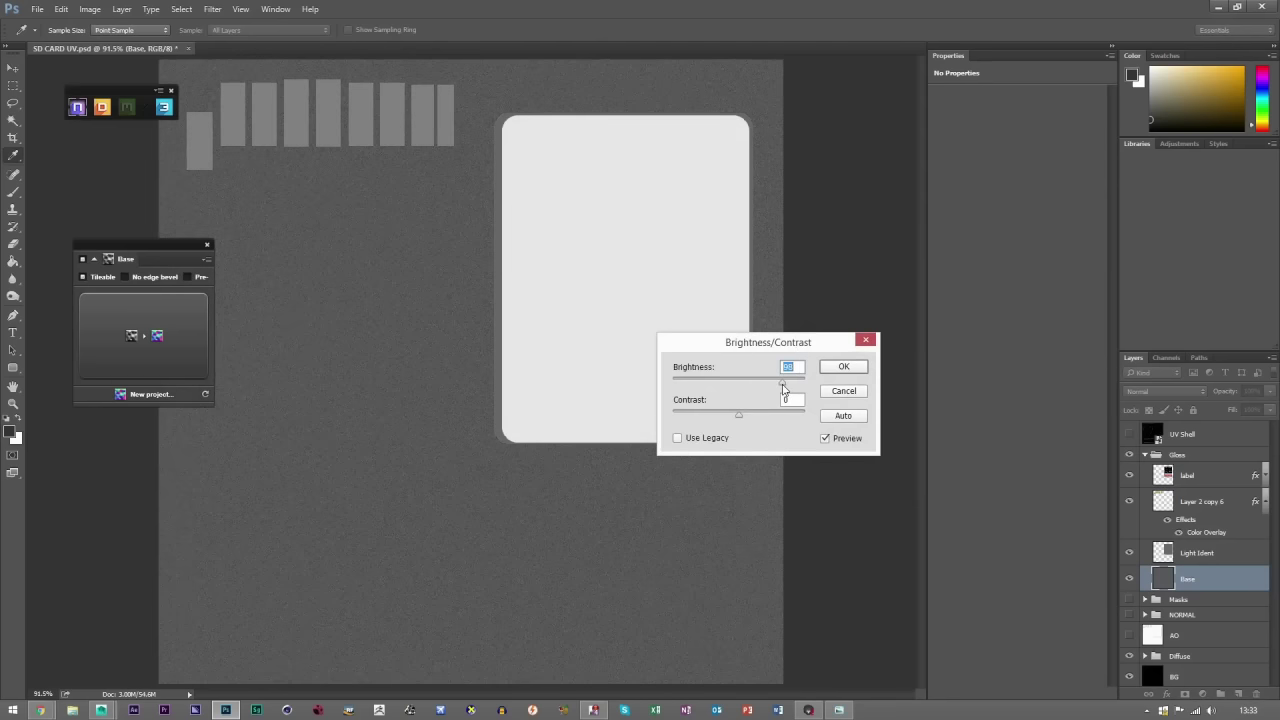
{"action": "left_click", "coordinate": [843, 368]}
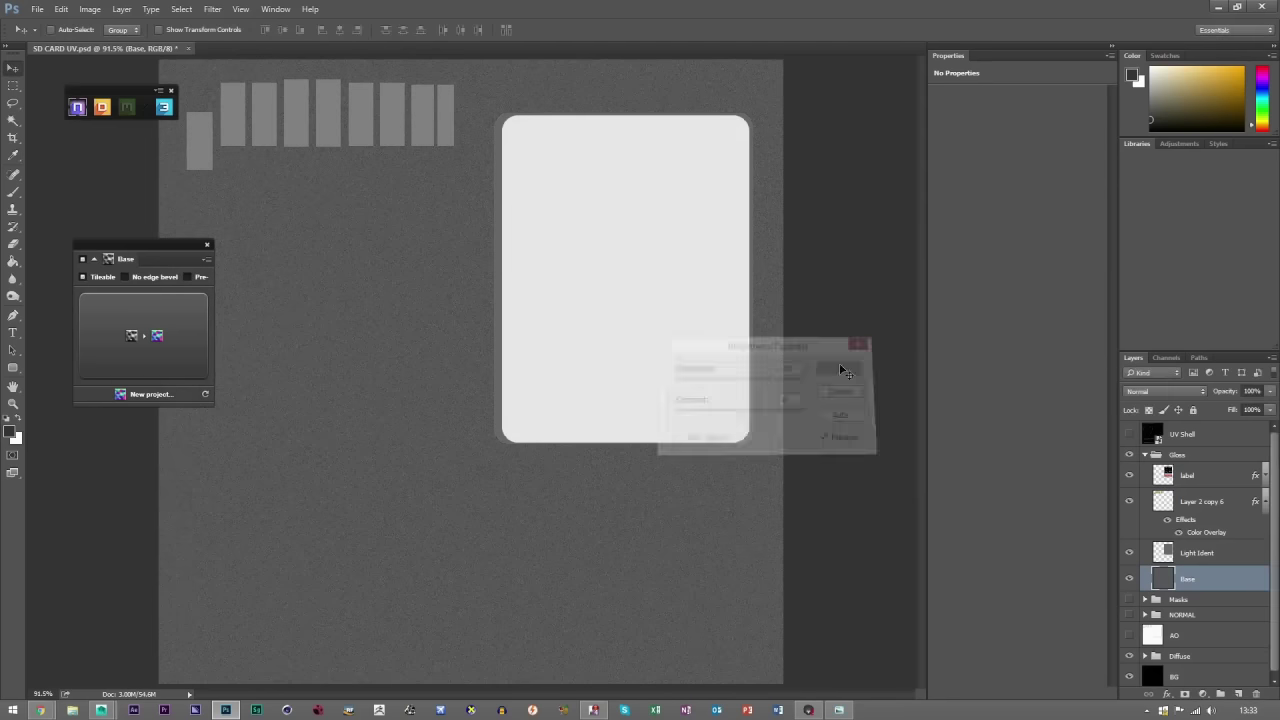
Save the Gloss texture to the Desktop as Targa file 'SD CARD Gloss'.
{"action": "left_click", "coordinate": [1150, 458]}
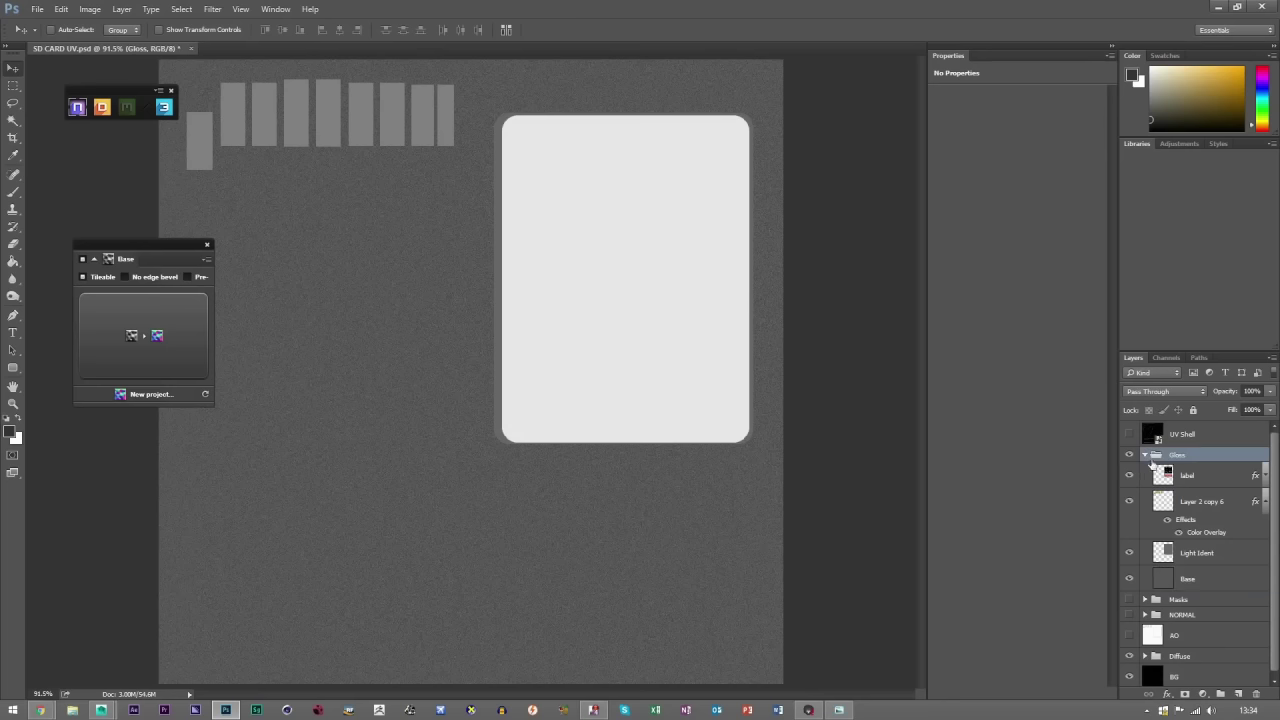
{"action": "left_click", "coordinate": [36, 8]}
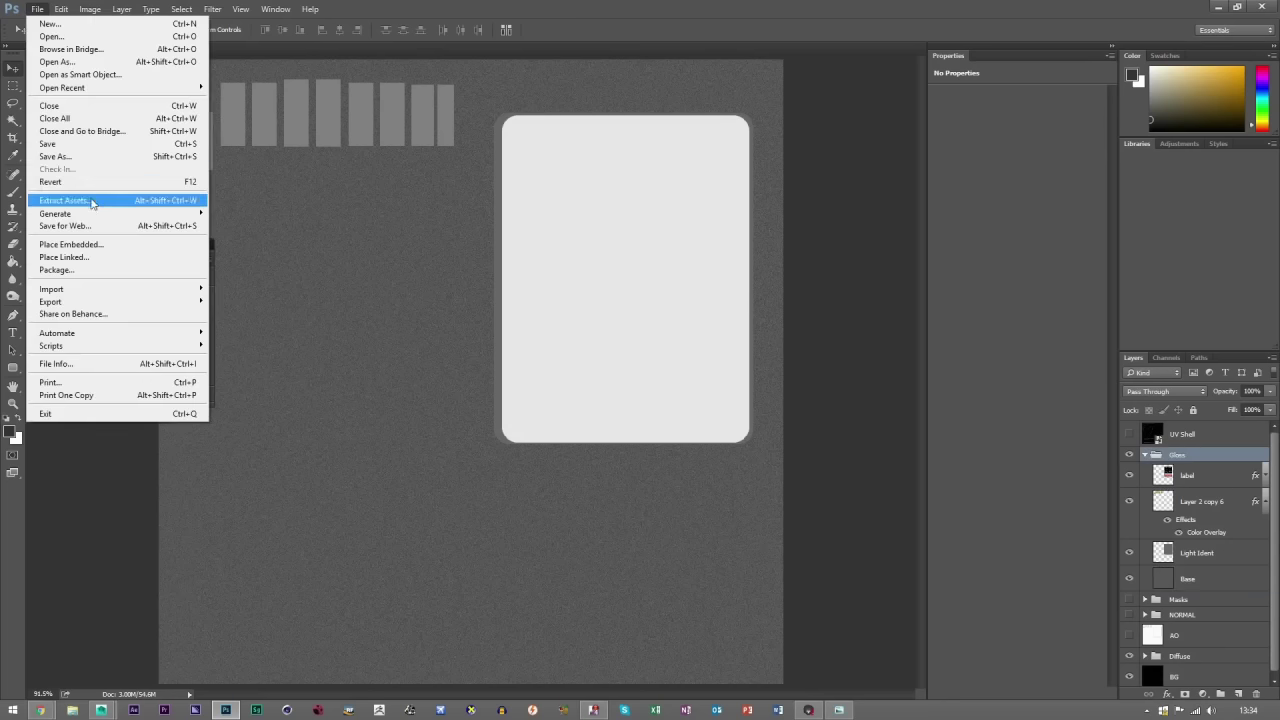
{"action": "left_click", "coordinate": [60, 157]}
{"action": "left_click", "coordinate": [365, 406]}
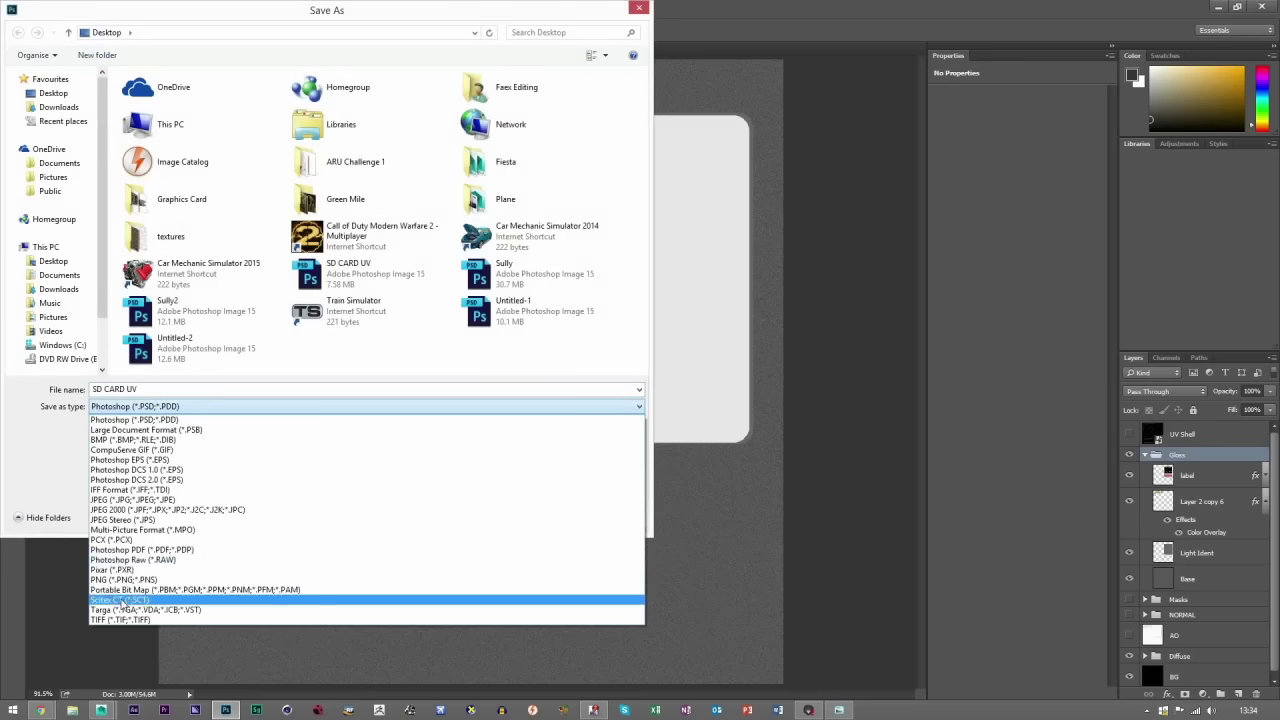
{"action": "left_click", "coordinate": [140, 609]}
{"action": "double_click", "coordinate": [166, 390]}
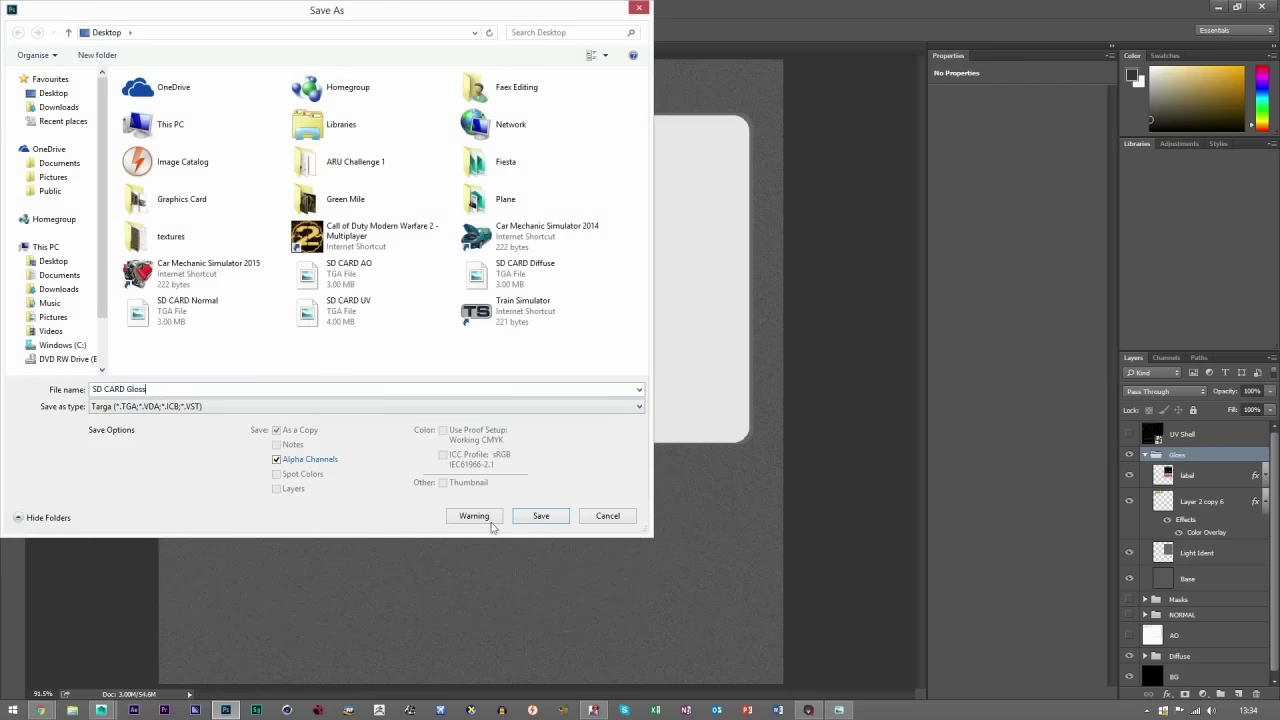
{"action": "left_click", "coordinate": [520, 512]}
{"action": "left_click", "coordinate": [402, 287]}
{"action": "left_click", "coordinate": [809, 710]}
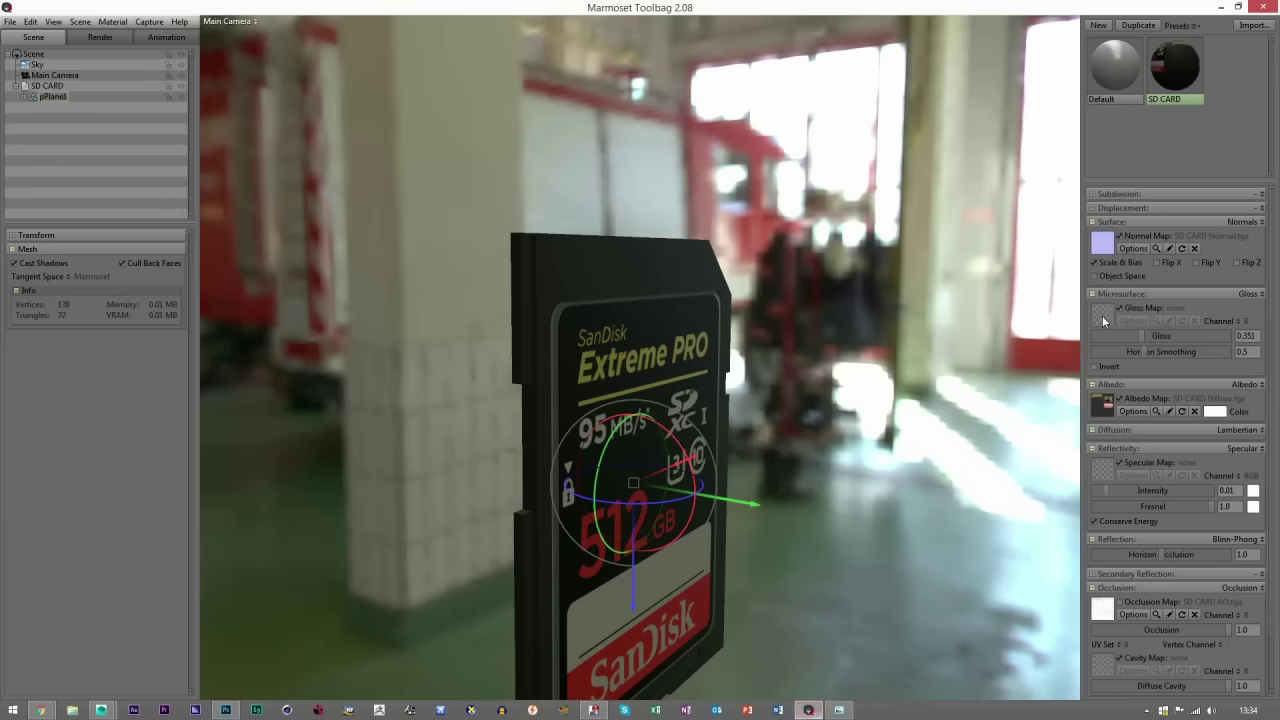
Load SD CARD Gloss.tga as the material's gloss map and orbit to inspect it.
{"action": "left_click", "coordinate": [1102, 315]}
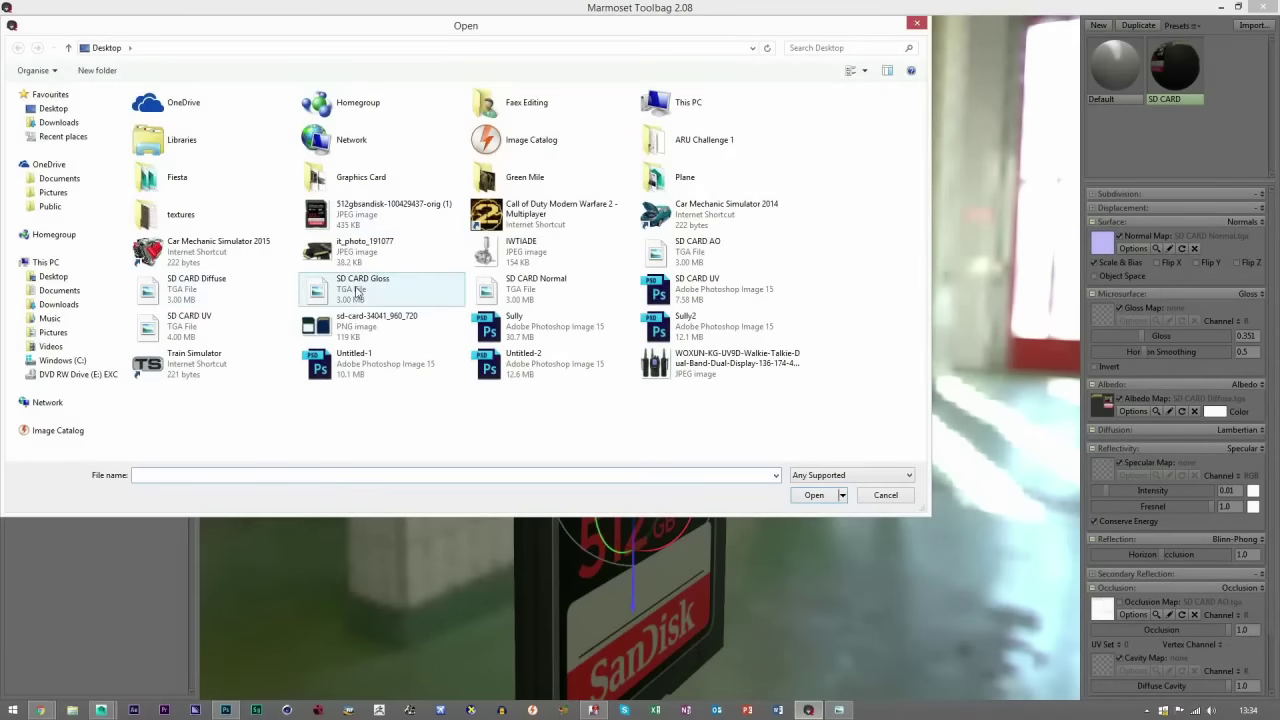
{"action": "double_click", "coordinate": [357, 291]}
{"action": "left_click_drag", "start_coordinate": [694, 415], "coordinate": [695, 296]}
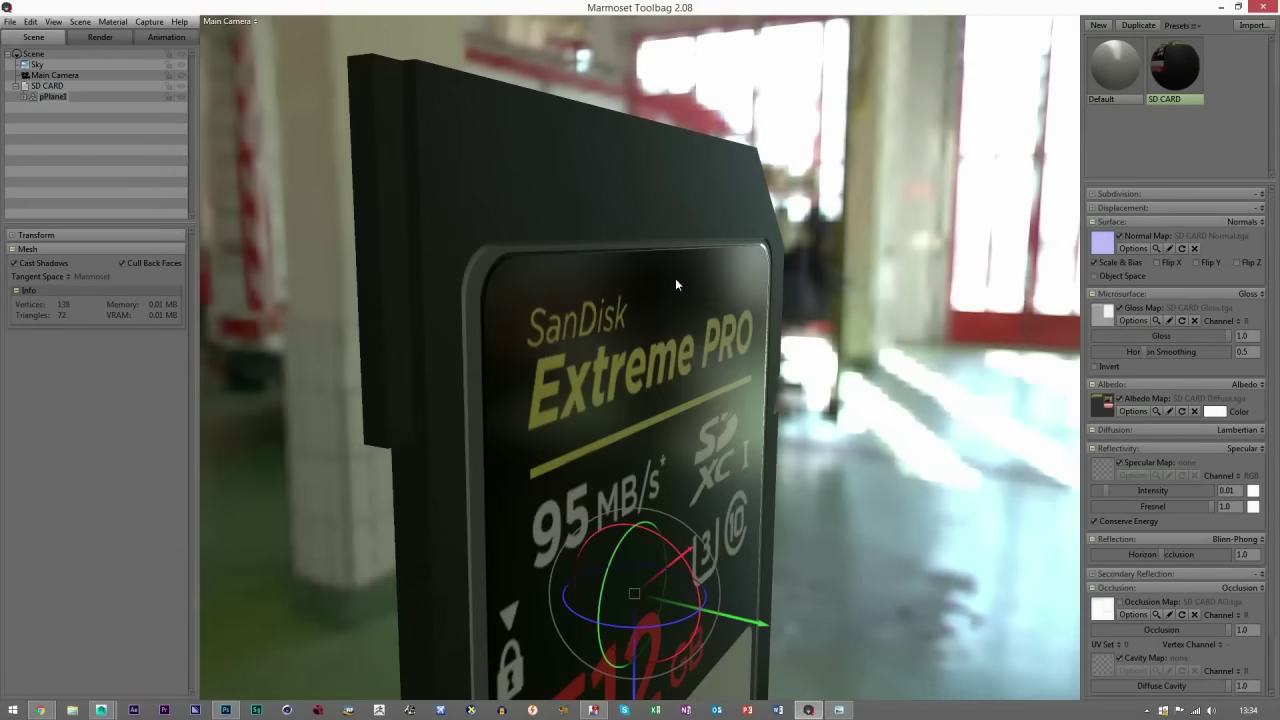
{"action": "left_click_drag", "start_coordinate": [599, 200], "coordinate": [671, 184]}
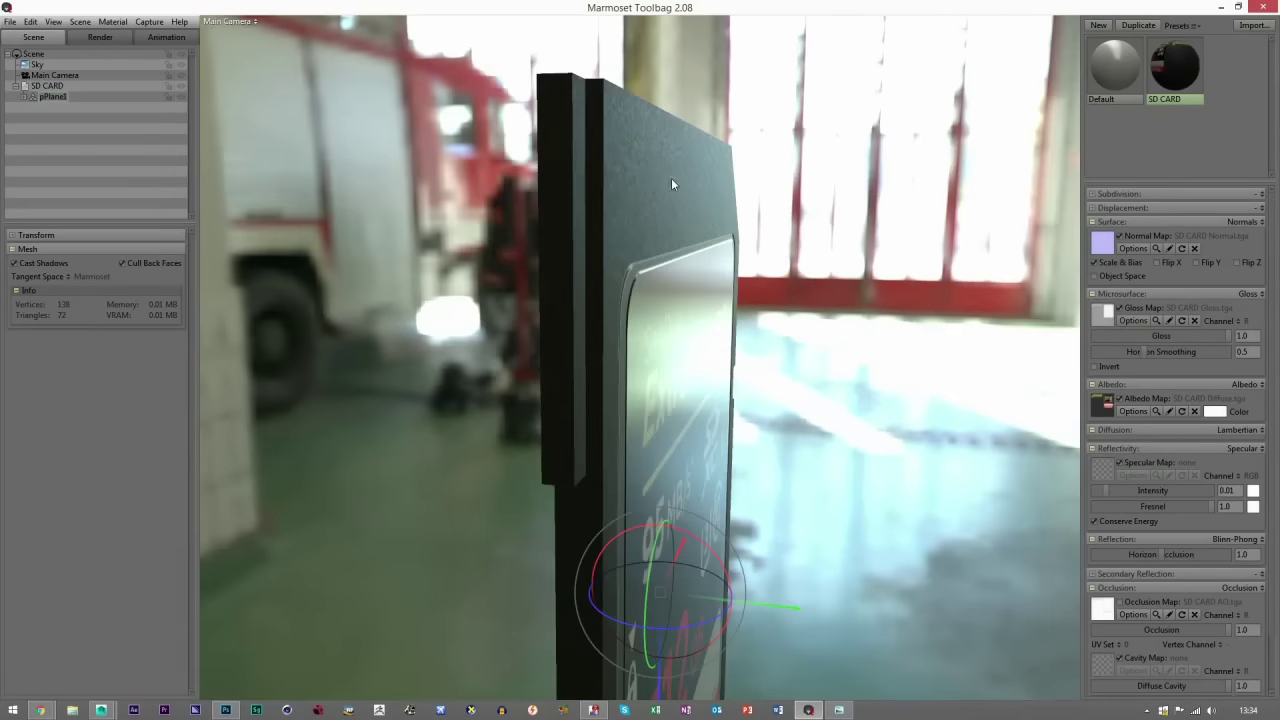
{"action": "left_click_drag", "start_coordinate": [689, 246], "coordinate": [537, 314]}
{"action": "left_click_drag", "start_coordinate": [705, 314], "coordinate": [886, 512]}
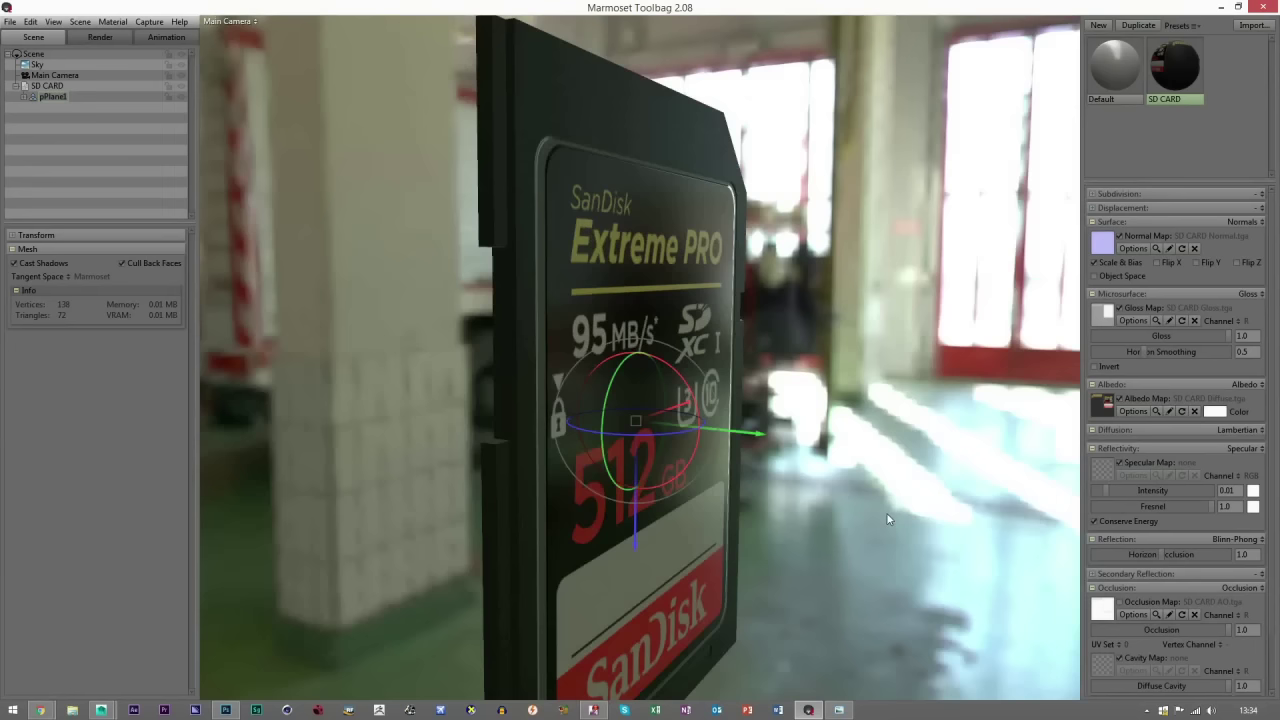
Scrub specular intensity down to about 0.012, orbiting to check reflections.
{"action": "left_click_drag", "start_coordinate": [1122, 490], "coordinate": [1094, 517]}
{"action": "left_click_drag", "start_coordinate": [1166, 514], "coordinate": [786, 441]}
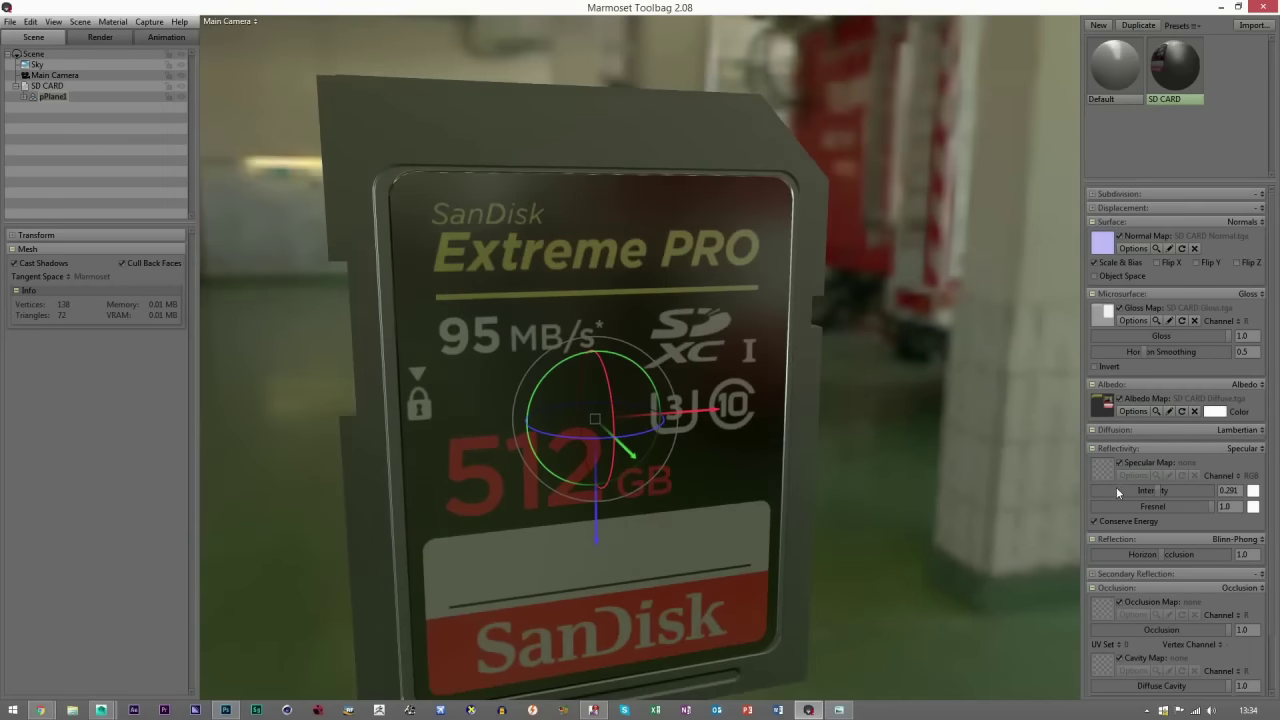
{"action": "left_click_drag", "start_coordinate": [1116, 487], "coordinate": [1100, 488]}
{"action": "mouse_move", "coordinate": [688, 424]}
{"action": "left_mouse_down"}
{"action": "mouse_move", "coordinate": [702, 415]}
{"action": "mouse_move", "coordinate": [620, 354]}
{"action": "left_mouse_up"}
{"action": "left_click_drag", "start_coordinate": [1113, 490], "coordinate": [1106, 492]}
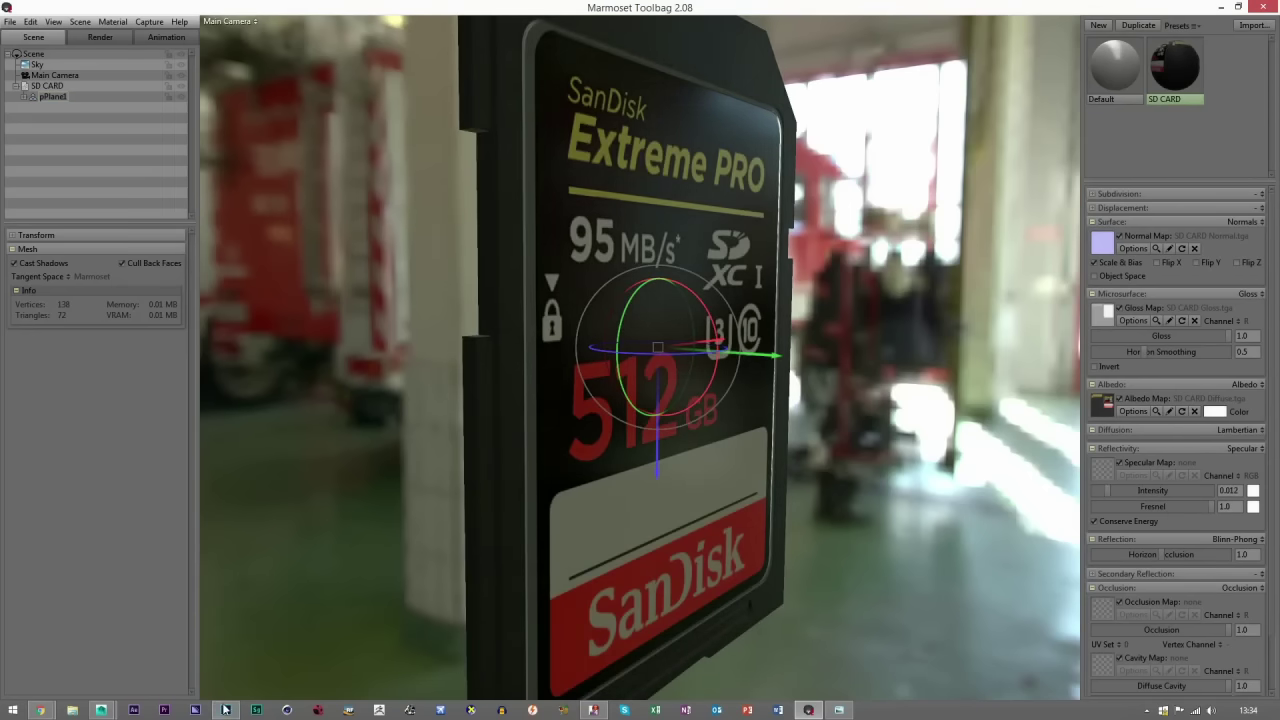
Duplicate the Gloss group and rename the copy 'Spec'.
{"action": "left_click", "coordinate": [225, 709]}
{"action": "left_click", "coordinate": [1145, 455]}
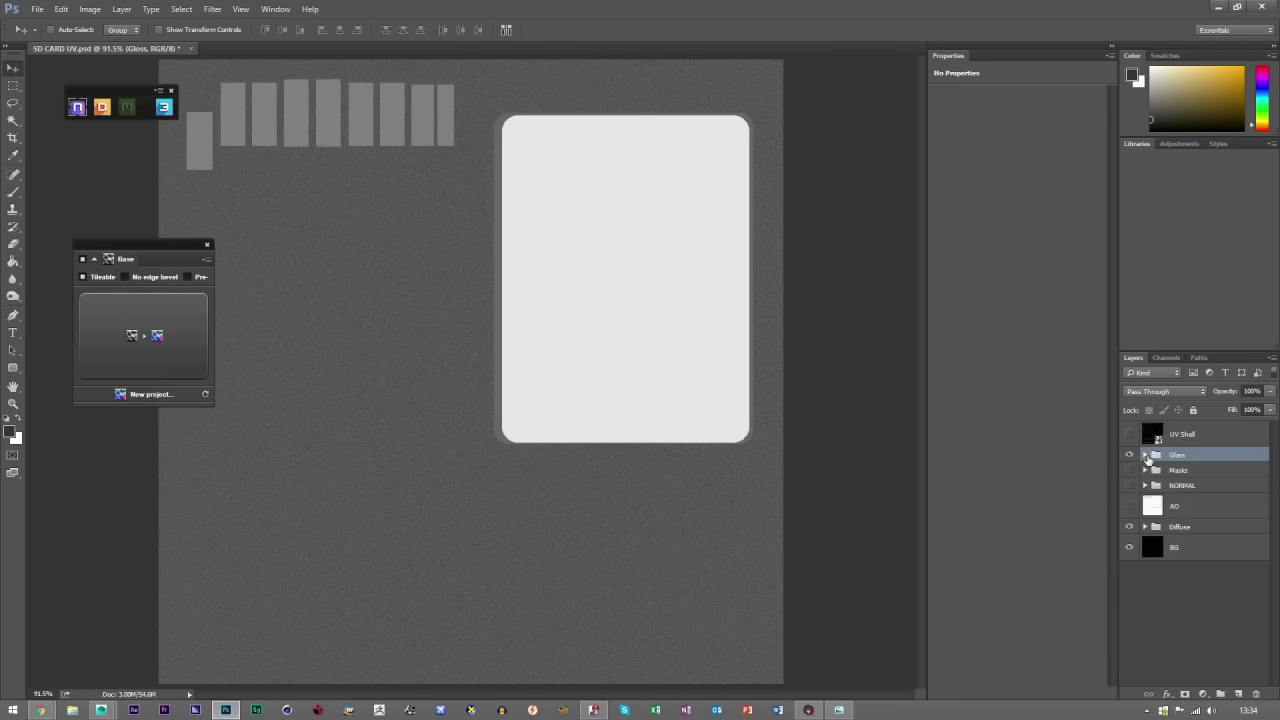
{"action": "key", "text": "ctrl+j"}
{"action": "double_click", "coordinate": [1184, 456]}
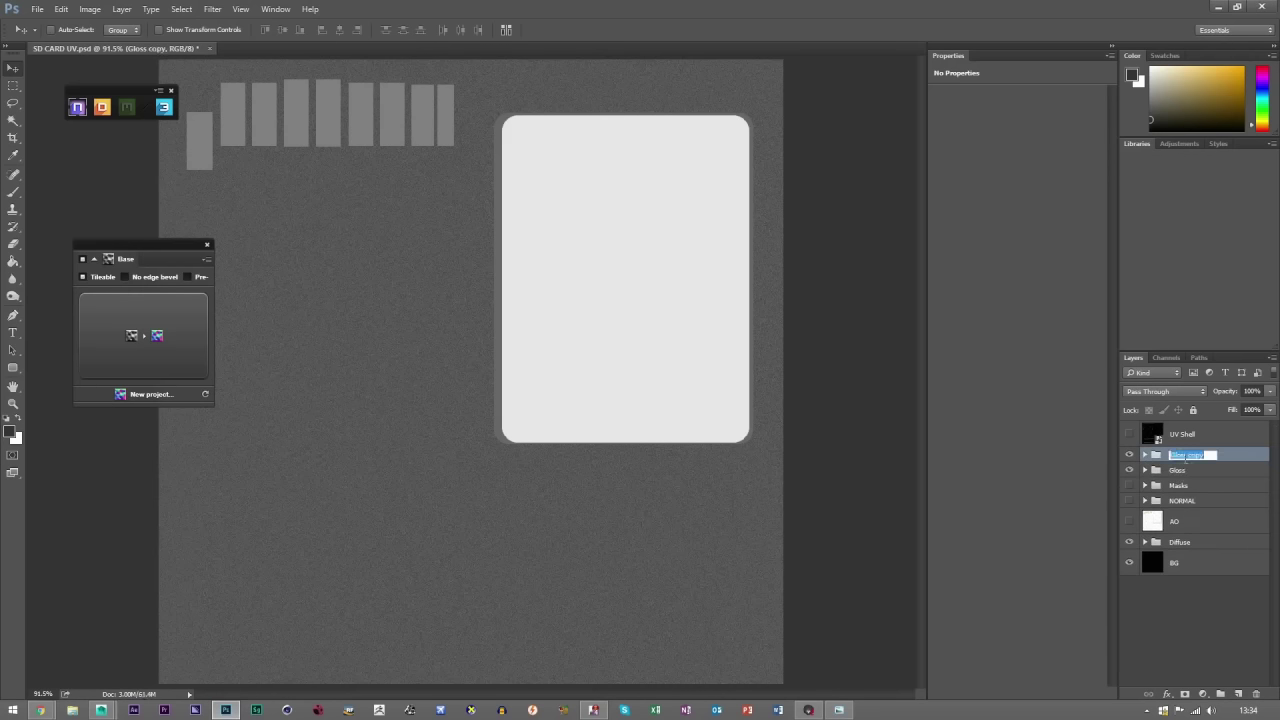
{"action": "type", "text": "Spec"}
{"action": "key", "text": "Return"}
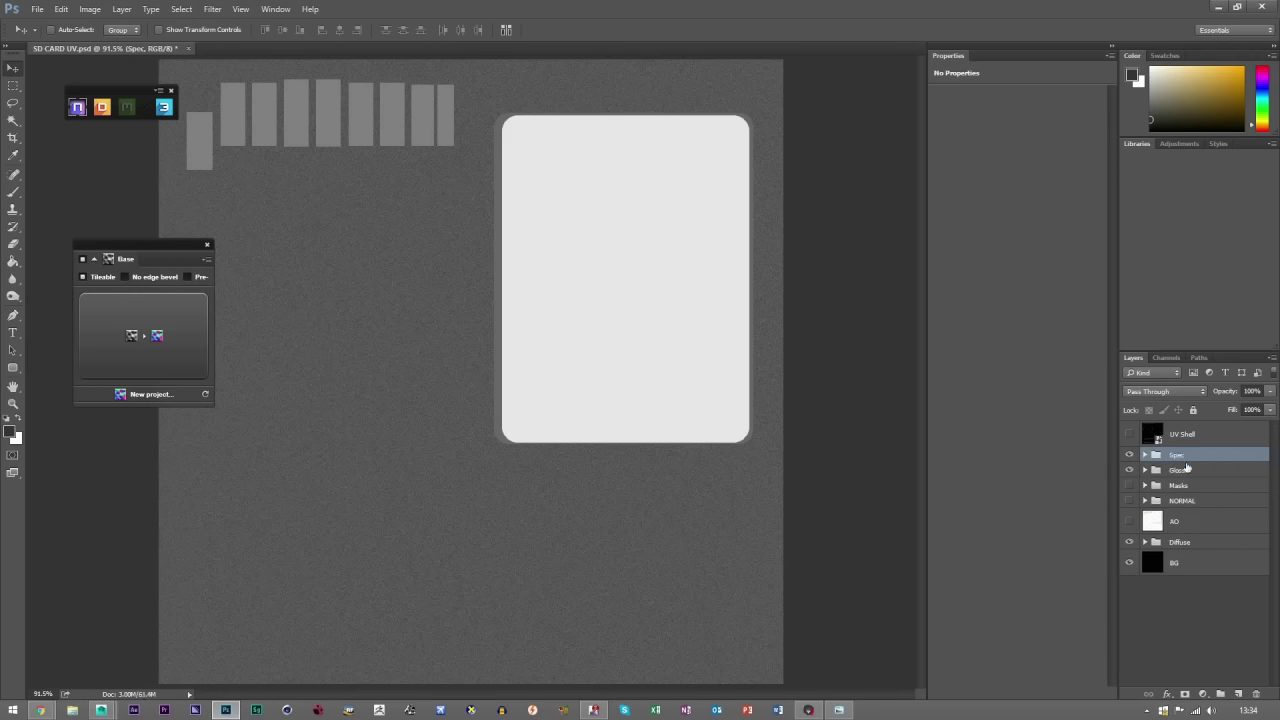
{"action": "left_click", "coordinate": [1145, 455]}
Give the Spec group's label layer a near-black #151515 Color Overlay.
{"action": "left_click", "coordinate": [1129, 475]}
{"action": "left_click", "coordinate": [1129, 475]}
{"action": "double_click", "coordinate": [1160, 476]}
{"action": "left_click", "coordinate": [757, 398]}
{"action": "left_click", "coordinate": [991, 288]}
{"action": "left_click", "coordinate": [824, 448]}
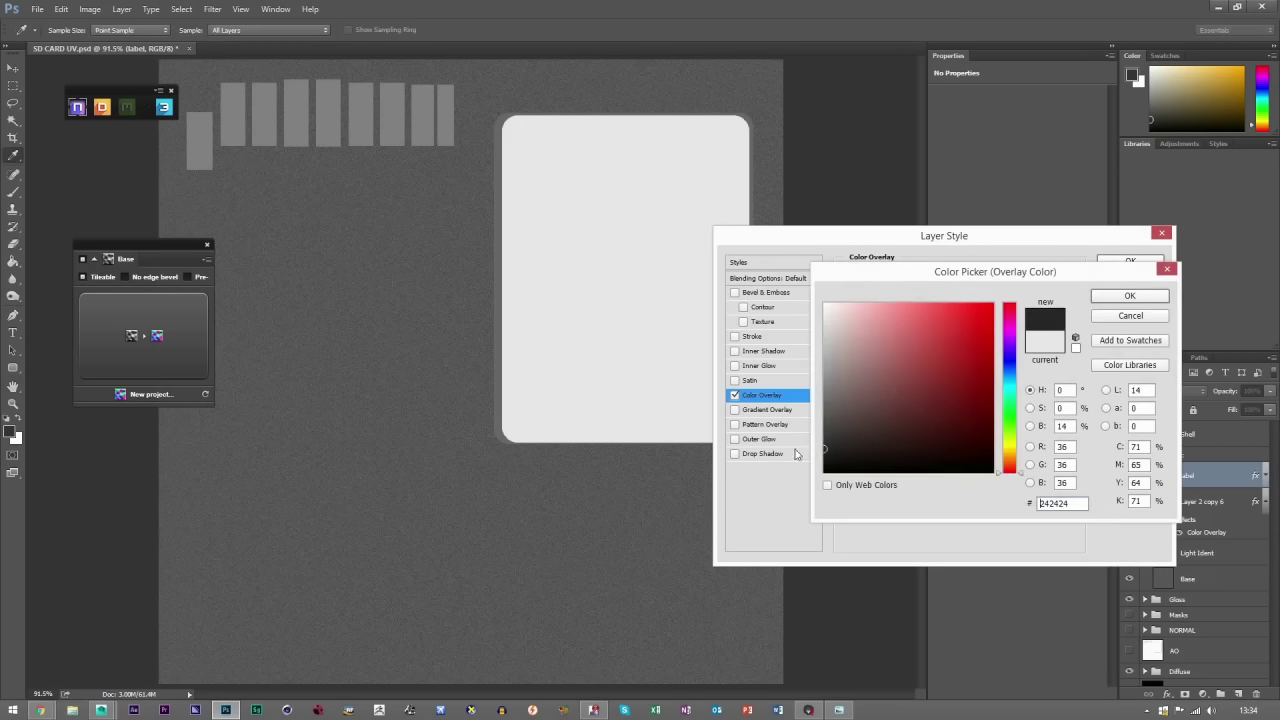
{"action": "left_click_drag", "start_coordinate": [846, 444], "coordinate": [799, 458]}
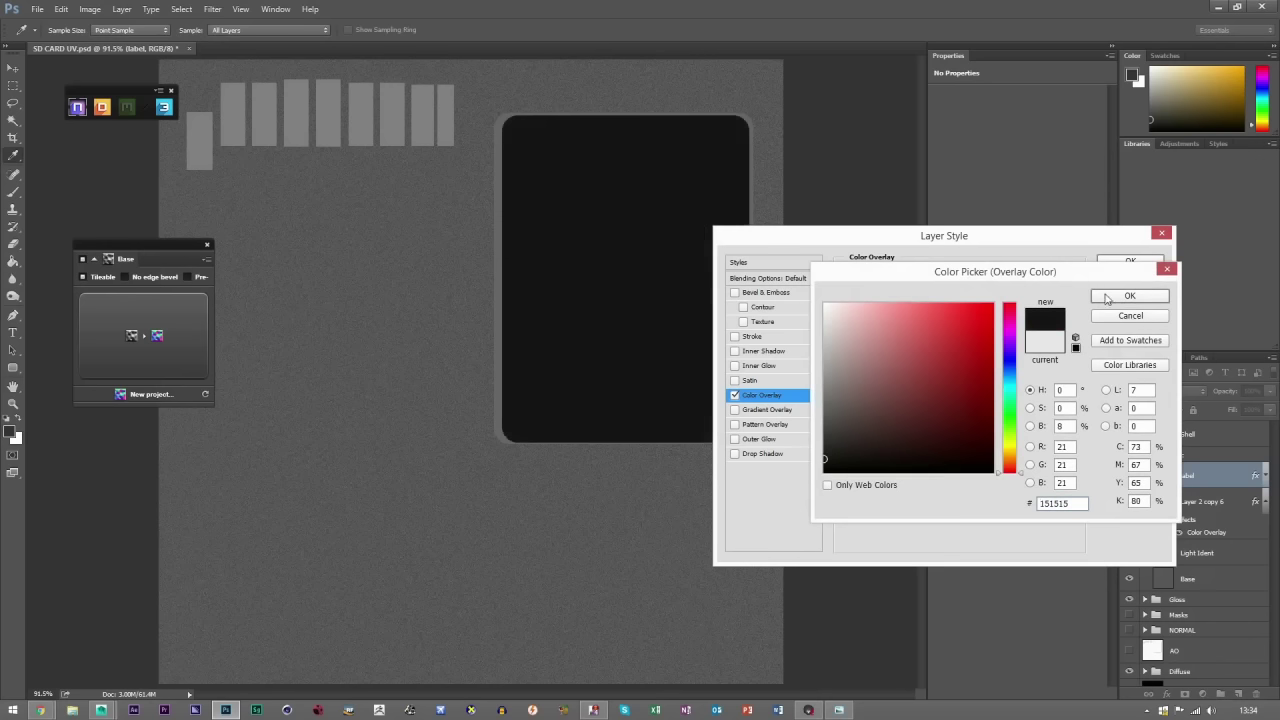
{"action": "left_click", "coordinate": [1107, 297]}
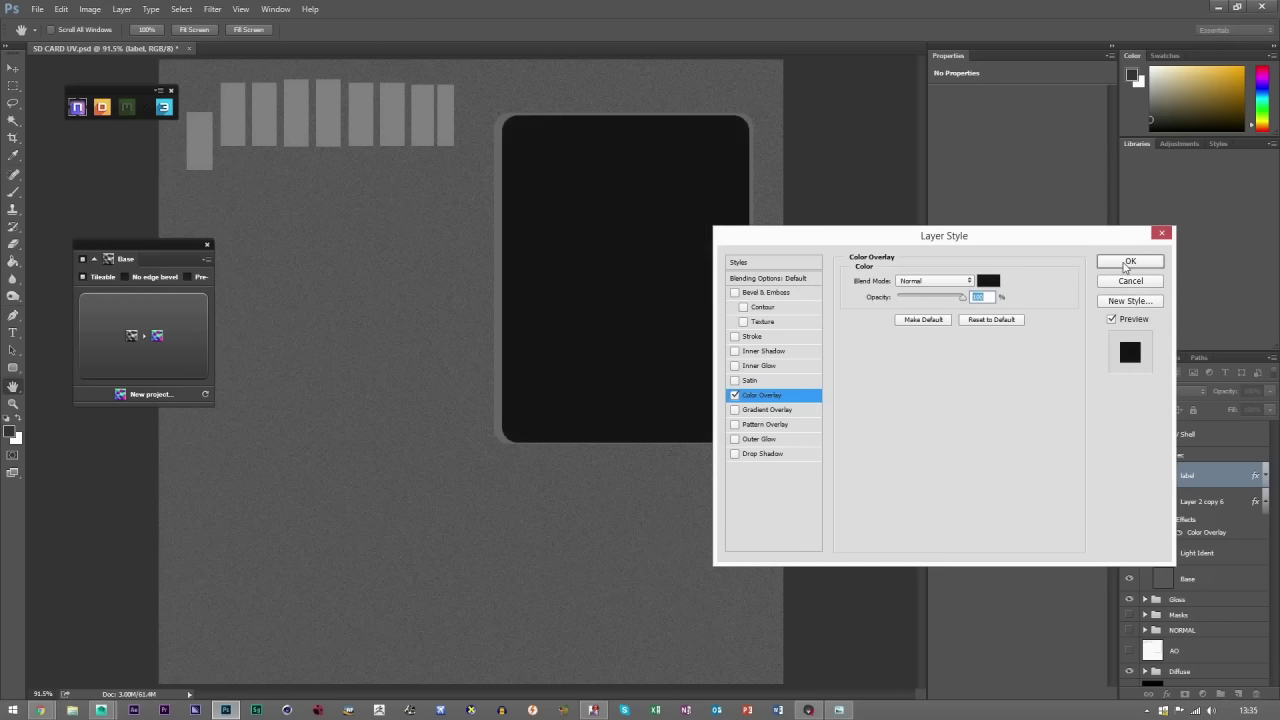
{"action": "left_click", "coordinate": [1127, 263]}
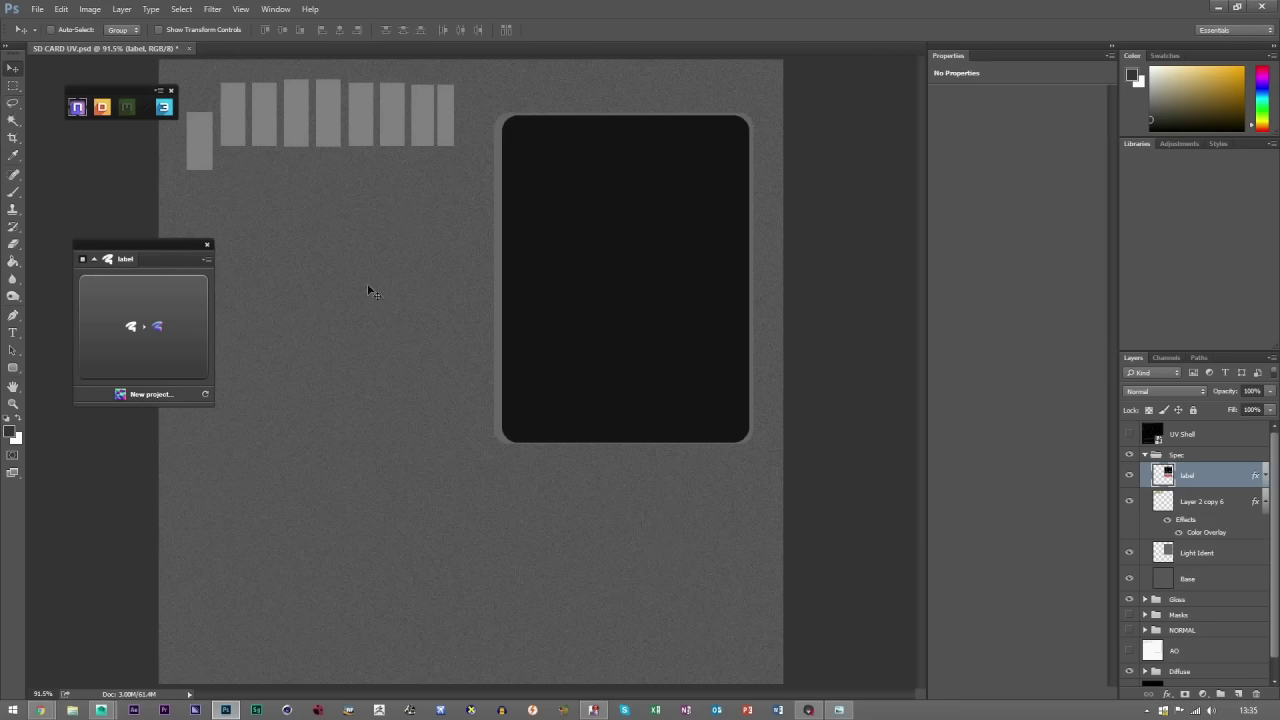
Toggle Layer 2 copy 6 briefly, then raise the SD card's specular intensity to 0.261 in Marmoset.
{"action": "left_click", "coordinate": [1130, 502]}
{"action": "left_click", "coordinate": [1130, 502]}
{"action": "left_click", "coordinate": [806, 710]}
{"action": "left_click_drag", "start_coordinate": [634, 424], "coordinate": [1038, 535]}
{"action": "left_click_drag", "start_coordinate": [1131, 491], "coordinate": [1157, 491]}
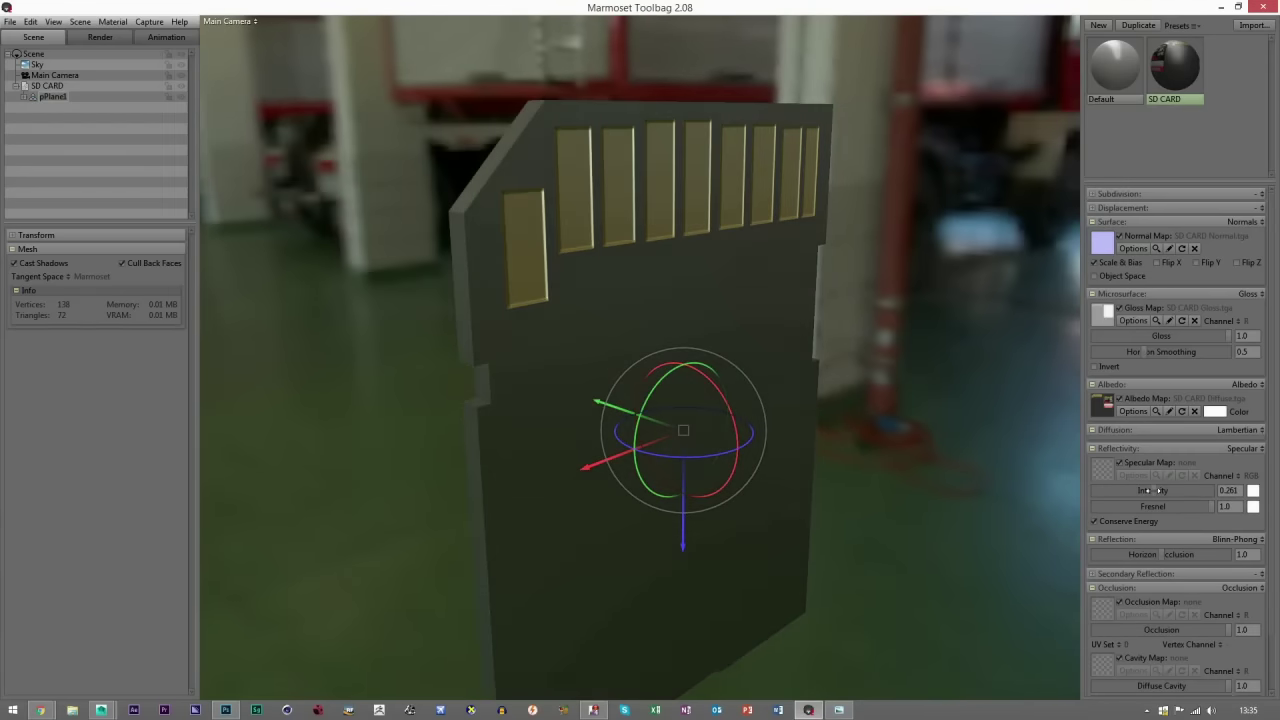
Keep Layer 2 copy 6's grey 868686 Color Overlay, then select Light Ident and collapse the Spec group.
{"action": "left_click", "coordinate": [226, 710]}
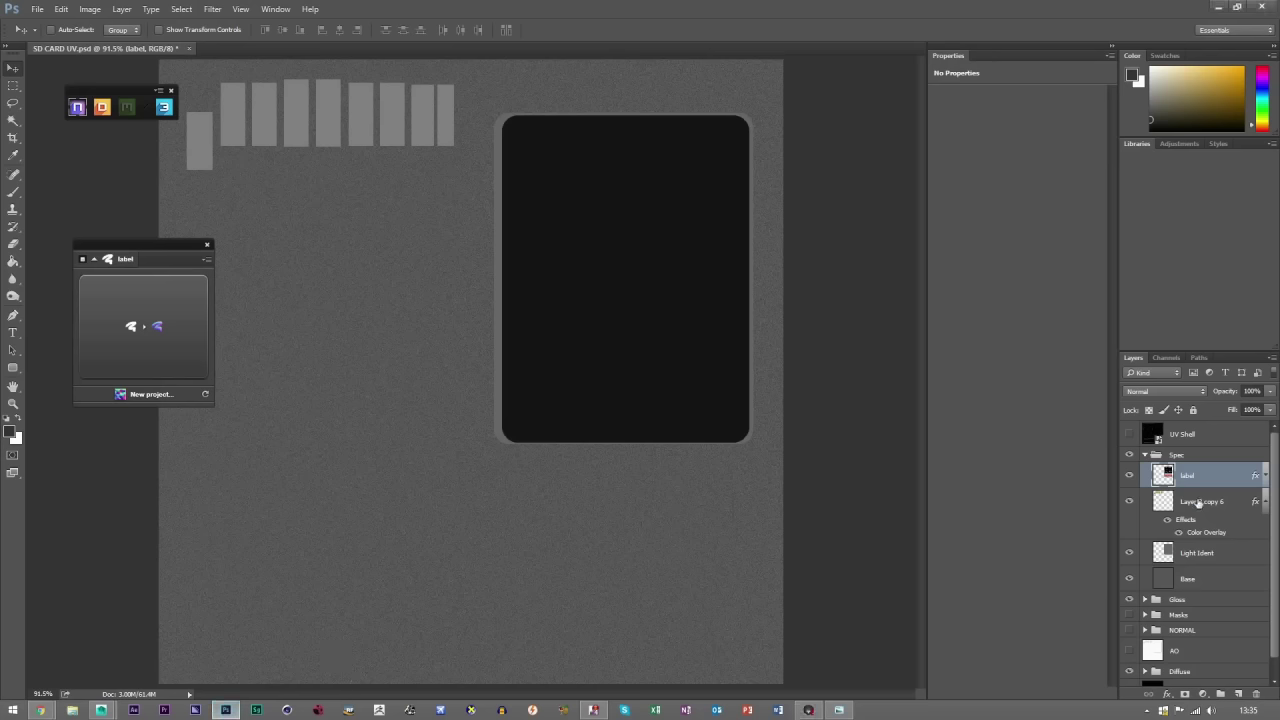
{"action": "double_click", "coordinate": [1227, 499]}
{"action": "left_click", "coordinate": [761, 395]}
{"action": "left_click", "coordinate": [988, 282]}
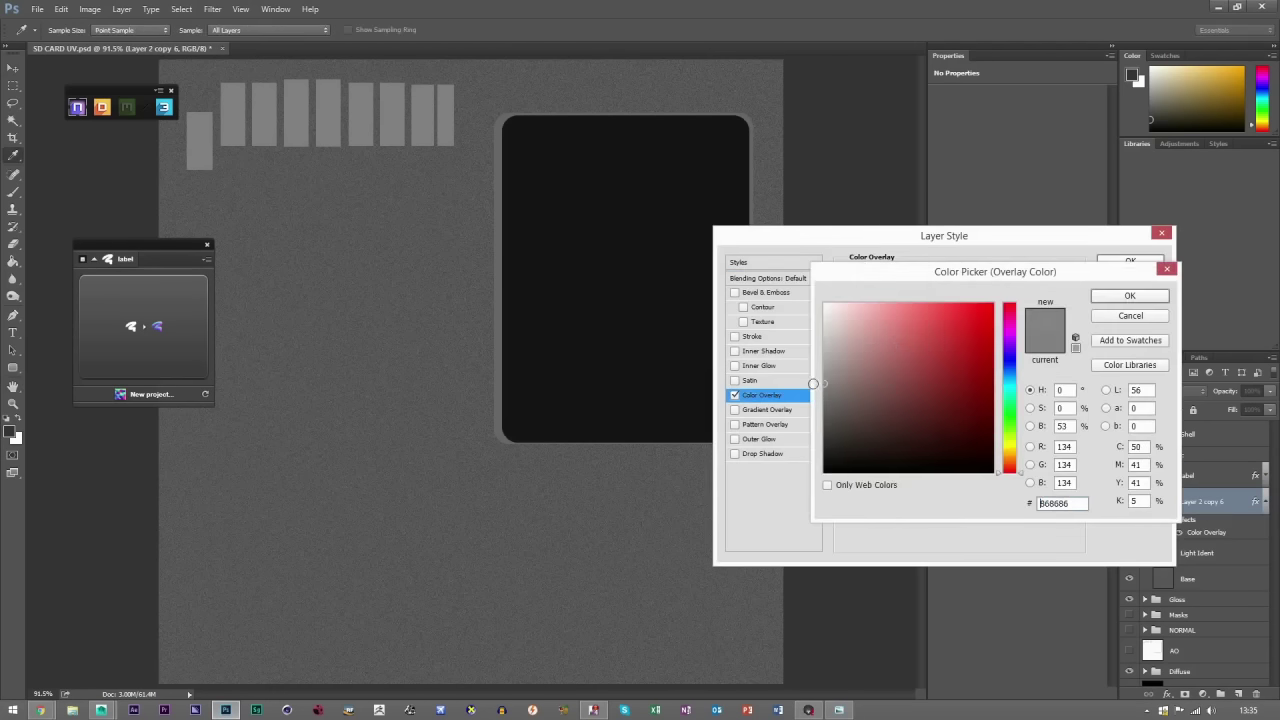
{"action": "left_click", "coordinate": [1127, 296]}
{"action": "left_click", "coordinate": [1130, 261]}
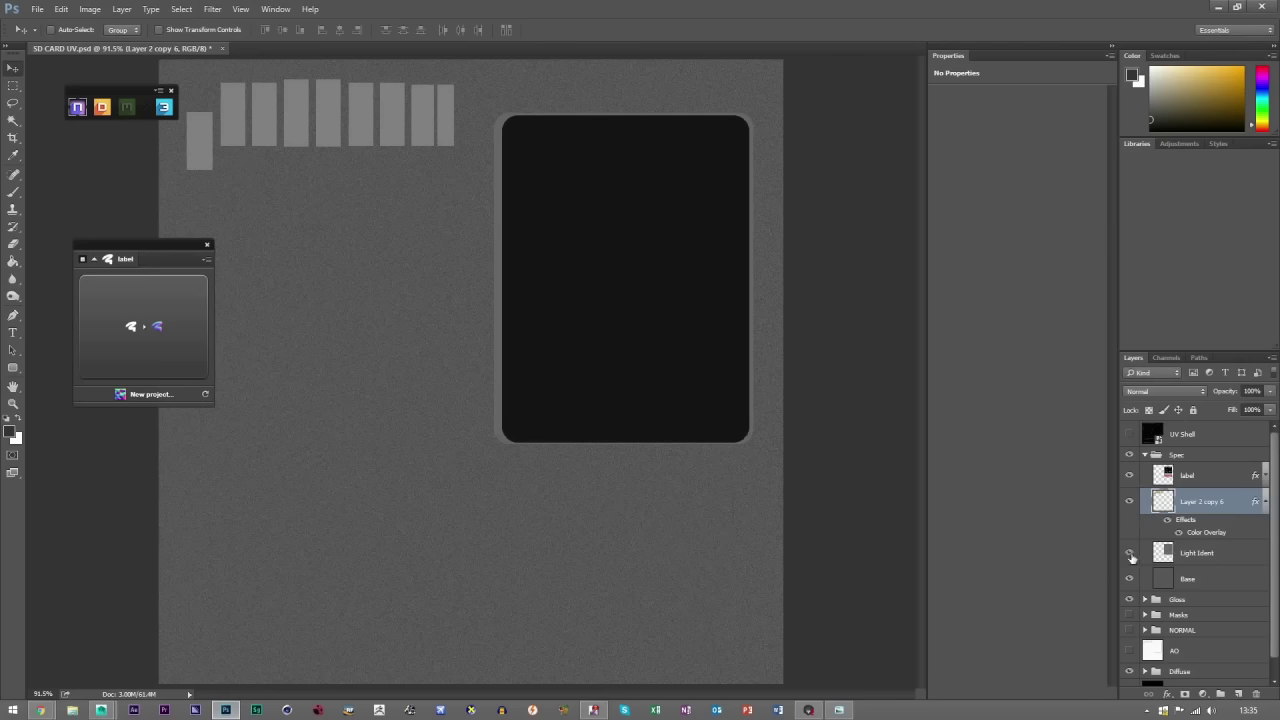
{"action": "left_click", "coordinate": [1220, 556]}
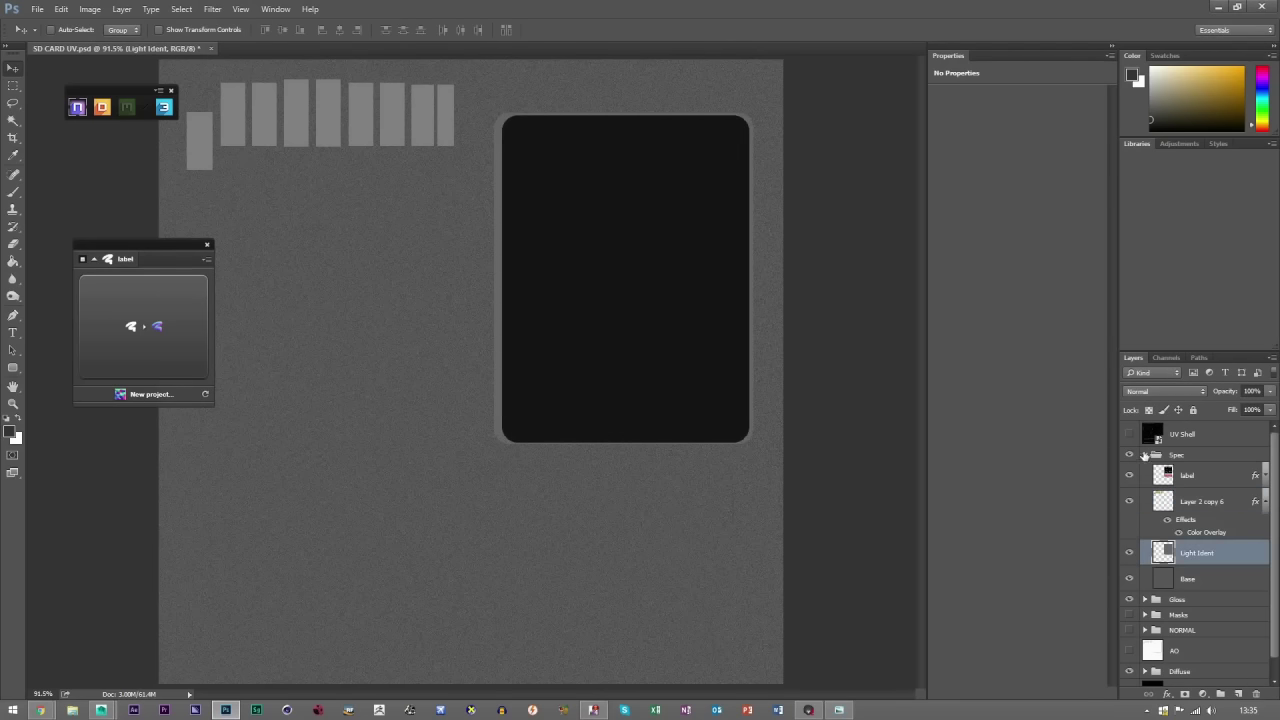
{"action": "left_click", "coordinate": [1145, 455]}
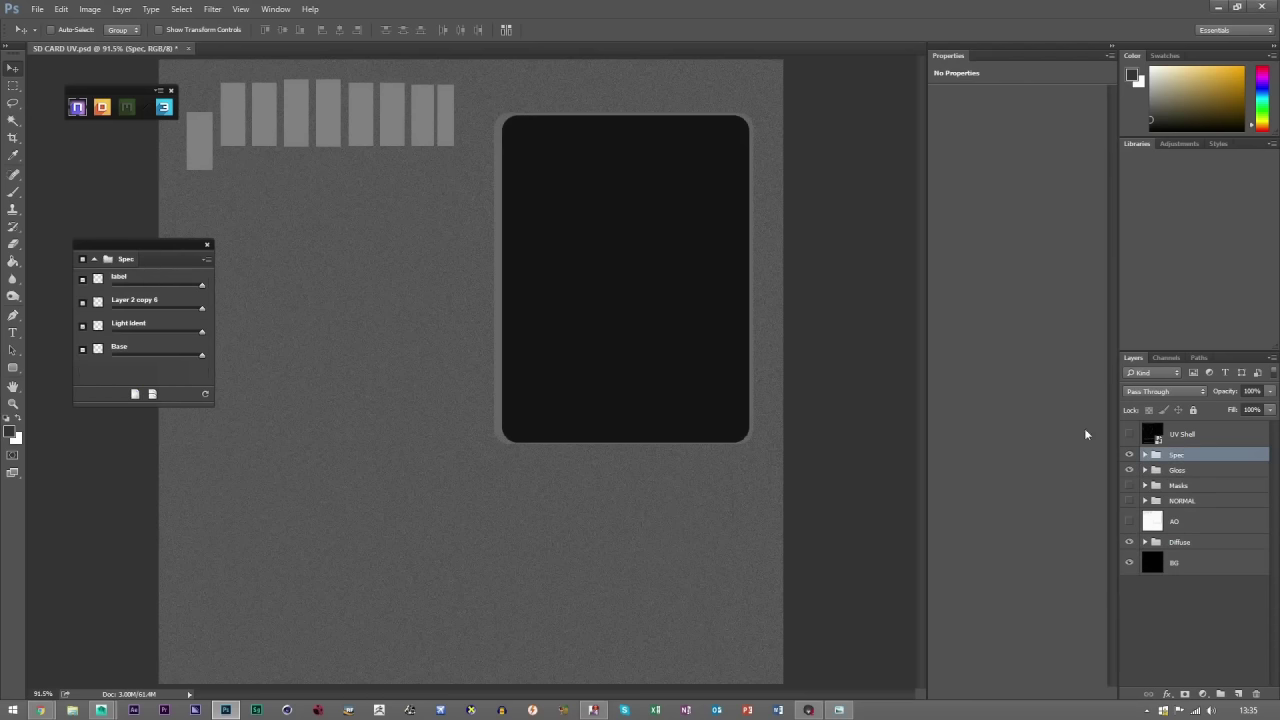
Hide the Spec group and darken the Gloss group's Light Ident layer to brightness -26.
{"action": "left_click", "coordinate": [1129, 455]}
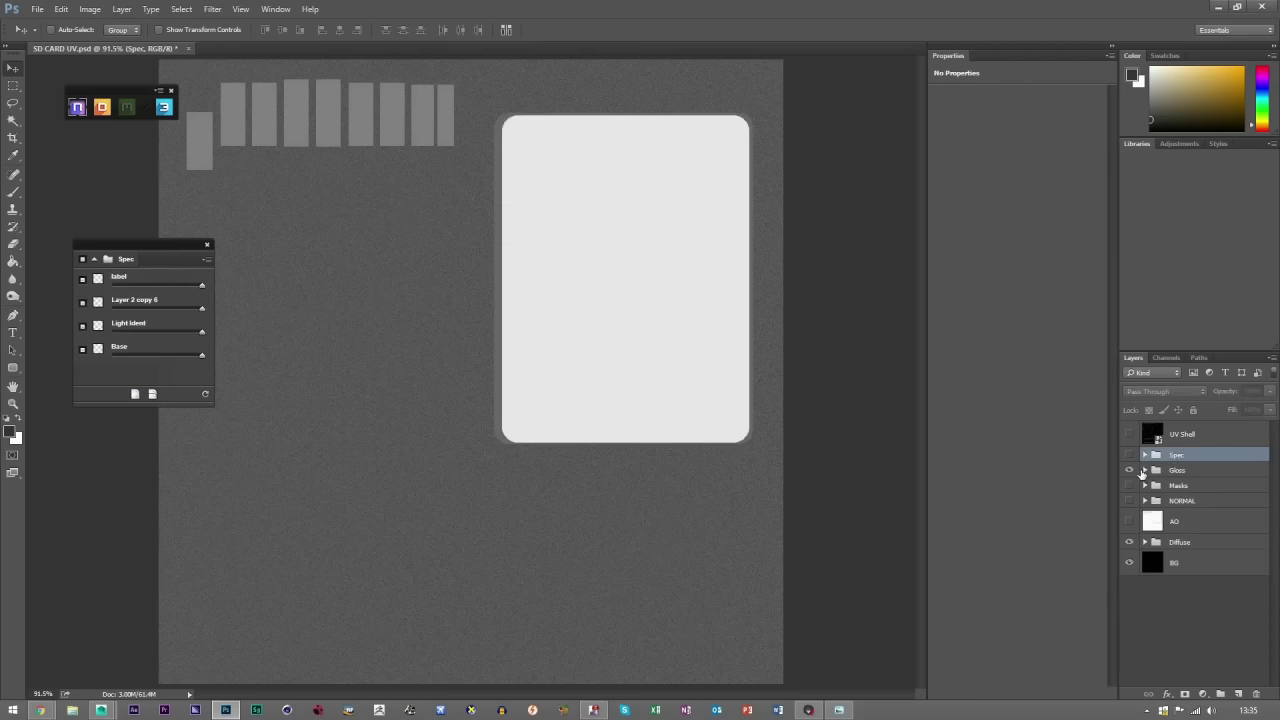
{"action": "left_click", "coordinate": [1145, 470]}
{"action": "left_click", "coordinate": [1207, 566]}
{"action": "double_click", "coordinate": [1208, 564]}
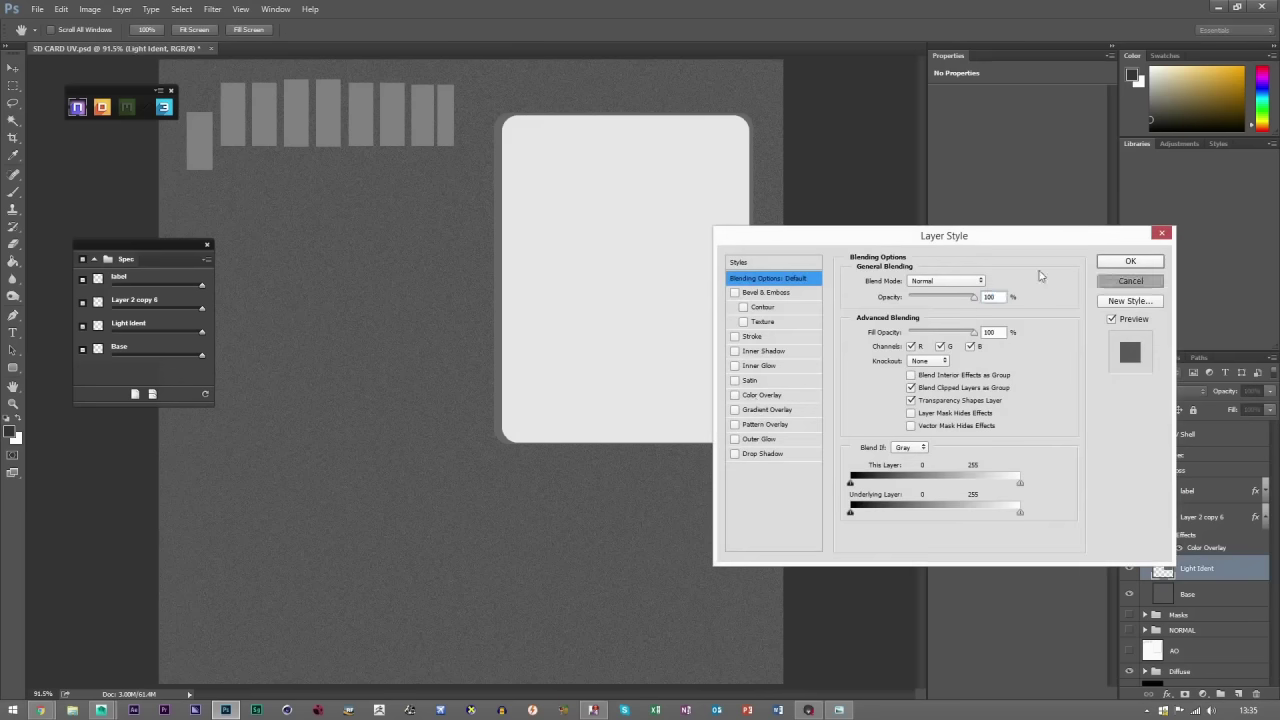
{"action": "left_click", "coordinate": [1130, 281]}
{"action": "left_click", "coordinate": [121, 9]}
{"action": "mouse_move", "coordinate": [90, 9]}
{"action": "mouse_move", "coordinate": [150, 43]}
{"action": "left_click", "coordinate": [278, 44]}
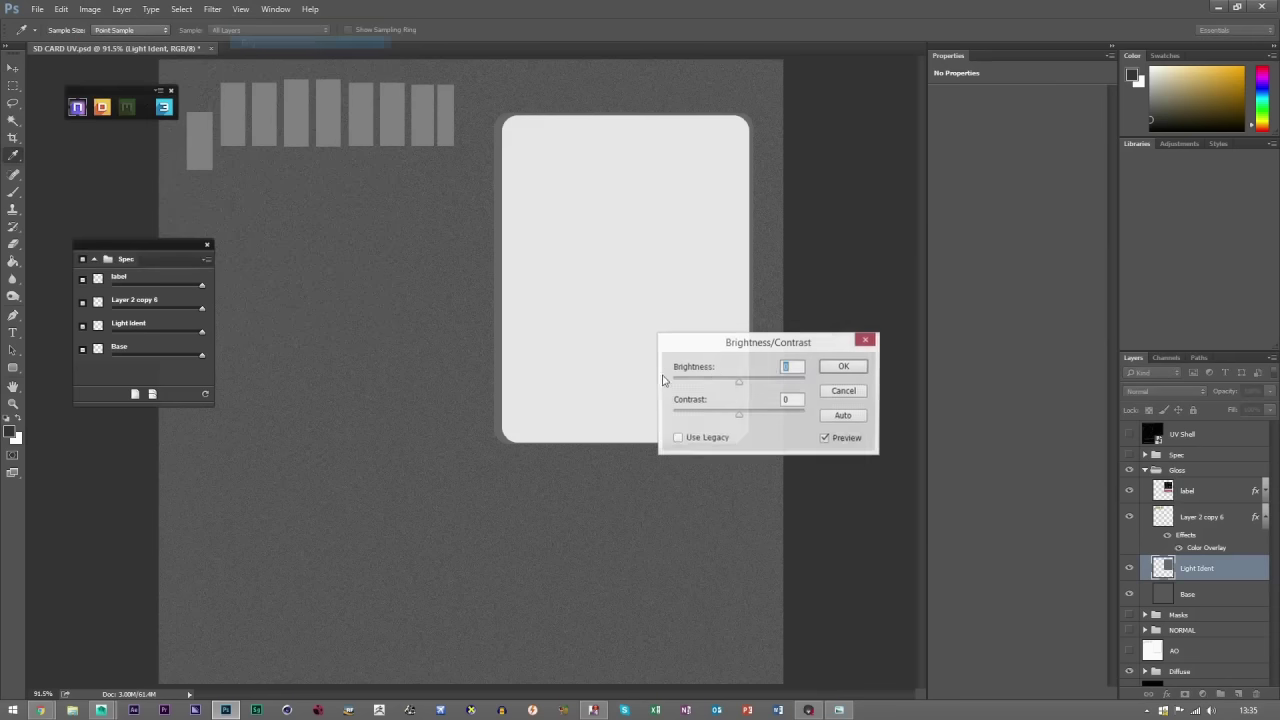
{"action": "left_click_drag", "start_coordinate": [740, 388], "coordinate": [728, 388]}
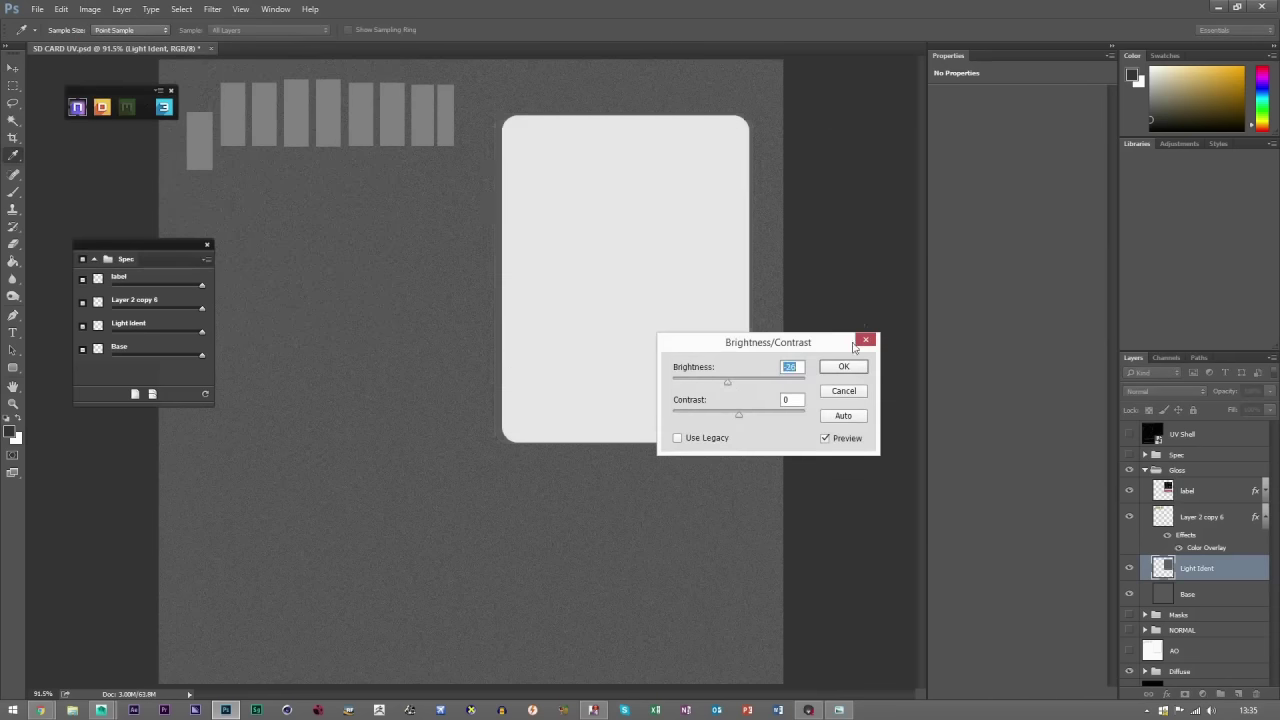
{"action": "left_click", "coordinate": [846, 368]}
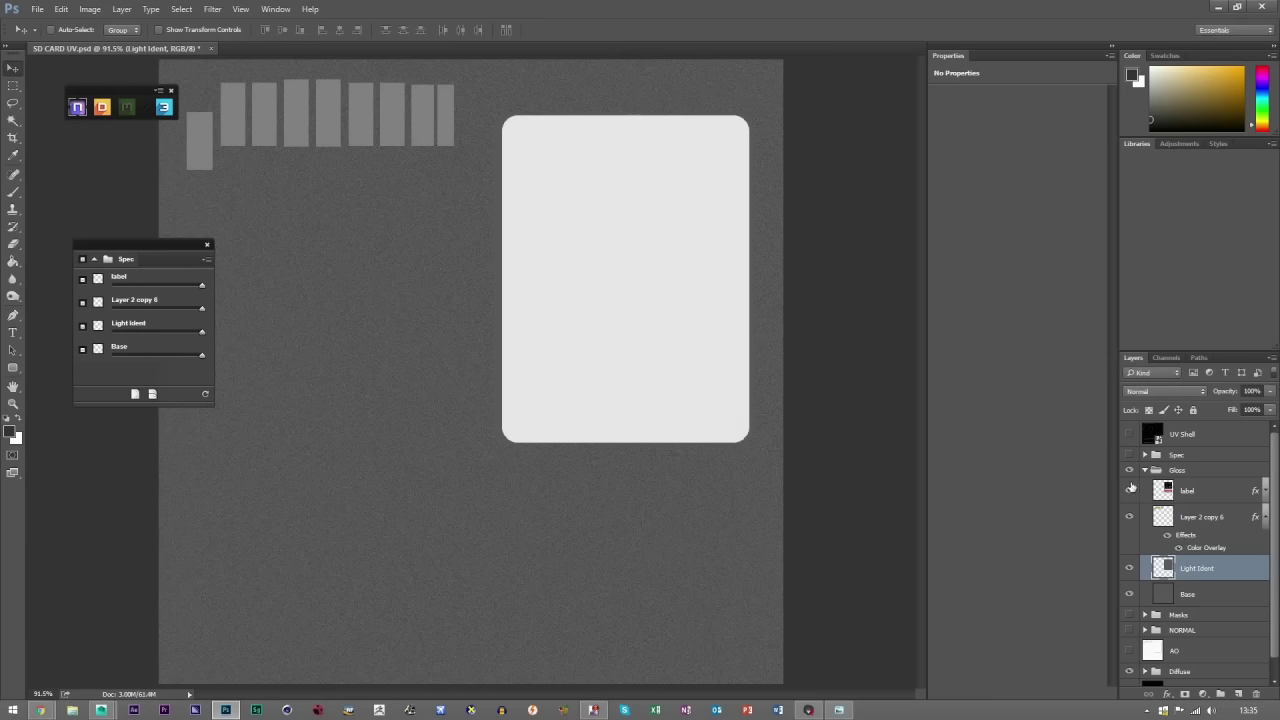
Collapse Gloss, turn the Spec group back on and expand it, selecting its Base layer.
{"action": "left_click", "coordinate": [1145, 470]}
{"action": "left_click", "coordinate": [1130, 455]}
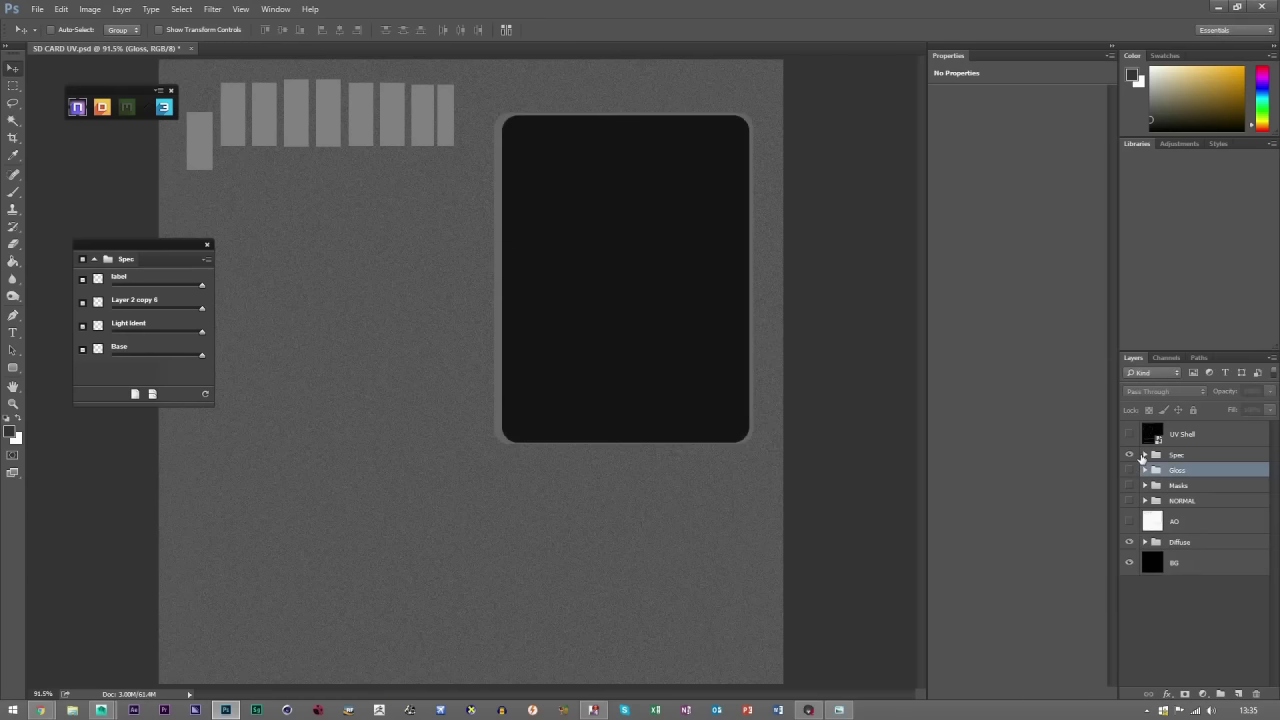
{"action": "left_click", "coordinate": [1144, 455]}
{"action": "double_click", "coordinate": [1236, 560]}
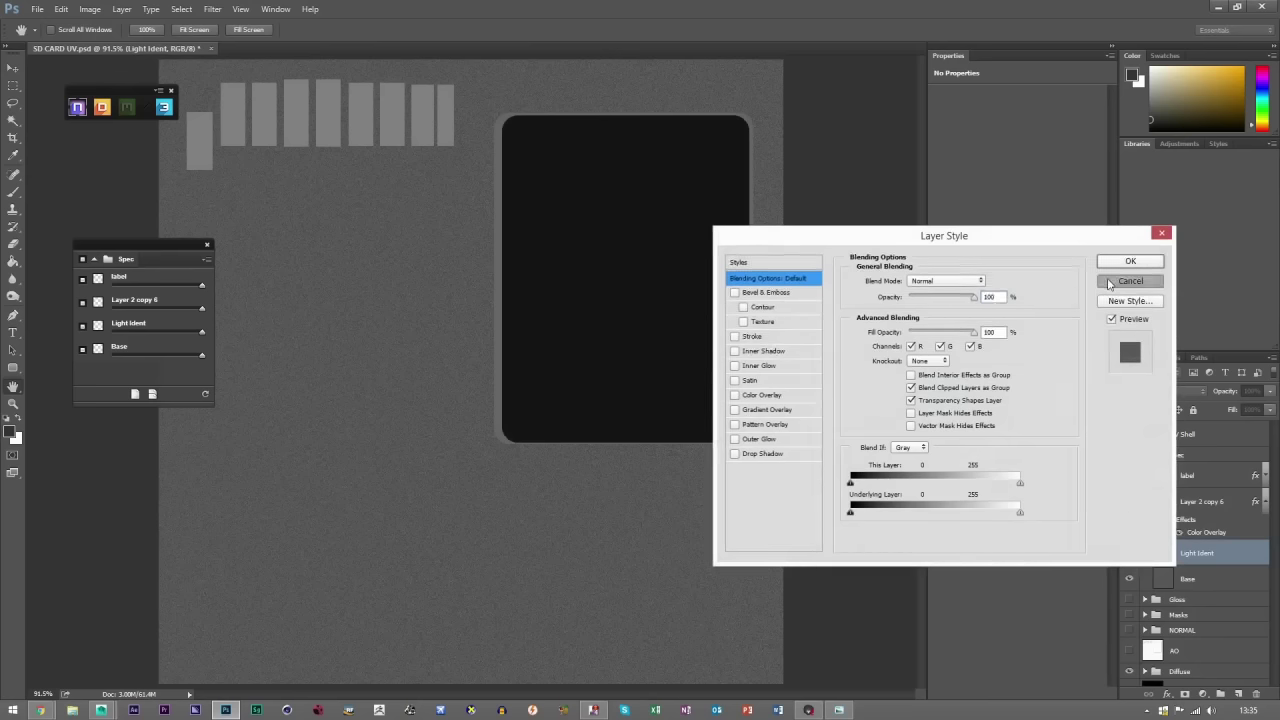
{"action": "left_click", "coordinate": [1130, 281]}
{"action": "left_click", "coordinate": [1206, 579]}
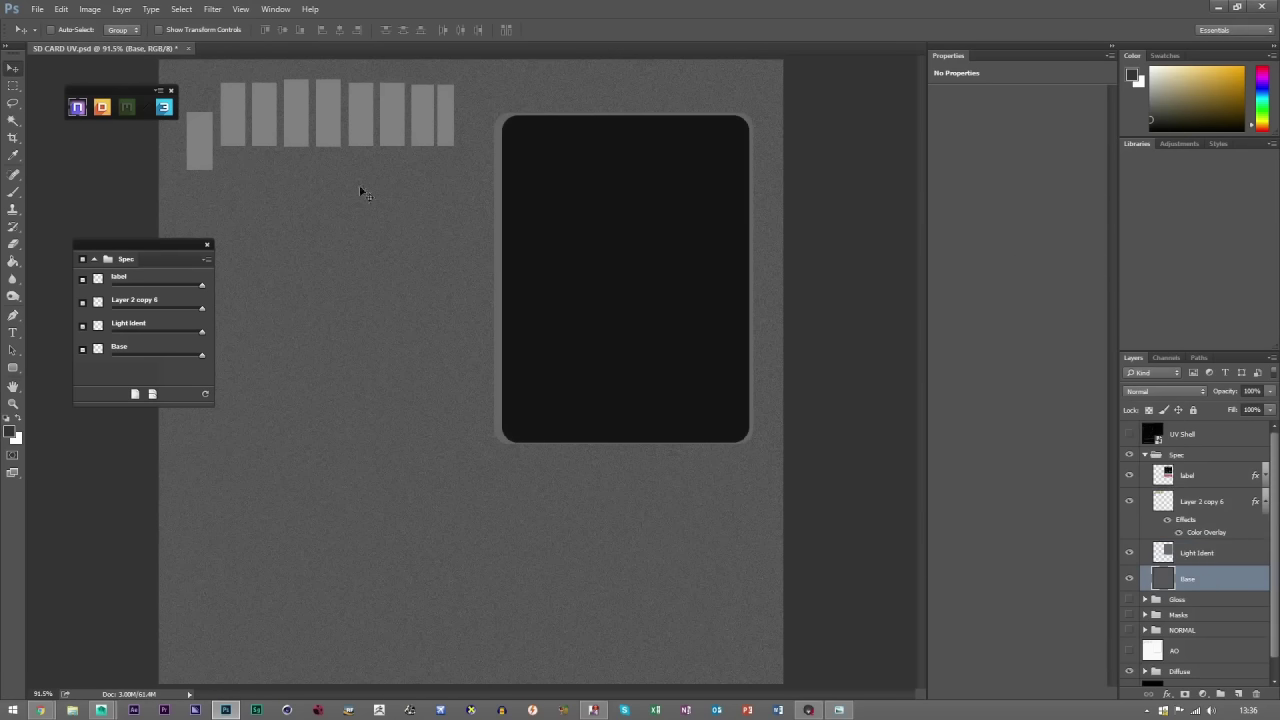
Drop the SD CARD material's specular intensity to 0.018 and check the reflections, then go back to Photoshop.
{"action": "left_click", "coordinate": [818, 710]}
{"action": "left_click_drag", "start_coordinate": [610, 370], "coordinate": [696, 389]}
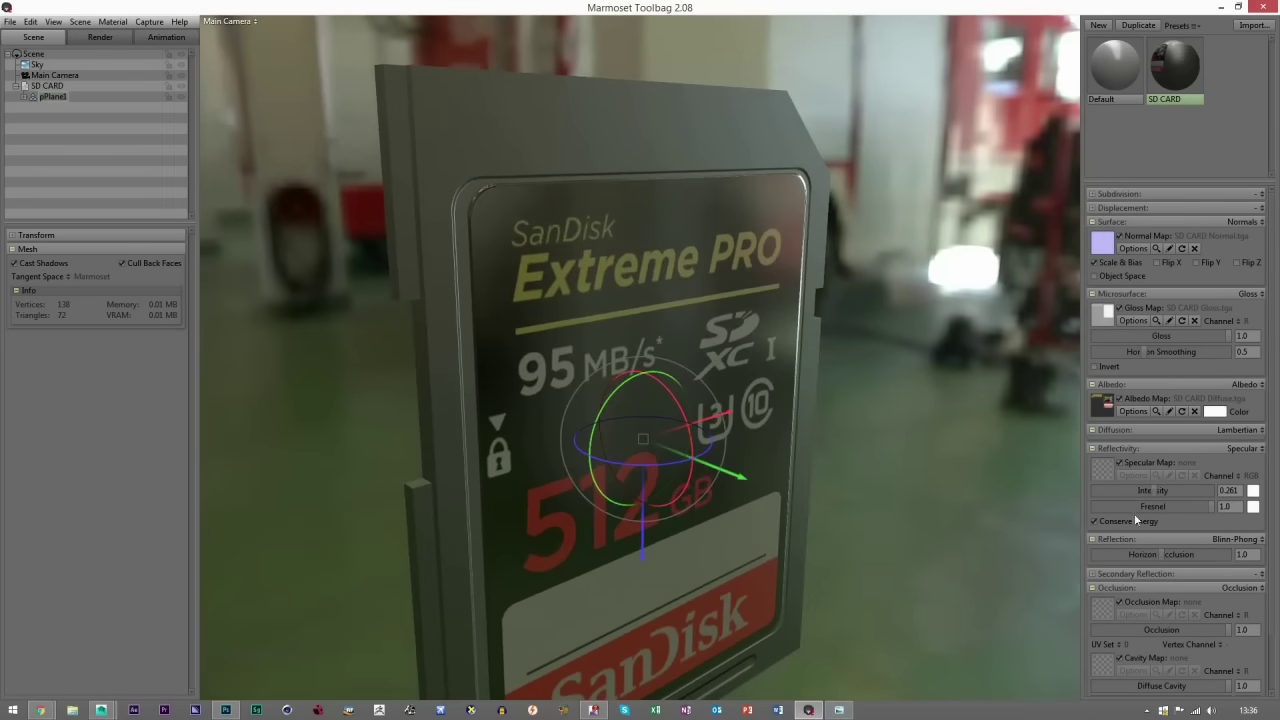
{"action": "left_click_drag", "start_coordinate": [1149, 482], "coordinate": [1097, 490]}
{"action": "left_click_drag", "start_coordinate": [740, 440], "coordinate": [832, 437]}
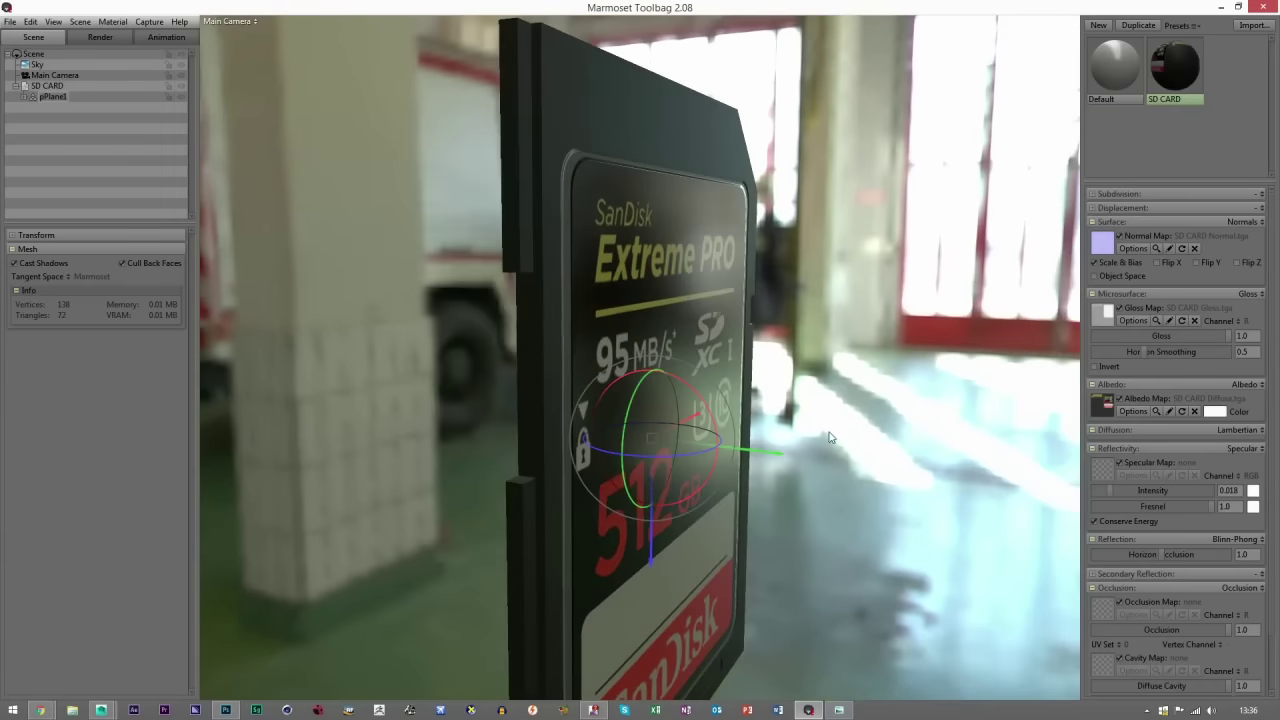
{"action": "left_click", "coordinate": [226, 710]}
Darken the Spec group's Base layer with Brightness/Contrast set to -150.
{"action": "double_click", "coordinate": [1230, 578]}
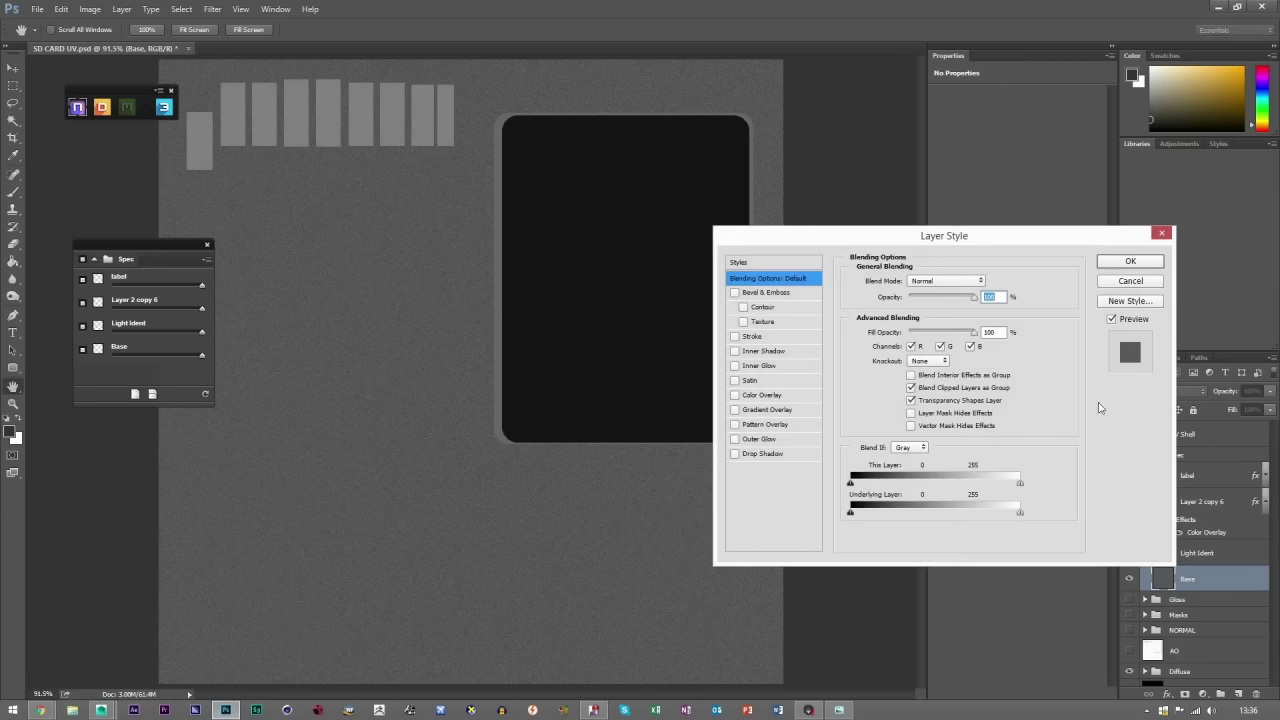
{"action": "left_click", "coordinate": [1130, 281]}
{"action": "left_click", "coordinate": [90, 9]}
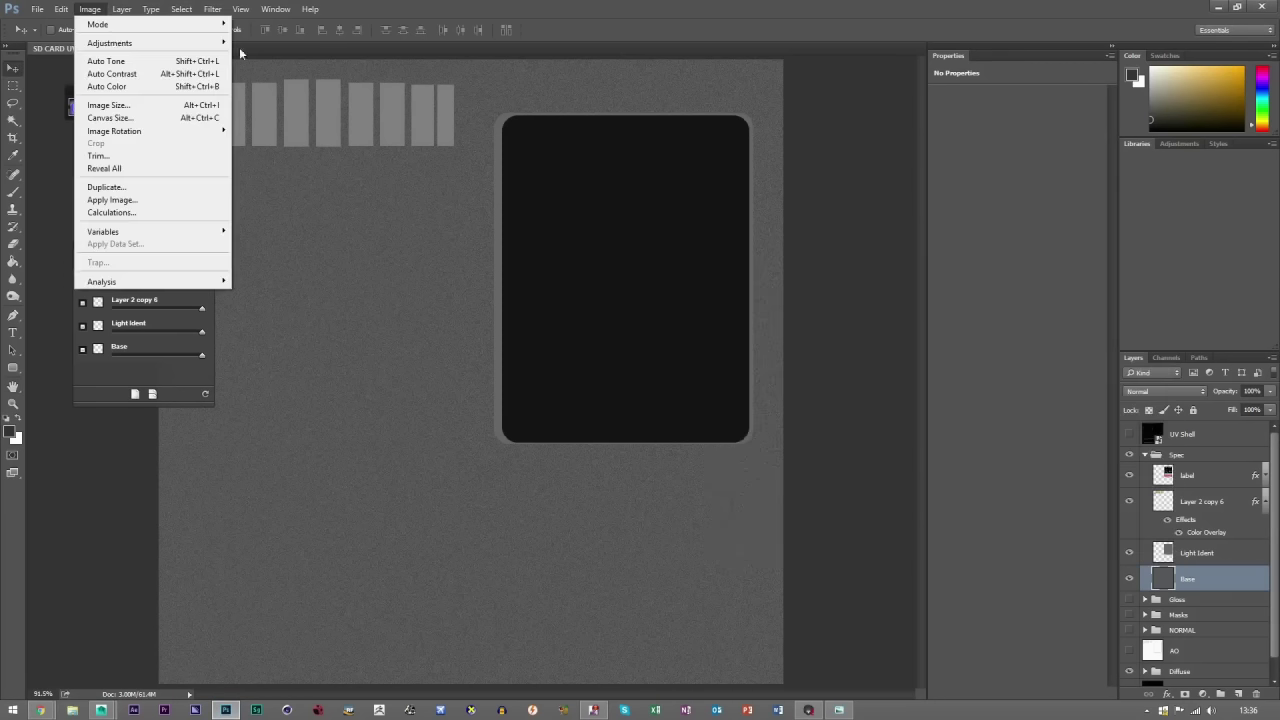
{"action": "mouse_move", "coordinate": [226, 43]}
{"action": "left_click", "coordinate": [270, 43]}
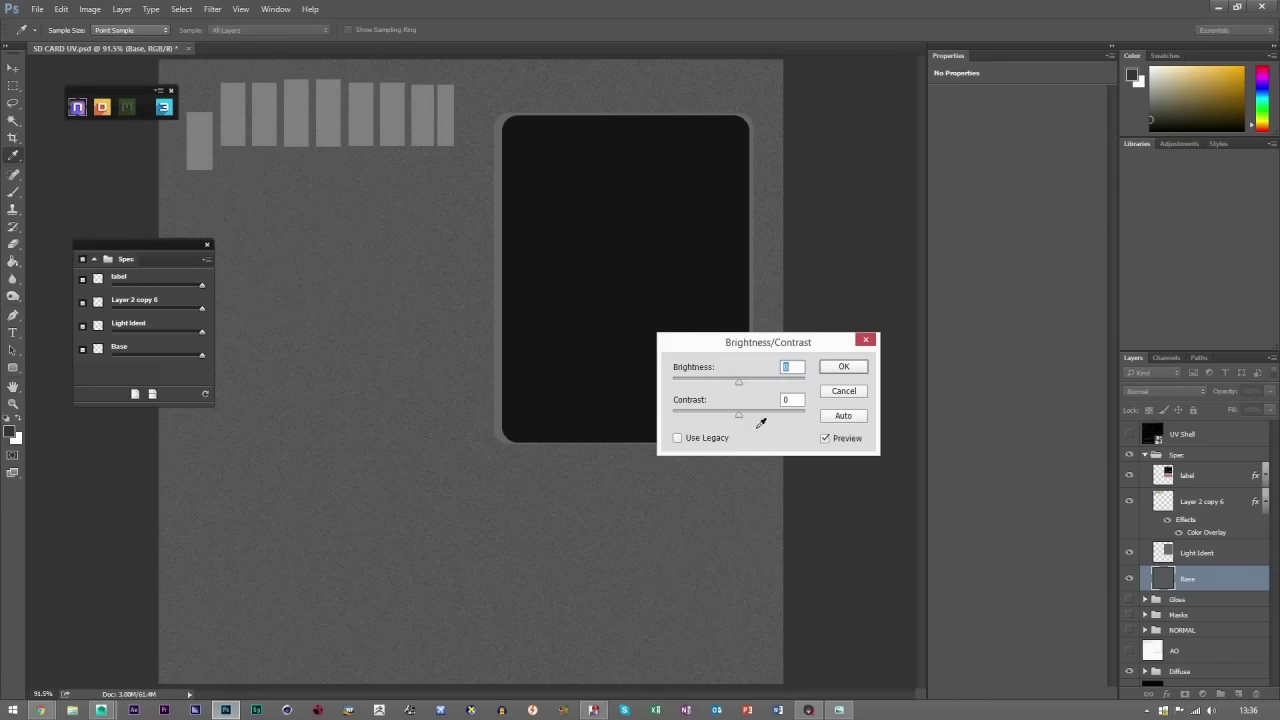
{"action": "left_click_drag", "start_coordinate": [739, 383], "coordinate": [674, 391]}
{"action": "left_click", "coordinate": [843, 367]}
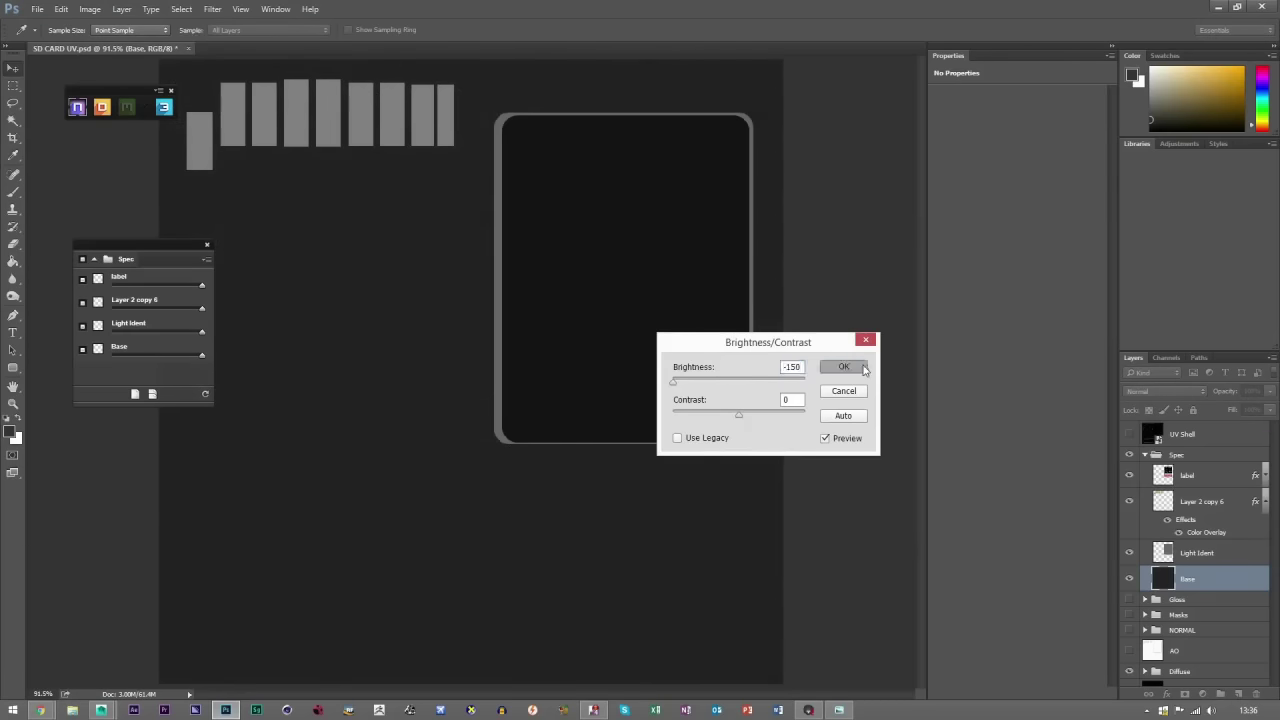
Select Light Ident and lower its brightness to -150 with Brightness/Contrast.
{"action": "left_click", "coordinate": [1200, 553]}
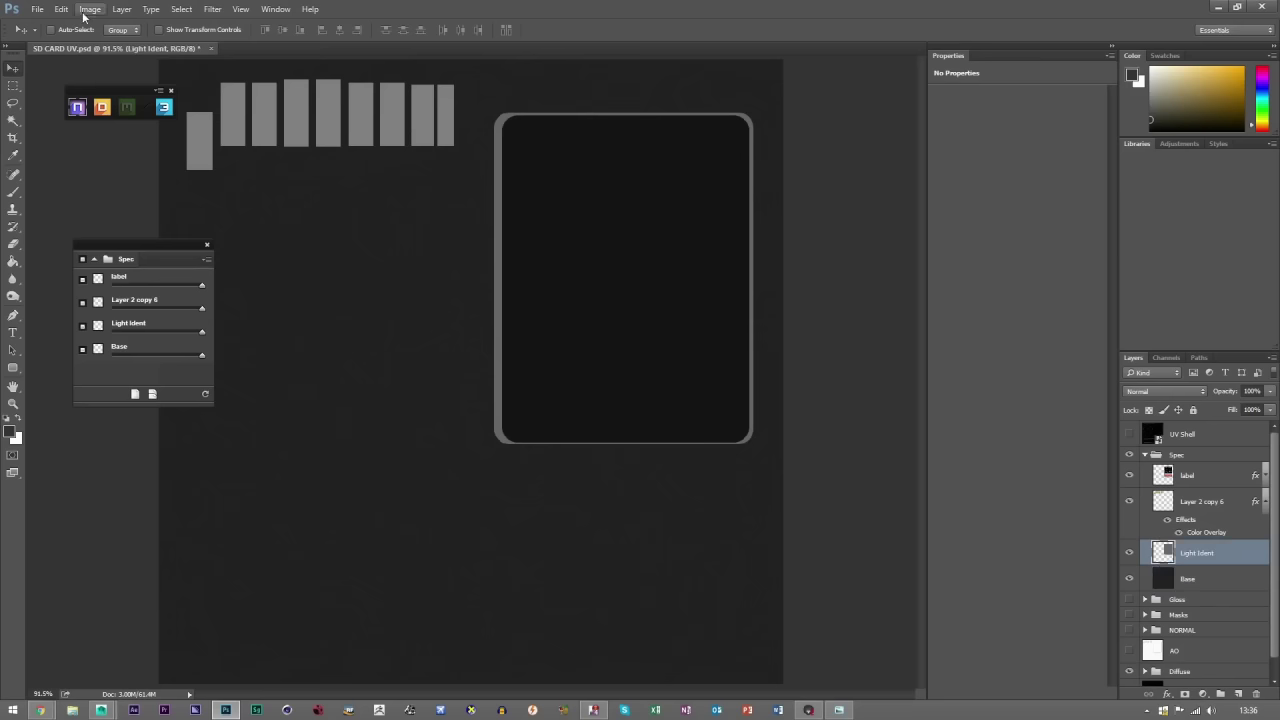
{"action": "left_click", "coordinate": [90, 9]}
{"action": "mouse_move", "coordinate": [150, 43]}
{"action": "left_click", "coordinate": [270, 55]}
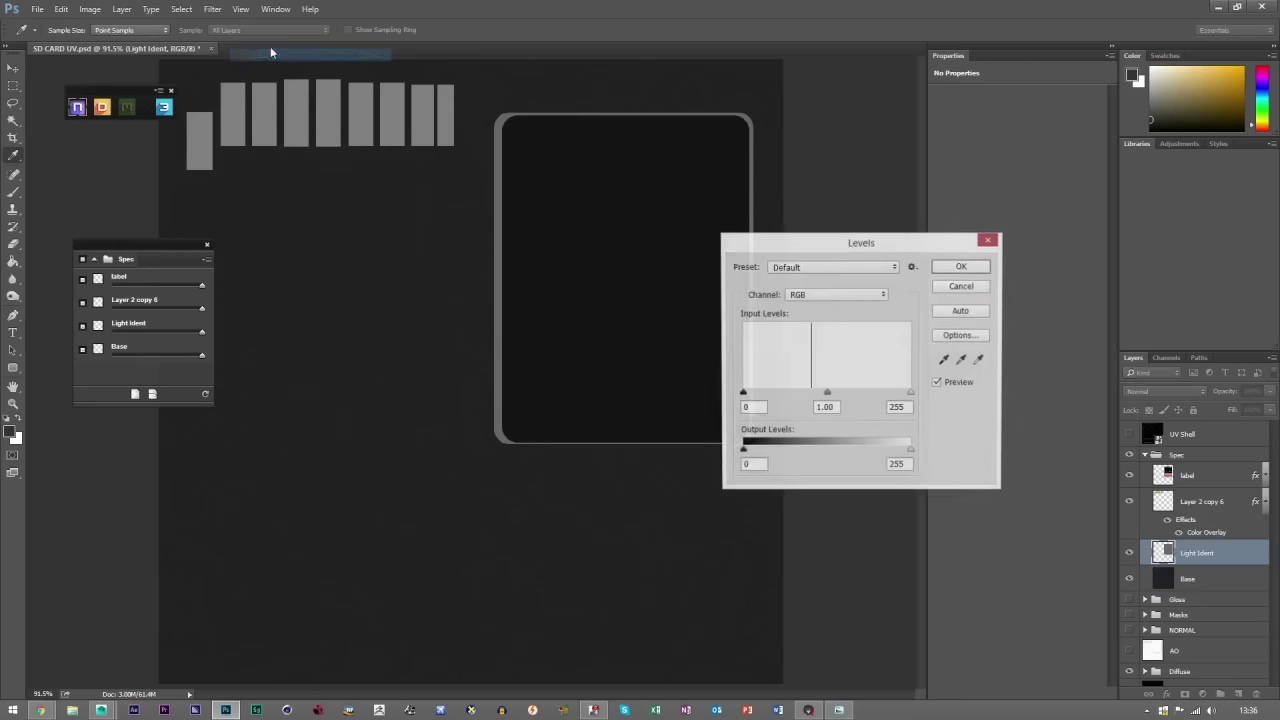
{"action": "left_click", "coordinate": [975, 288]}
{"action": "left_click", "coordinate": [90, 9]}
{"action": "mouse_move", "coordinate": [100, 43]}
{"action": "left_click", "coordinate": [270, 43]}
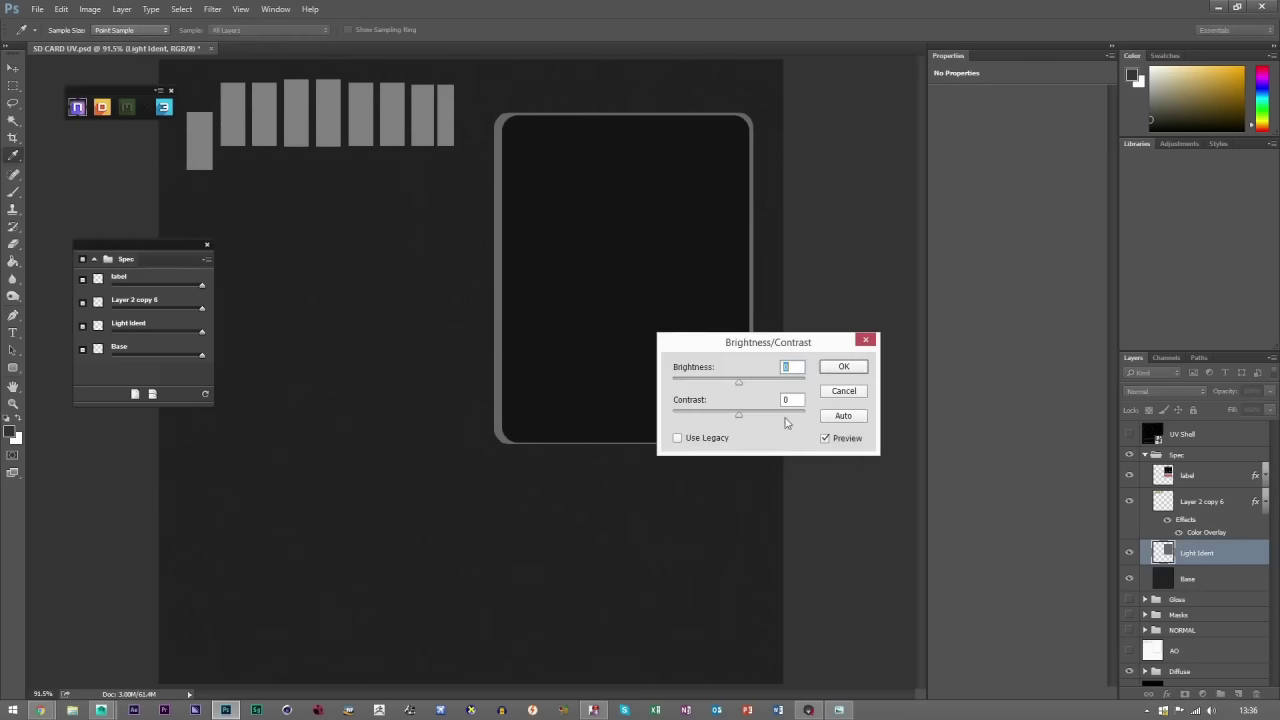
{"action": "left_click_drag", "start_coordinate": [738, 383], "coordinate": [664, 390]}
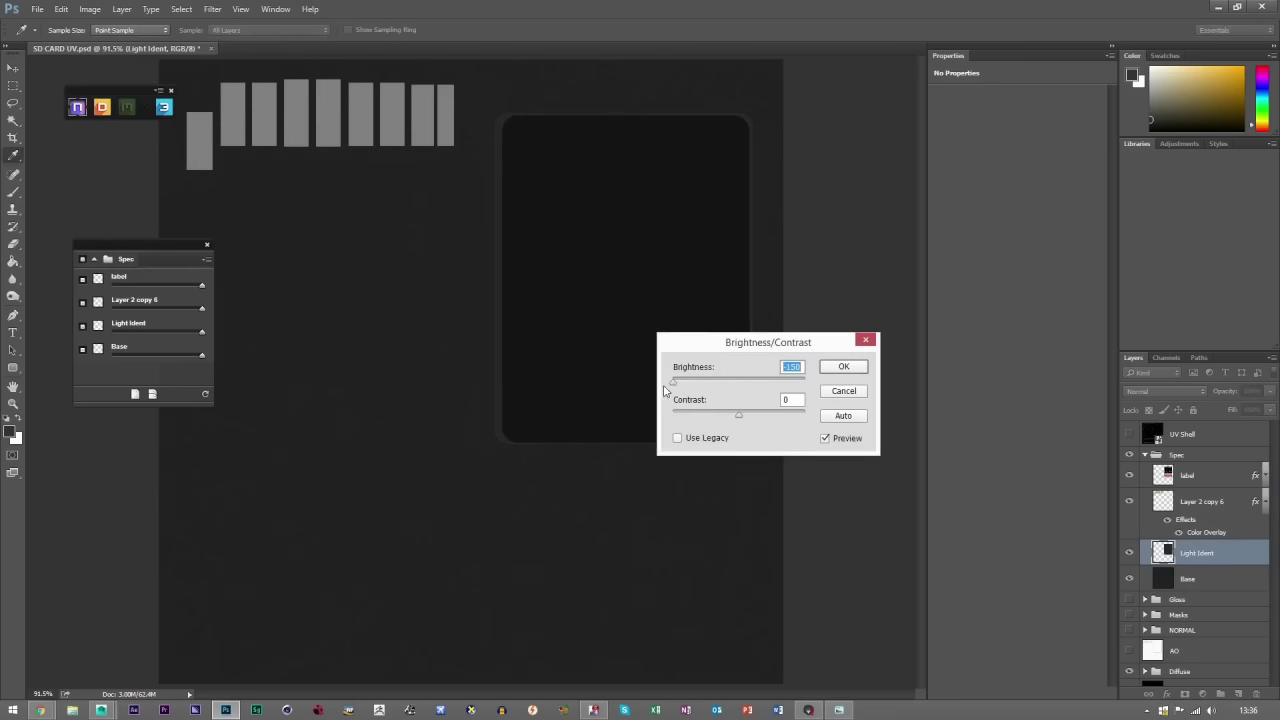
{"action": "left_click", "coordinate": [843, 367]}
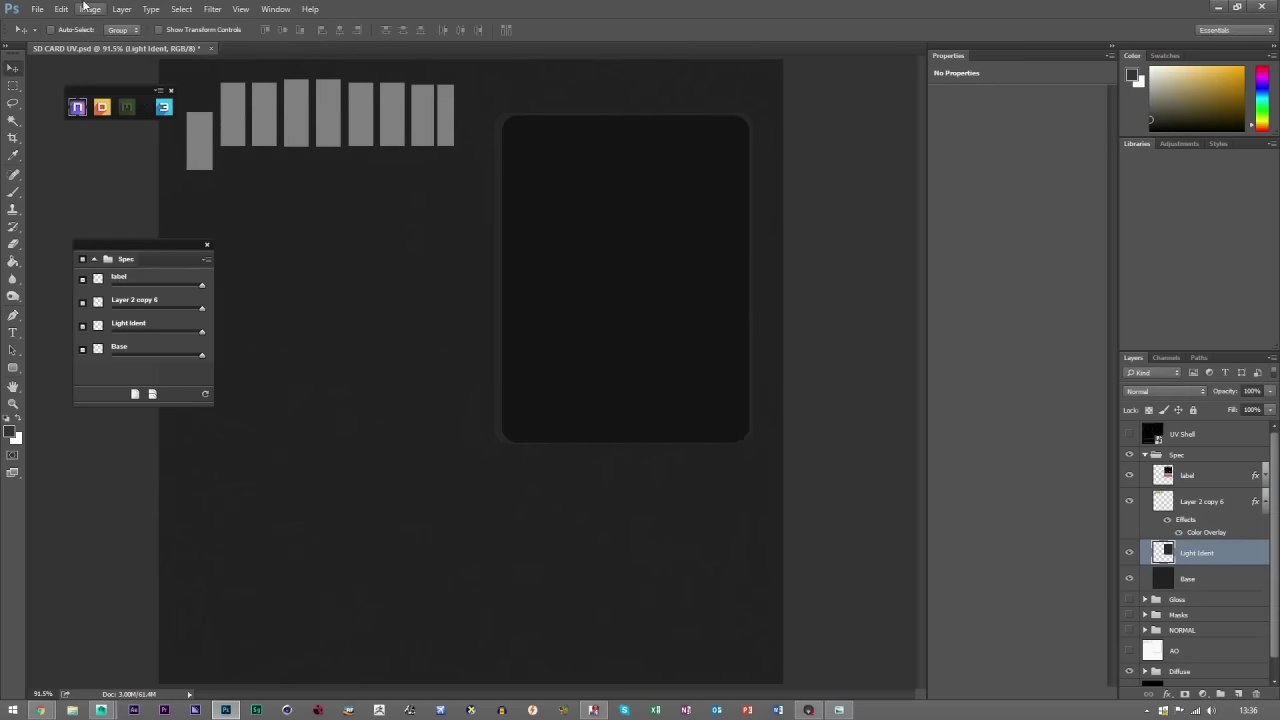
Darken Light Ident slightly more (about -26), then select the Spec group with the Move tool.
{"action": "left_click", "coordinate": [90, 9]}
{"action": "mouse_move", "coordinate": [110, 43]}
{"action": "left_click", "coordinate": [290, 43]}
{"action": "left_click_drag", "start_coordinate": [738, 386], "coordinate": [727, 381]}
{"action": "left_click", "coordinate": [843, 367]}
{"action": "key", "text": "v"}
{"action": "left_click", "coordinate": [1146, 461]}
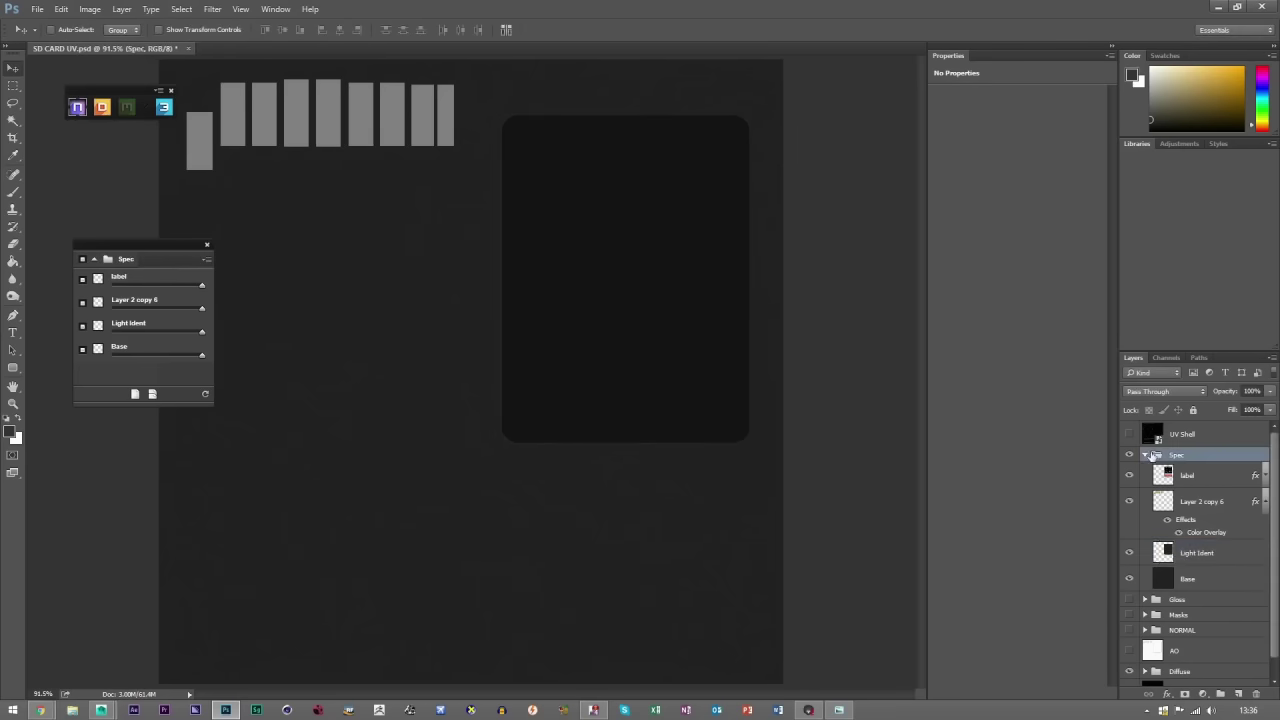
Hide the Spec group and save the gloss map as Targa, overwriting SD CARD Gloss.
{"action": "left_click", "coordinate": [1145, 455]}
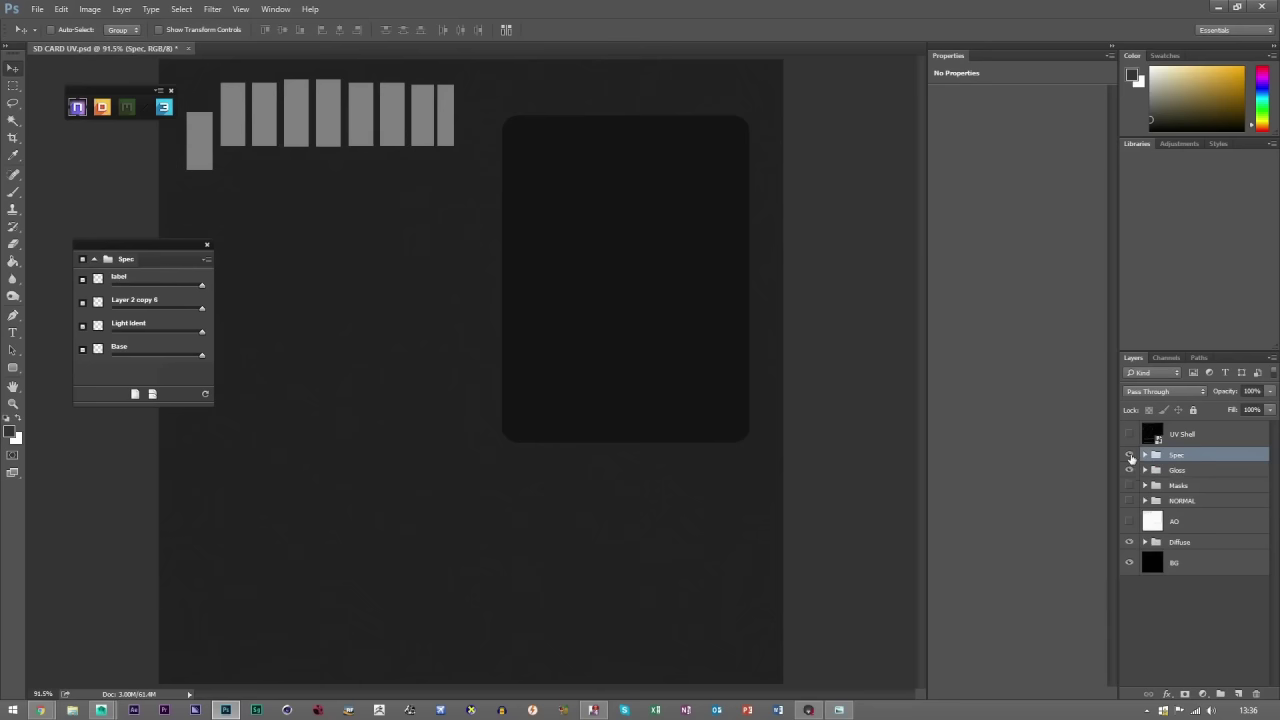
{"action": "left_click", "coordinate": [1130, 456]}
{"action": "left_click", "coordinate": [1130, 456]}
{"action": "left_click", "coordinate": [1130, 456]}
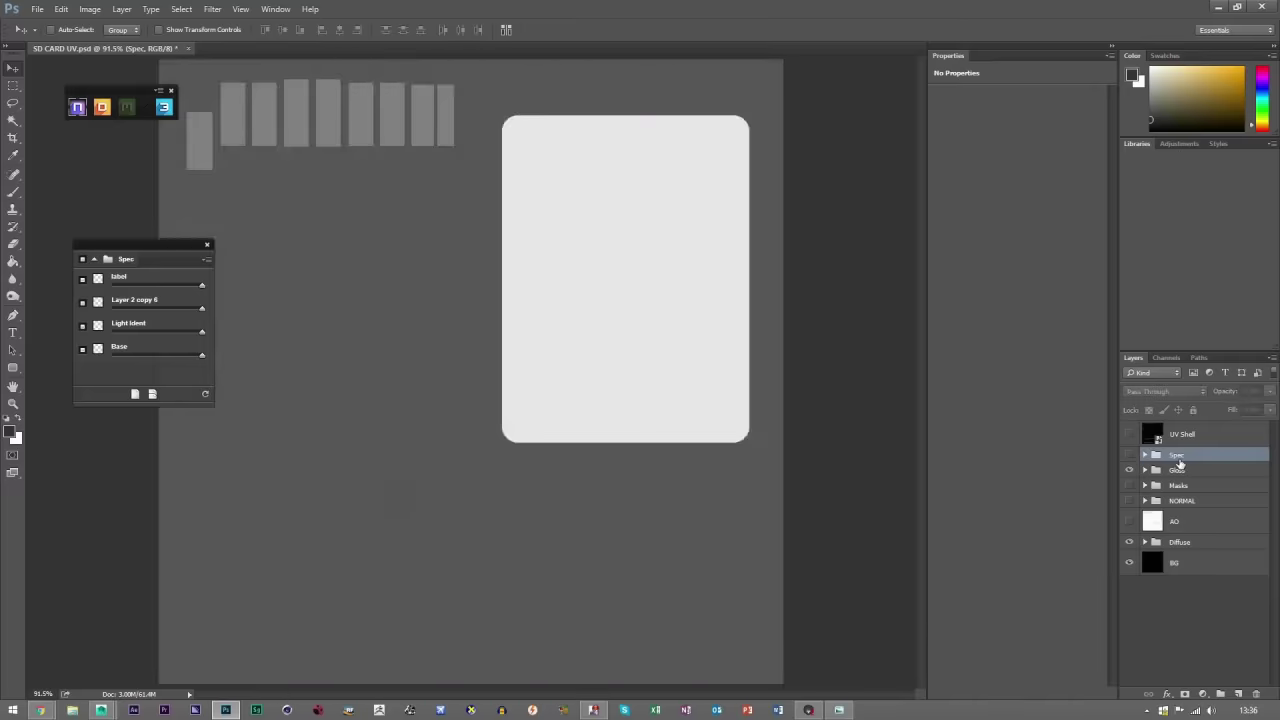
{"action": "left_click", "coordinate": [36, 9]}
{"action": "left_click", "coordinate": [80, 154]}
{"action": "left_click", "coordinate": [360, 406]}
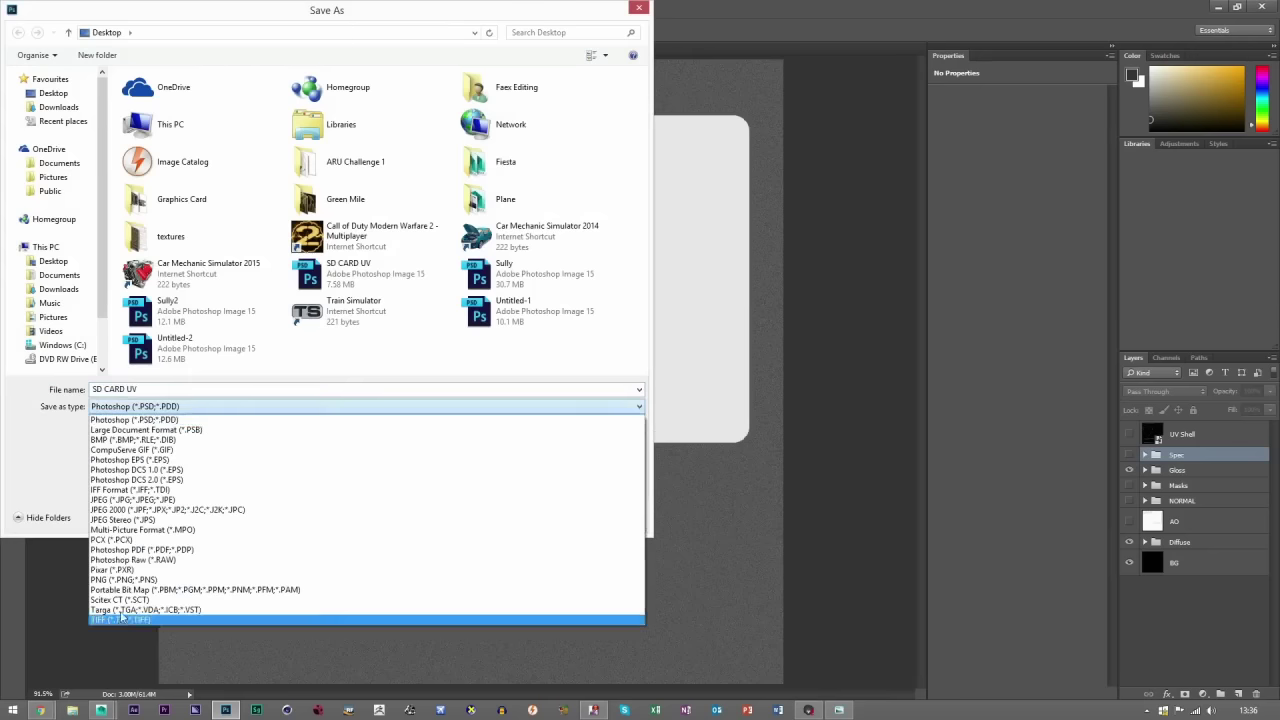
{"action": "left_click", "coordinate": [150, 593]}
{"action": "left_click", "coordinate": [205, 318]}
{"action": "double_click", "coordinate": [205, 318]}
{"action": "left_click", "coordinate": [668, 357]}
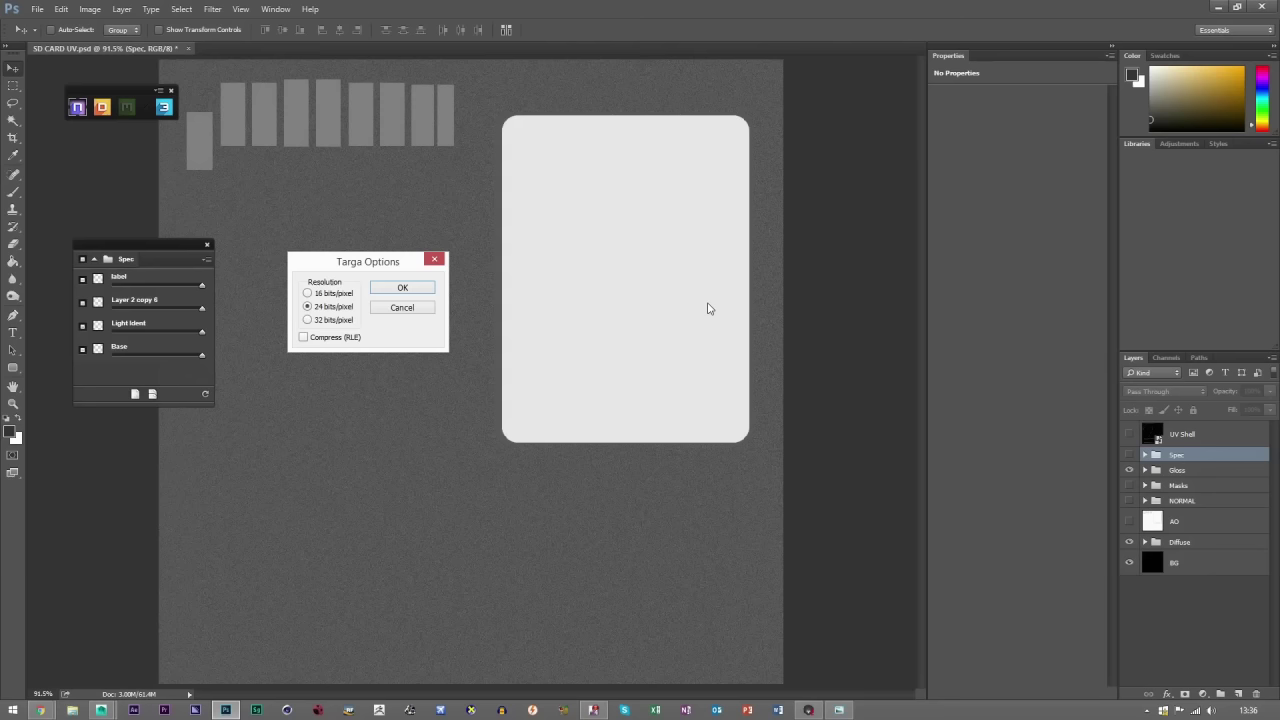
{"action": "left_click", "coordinate": [400, 289]}
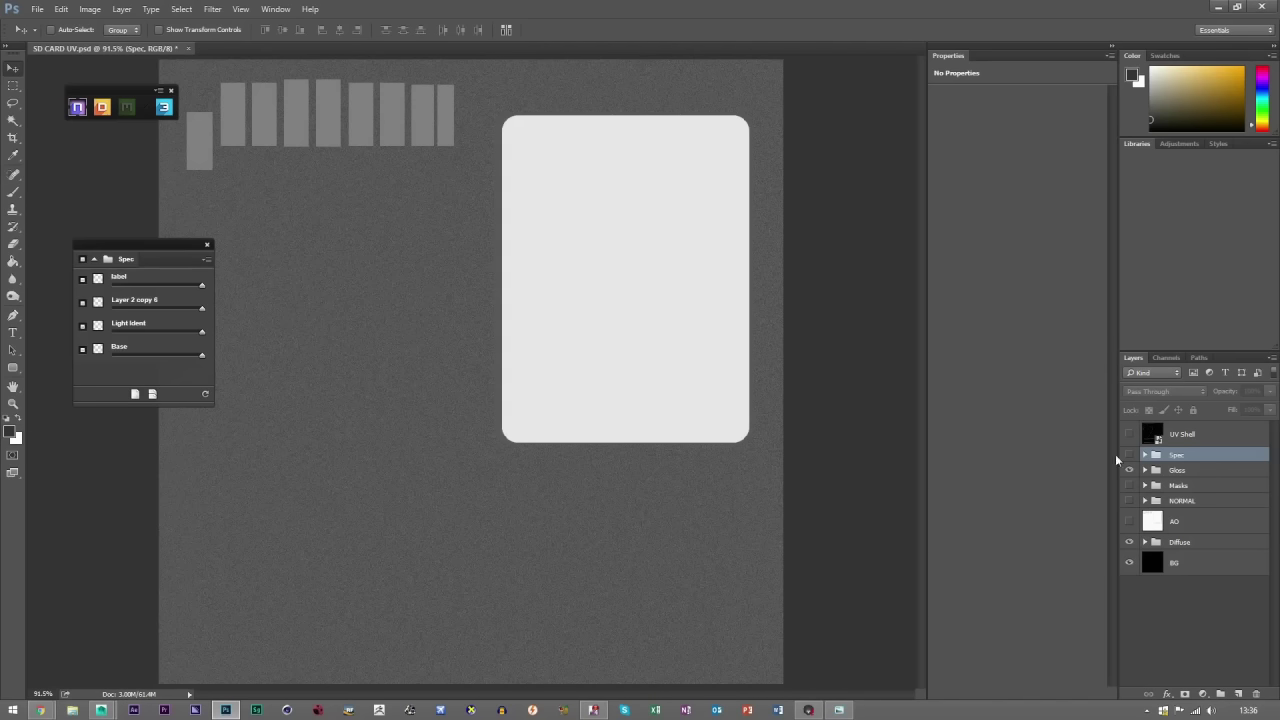
Show Spec, hide Gloss, and save the spec map as a new Targa named SD CARD Spec.
{"action": "left_click", "coordinate": [1129, 455]}
{"action": "left_click", "coordinate": [1129, 470]}
{"action": "left_click", "coordinate": [36, 9]}
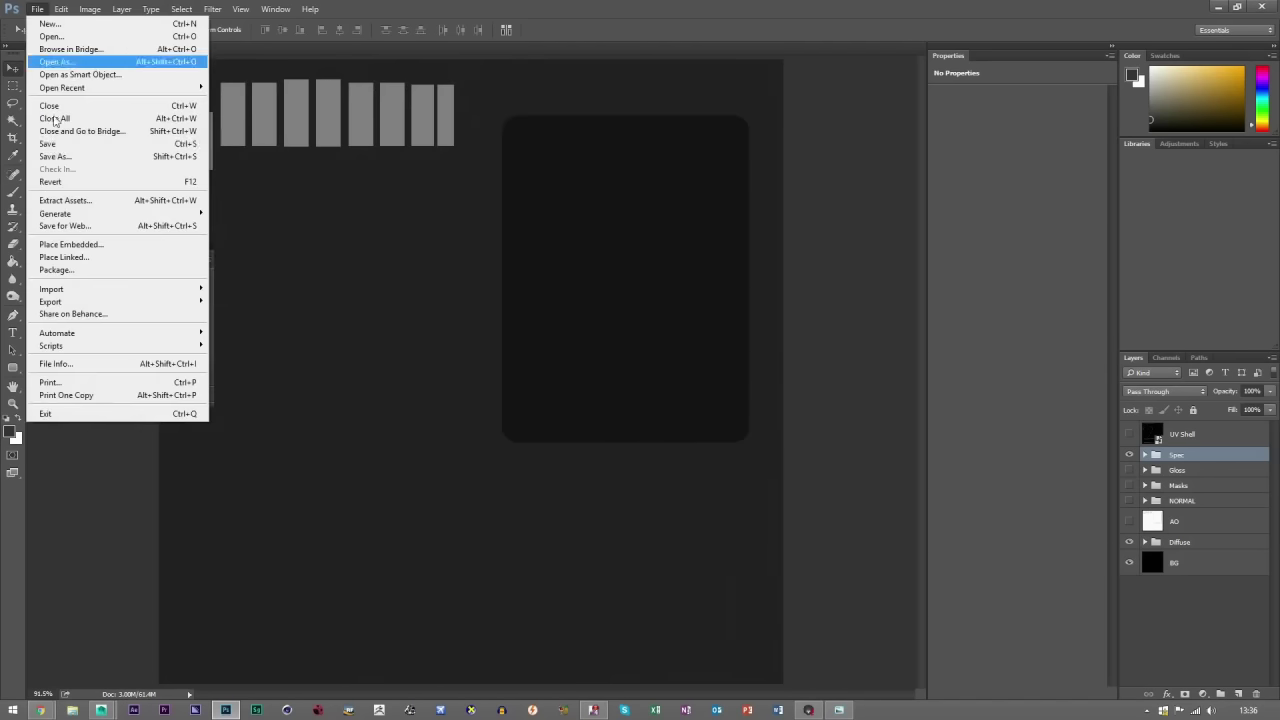
{"action": "left_click", "coordinate": [56, 156]}
{"action": "left_click", "coordinate": [140, 406]}
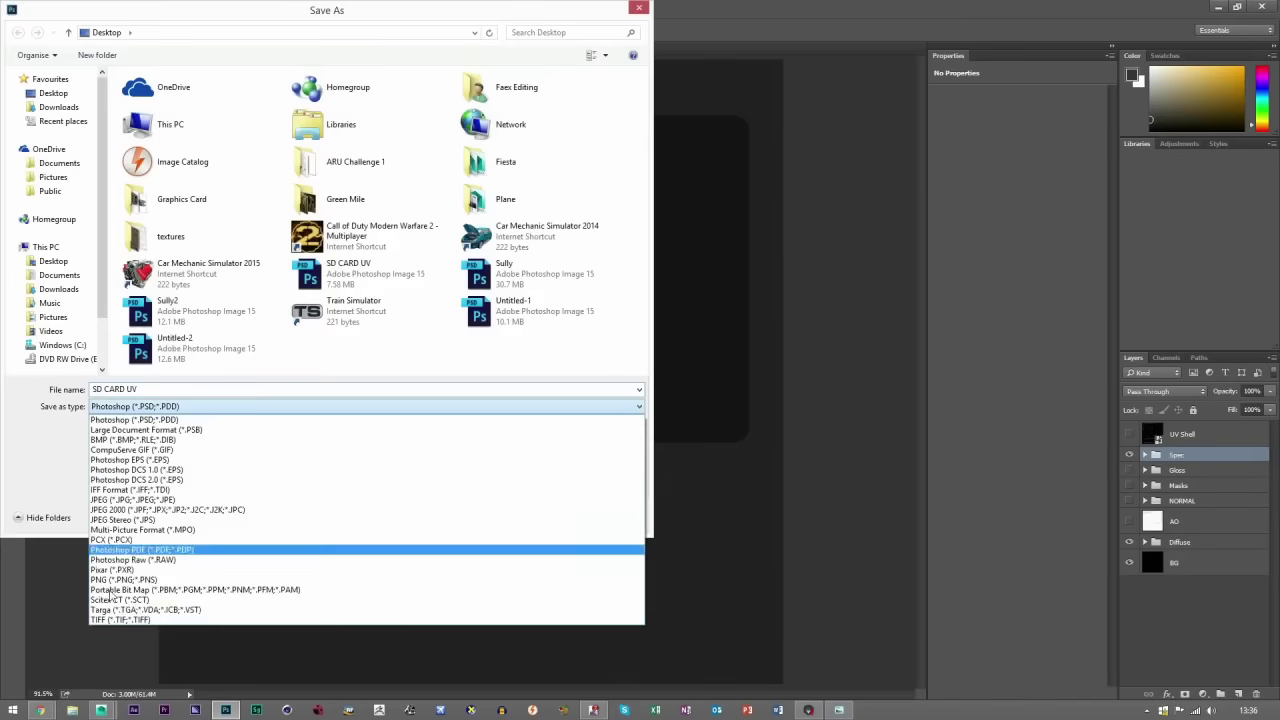
{"action": "left_click", "coordinate": [112, 609]}
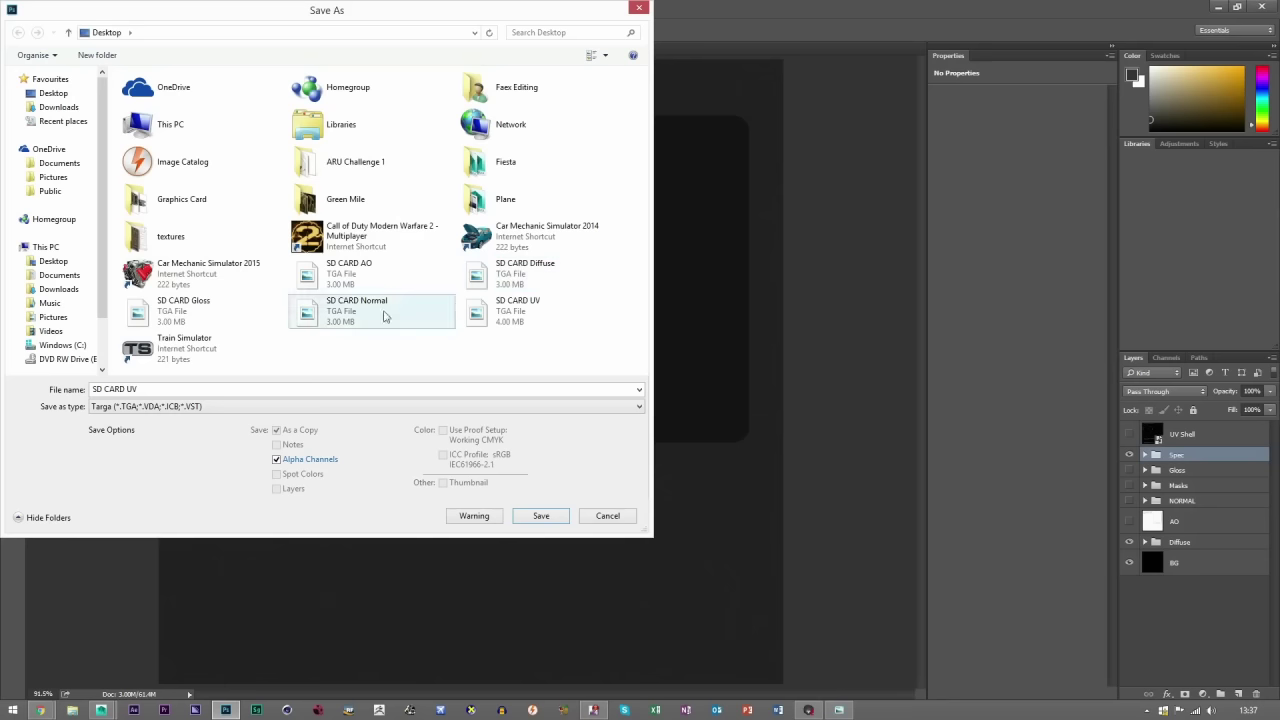
{"action": "double_click", "coordinate": [115, 389]}
{"action": "left_click", "coordinate": [130, 389]}
{"action": "key", "text": "Delete"}
{"action": "key", "text": "Delete"}
{"action": "type", "text": "Spec"}
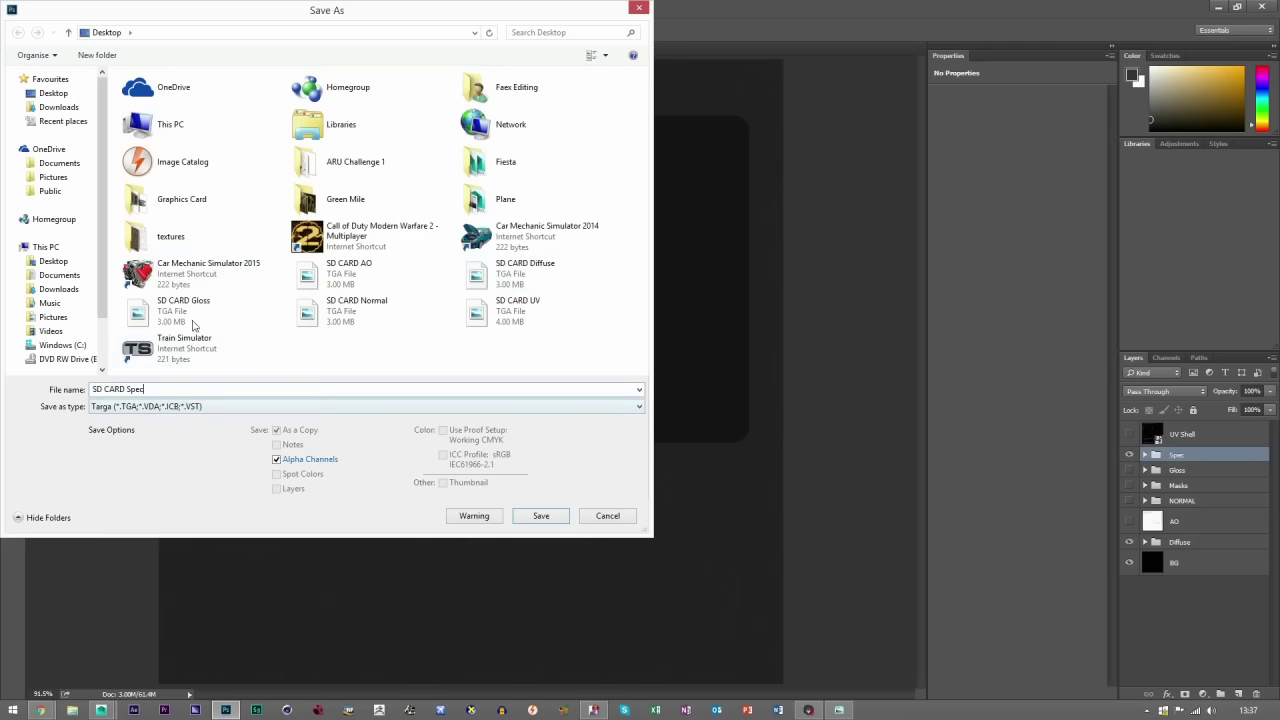
{"action": "left_click", "coordinate": [540, 515]}
{"action": "left_click", "coordinate": [402, 288]}
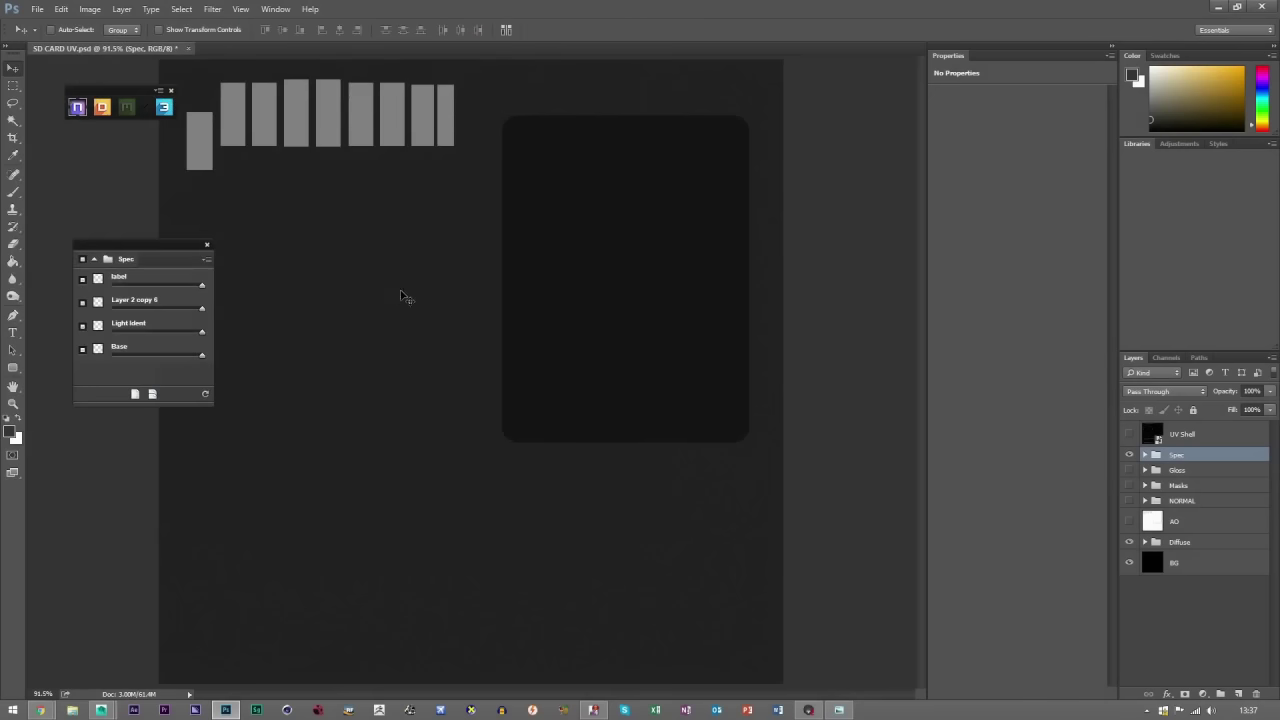
{"action": "left_click", "coordinate": [809, 710]}
Load SD CARD Spec.tga into the SD CARD material's Specular Map slot and inspect the card.
{"action": "left_click_drag", "start_coordinate": [658, 367], "coordinate": [709, 318]}
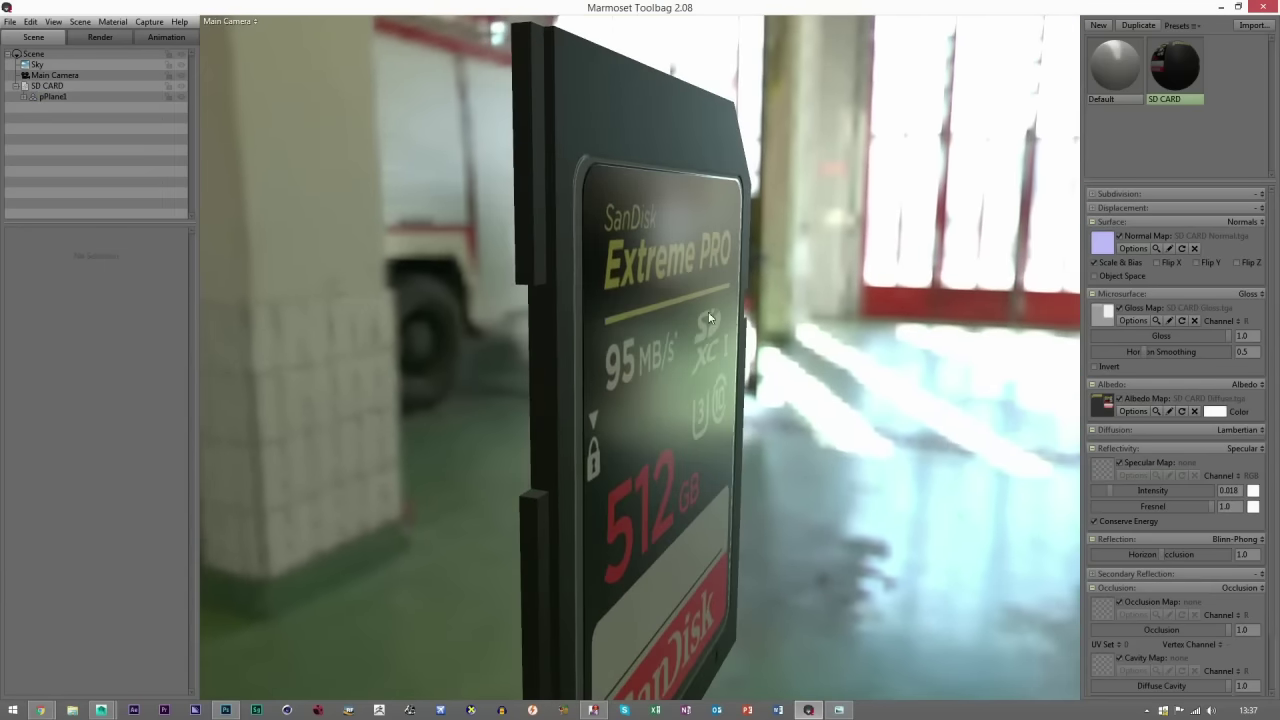
{"action": "left_click", "coordinate": [1104, 468]}
{"action": "key", "text": "Escape"}
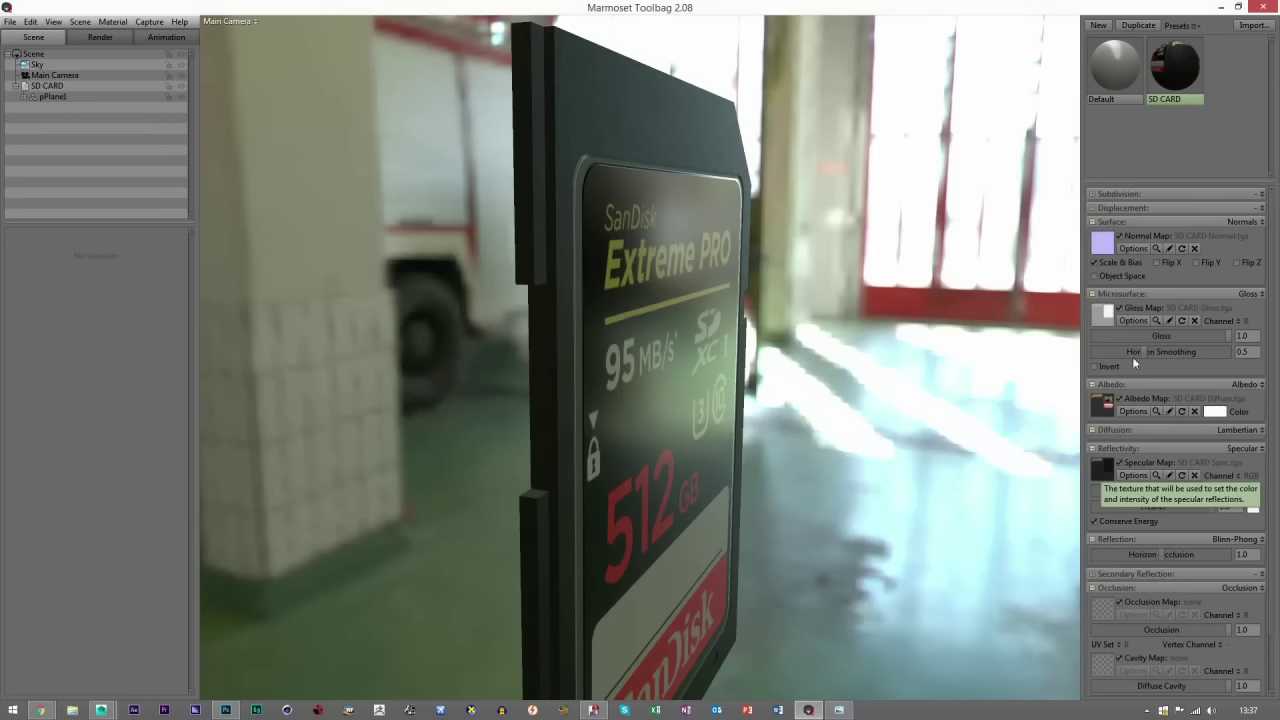
{"action": "left_click_drag", "start_coordinate": [742, 187], "coordinate": [667, 180]}
{"action": "left_click_drag", "start_coordinate": [757, 226], "coordinate": [716, 218]}
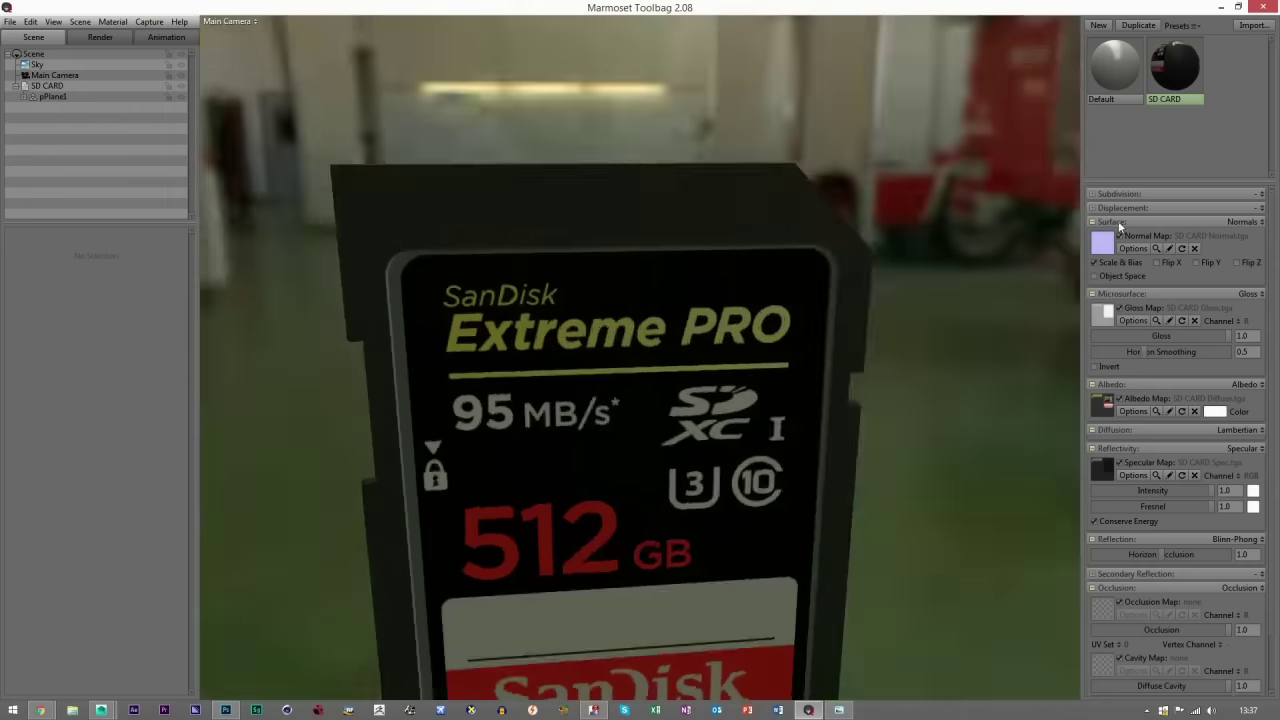
{"action": "left_click_drag", "start_coordinate": [928, 410], "coordinate": [718, 467]}
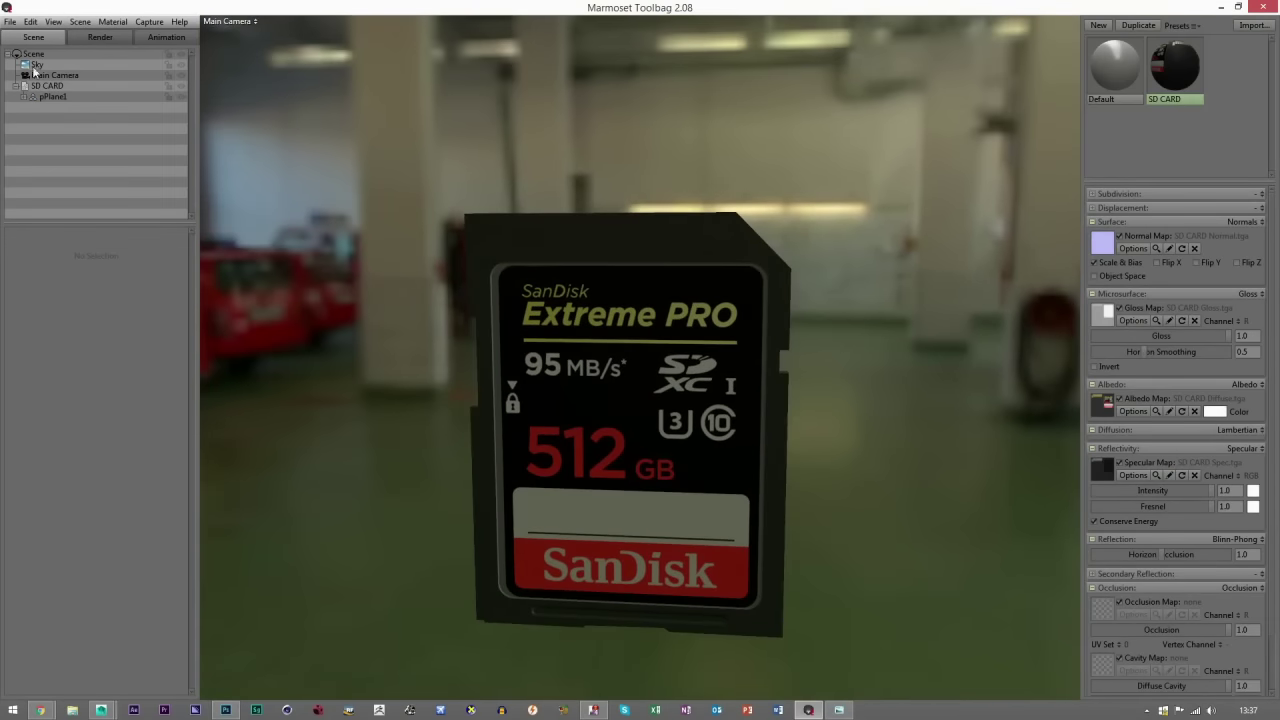
Rotate the Sky lighting to about 242 and orbit around the card to check it.
{"action": "left_click", "coordinate": [36, 65]}
{"action": "left_click_drag", "start_coordinate": [27, 298], "coordinate": [109, 298]}
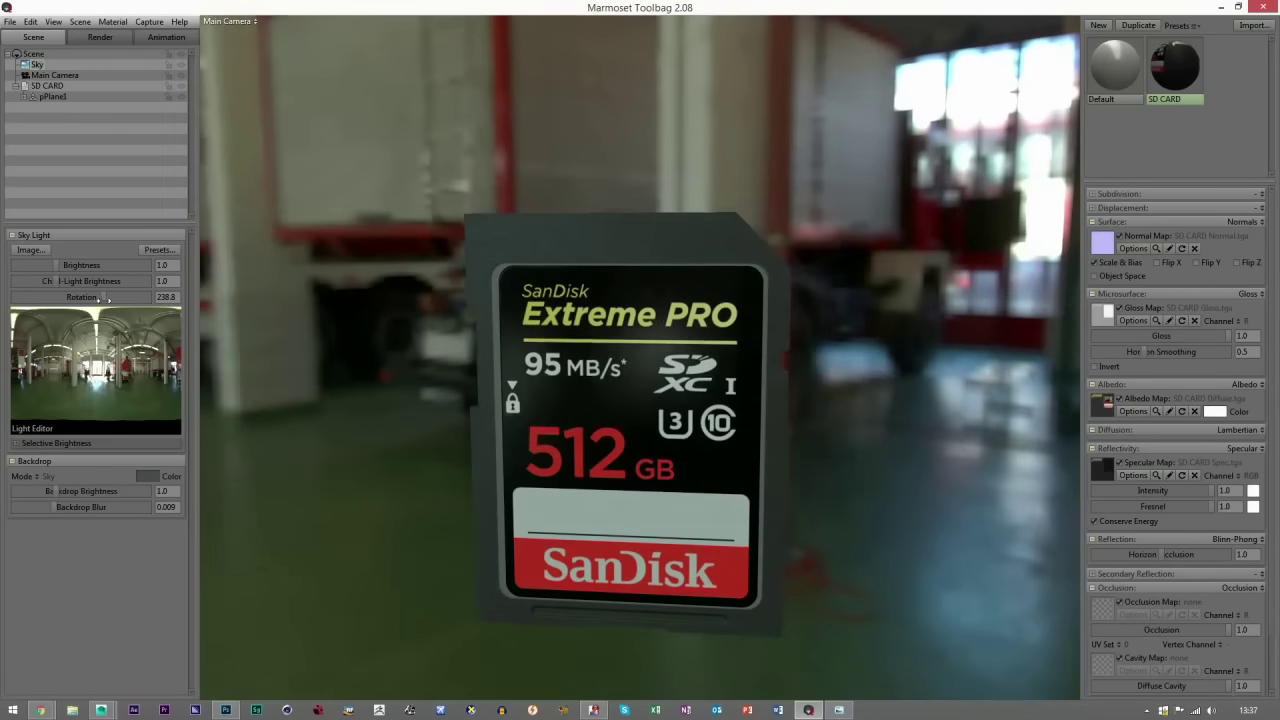
{"action": "left_click_drag", "start_coordinate": [742, 446], "coordinate": [377, 287]}
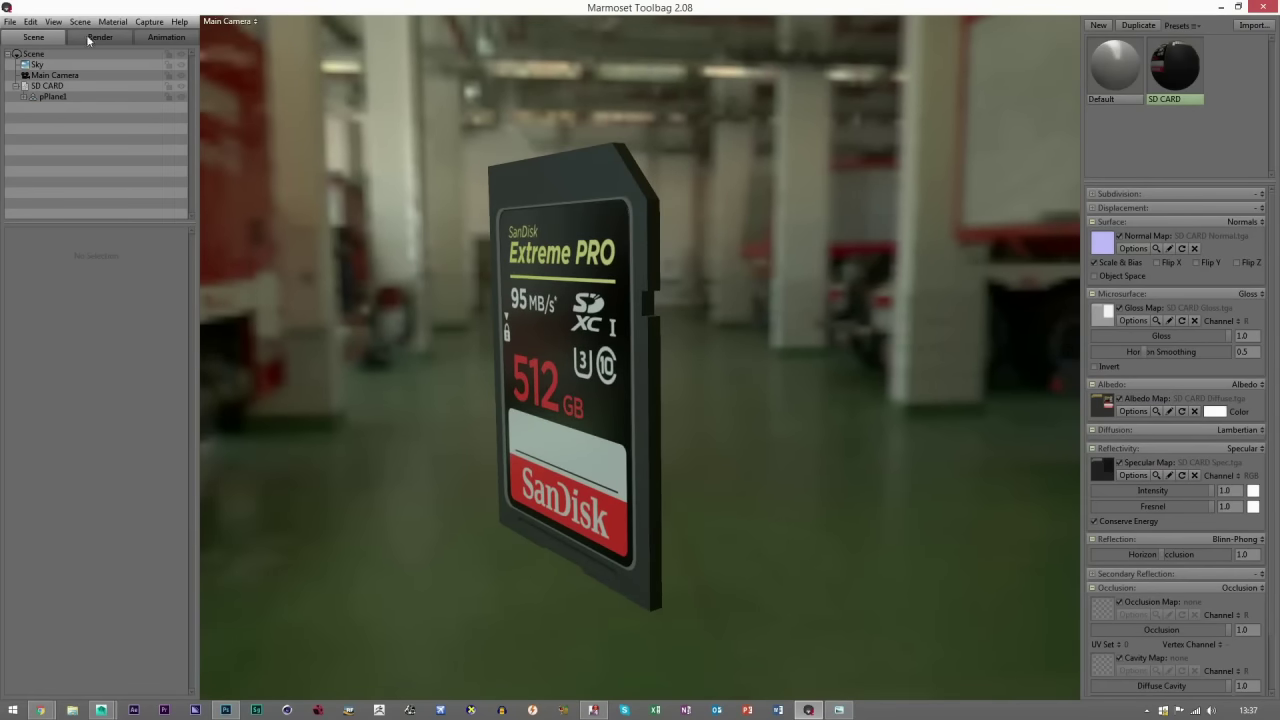
{"action": "left_click", "coordinate": [35, 65]}
{"action": "left_click_drag", "start_coordinate": [556, 384], "coordinate": [620, 391]}
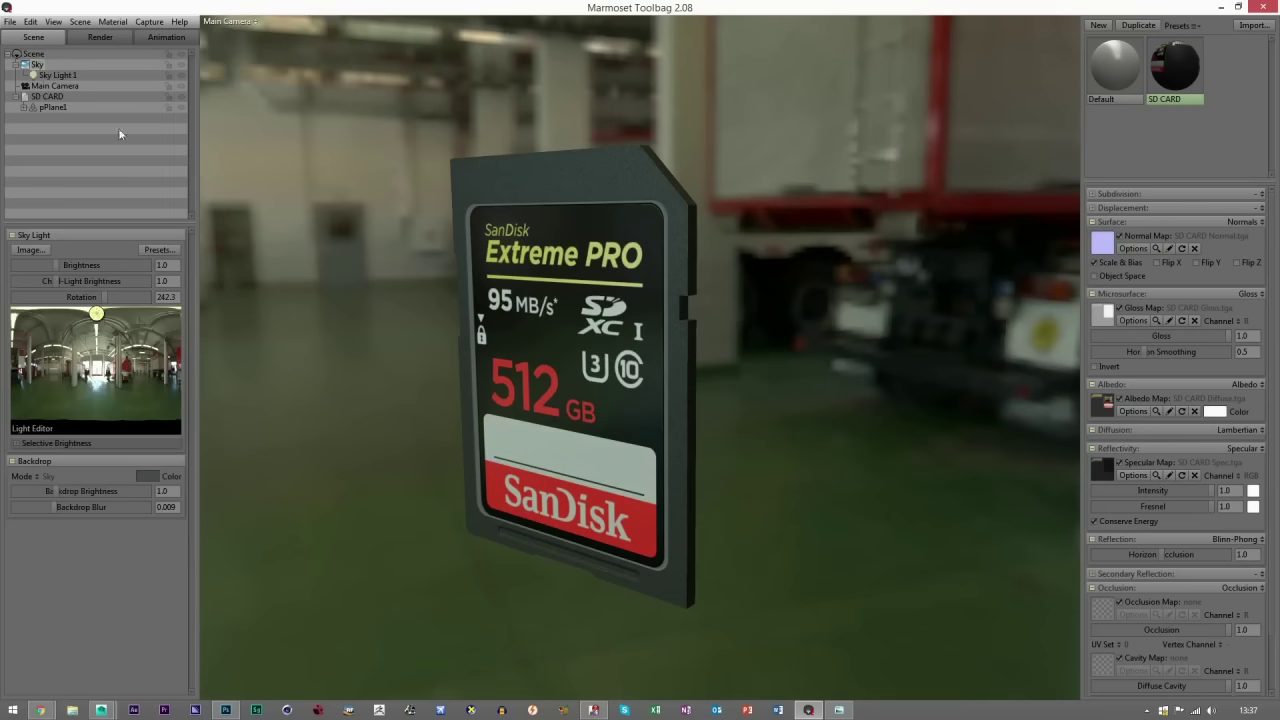
Add a second light, Sky Light 2, by placing it on the Sky panorama.
{"action": "left_click", "coordinate": [50, 75]}
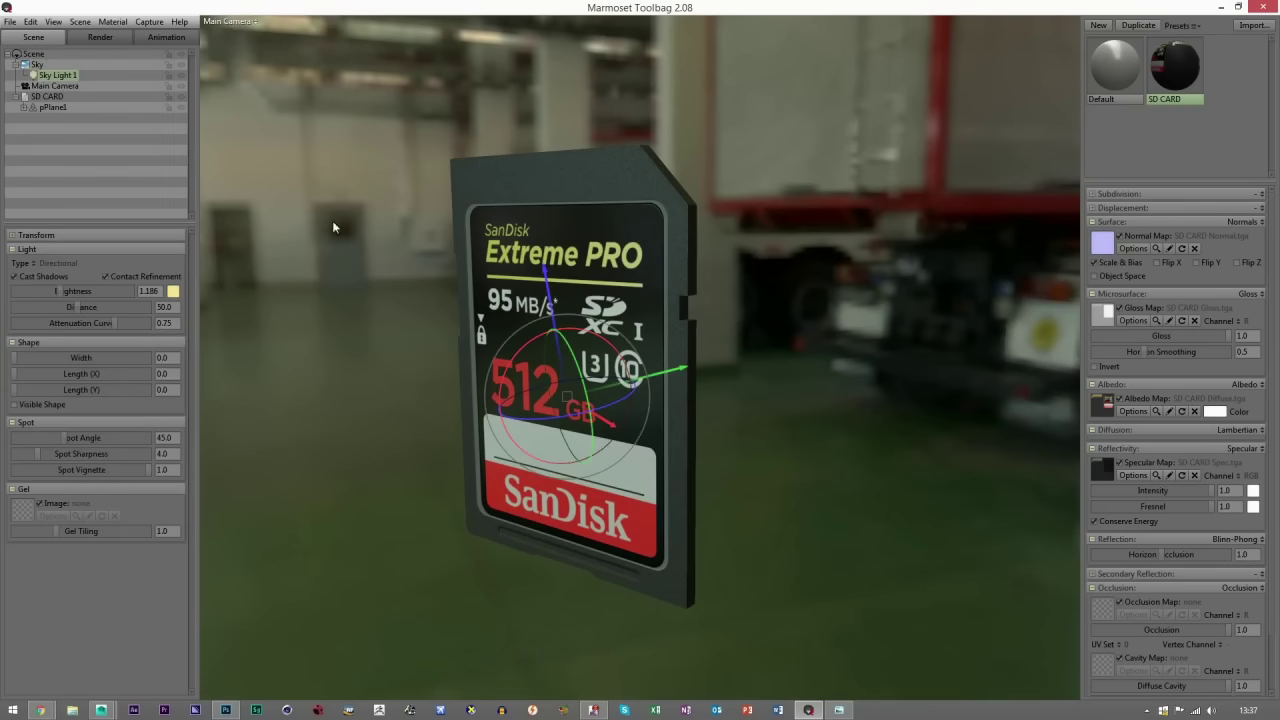
{"action": "left_click_drag", "start_coordinate": [680, 354], "coordinate": [326, 279]}
{"action": "left_click", "coordinate": [36, 65]}
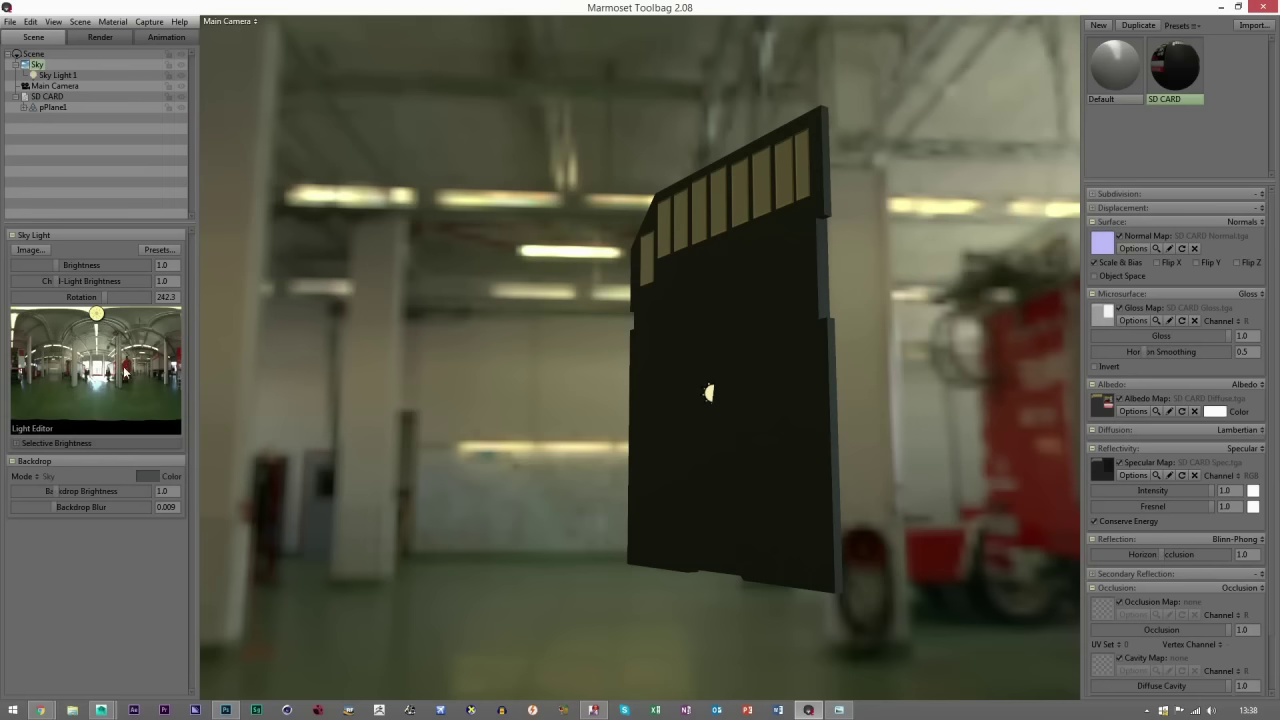
{"action": "left_click_drag", "start_coordinate": [599, 374], "coordinate": [620, 410]}
{"action": "left_click", "coordinate": [52, 75]}
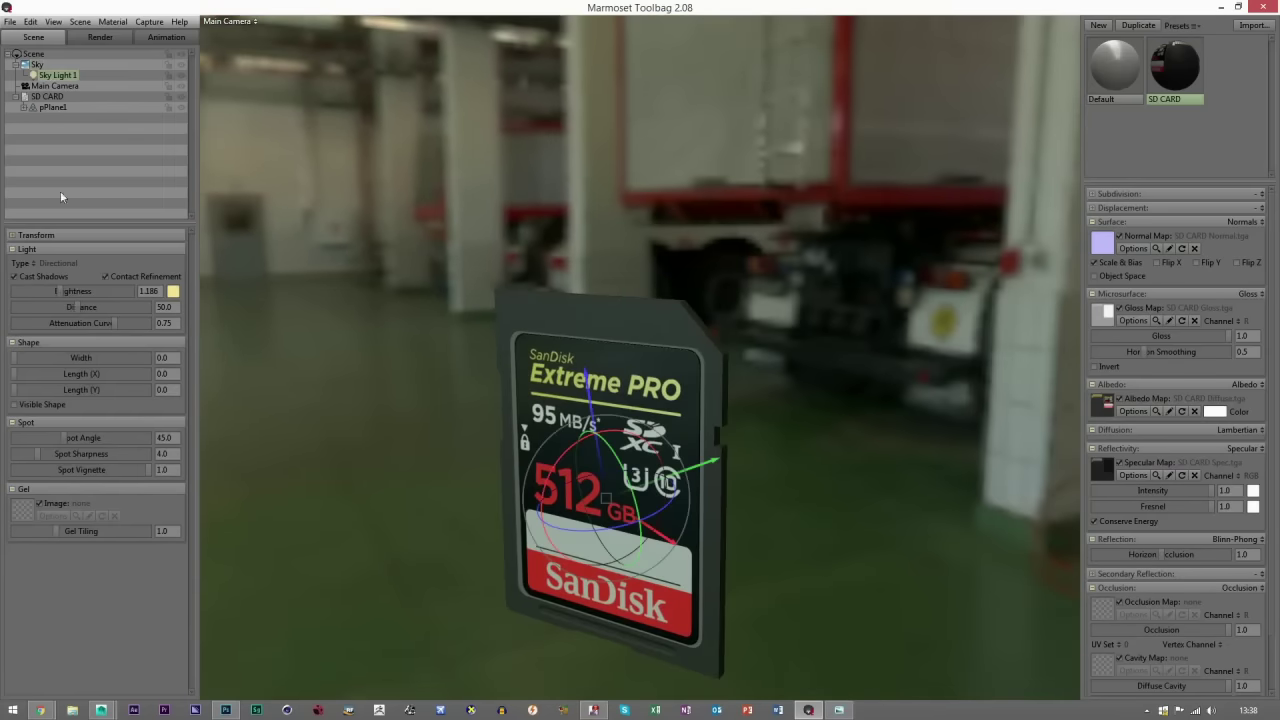
{"action": "left_click", "coordinate": [24, 65]}
{"action": "left_click", "coordinate": [104, 364]}
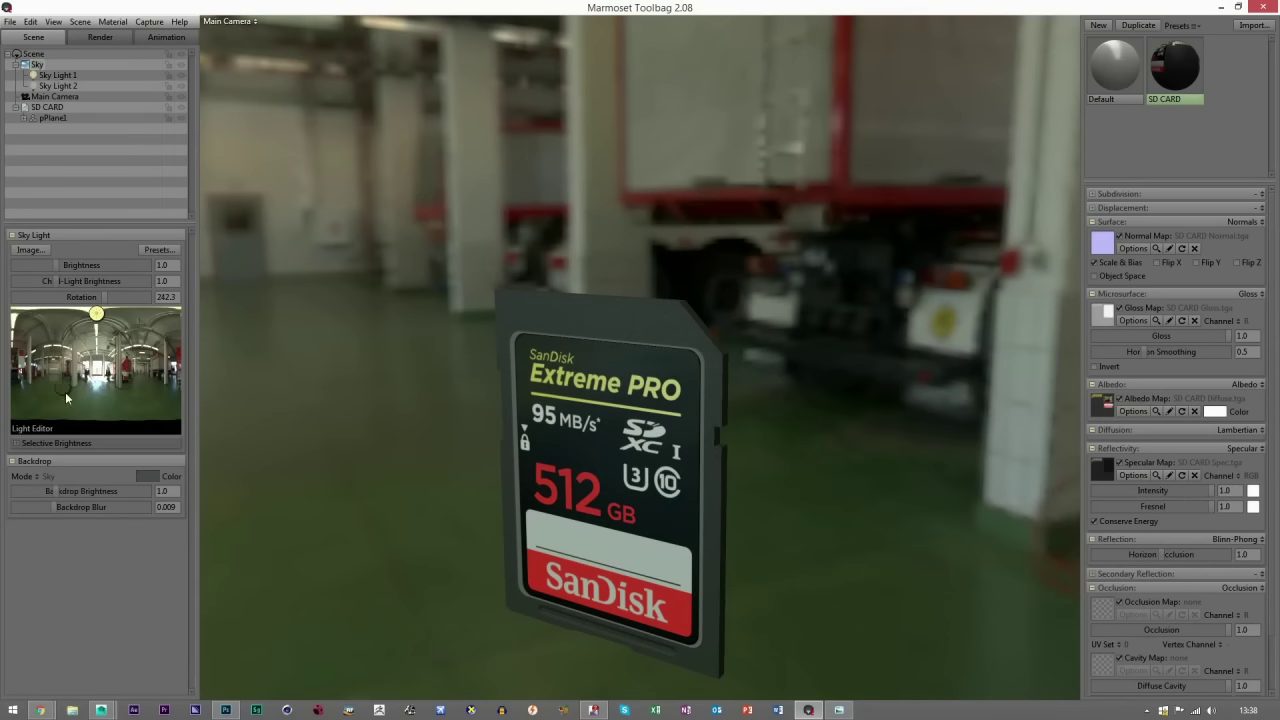
{"action": "left_click", "coordinate": [99, 393]}
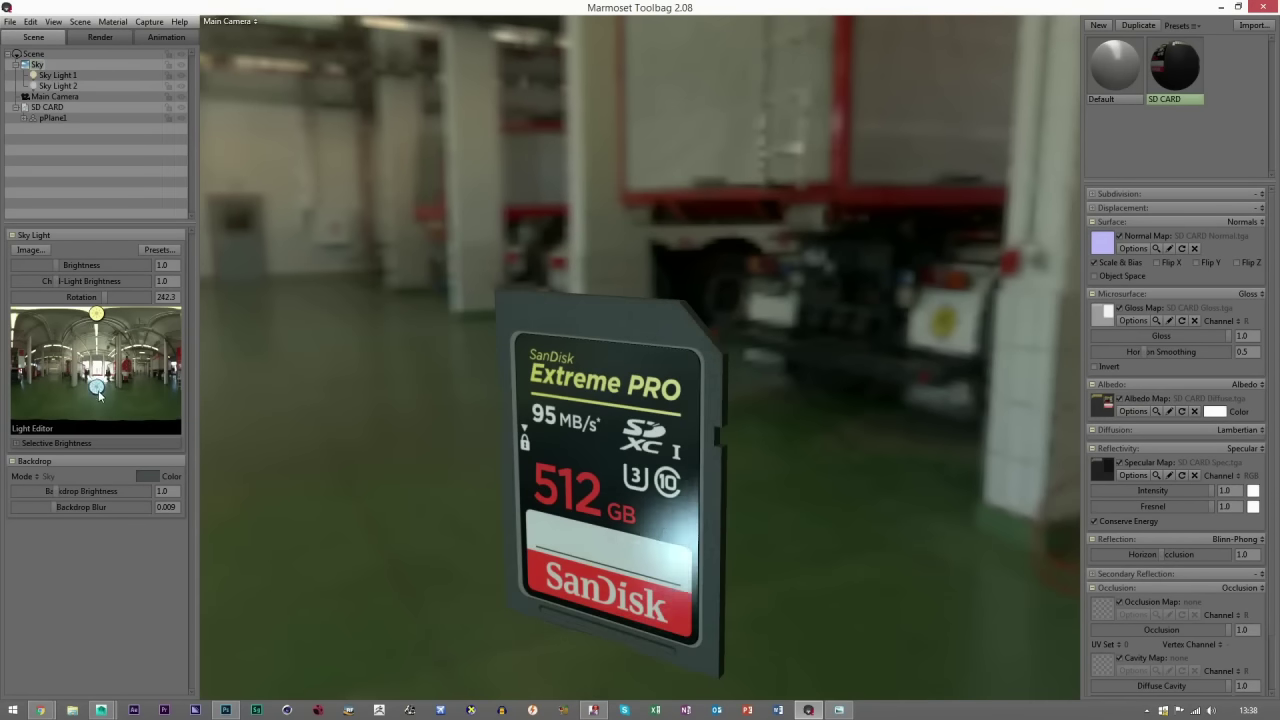
{"action": "left_click_drag", "start_coordinate": [760, 520], "coordinate": [701, 521]}
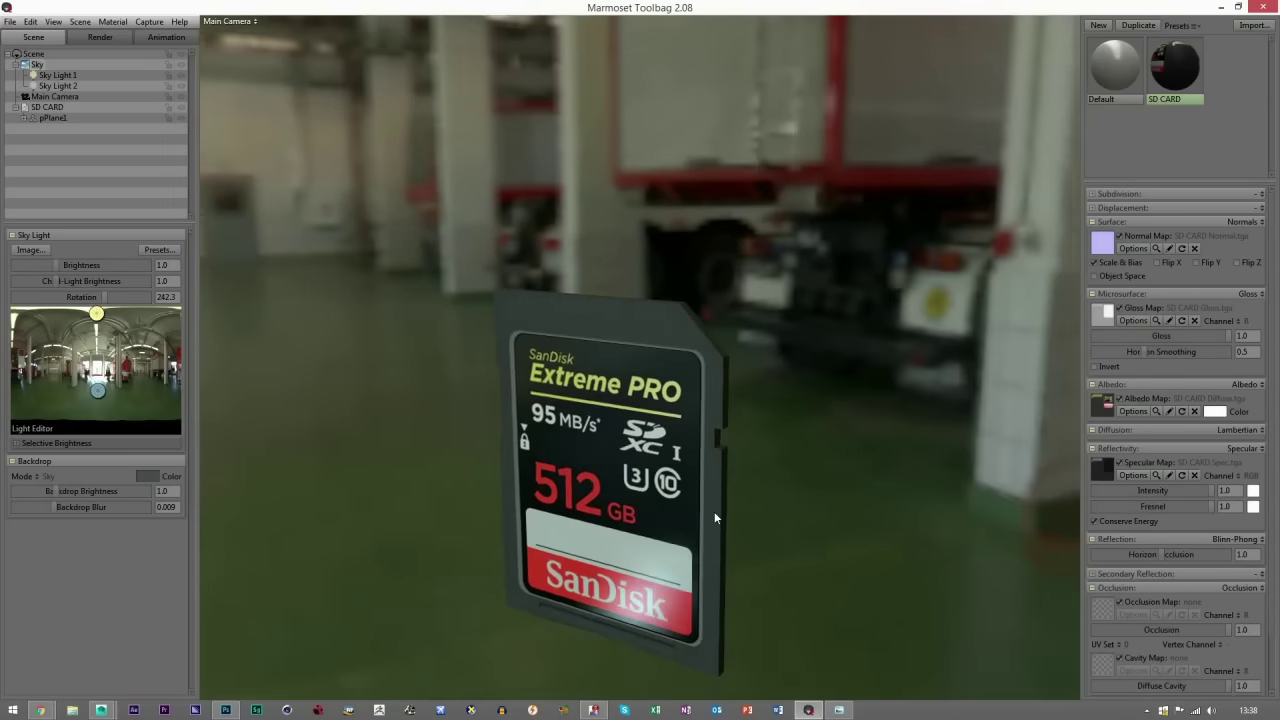
Dim Sky Light 2 to 0.034 and brighten Sky Light 1 to 2.81.
{"action": "left_click", "coordinate": [66, 97]}
{"action": "left_click", "coordinate": [57, 86]}
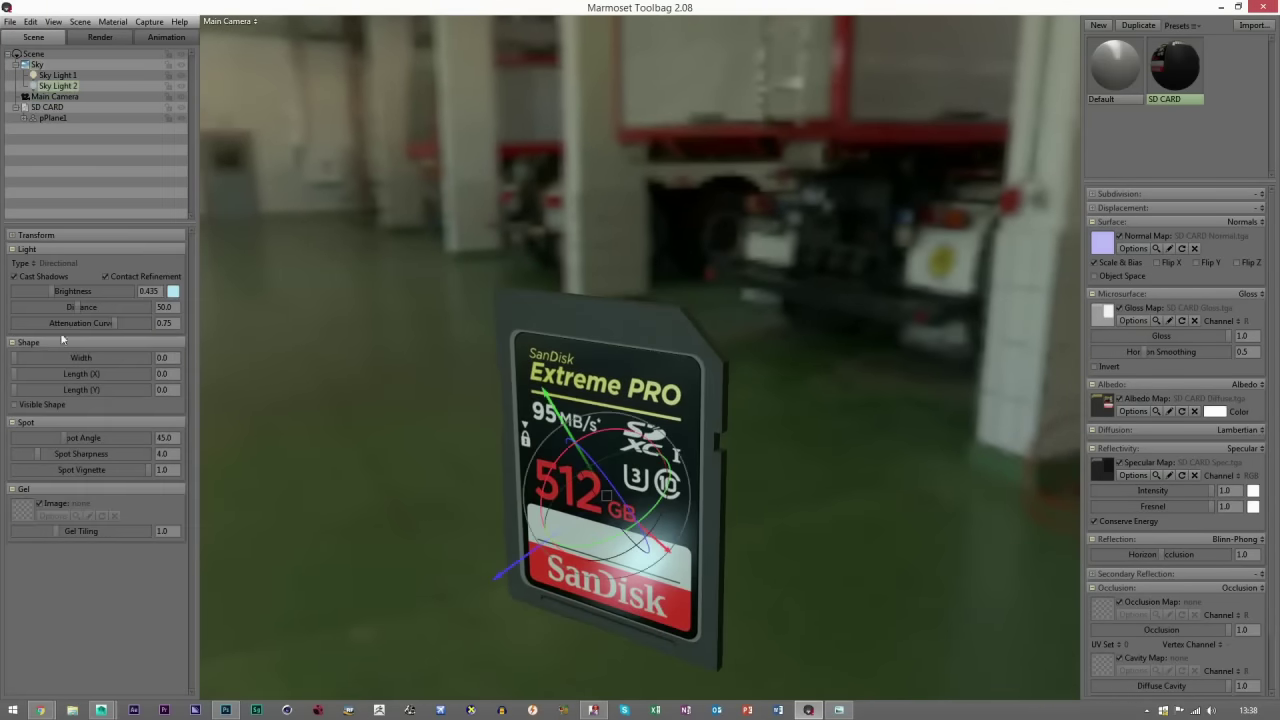
{"action": "left_click_drag", "start_coordinate": [52, 289], "coordinate": [35, 291]}
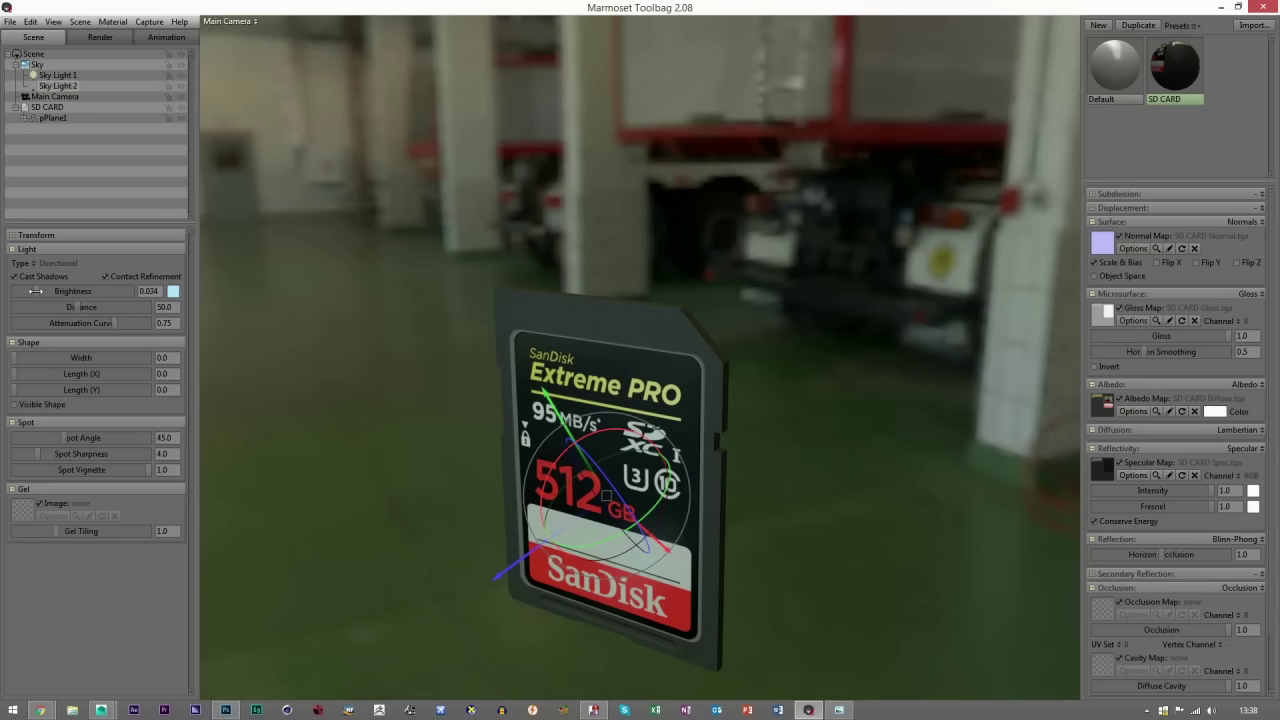
{"action": "left_click", "coordinate": [64, 75]}
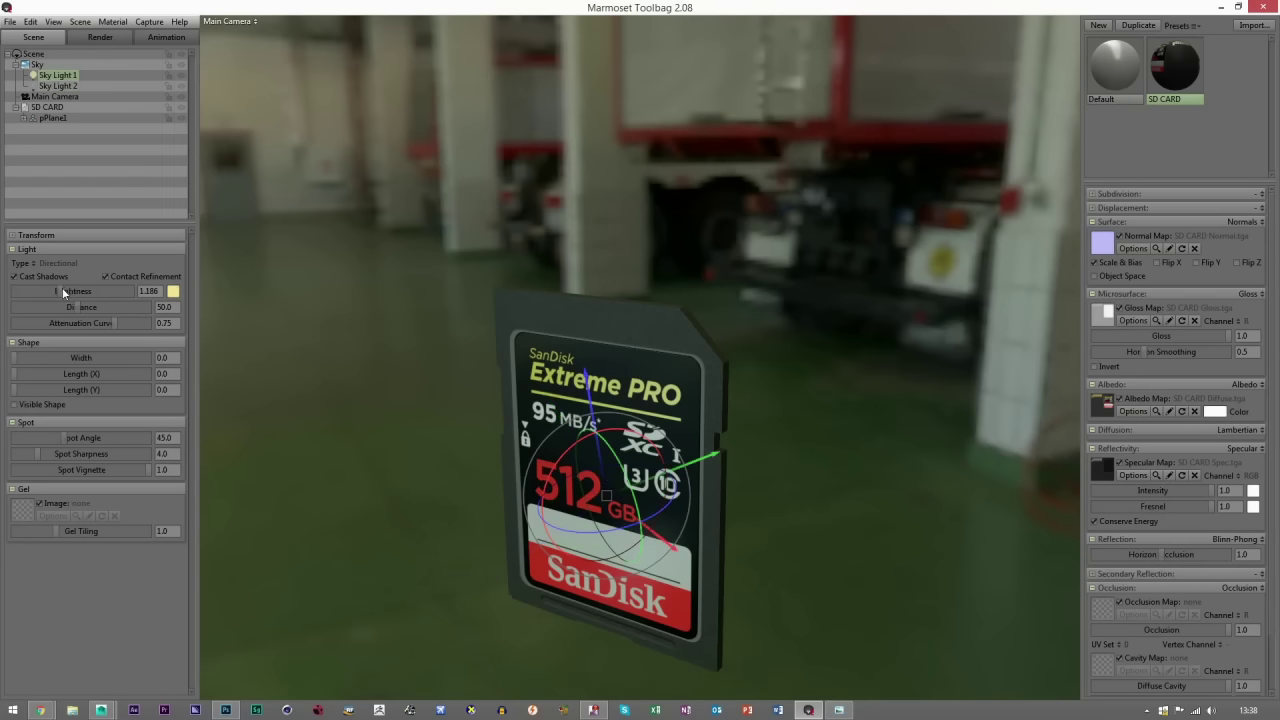
{"action": "left_click_drag", "start_coordinate": [62, 287], "coordinate": [66, 290]}
{"action": "left_click_drag", "start_coordinate": [335, 351], "coordinate": [630, 498]}
{"action": "left_click_drag", "start_coordinate": [452, 480], "coordinate": [597, 490]}
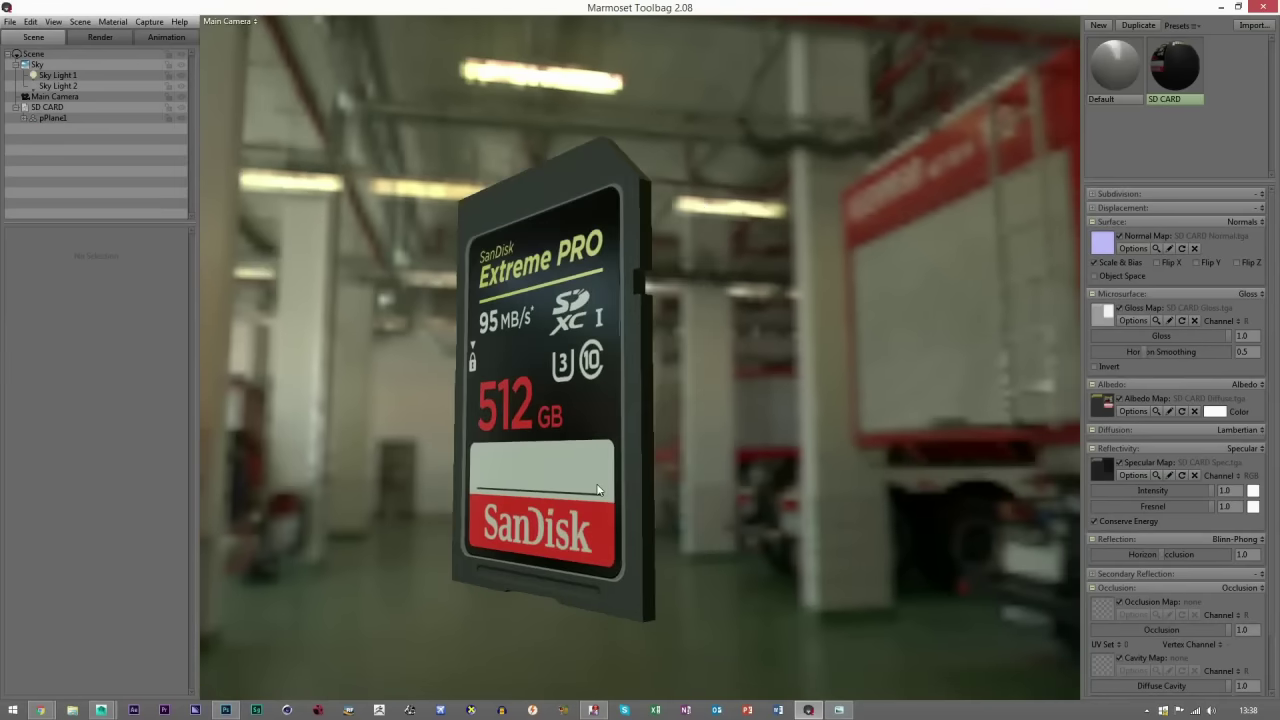
Turn on a white wireframe overlay on the SD card and strengthen its lines.
{"action": "middle_click_drag", "start_coordinate": [597, 490], "coordinate": [660, 470]}
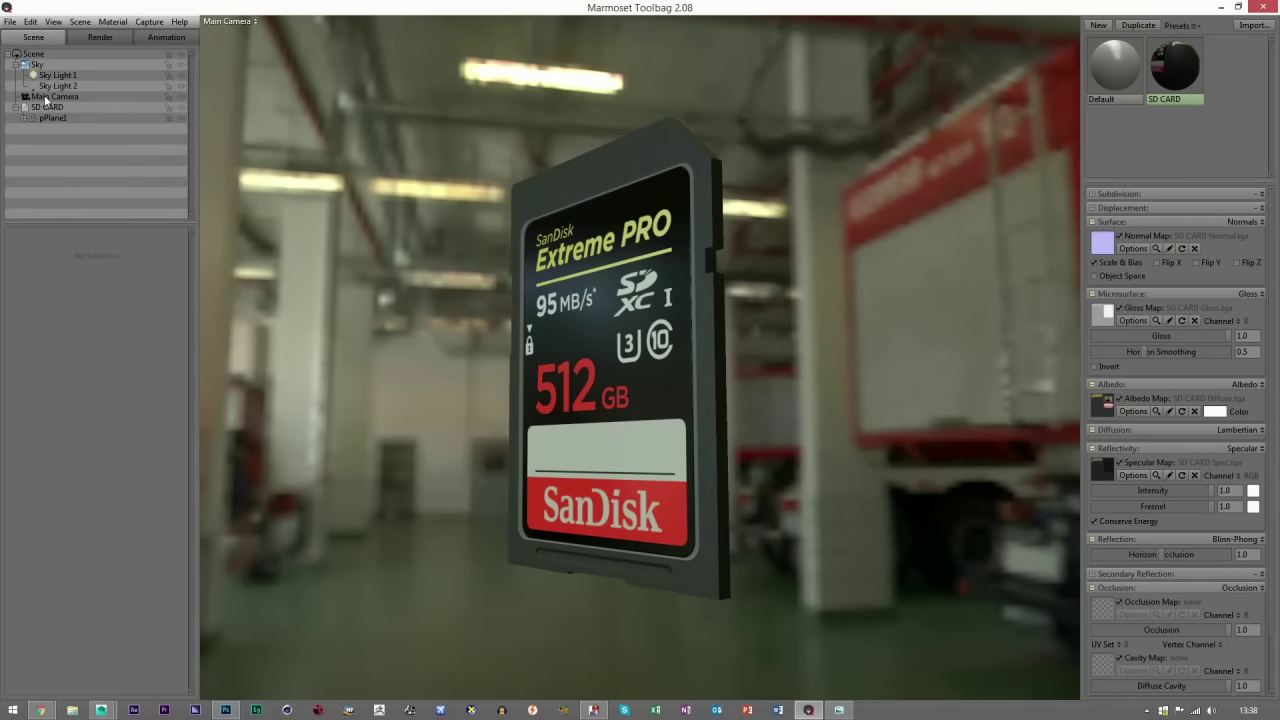
{"action": "left_click", "coordinate": [99, 37]}
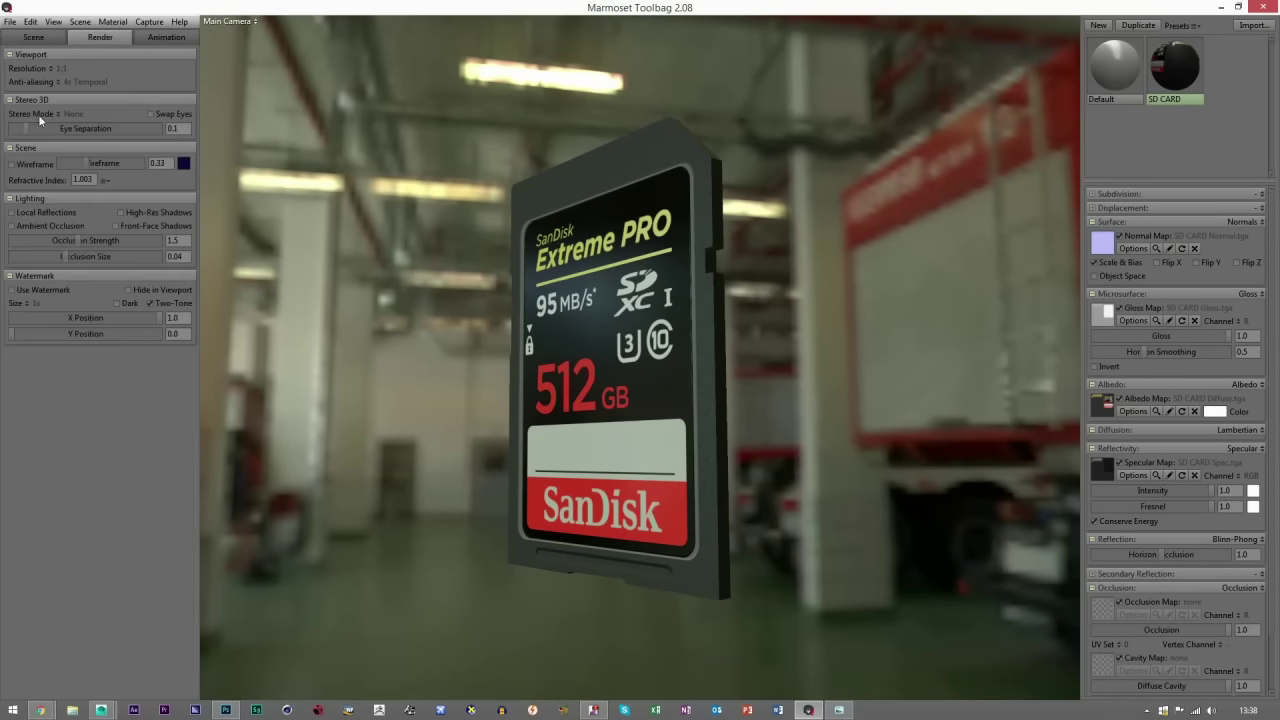
{"action": "left_click", "coordinate": [183, 164]}
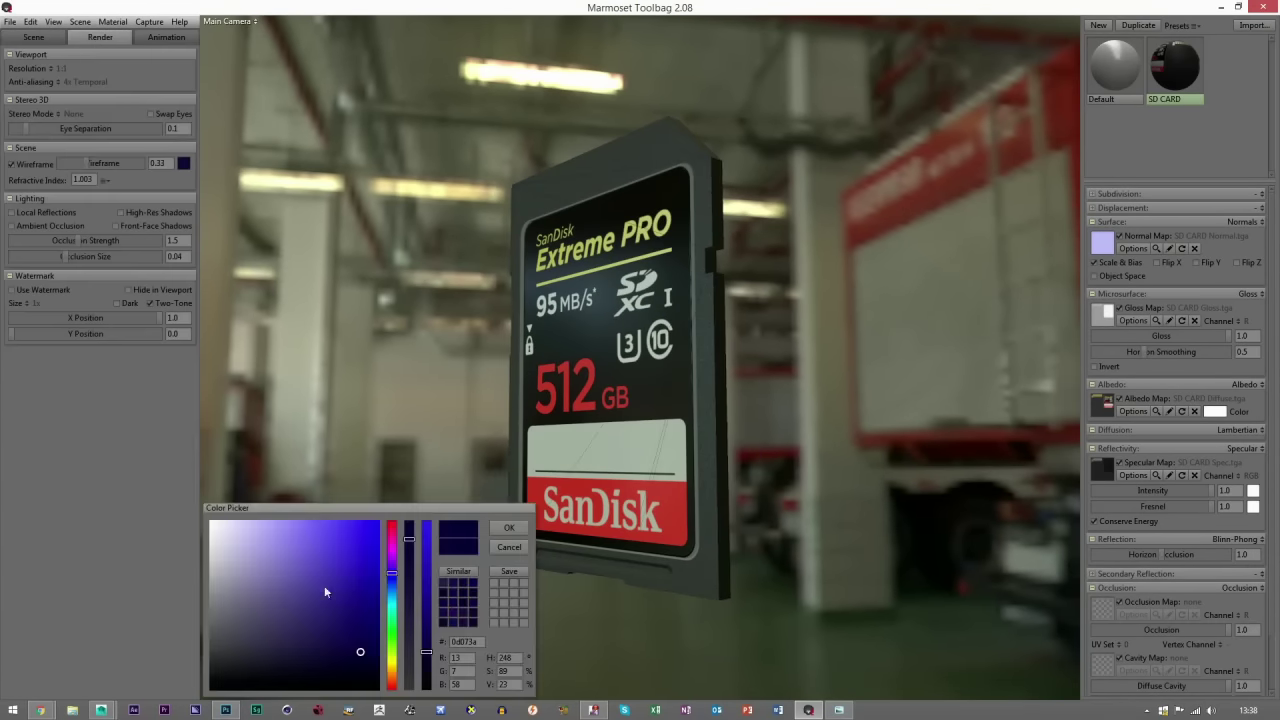
{"action": "left_click", "coordinate": [494, 527]}
{"action": "left_click_drag", "start_coordinate": [88, 163], "coordinate": [108, 163]}
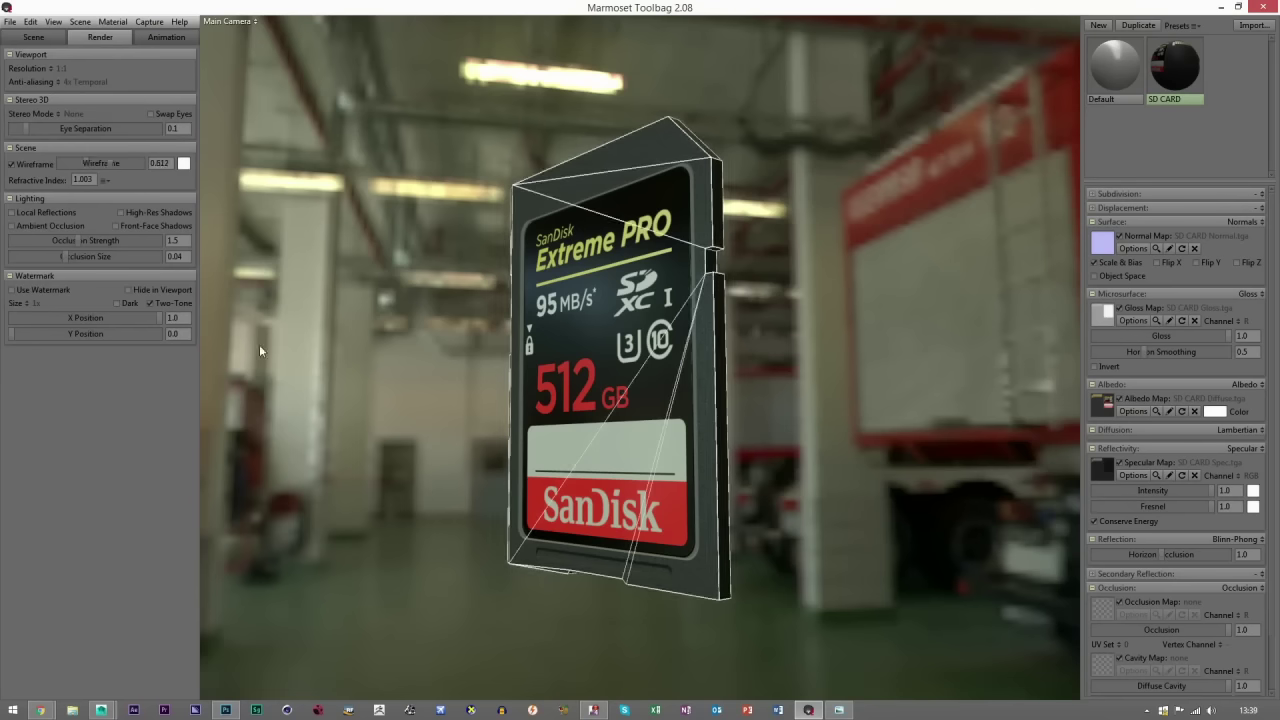
Set the Sky's Backdrop Brightness to 0 for a black background.
{"action": "left_click", "coordinate": [30, 40]}
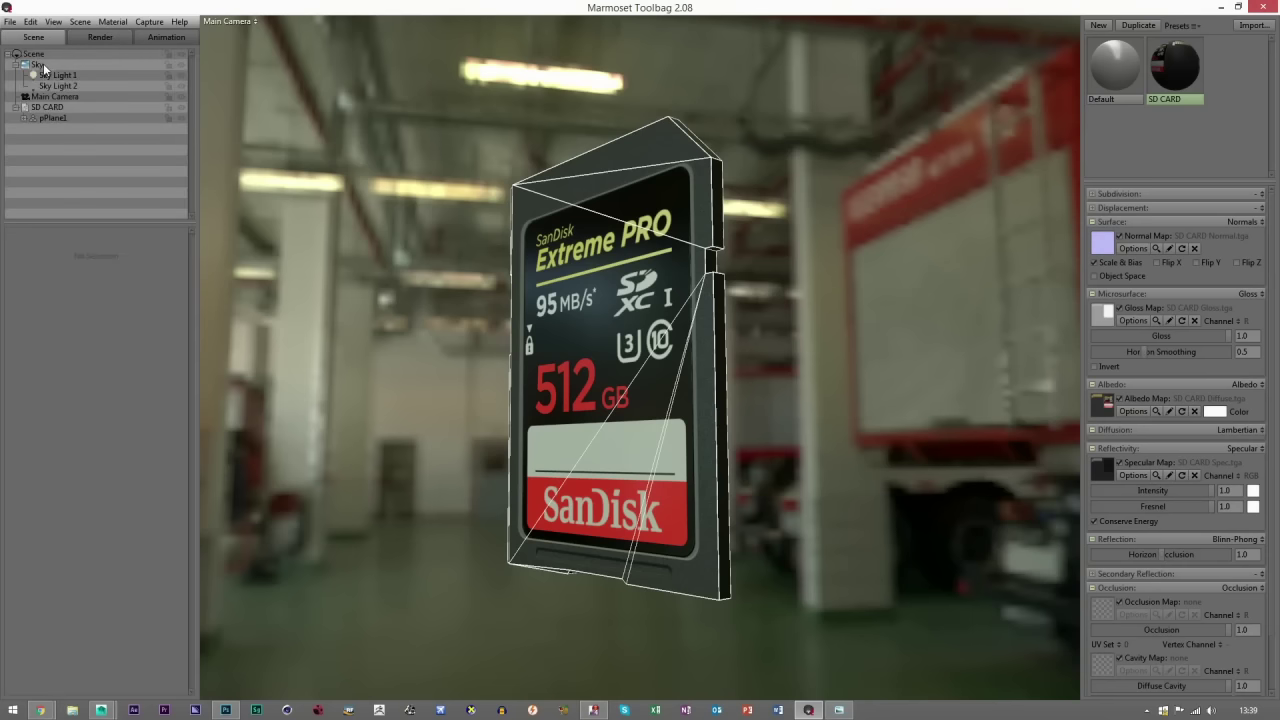
{"action": "left_click", "coordinate": [38, 65]}
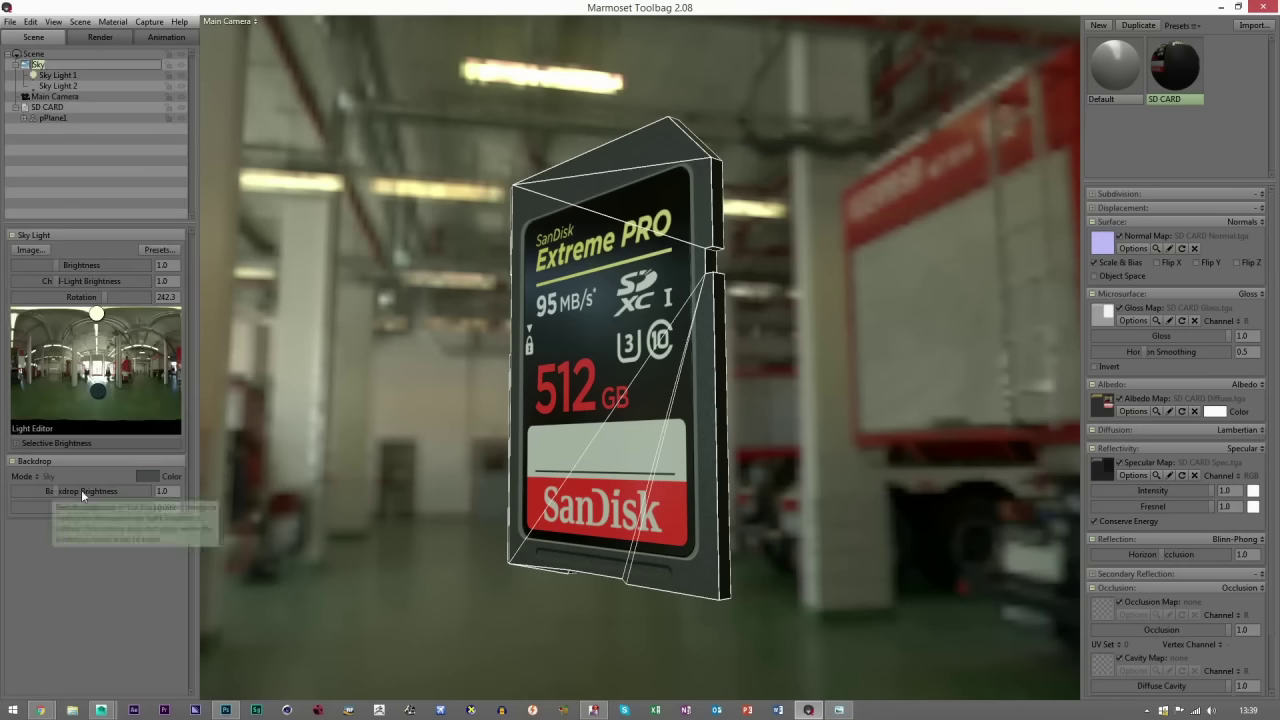
{"action": "left_click", "coordinate": [833, 368]}
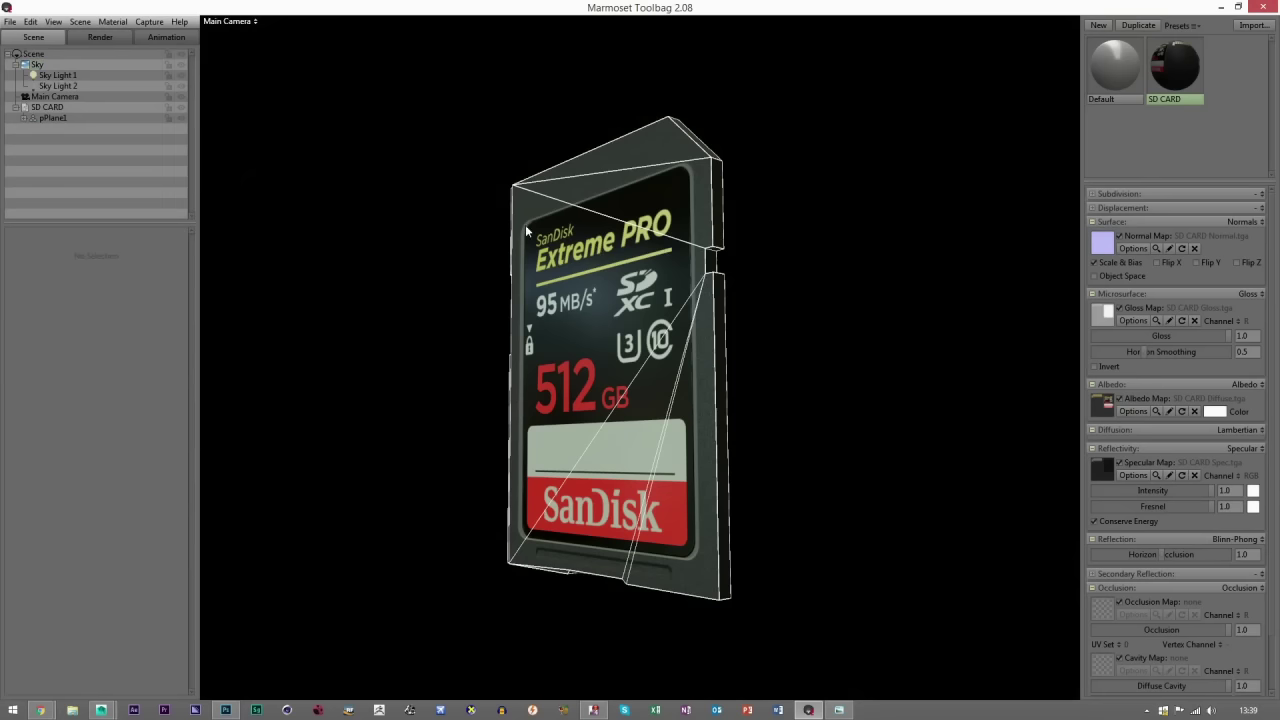
Uncheck Cull Back Faces on the pPlane1 contacts mesh so it renders both sides.
{"action": "left_click", "coordinate": [37, 66]}
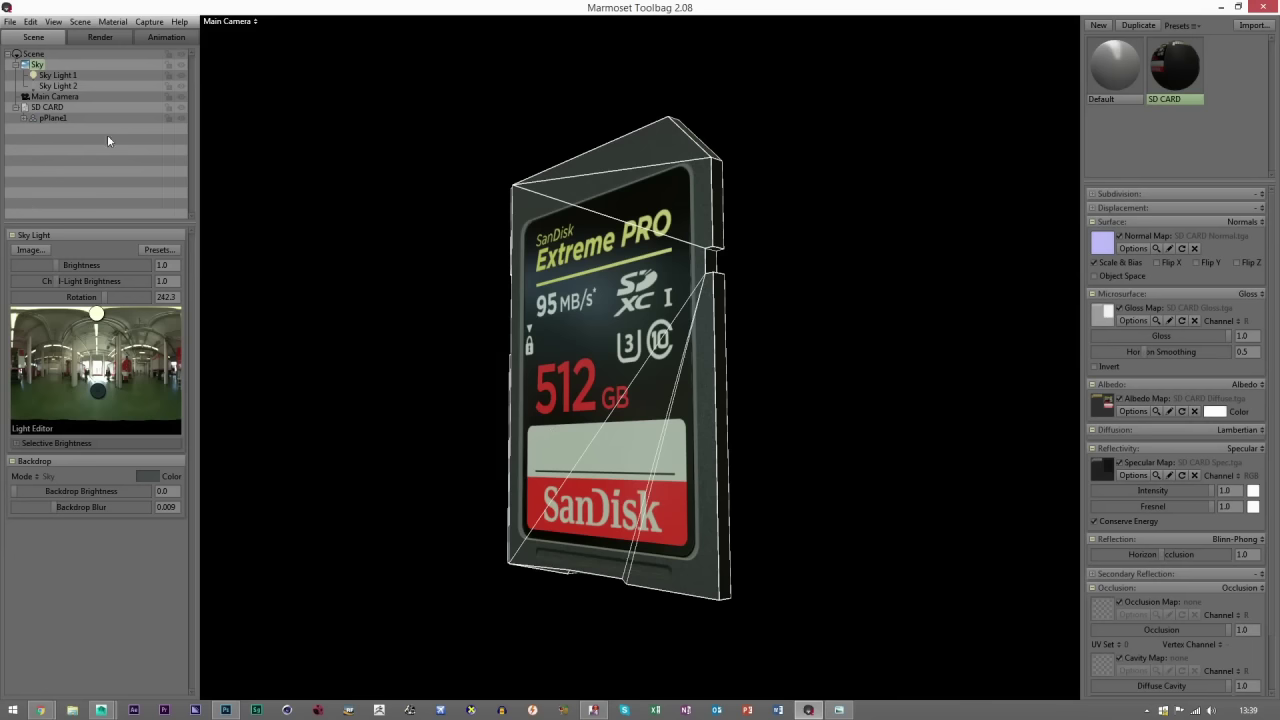
{"action": "left_click", "coordinate": [55, 116]}
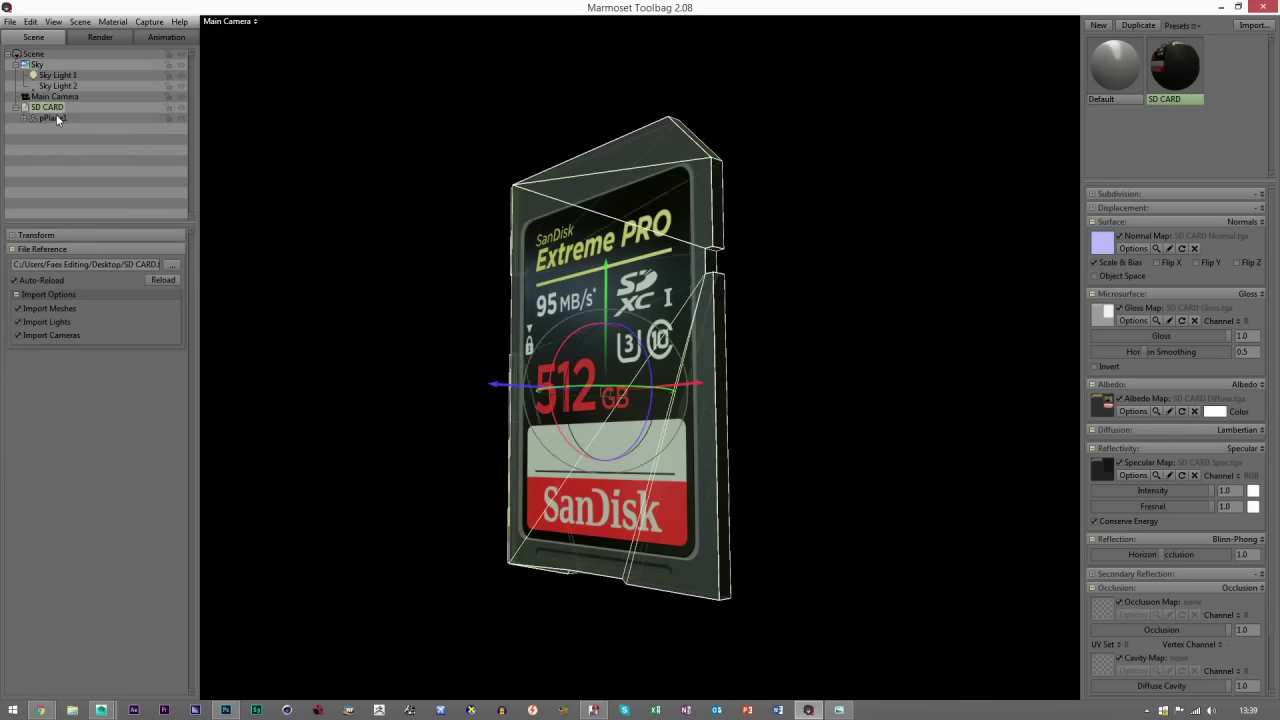
{"action": "left_click", "coordinate": [77, 178]}
{"action": "left_click_drag", "start_coordinate": [734, 376], "coordinate": [680, 523]}
{"action": "scroll", "coordinate": [675, 539], "scroll_direction": "up", "scroll_amount": 3}
{"action": "left_click_drag", "start_coordinate": [609, 386], "coordinate": [676, 367]}
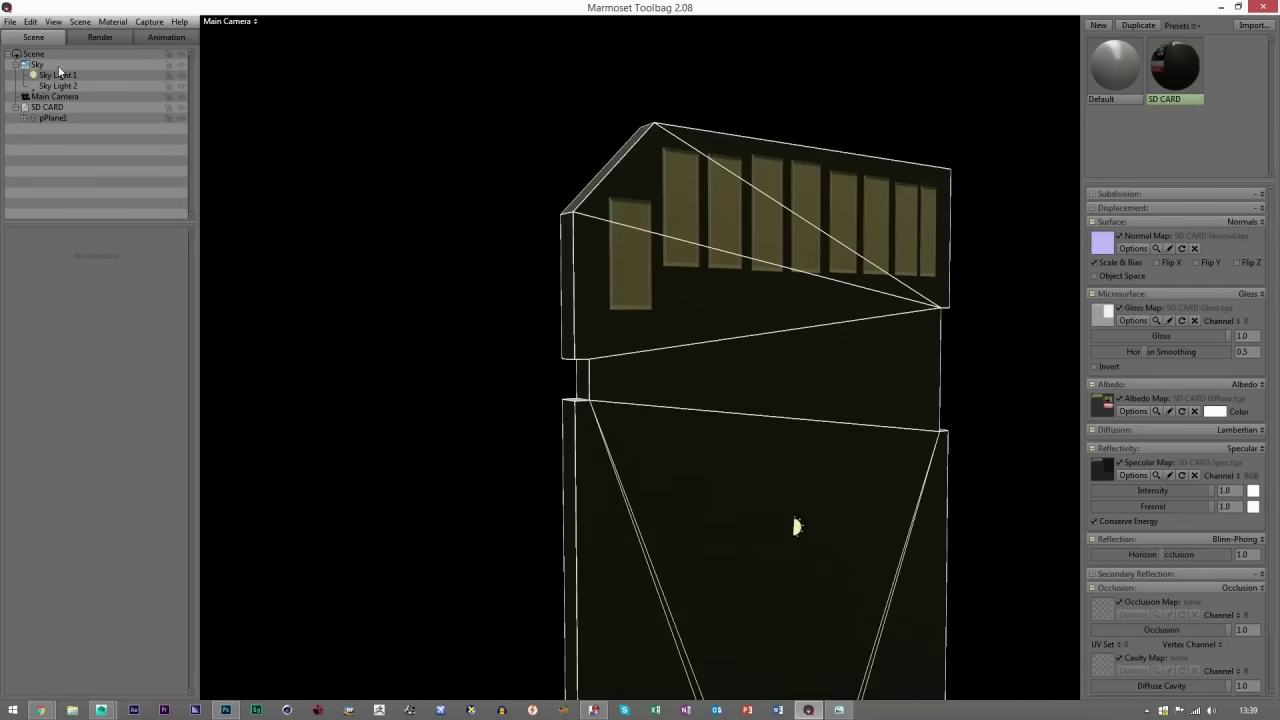
{"action": "left_click", "coordinate": [50, 117]}
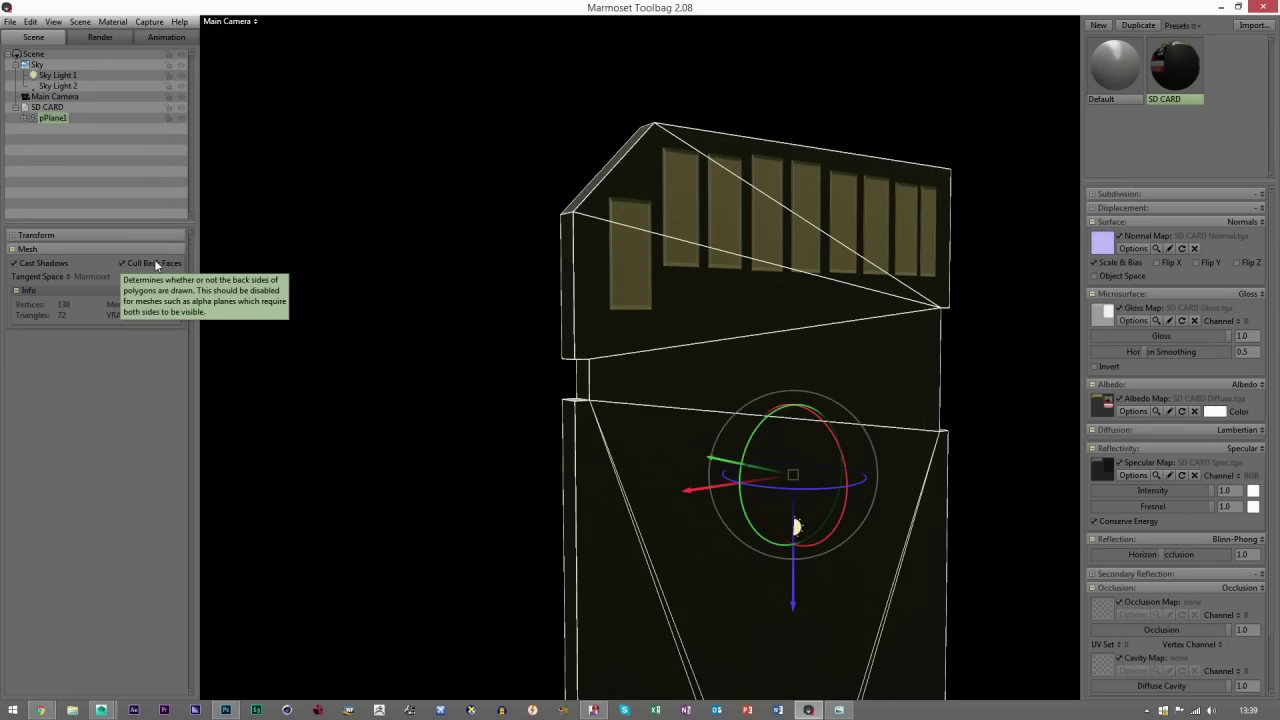
{"action": "left_click_drag", "start_coordinate": [661, 374], "coordinate": [860, 389]}
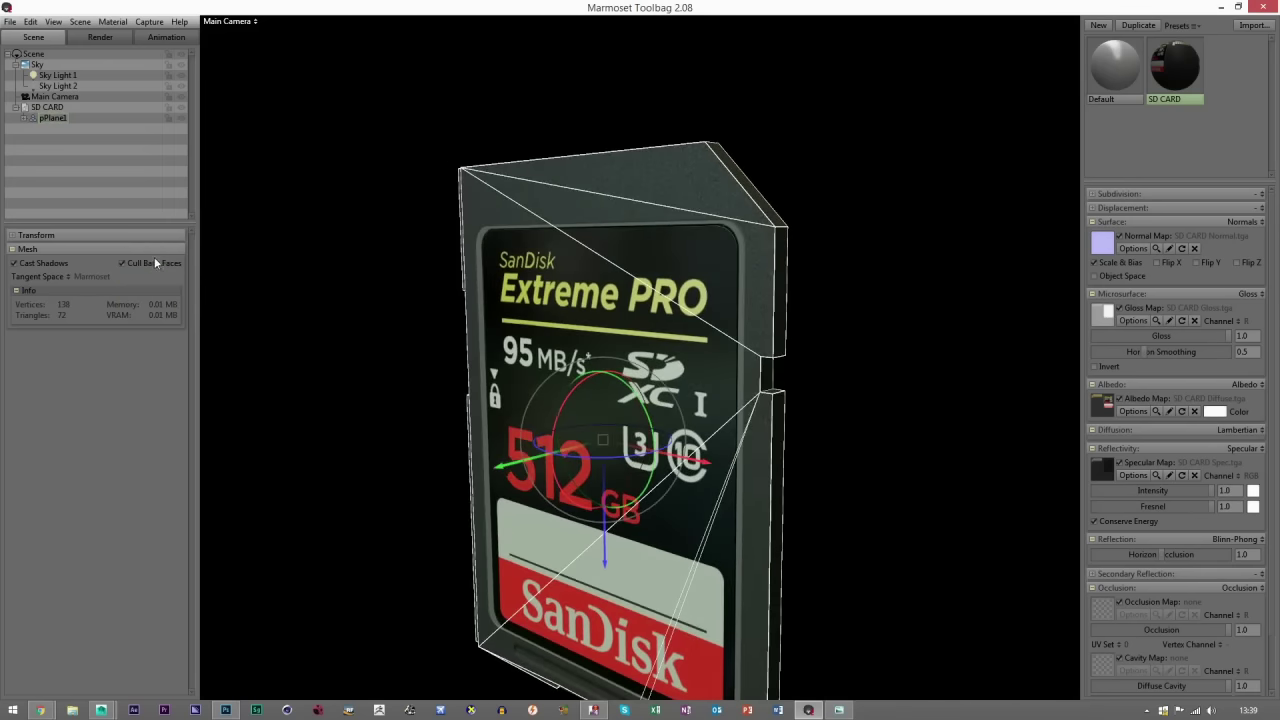
{"action": "left_click_drag", "start_coordinate": [224, 297], "coordinate": [511, 297]}
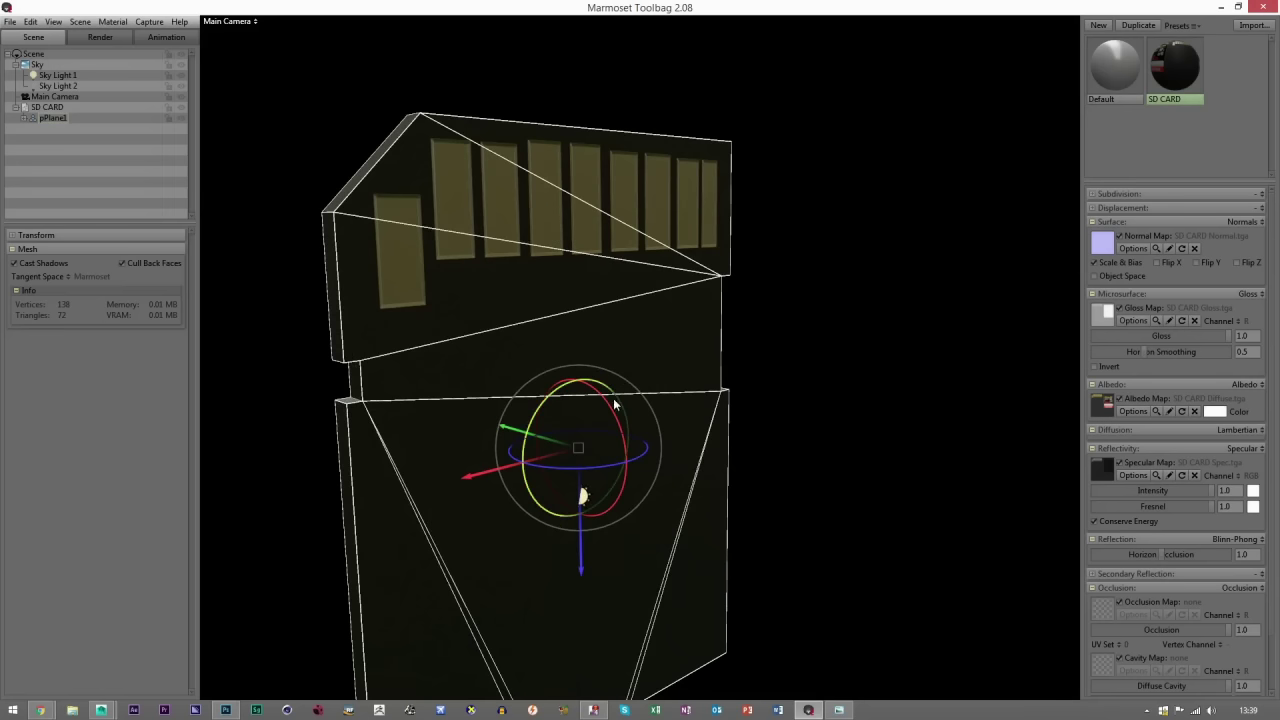
{"action": "left_click", "coordinate": [124, 261]}
{"action": "left_click_drag", "start_coordinate": [330, 318], "coordinate": [771, 454]}
{"action": "left_click_drag", "start_coordinate": [521, 399], "coordinate": [862, 404]}
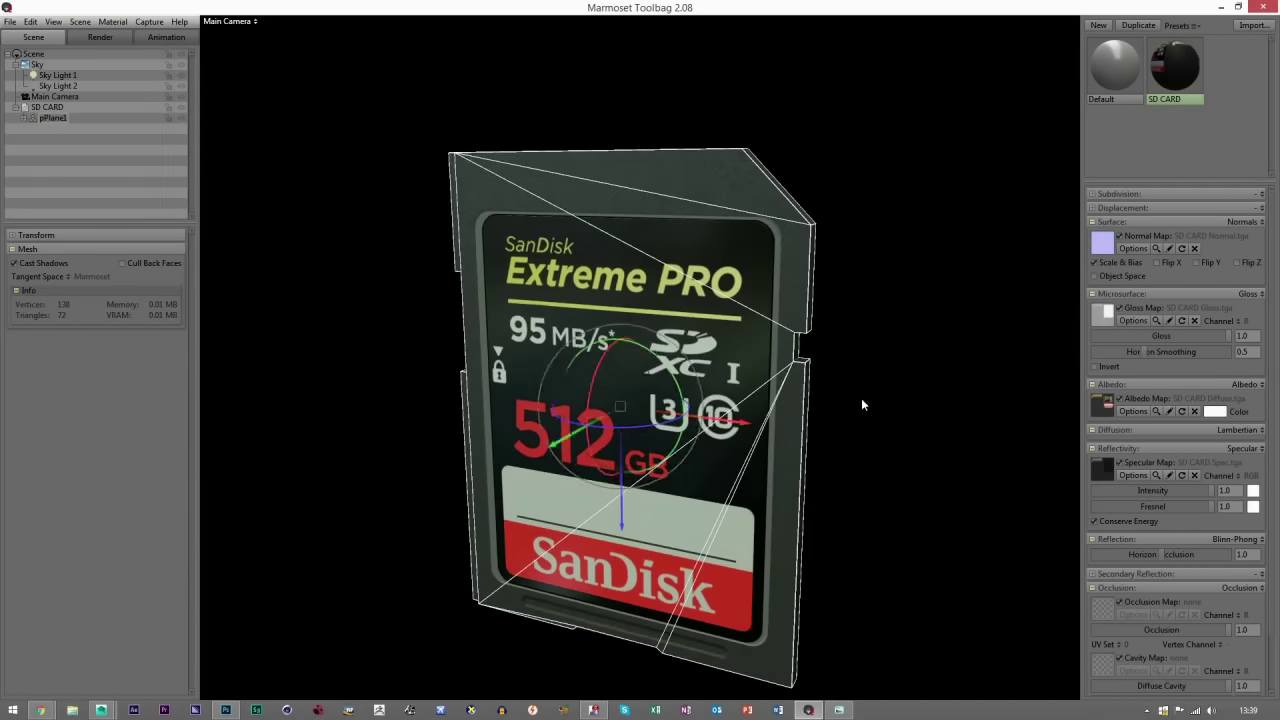
Turn off the Wireframe overlay in the Render settings.
{"action": "left_click", "coordinate": [862, 404]}
{"action": "left_click", "coordinate": [46, 77]}
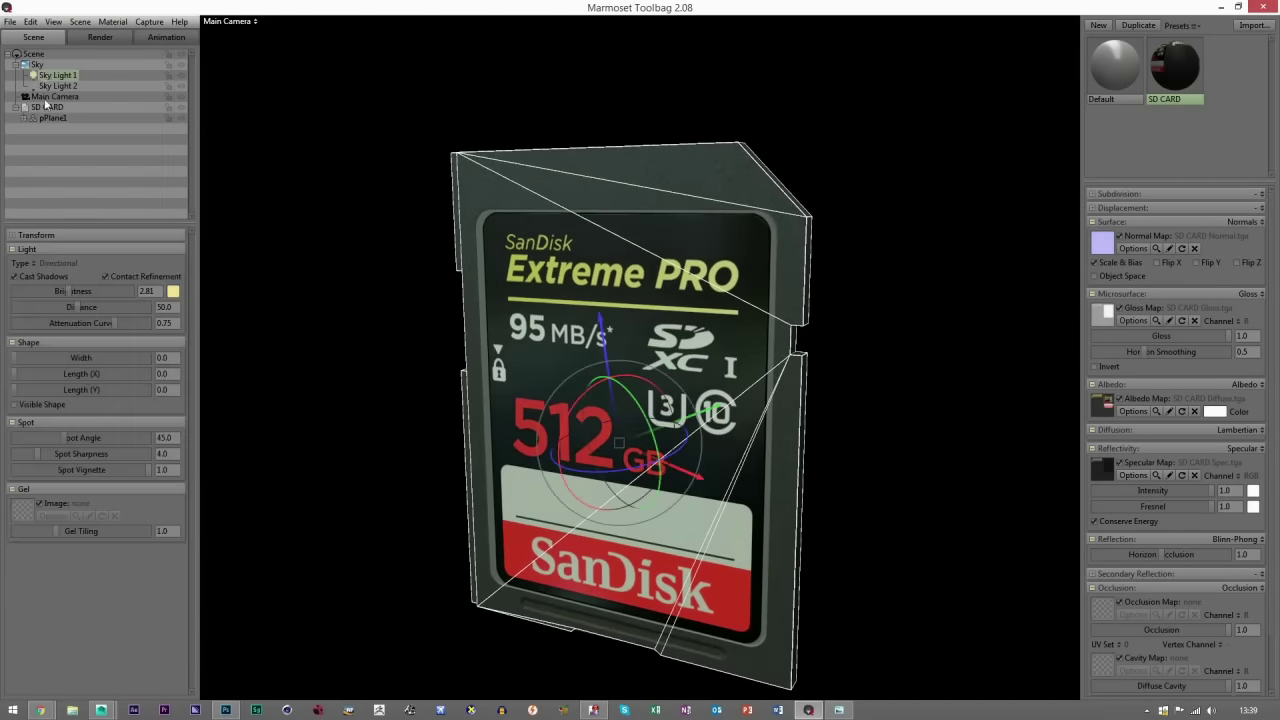
{"action": "left_click", "coordinate": [100, 37]}
{"action": "left_click", "coordinate": [18, 167]}
{"action": "left_click_drag", "start_coordinate": [721, 406], "coordinate": [685, 362]}
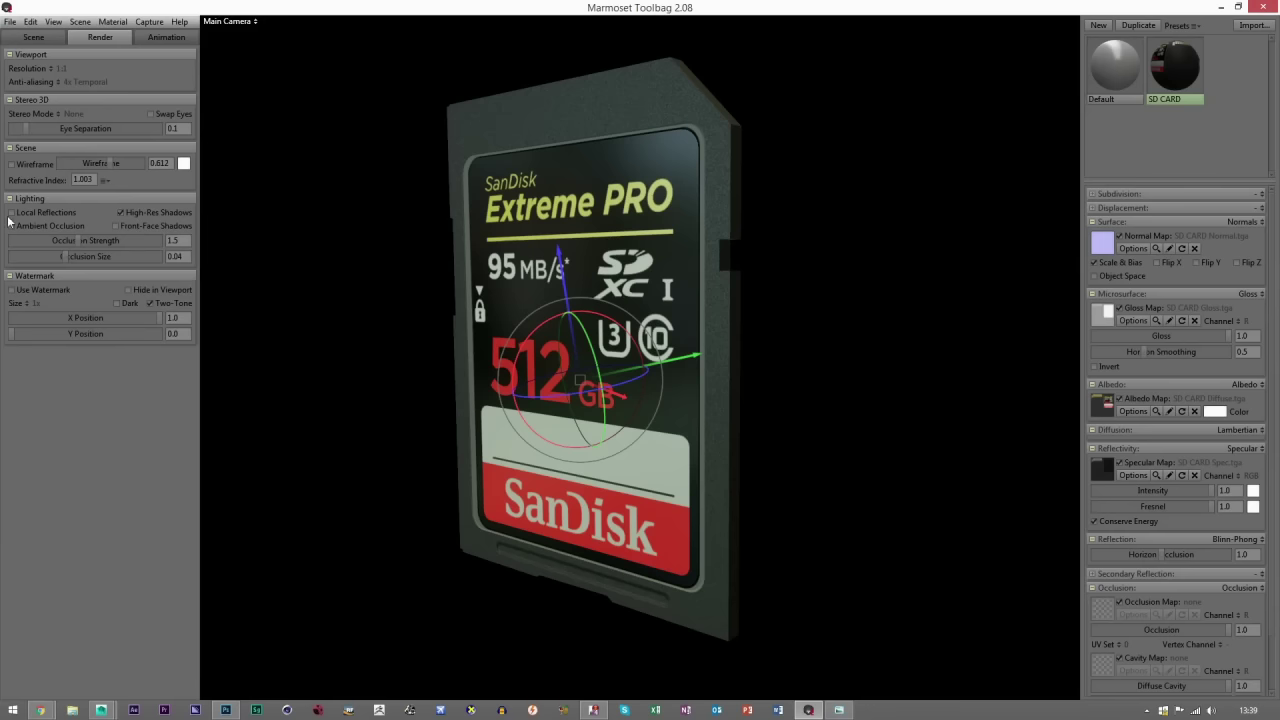
Turn on ambient occlusion at strength 5.135 and size 0.071, toggling it off and on to compare.
{"action": "left_click_drag", "start_coordinate": [640, 290], "coordinate": [564, 367]}
{"action": "scroll", "coordinate": [579, 378], "scroll_direction": "up", "scroll_amount": 5}
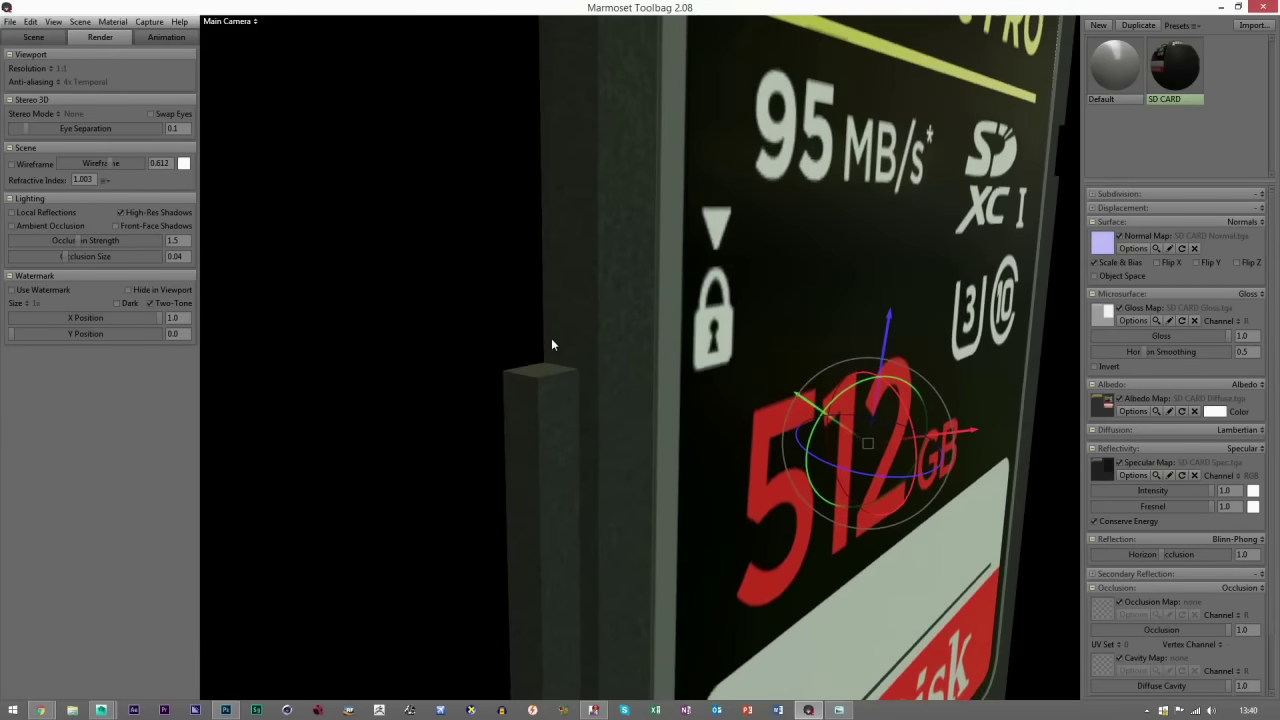
{"action": "scroll", "coordinate": [575, 384], "scroll_direction": "up", "scroll_amount": 2}
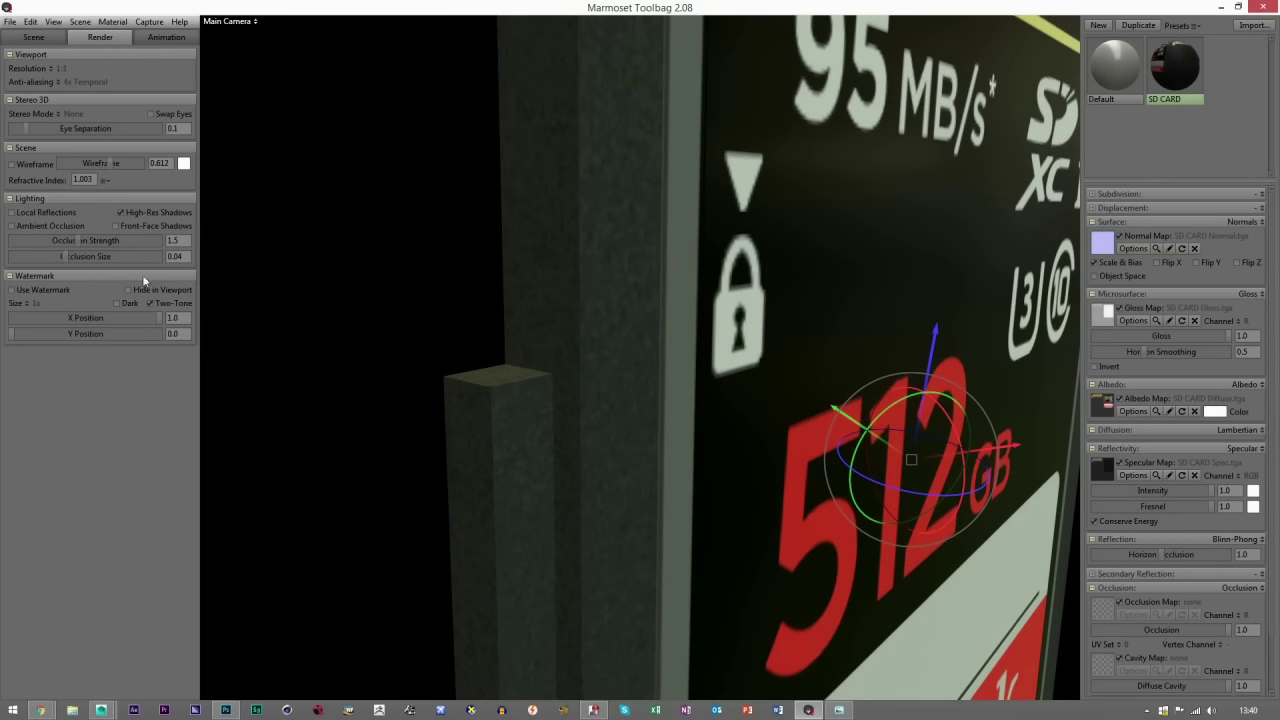
{"action": "left_click", "coordinate": [37, 224]}
{"action": "mouse_move", "coordinate": [83, 240]}
{"action": "left_mouse_down"}
{"action": "mouse_move", "coordinate": [113, 240]}
{"action": "mouse_move", "coordinate": [82, 257]}
{"action": "left_mouse_up"}
{"action": "scroll", "coordinate": [695, 351], "scroll_direction": "down", "scroll_amount": 5}
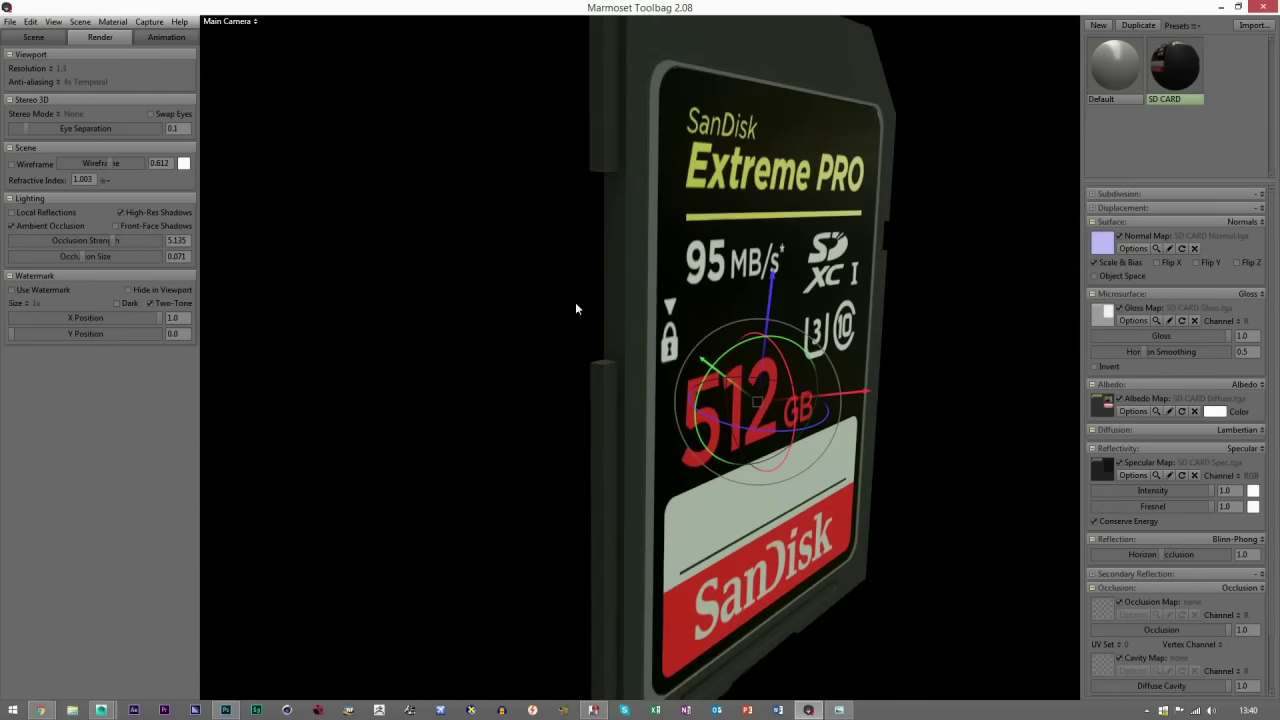
{"action": "left_click", "coordinate": [13, 226]}
{"action": "left_click", "coordinate": [13, 226]}
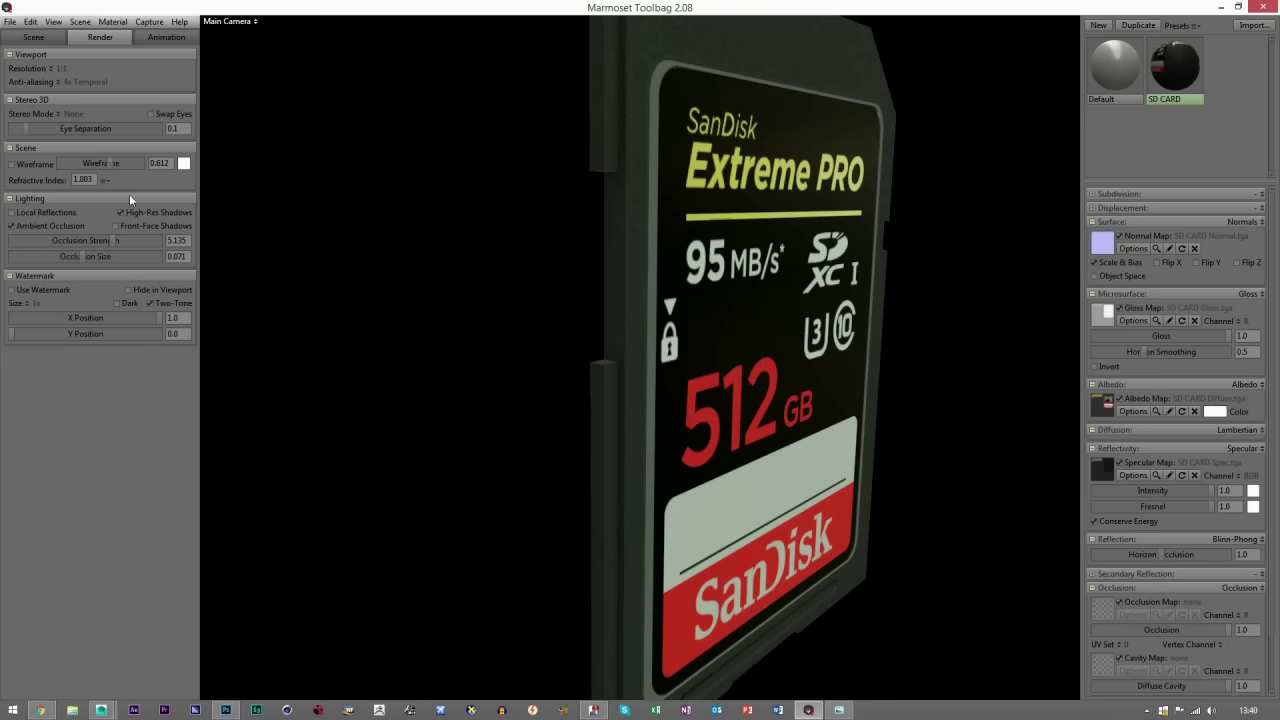
Orbit the card toward a front view and enable the Marmoset watermark.
{"action": "left_click_drag", "start_coordinate": [844, 326], "coordinate": [628, 300]}
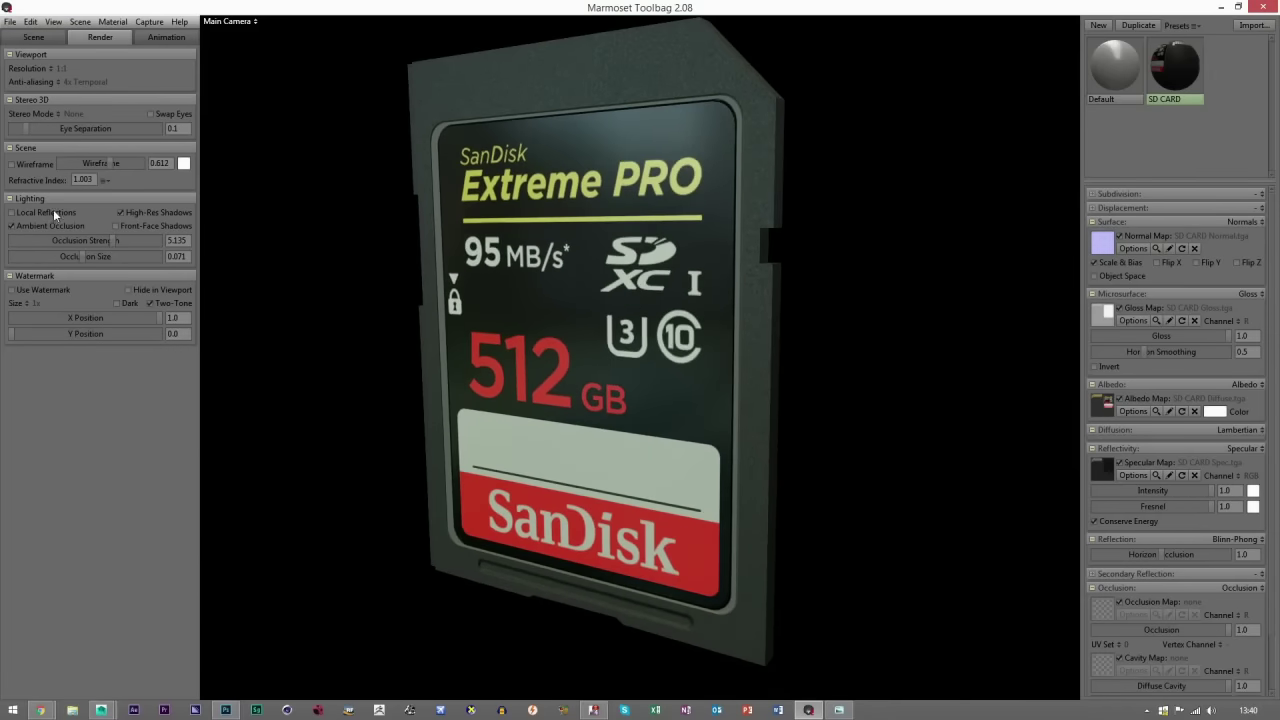
{"action": "left_click_drag", "start_coordinate": [561, 353], "coordinate": [698, 272]}
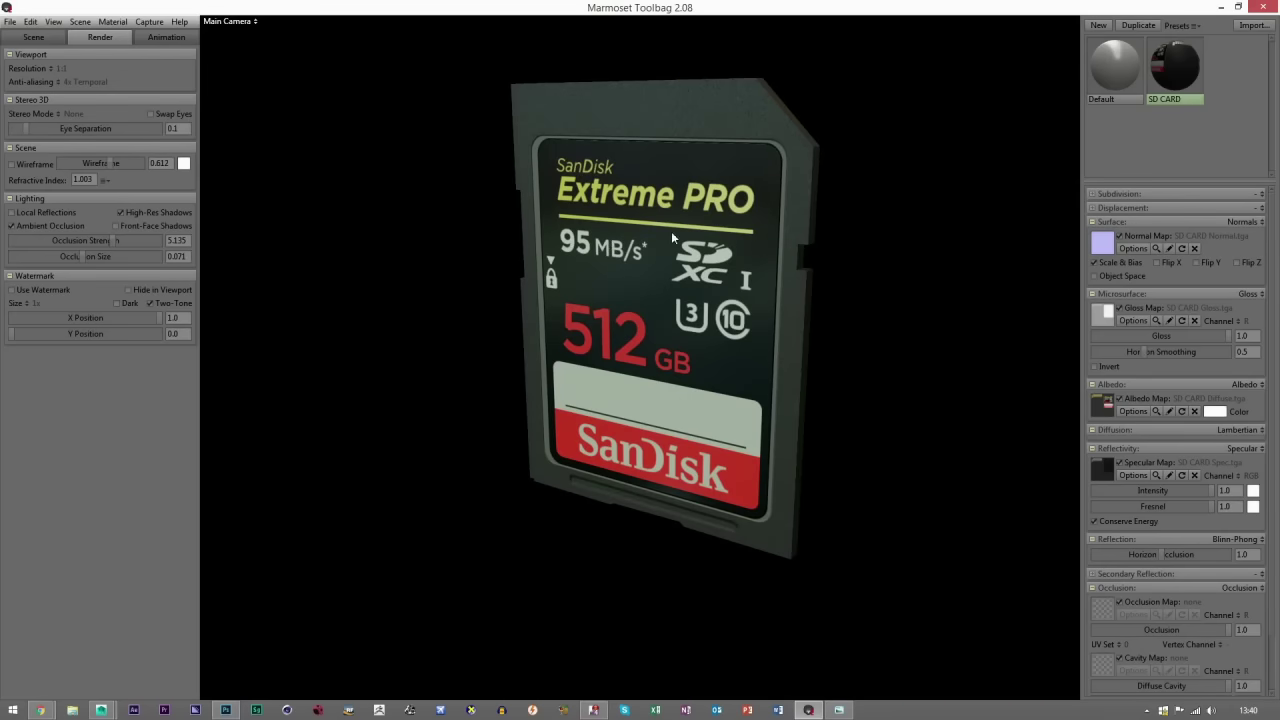
{"action": "left_click_drag", "start_coordinate": [779, 337], "coordinate": [702, 319]}
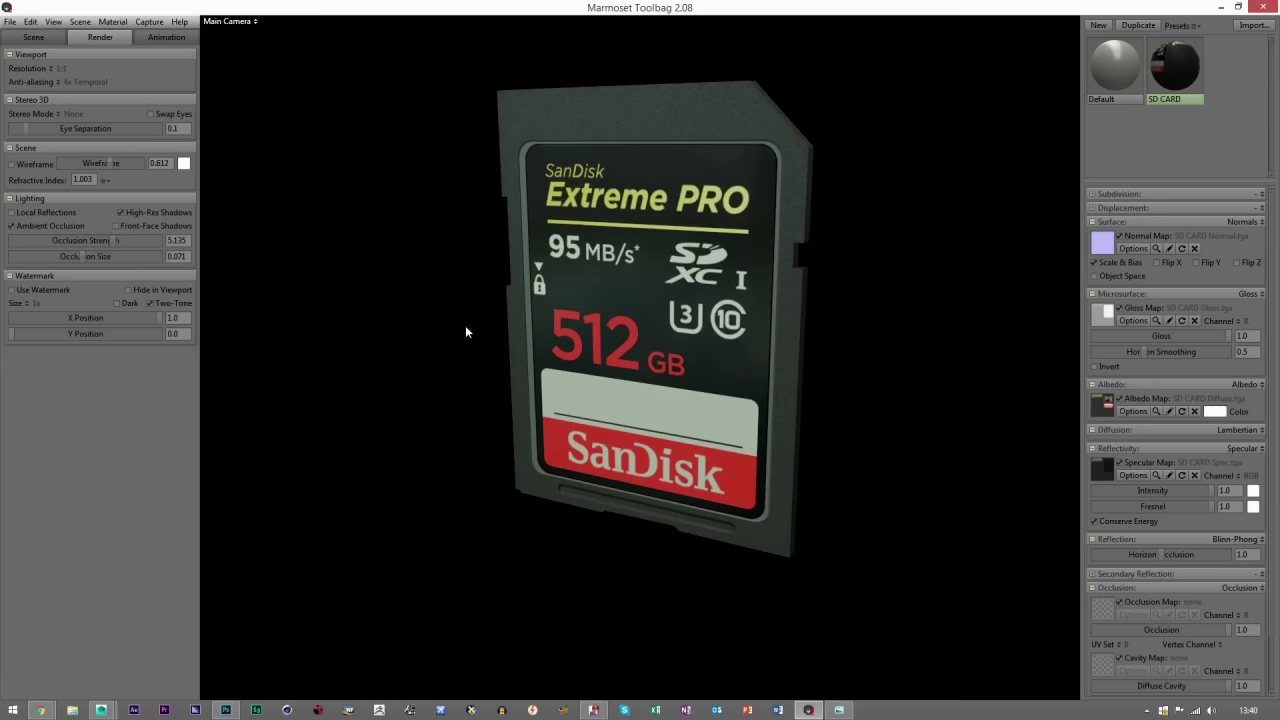
{"action": "left_click_drag", "start_coordinate": [334, 340], "coordinate": [502, 287]}
{"action": "left_click", "coordinate": [11, 289]}
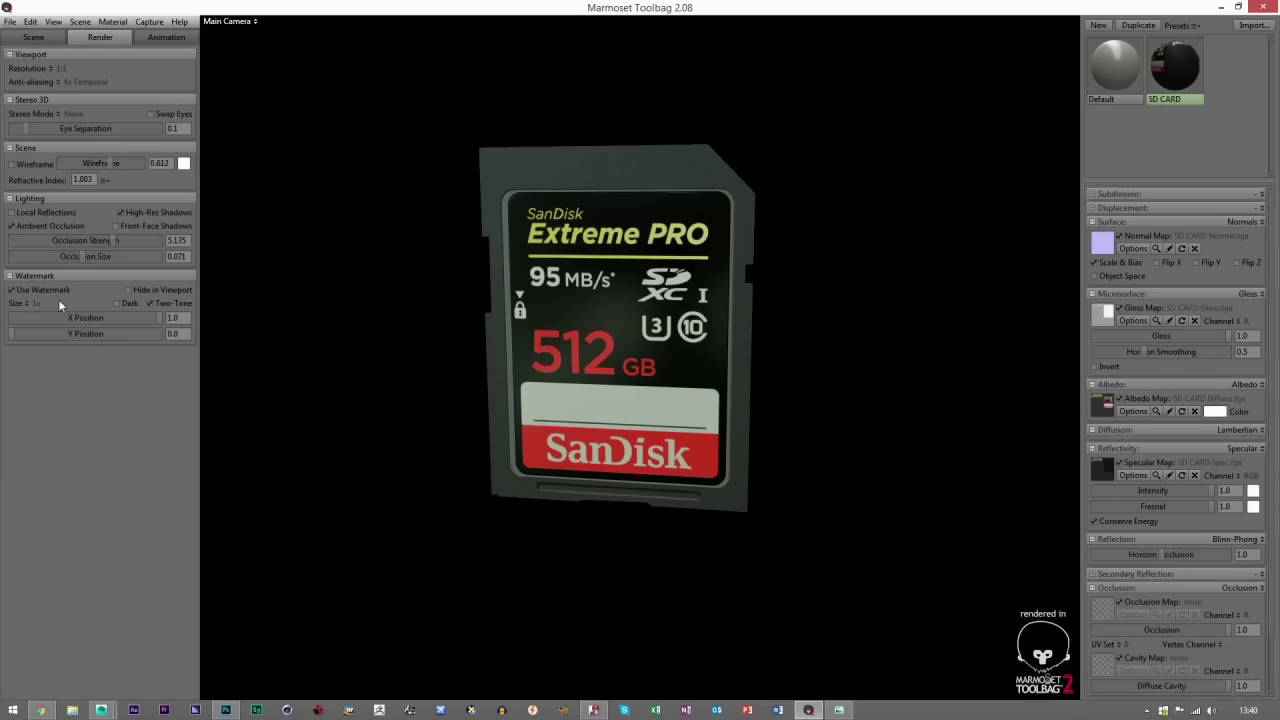
Remove the watermark and raise the screenshot sampling level in the capture settings.
{"action": "left_click", "coordinate": [33, 289]}
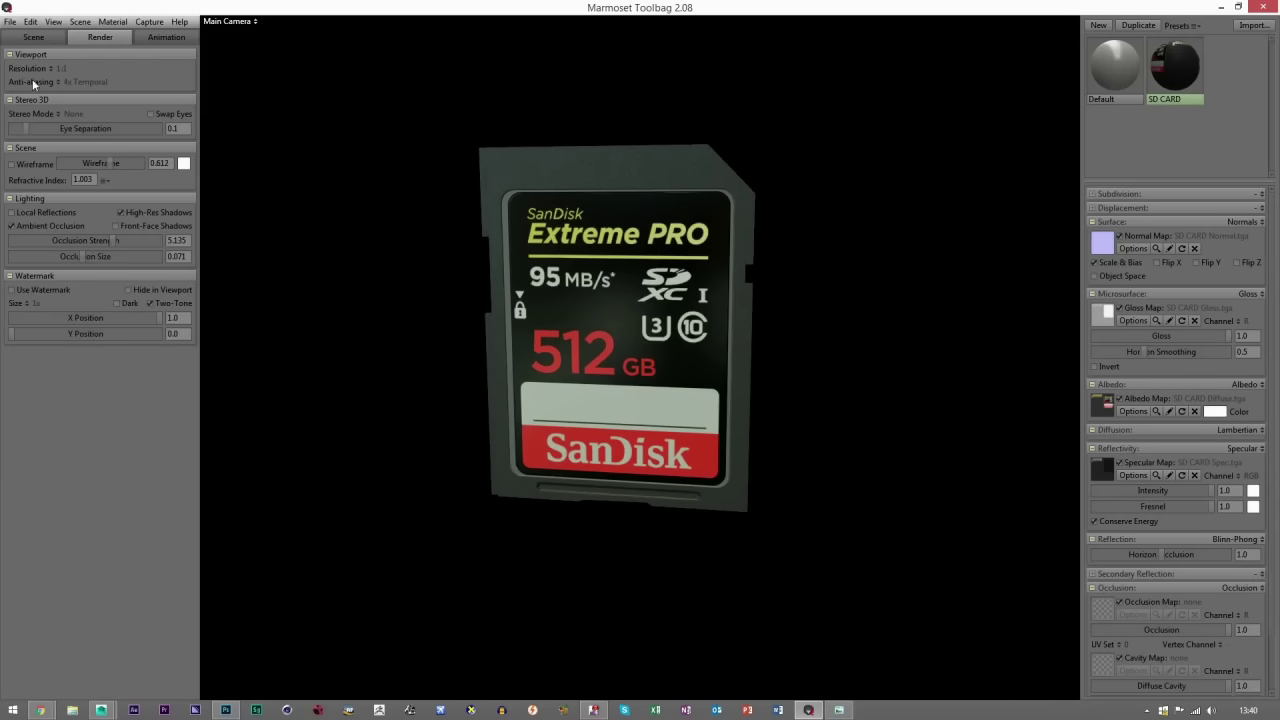
{"action": "left_click", "coordinate": [148, 22]}
{"action": "left_click", "coordinate": [157, 93]}
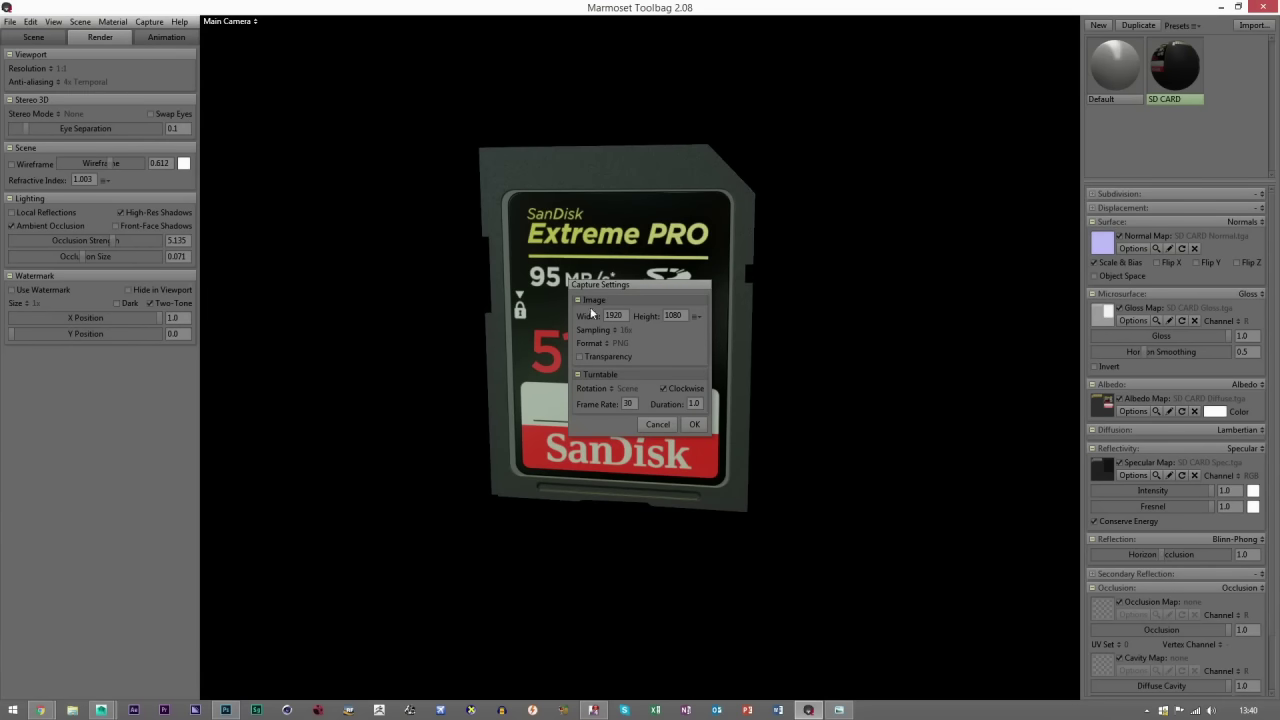
{"action": "left_click_drag", "start_coordinate": [591, 286], "coordinate": [347, 156]}
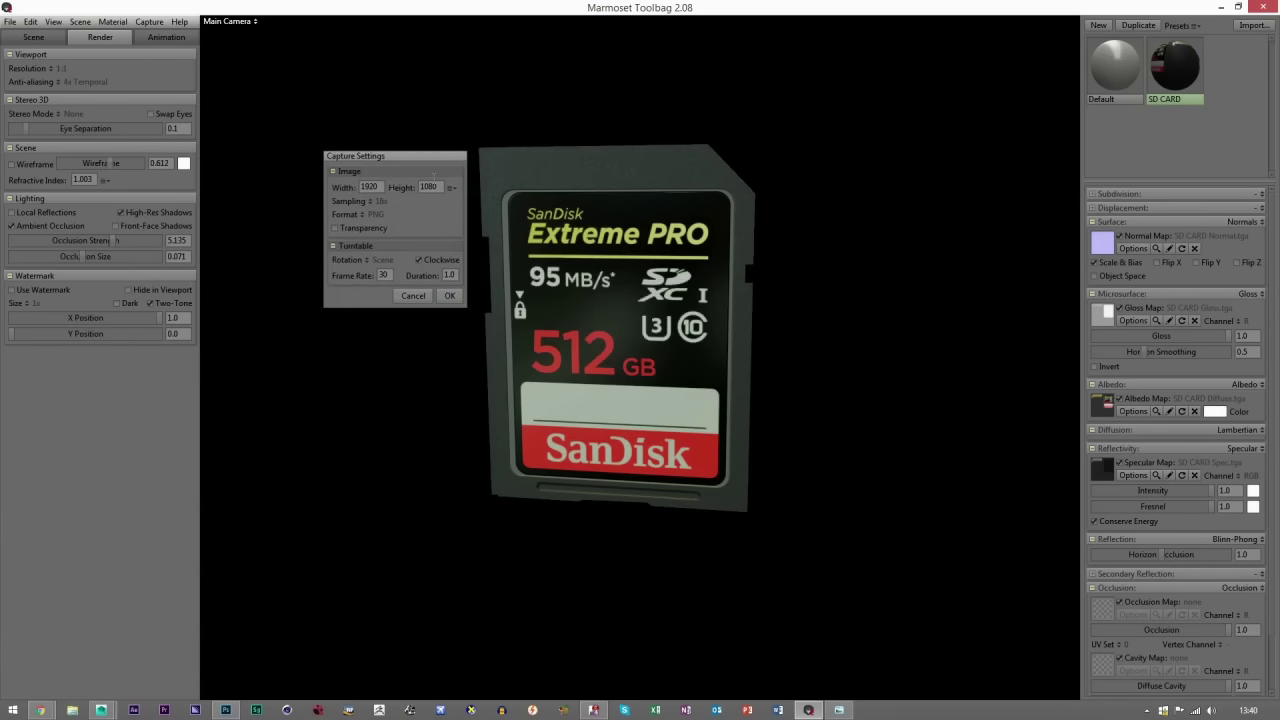
{"action": "left_click", "coordinate": [376, 200]}
{"action": "left_click", "coordinate": [390, 236]}
Enable transparency, keep PNG as the capture format, and confirm the settings.
{"action": "left_click", "coordinate": [337, 228]}
{"action": "left_click", "coordinate": [358, 214]}
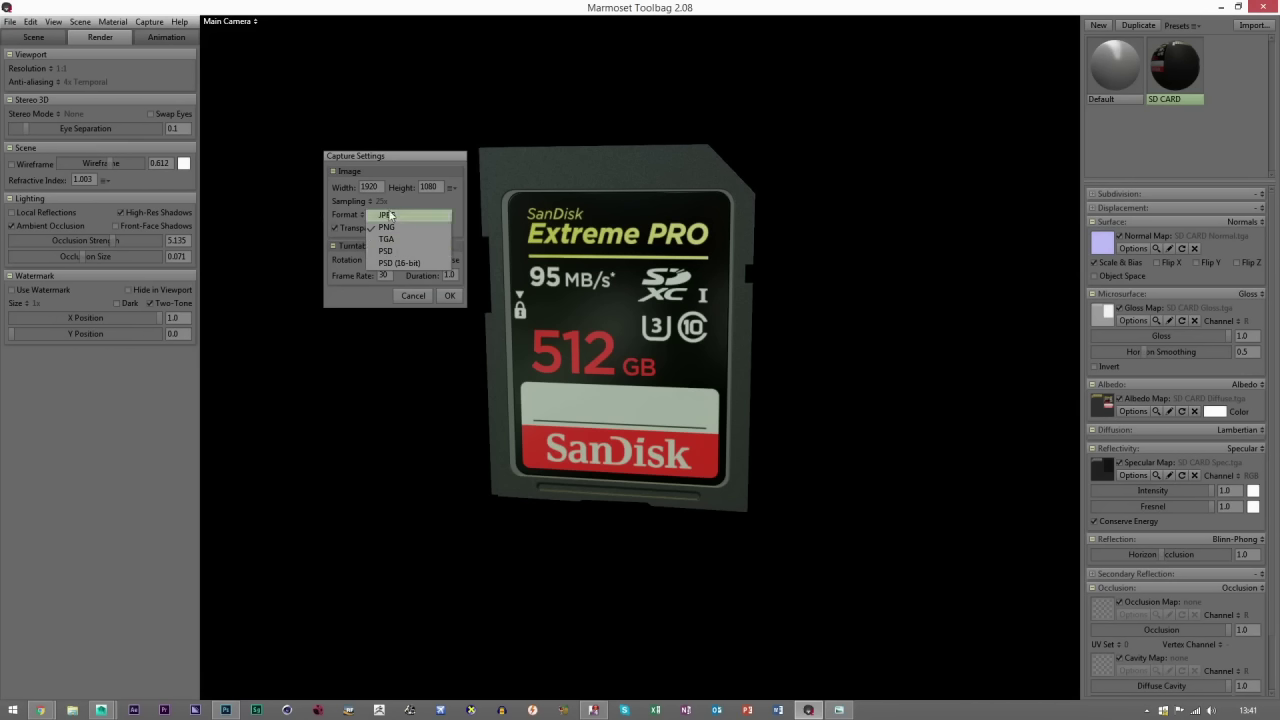
{"action": "left_click", "coordinate": [396, 217]}
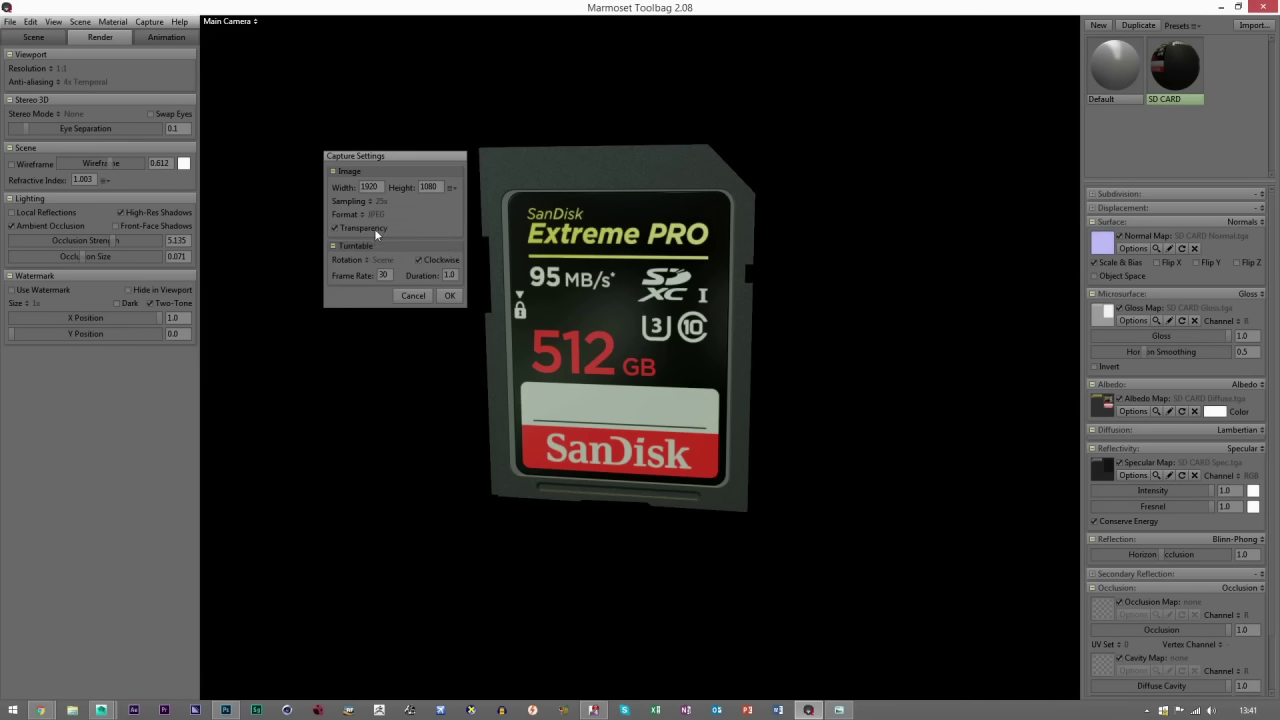
{"action": "left_click", "coordinate": [359, 217]}
{"action": "left_click", "coordinate": [376, 230]}
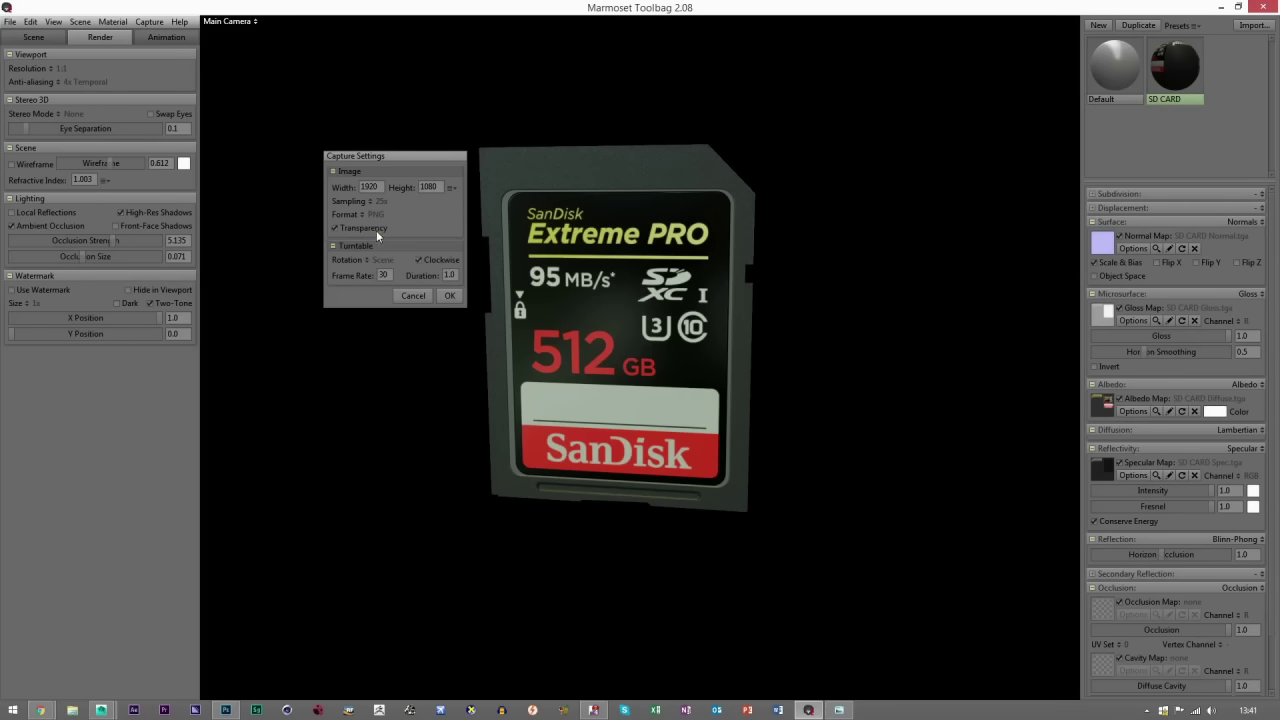
{"action": "left_click", "coordinate": [449, 296]}
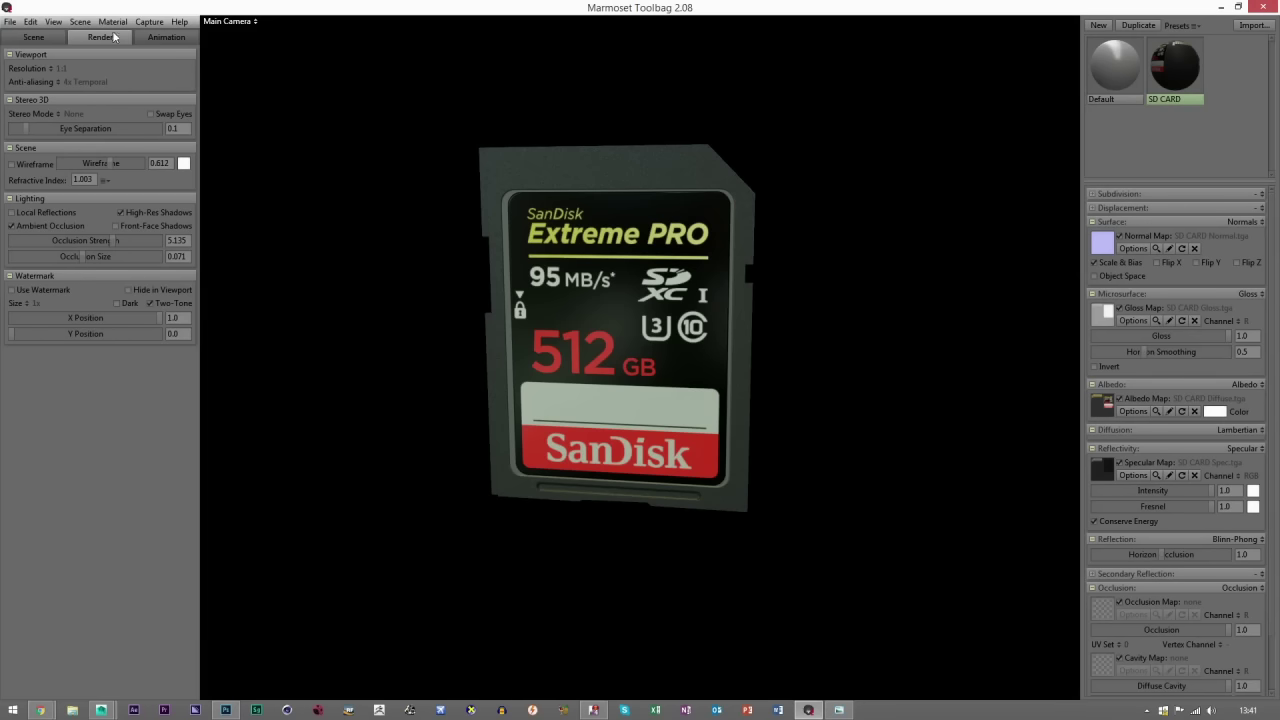
Capture two screenshots of the SD card from close, slightly rotated angles.
{"action": "left_click", "coordinate": [34, 38]}
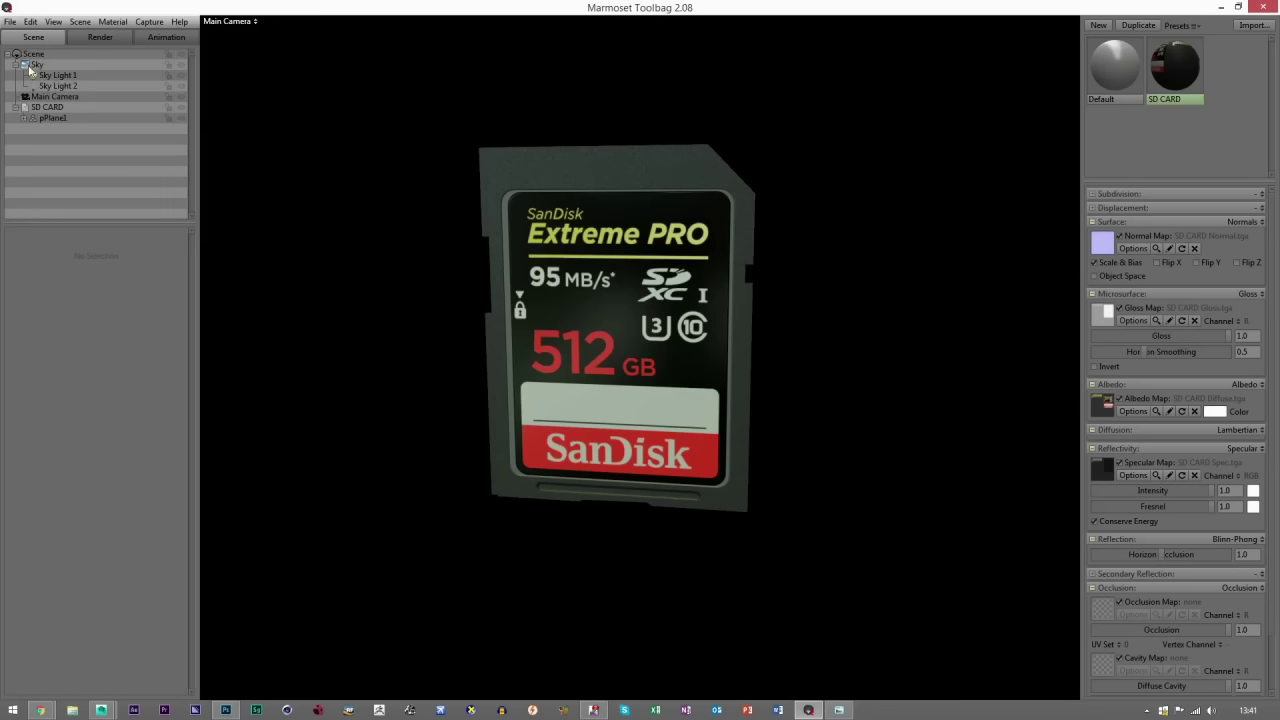
{"action": "left_click_drag", "start_coordinate": [629, 284], "coordinate": [647, 318]}
{"action": "scroll", "coordinate": [647, 318], "scroll_direction": "up", "scroll_amount": 5}
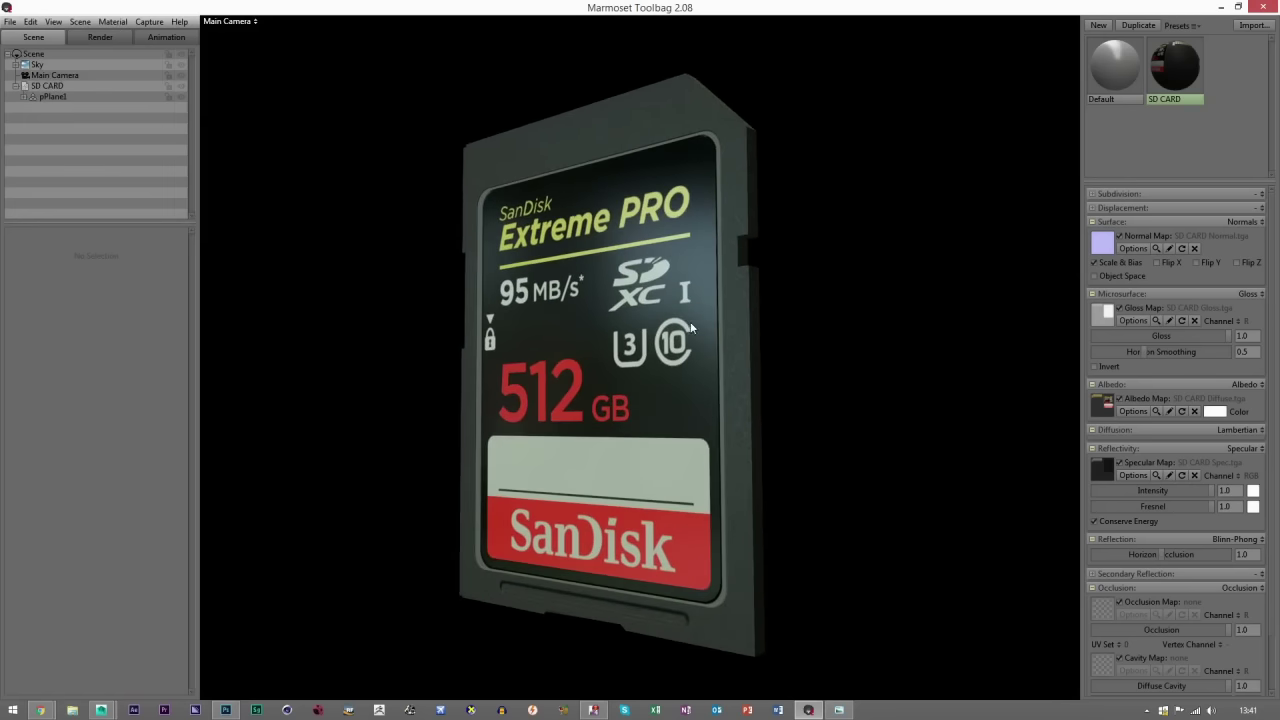
{"action": "left_click", "coordinate": [145, 25]}
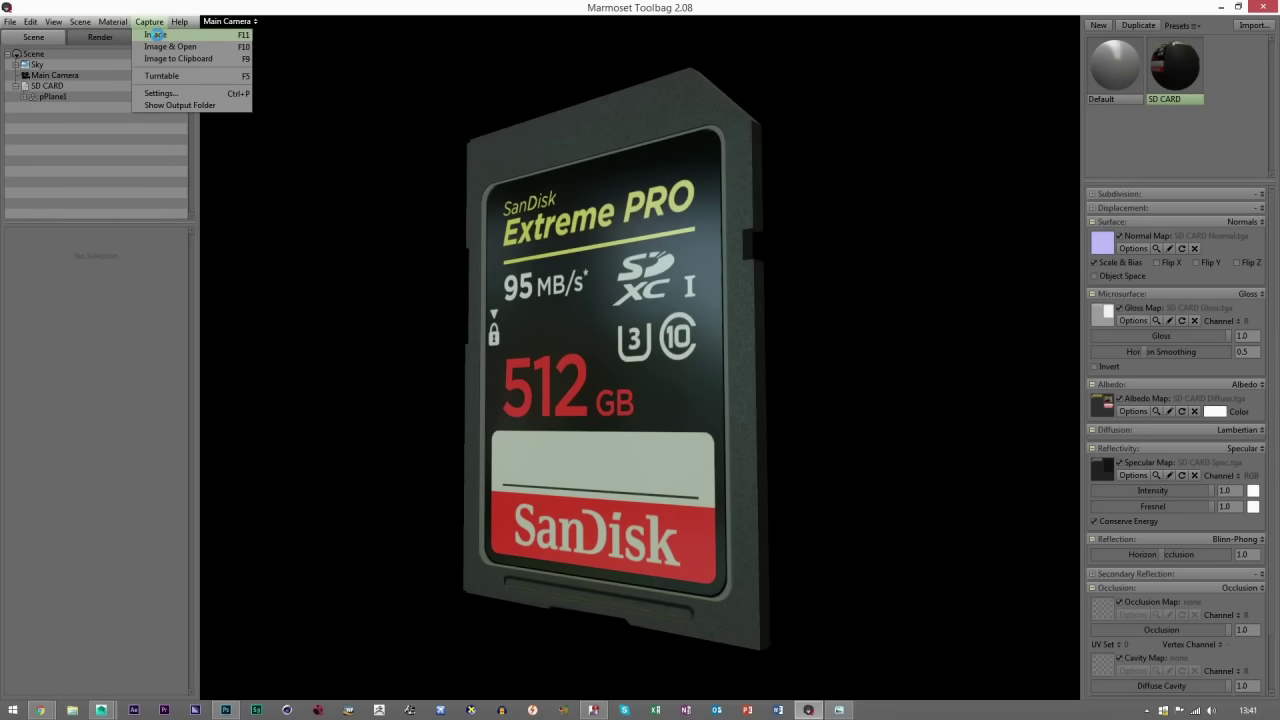
{"action": "left_click", "coordinate": [156, 34]}
{"action": "scroll", "coordinate": [732, 314], "scroll_direction": "up", "scroll_amount": 3}
{"action": "left_click_drag", "start_coordinate": [730, 307], "coordinate": [806, 343]}
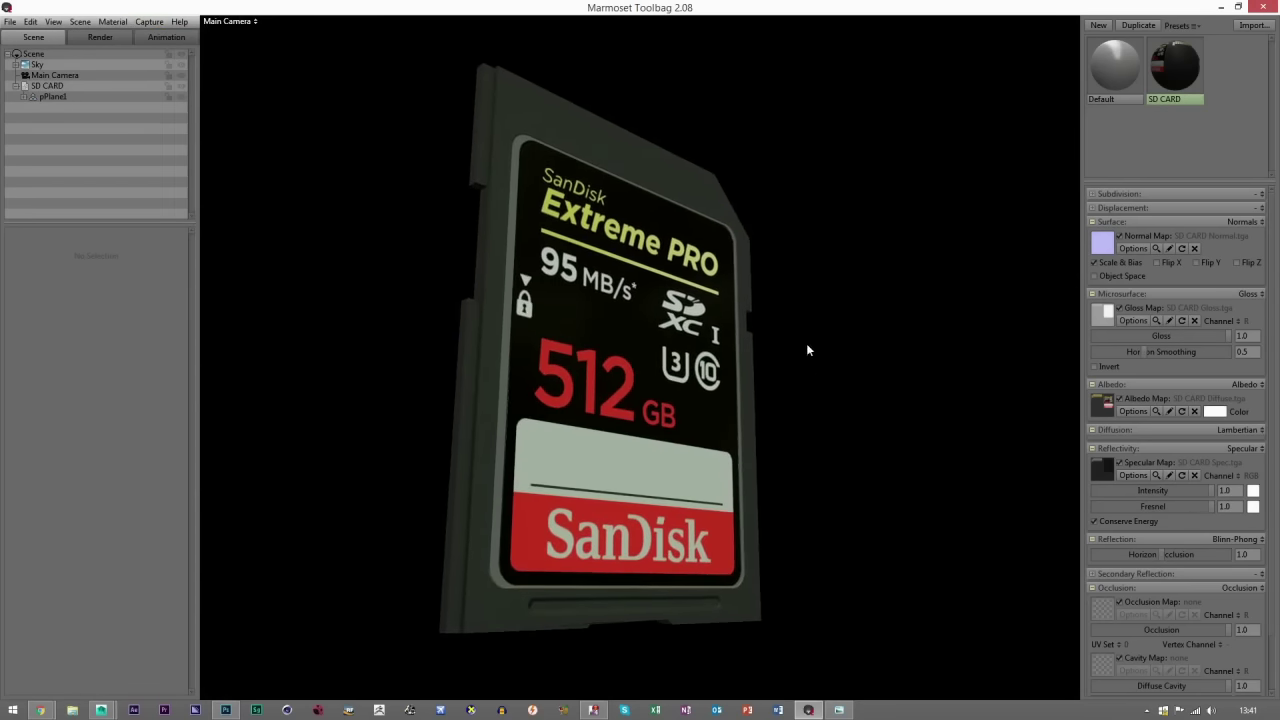
{"action": "left_click", "coordinate": [149, 21]}
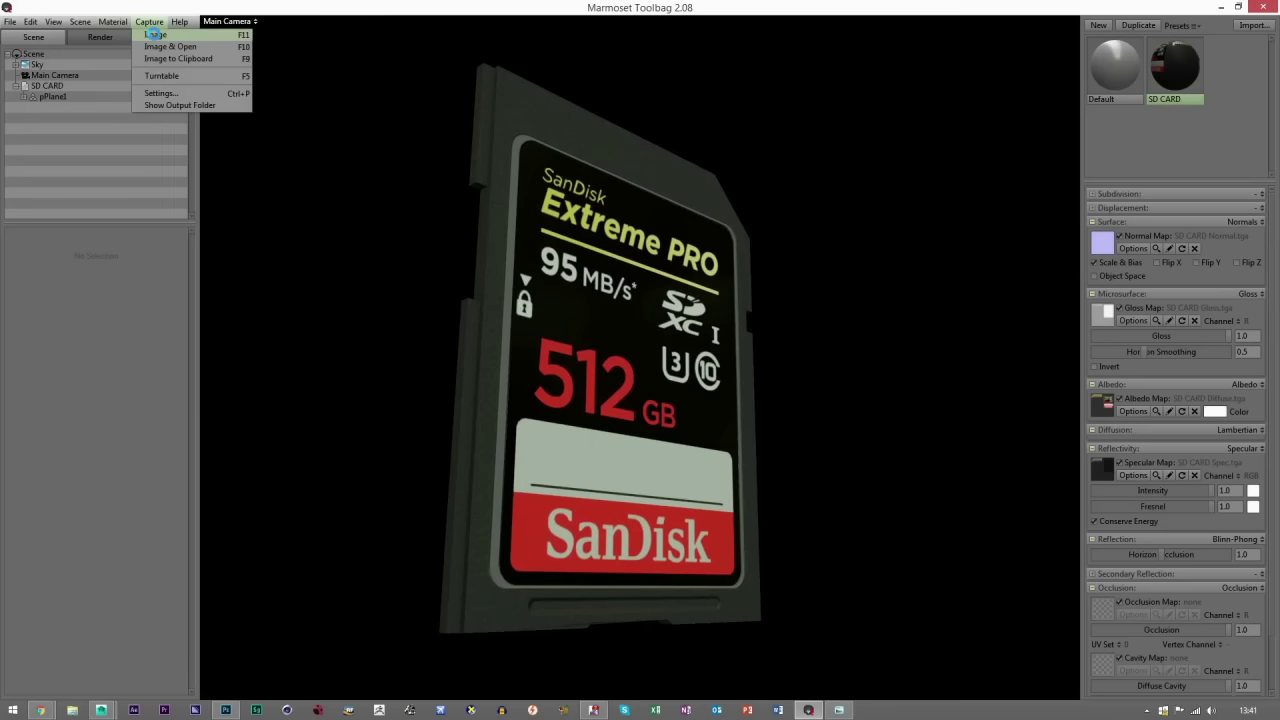
{"action": "left_click", "coordinate": [400, 255]}
Orbit to a distant, tilted view of the card's label and capture another screenshot.
{"action": "left_click_drag", "start_coordinate": [391, 288], "coordinate": [750, 385]}
{"action": "left_click", "coordinate": [148, 22]}
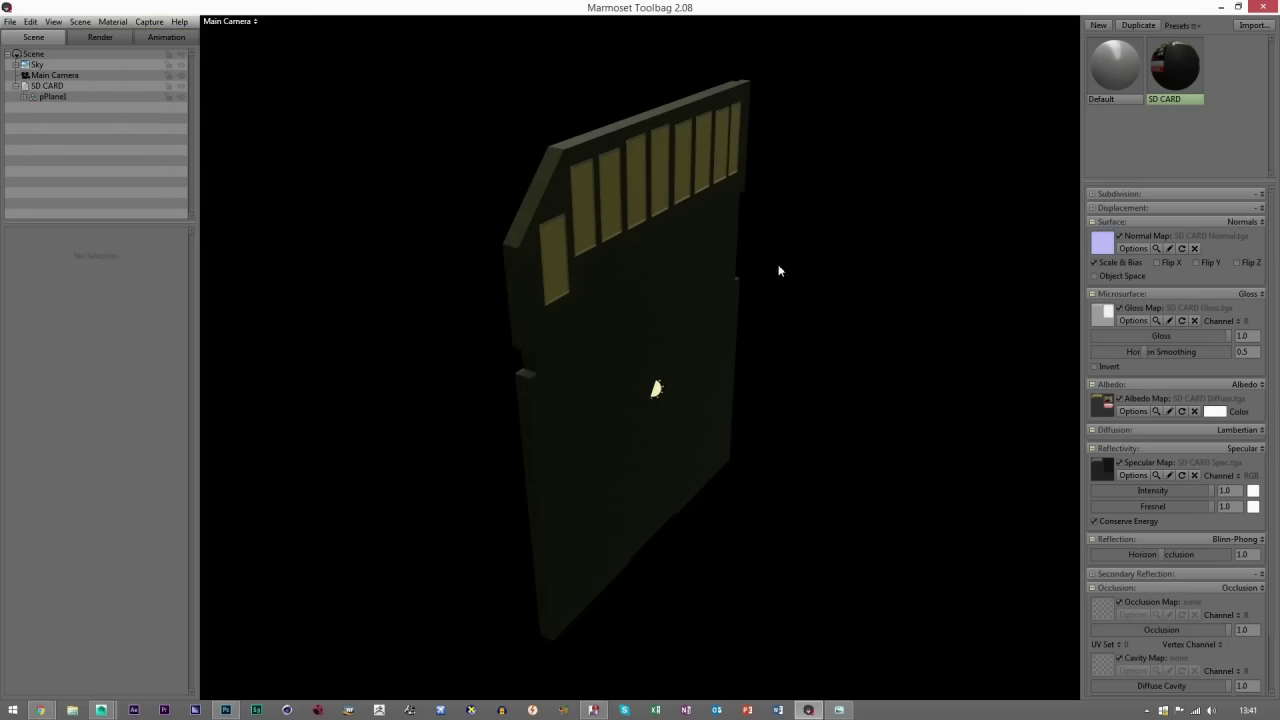
{"action": "left_click_drag", "start_coordinate": [670, 310], "coordinate": [585, 204]}
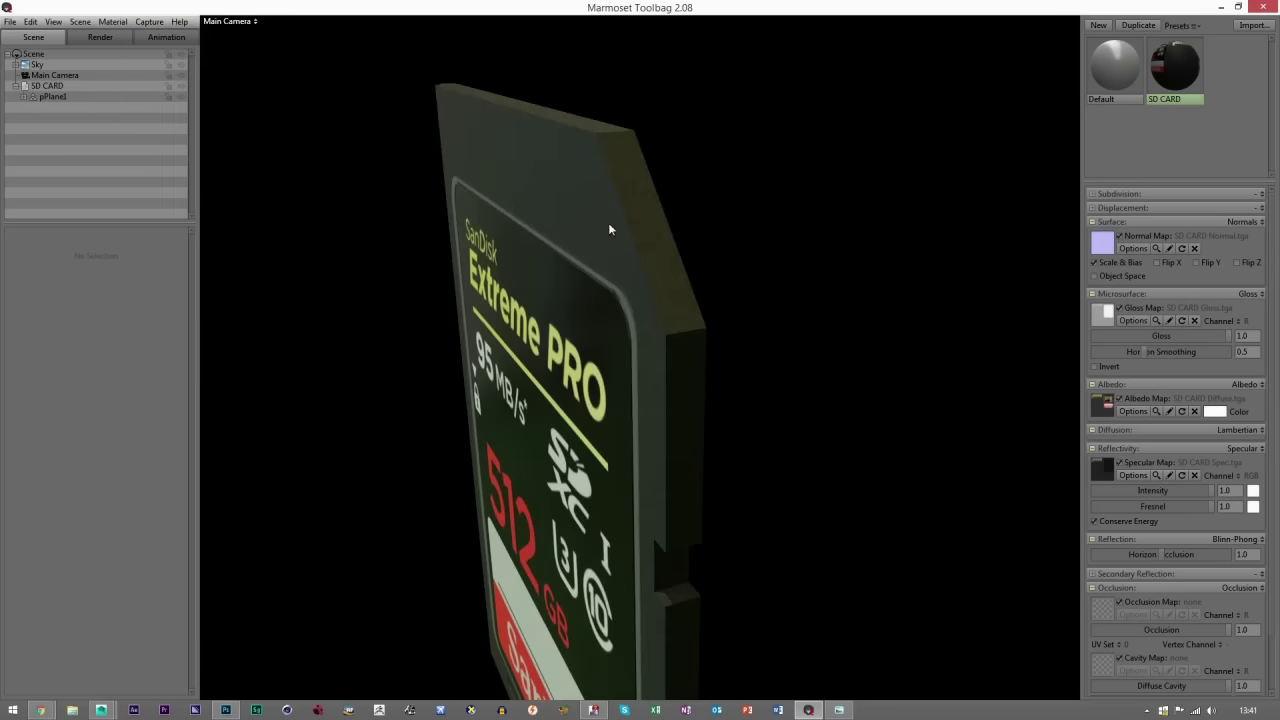
{"action": "left_click_drag", "start_coordinate": [672, 375], "coordinate": [614, 534]}
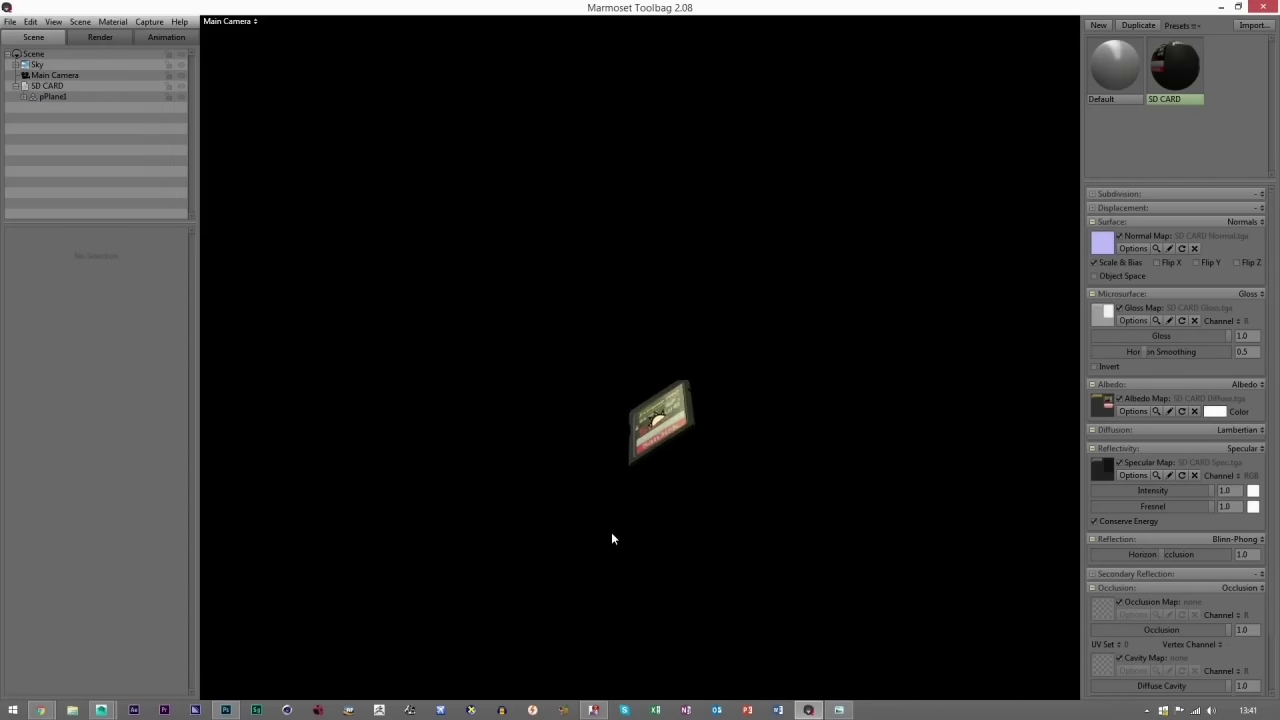
{"action": "left_click_drag", "start_coordinate": [709, 403], "coordinate": [629, 343]}
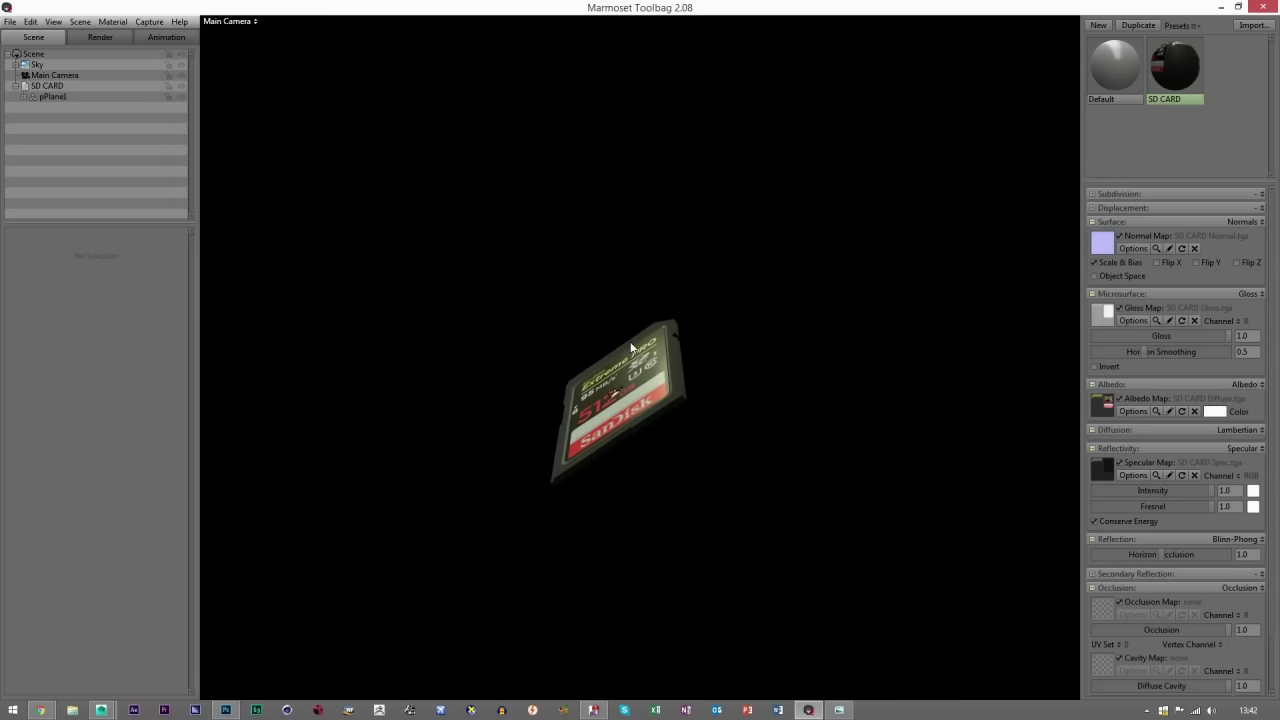
{"action": "left_click", "coordinate": [150, 21]}
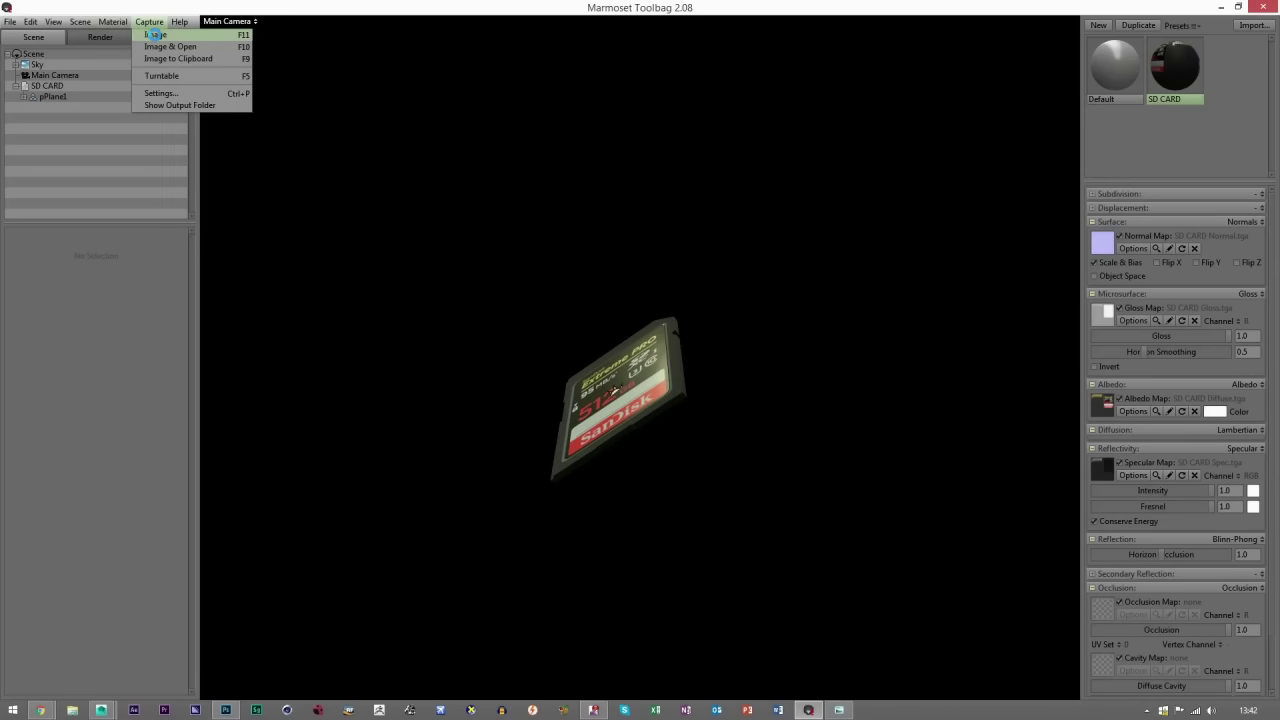
{"action": "left_click", "coordinate": [155, 34]}
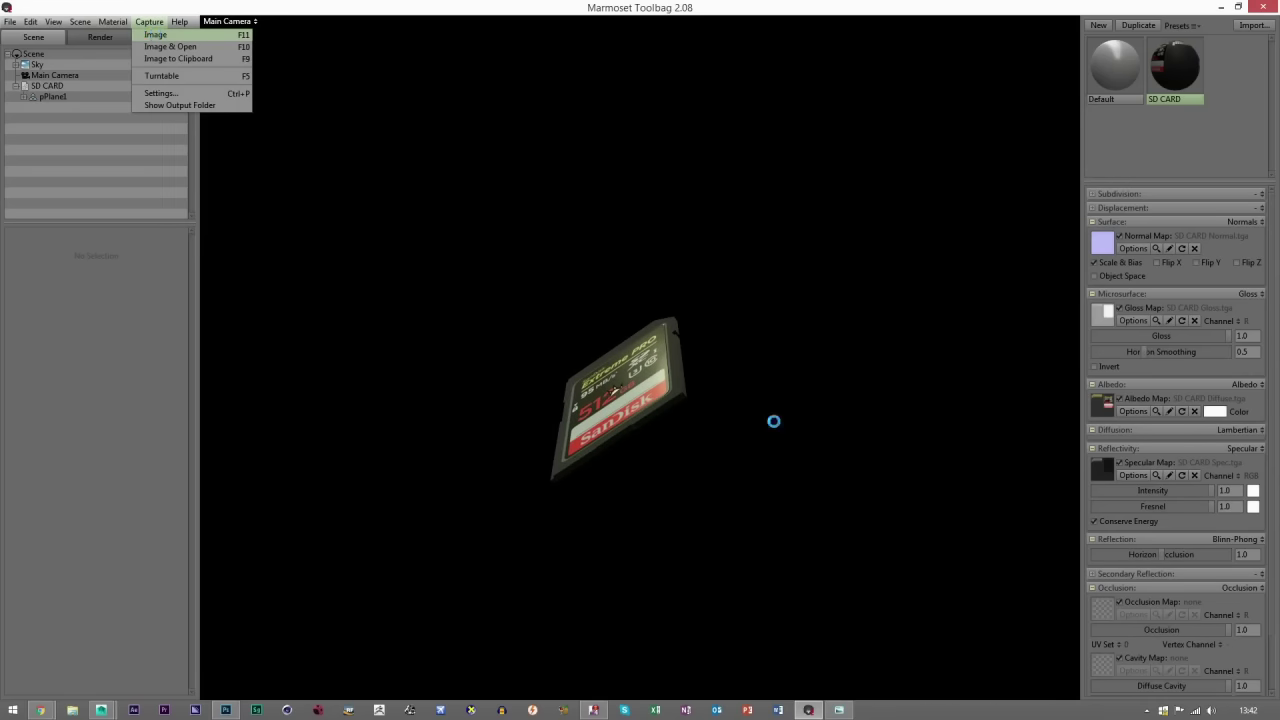
Minimize Marmoset Toolbag, Photoshop and Maya, and close Photo Viewer.
{"action": "left_click", "coordinate": [1221, 8]}
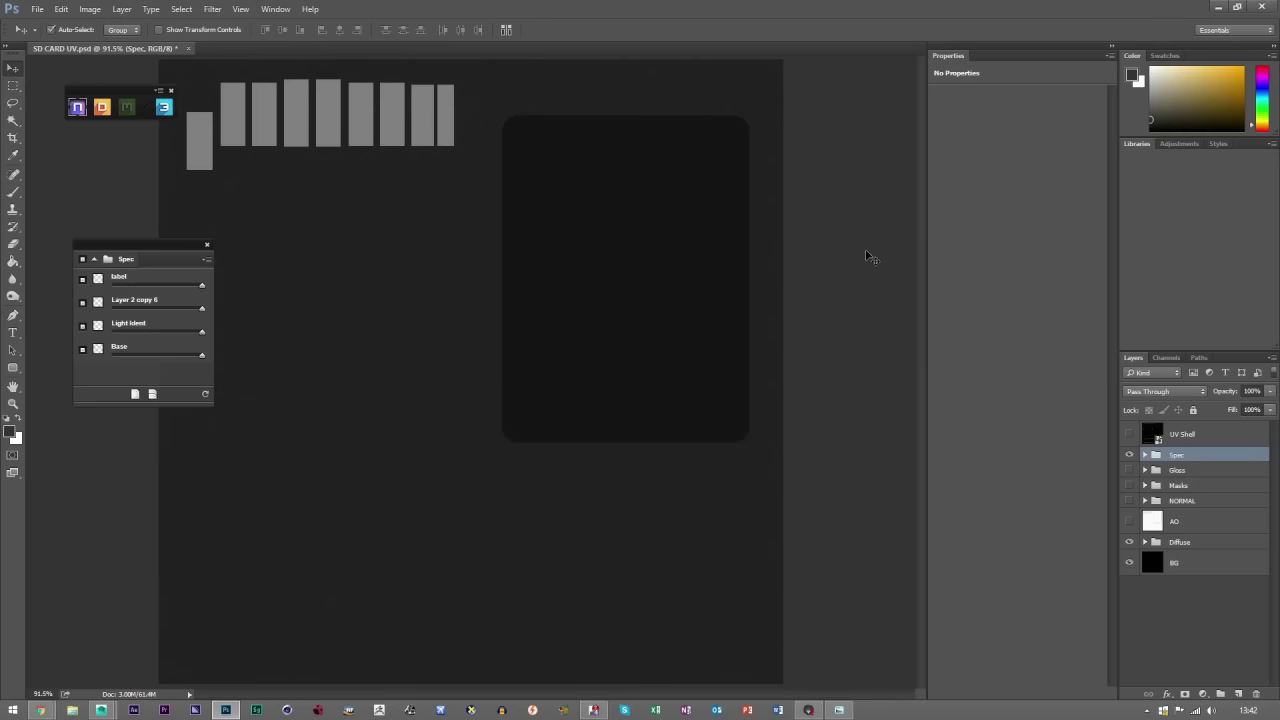
{"action": "left_click", "coordinate": [1219, 6]}
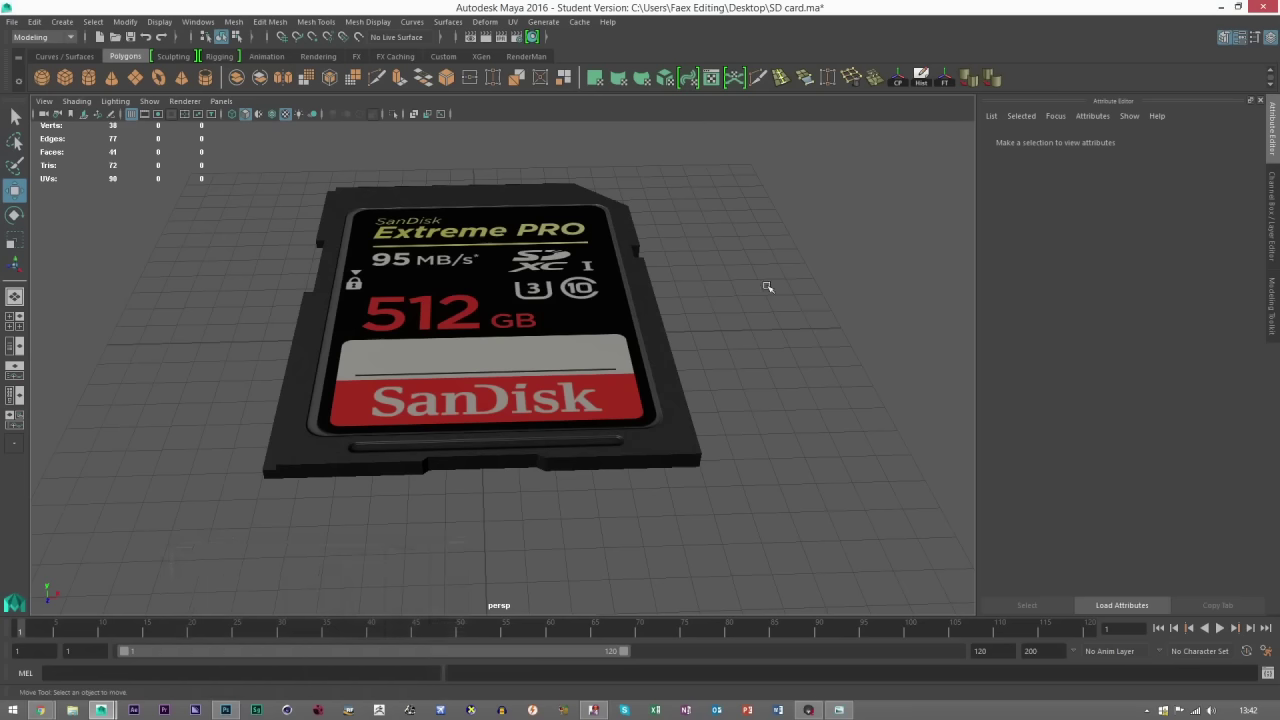
{"action": "left_click", "coordinate": [1221, 7]}
{"action": "left_click", "coordinate": [1263, 7]}
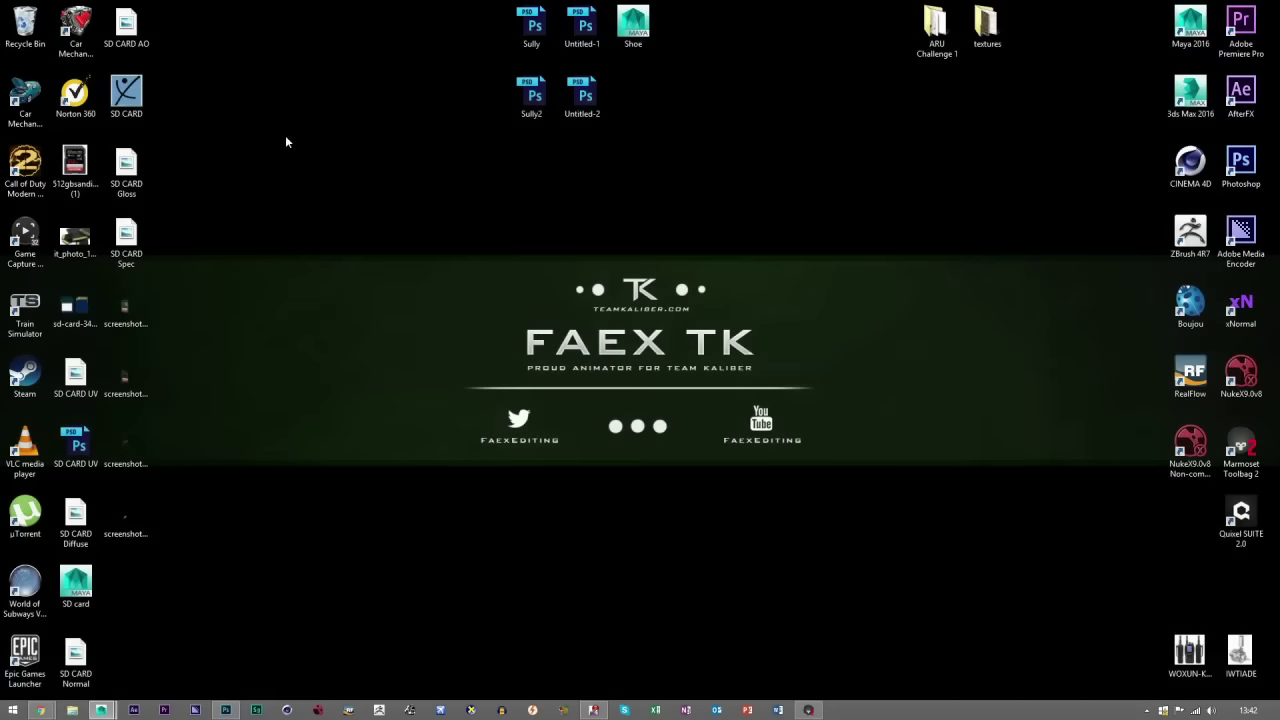
Move the four screenshot files to the top of the desktop and select the first one.
{"action": "left_click_drag", "start_coordinate": [225, 605], "coordinate": [100, 340]}
{"action": "left_click_drag", "start_coordinate": [125, 310], "coordinate": [285, 40]}
{"action": "left_click", "coordinate": [297, 44]}
Open screenshot000 in Photo Viewer, step forward through the renders, and zoom in and out.
{"action": "double_click", "coordinate": [297, 44]}
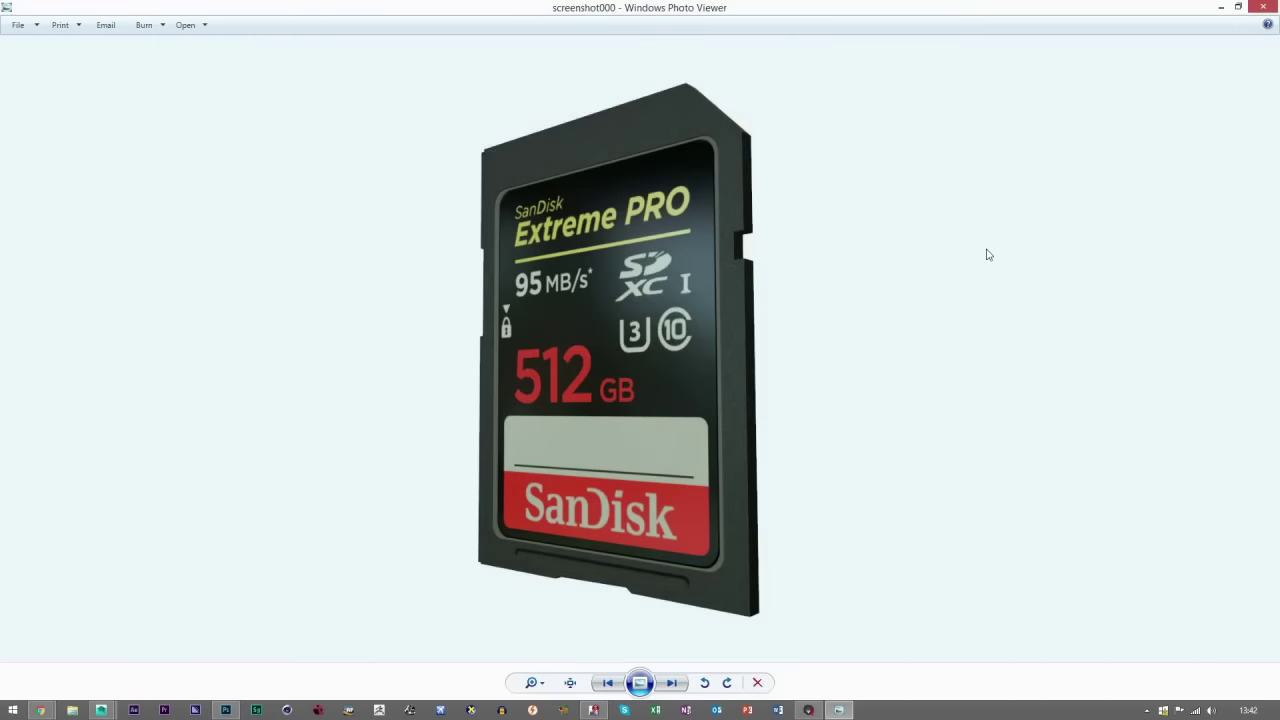
{"action": "key", "text": "Right"}
{"action": "key", "text": "Right"}
{"action": "key", "text": "Right"}
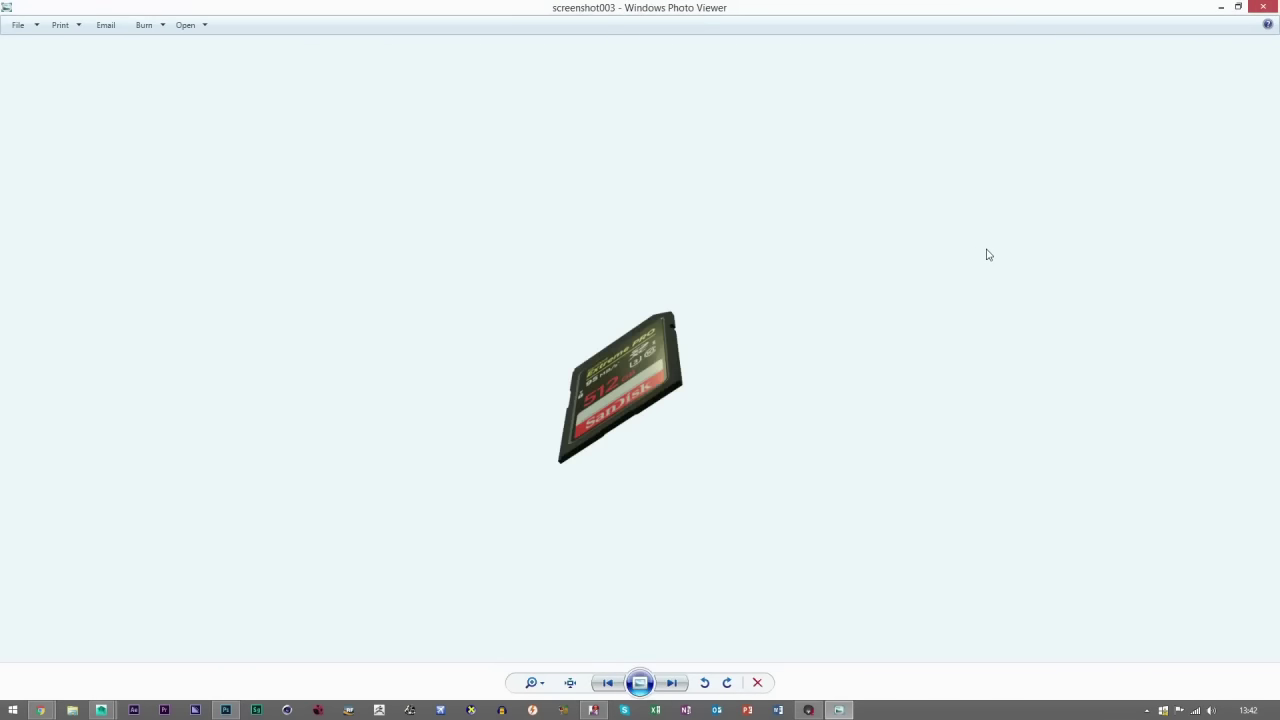
{"action": "scroll", "coordinate": [523, 320], "scroll_direction": "up", "scroll_amount": 4}
{"action": "scroll", "coordinate": [697, 371], "scroll_direction": "down", "scroll_amount": 2}
{"action": "scroll", "coordinate": [635, 381], "scroll_direction": "down", "scroll_amount": 1}
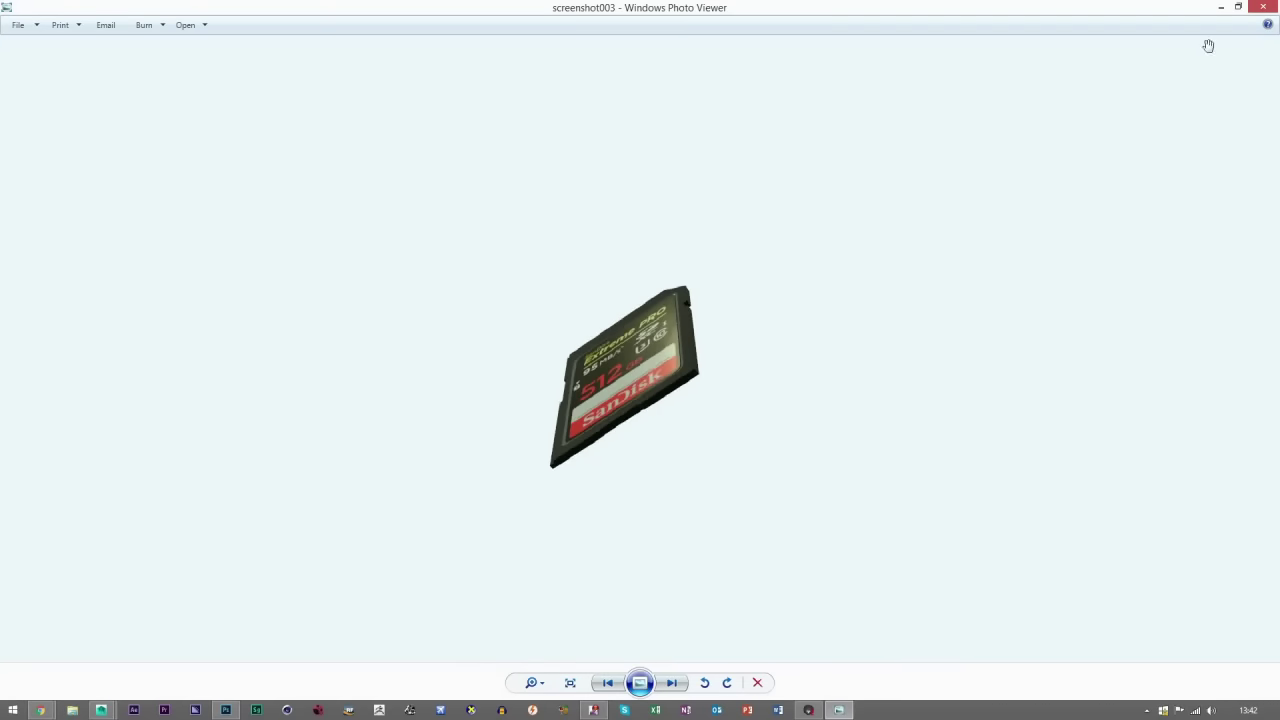
Close Windows Photo Viewer to return to the desktop.
{"action": "left_click", "coordinate": [1259, 11]}
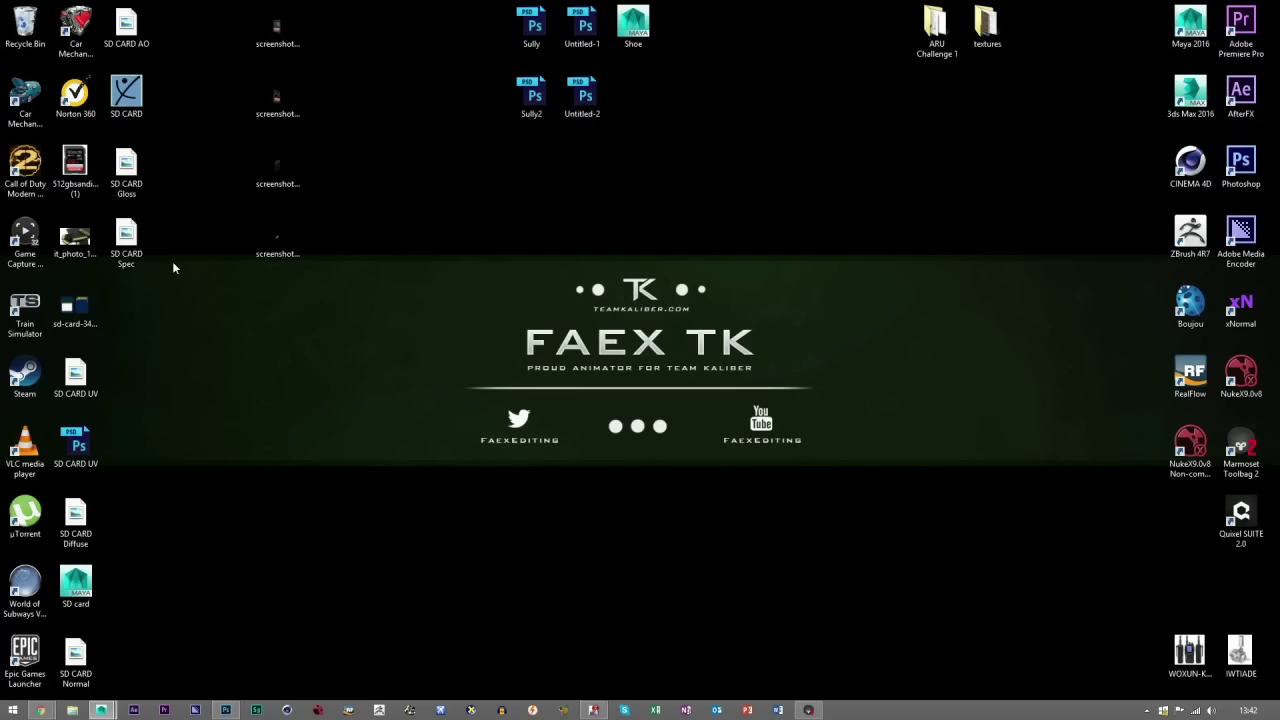